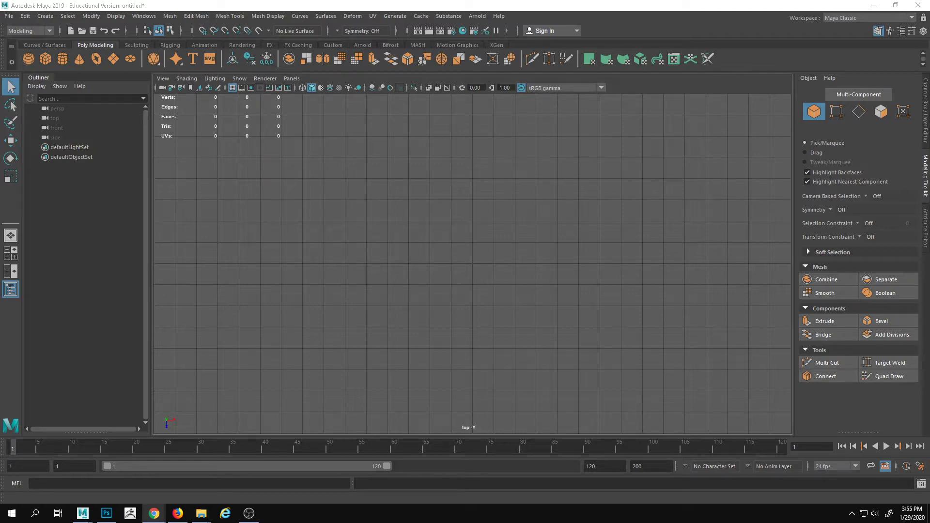
# - Add the barrelAlternate (1) Maya file to the UVExercise folder and return to Maya
pyautogui.press('super+d')
pyautogui.press('super+d')
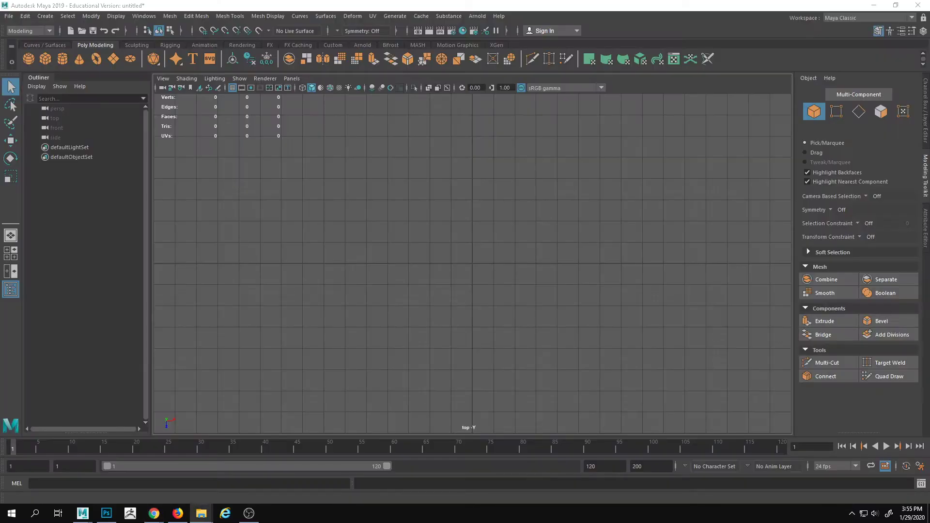
pyautogui.moveTo(708, 224); pyautogui.dragTo(660, 150)
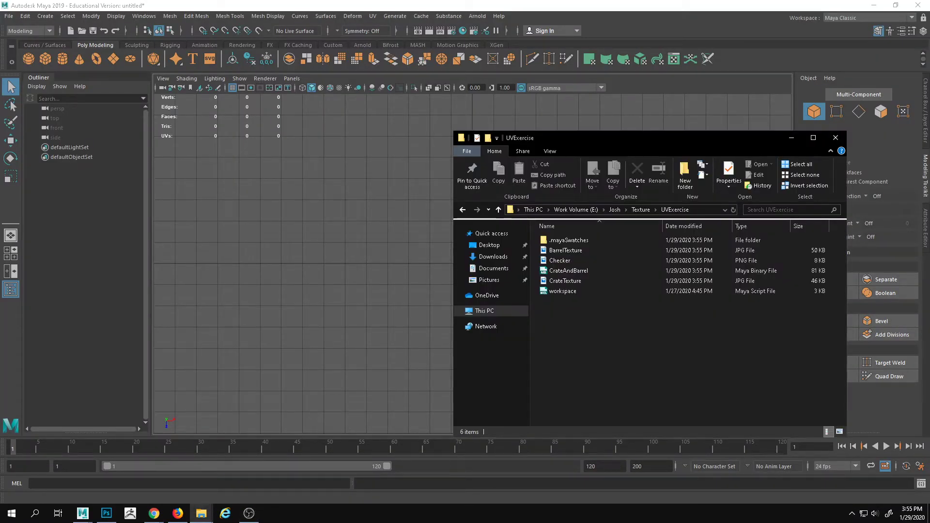
pyautogui.press('super+d')
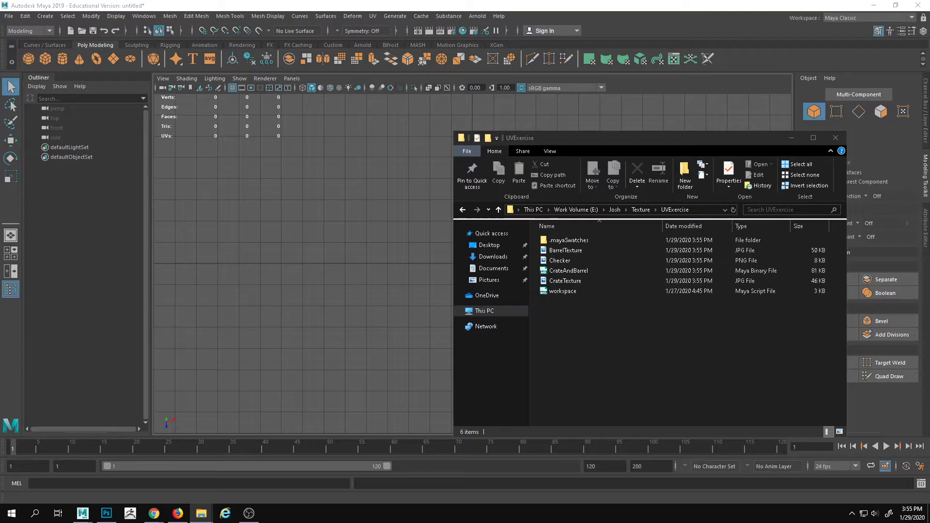
pyautogui.hotkey('alt', 'Tab')
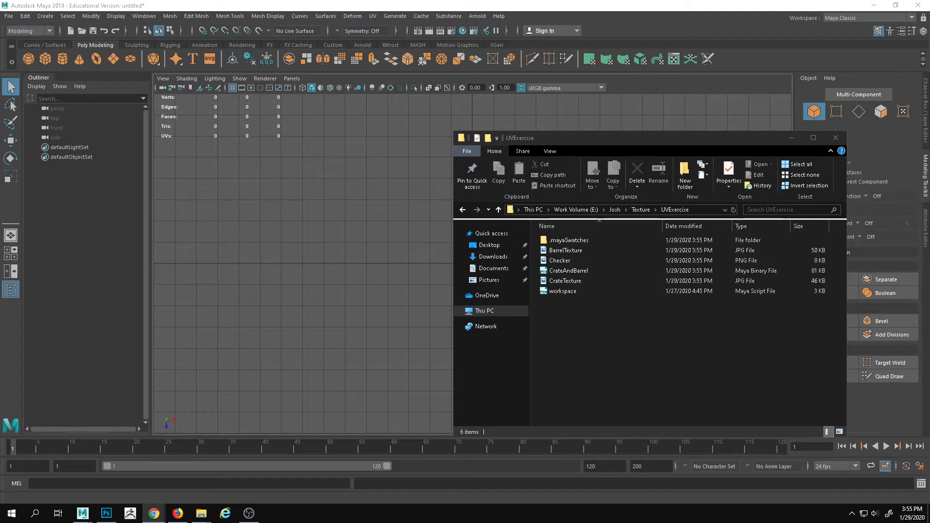
pyautogui.moveTo(756, 407); pyautogui.dragTo(609, 341)
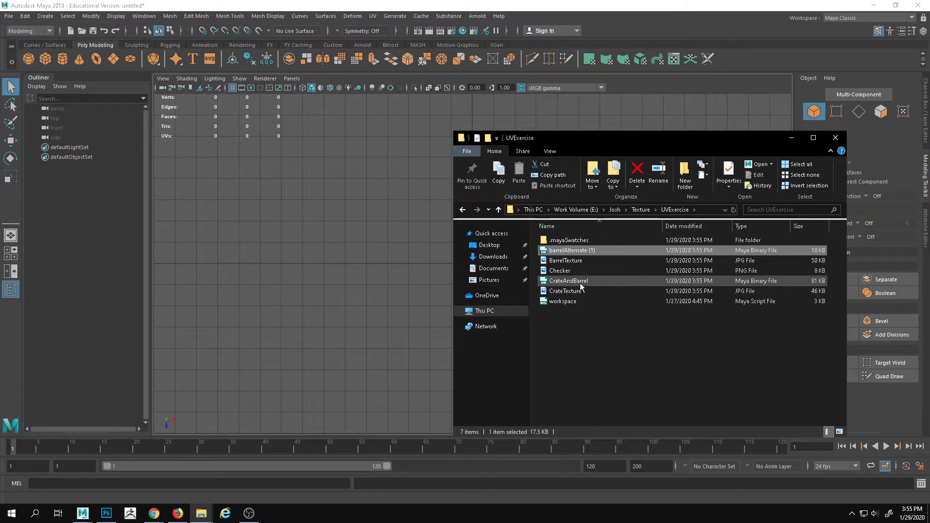
pyautogui.click(622, 4)
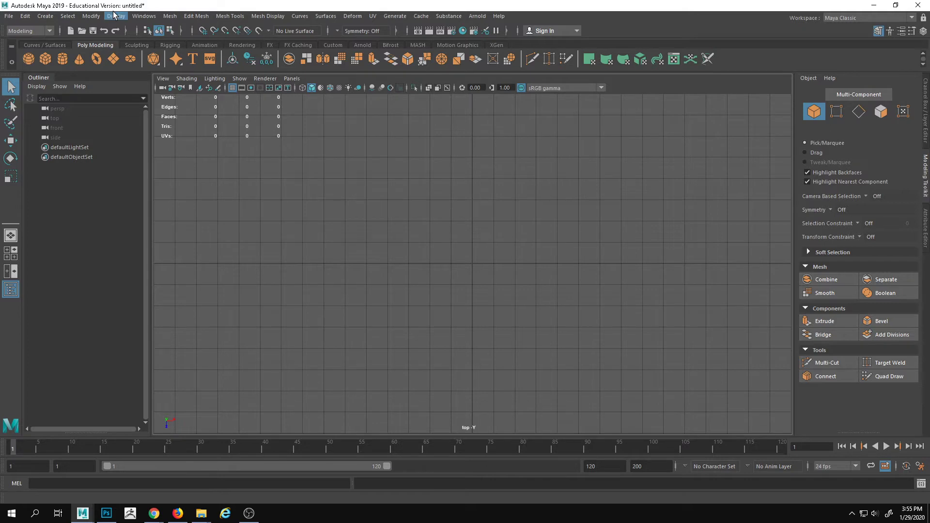
# - Set the Maya project to the UVExercise folder inside Texture on the Work Volume (E:) drive
pyautogui.click(9, 16)
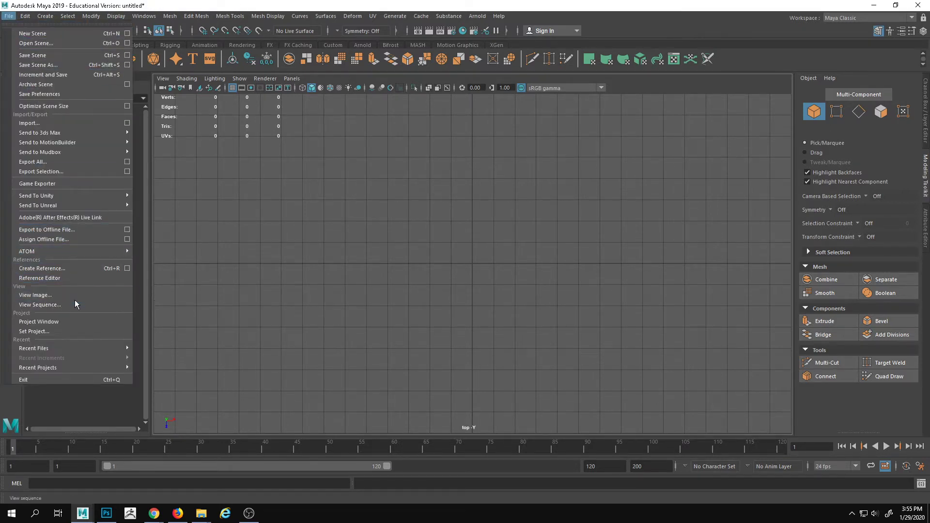
pyautogui.click(83, 330)
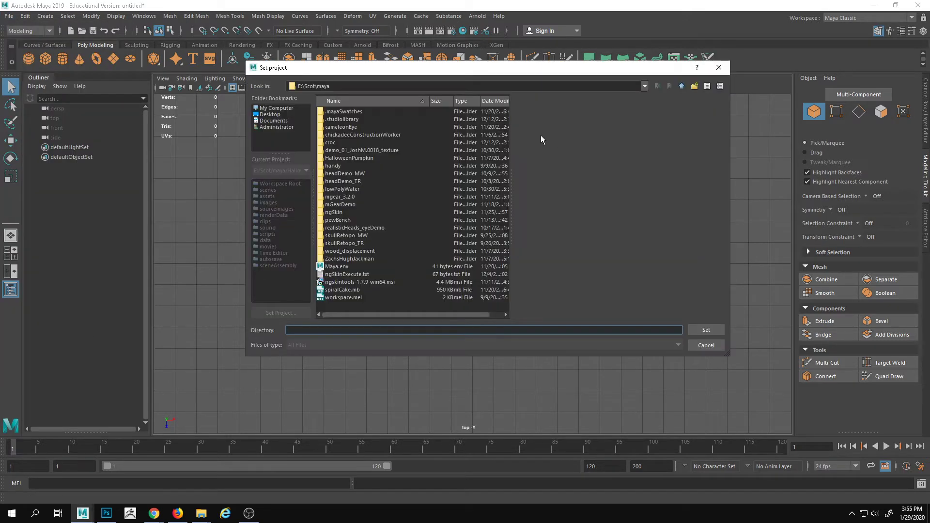
pyautogui.click(291, 108)
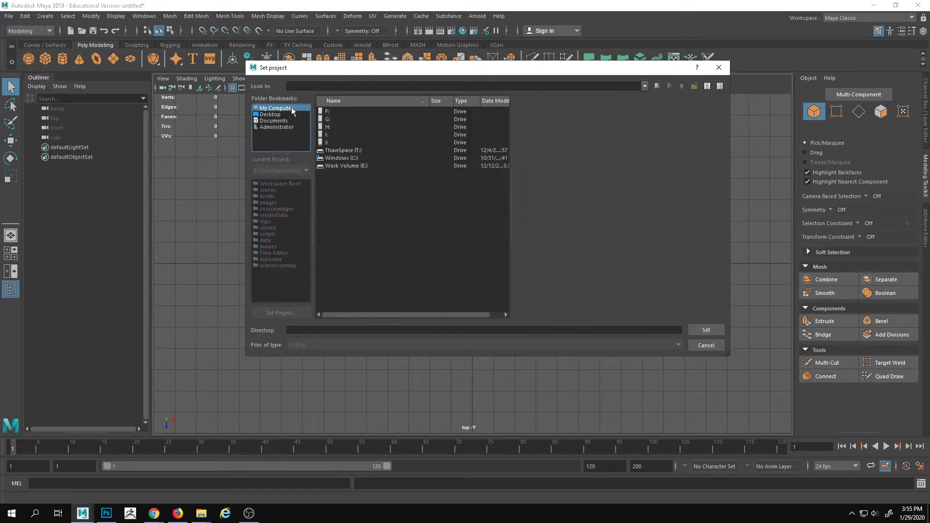
pyautogui.doubleClick(350, 165)
pyautogui.doubleClick(362, 122)
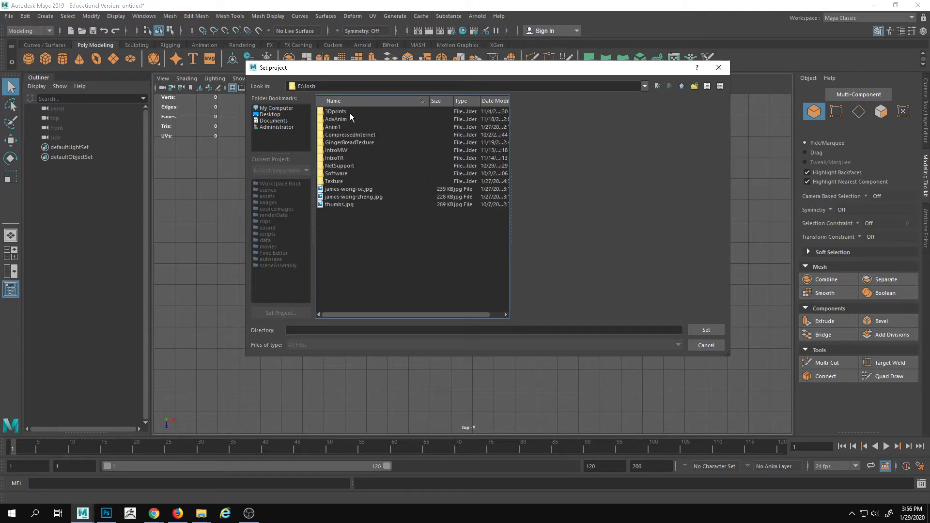
pyautogui.click(338, 182)
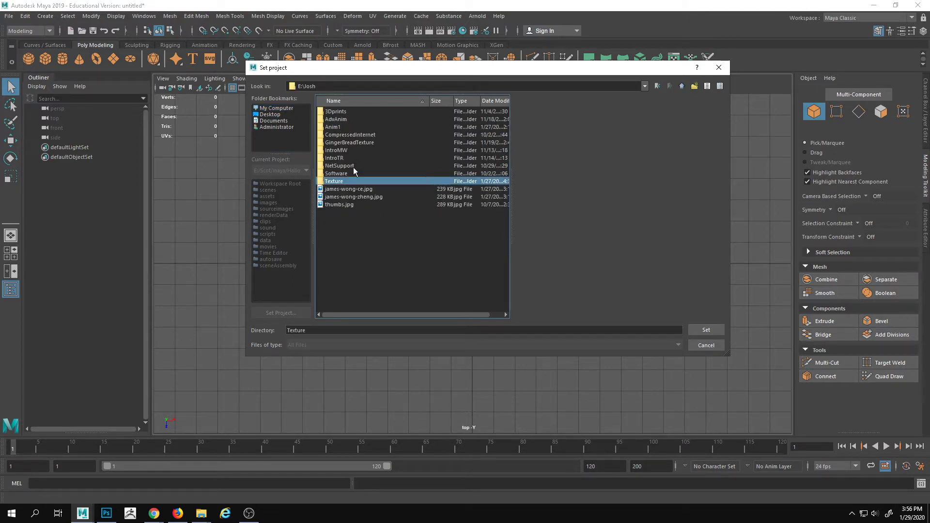
pyautogui.doubleClick(338, 182)
pyautogui.click(351, 113)
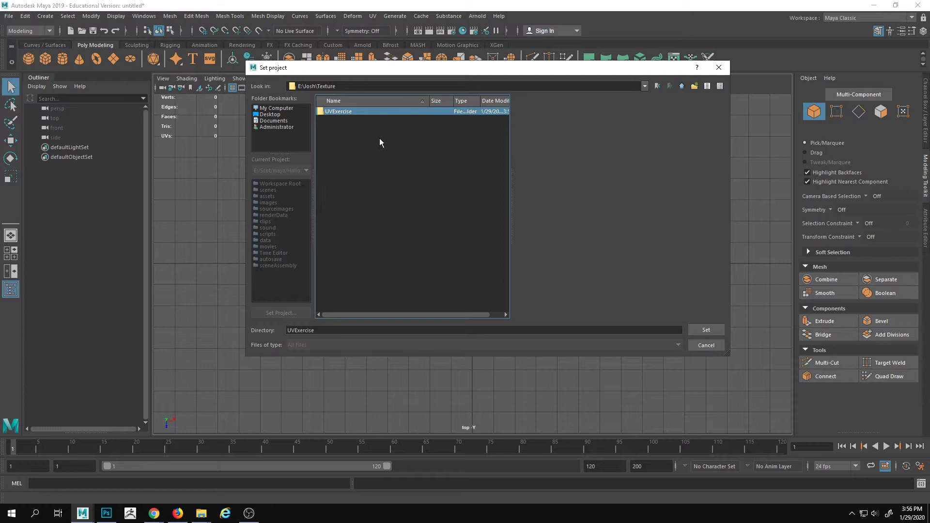
pyautogui.click(710, 328)
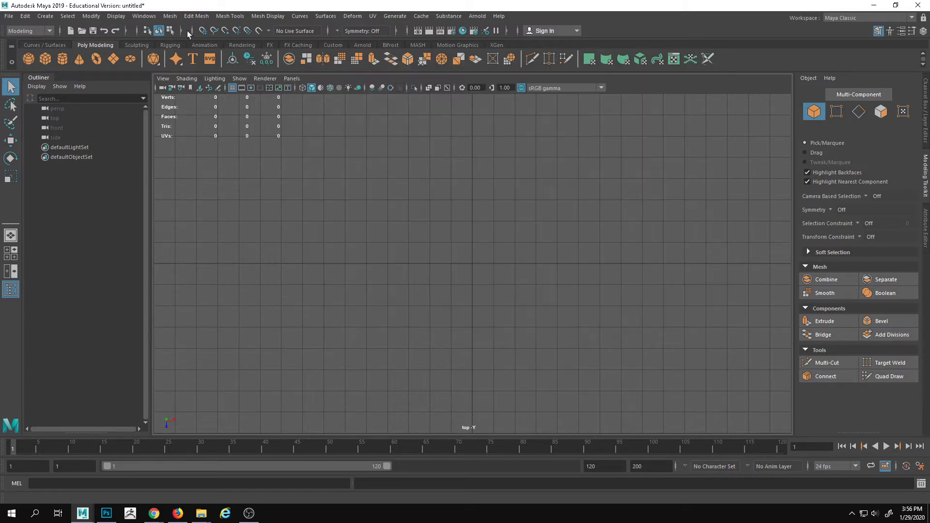
# - Open the CrateAndBarrel.mb scene, discarding changes to the untitled scene
pyautogui.click(4, 18)
pyautogui.click(24, 38)
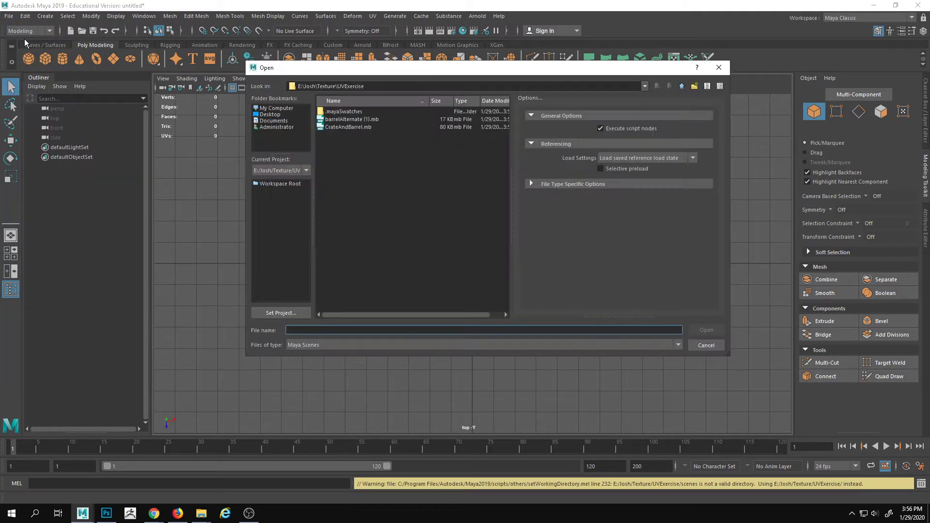
pyautogui.click(359, 129)
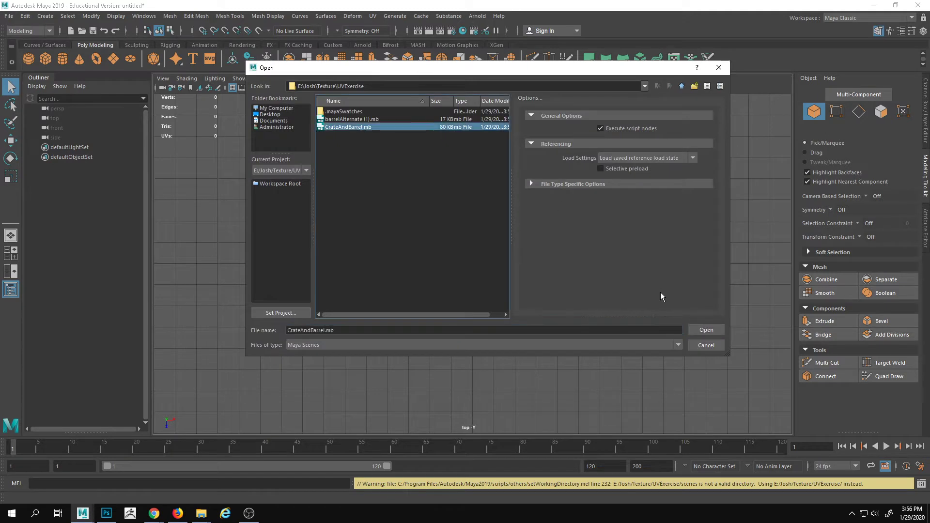
pyautogui.click(708, 331)
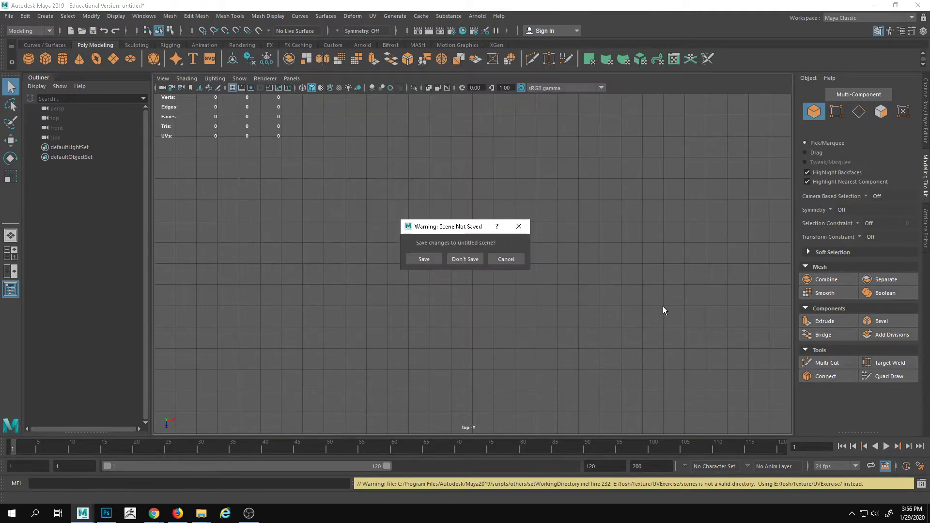
pyautogui.click(474, 260)
# - Hide the Crate display layer and select only the barrel
pyautogui.moveTo(473, 254); pyautogui.dragTo(513, 242)
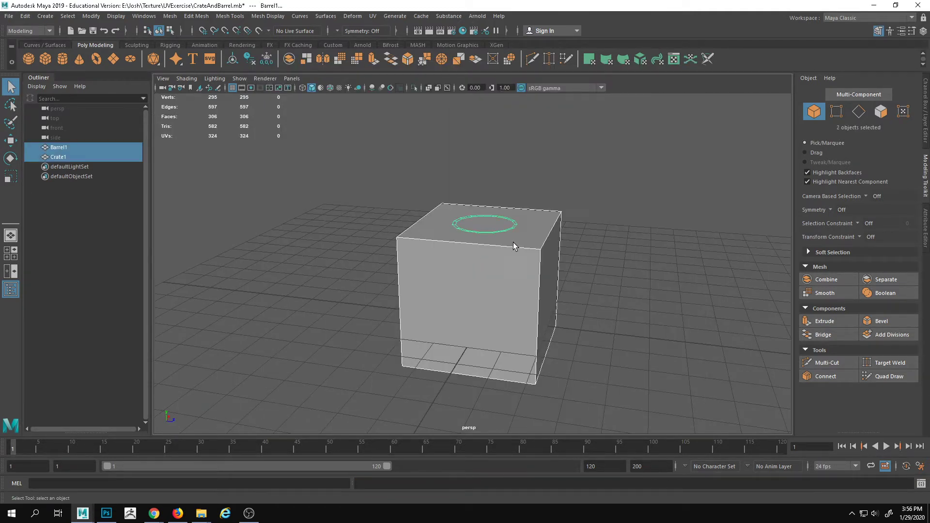
pyautogui.click(922, 140)
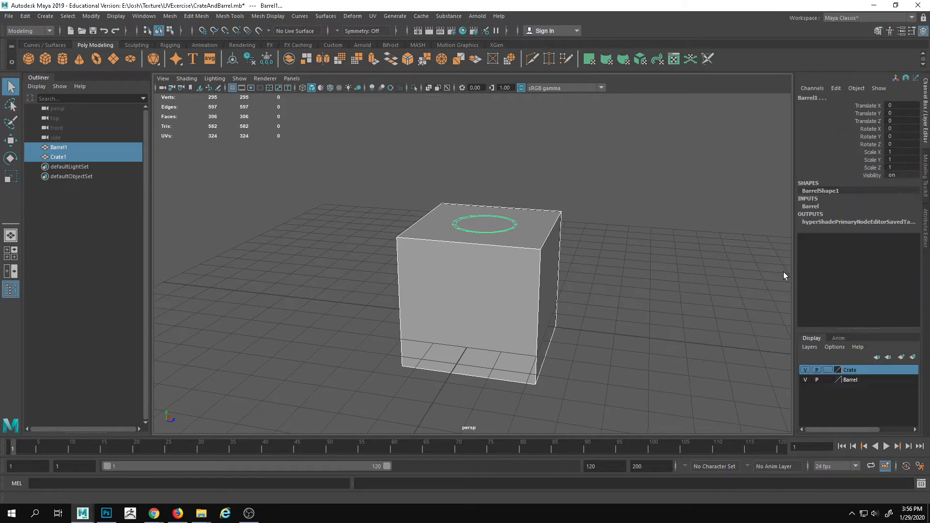
pyautogui.click(806, 370)
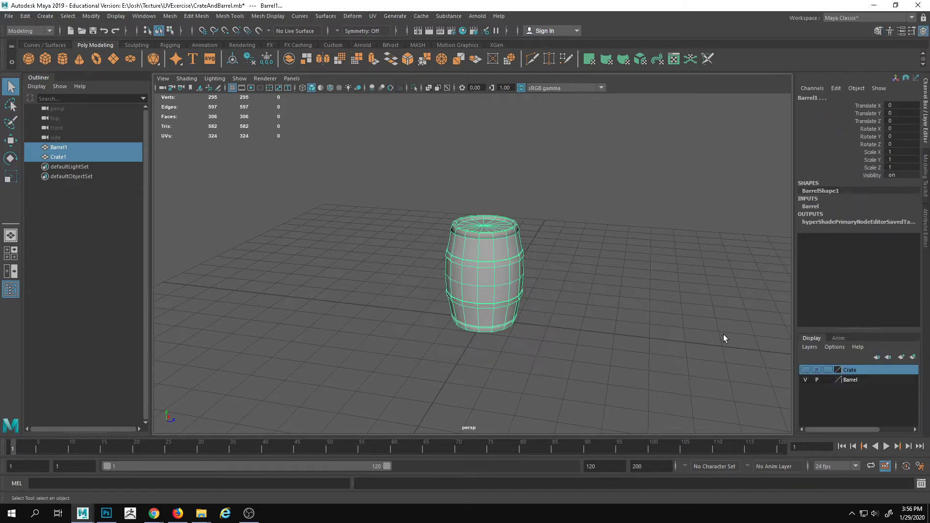
pyautogui.click(637, 304)
pyautogui.keyDown('alt'); pyautogui.moveTo(638, 305); pyautogui.dragTo(536, 270); pyautogui.keyUp('alt')
pyautogui.click(489, 297)
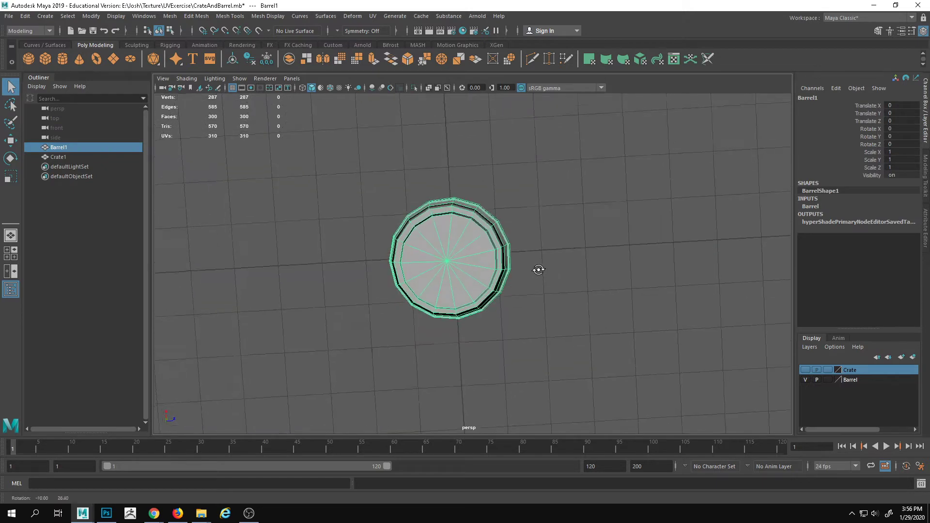
# - Switch to the top orthographic view and examine the barrel close up from above
pyautogui.click(292, 79)
pyautogui.moveTo(390, 106)
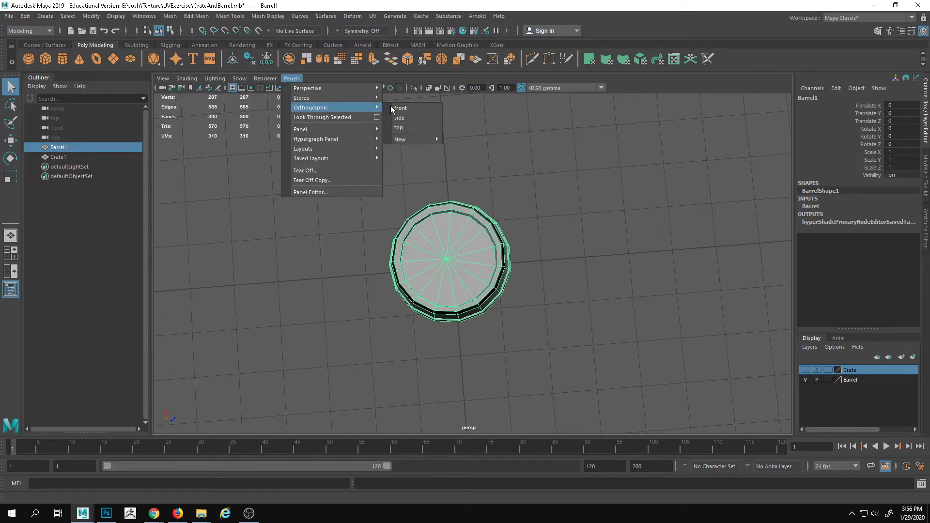
pyautogui.click(421, 127)
pyautogui.keyDown('alt'); pyautogui.moveTo(406, 279); pyautogui.dragTo(673, 274, button='right'); pyautogui.keyUp('alt')
pyautogui.click(672, 273)
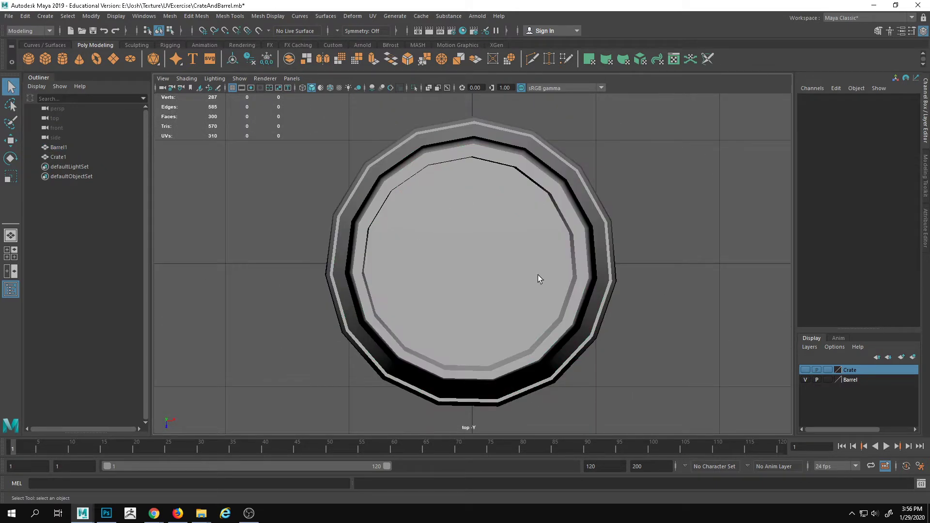
pyautogui.click(494, 278)
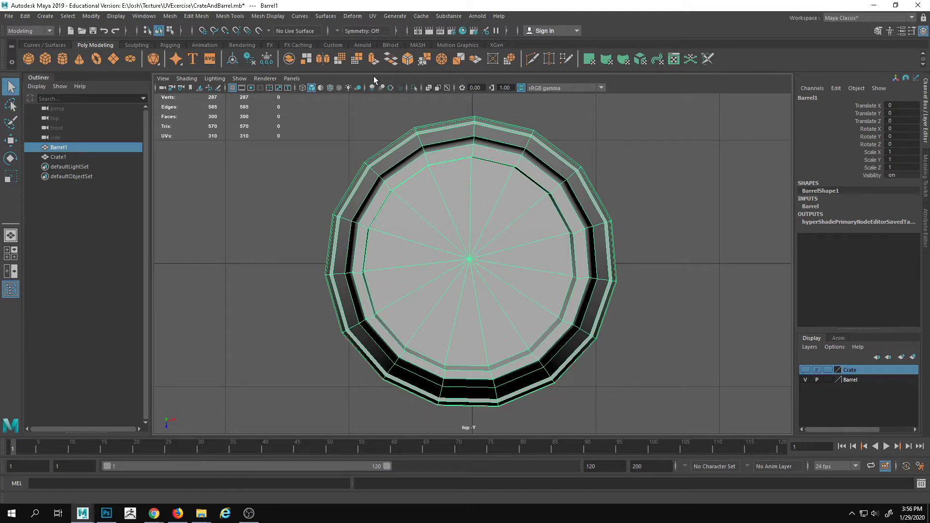
# - Return the viewport to the perspective camera
pyautogui.click(292, 78)
pyautogui.moveTo(339, 89)
pyautogui.click(405, 89)
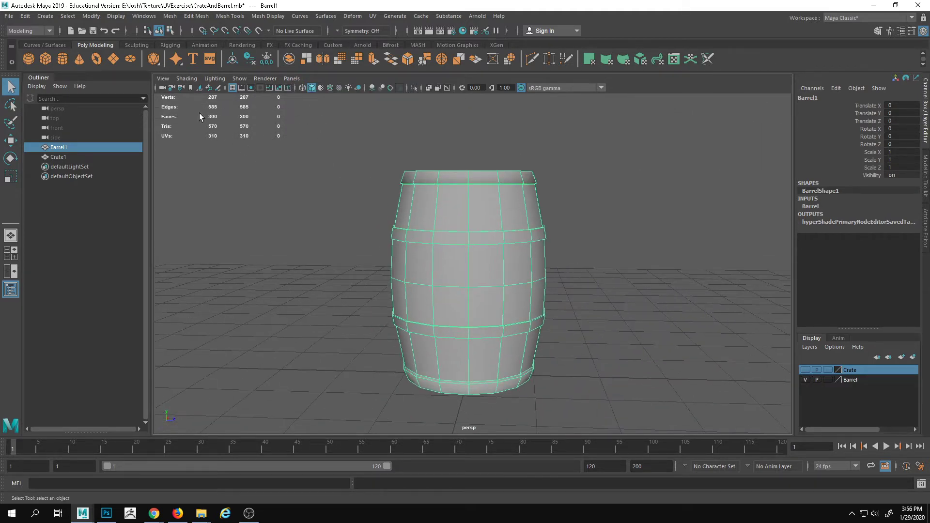
# - Turn off the Poly Count heads-up display
pyautogui.click(144, 17)
pyautogui.moveTo(116, 16)
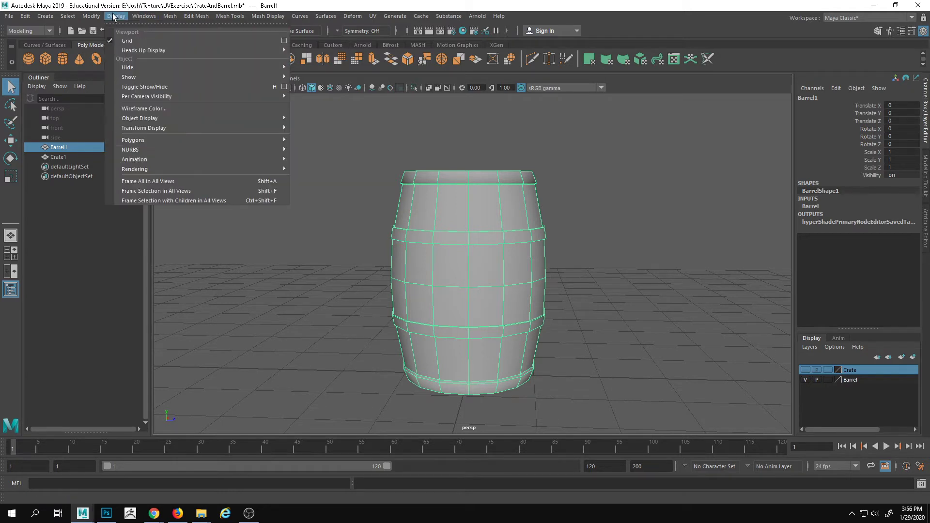
pyautogui.moveTo(144, 51)
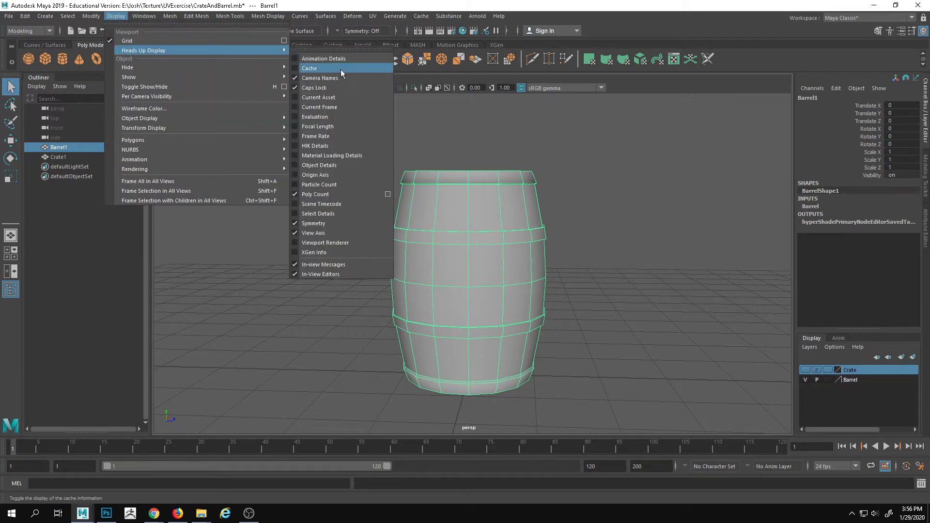
pyautogui.click(315, 194)
pyautogui.click(120, 18)
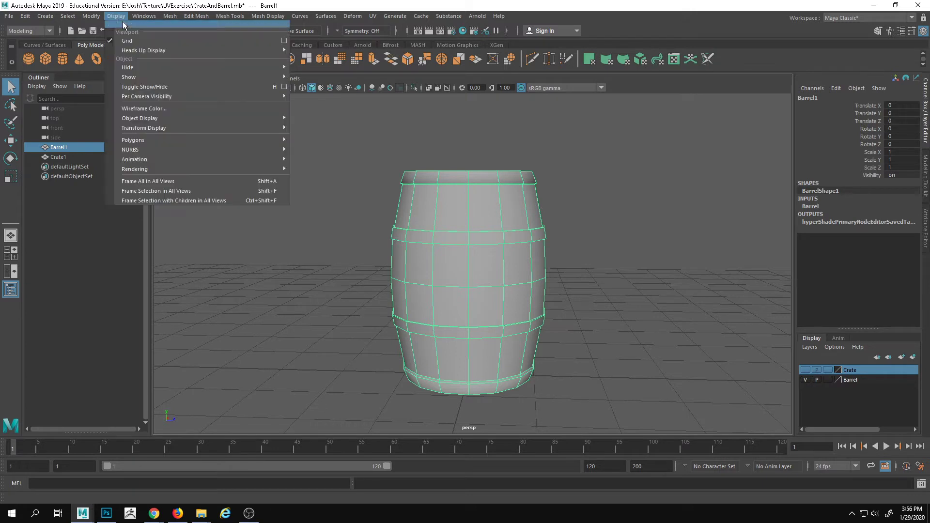
pyautogui.moveTo(151, 49)
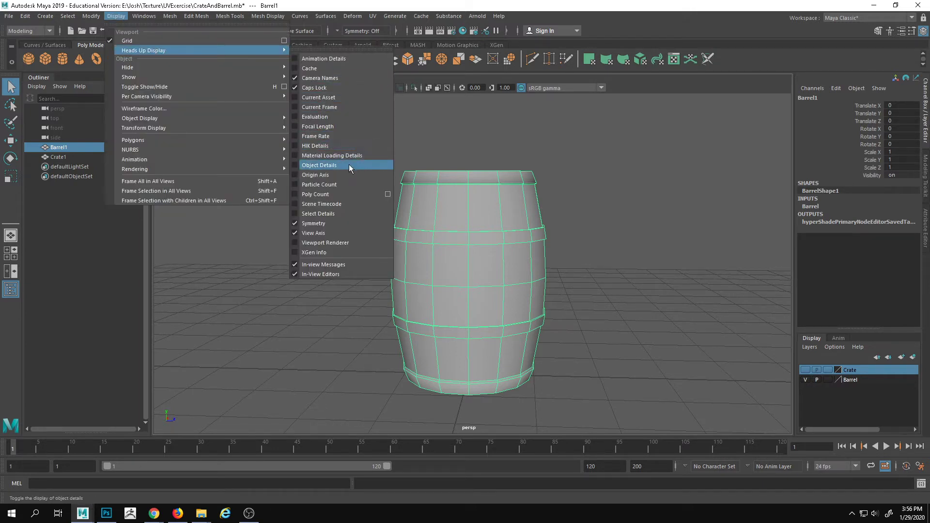
pyautogui.click(324, 187)
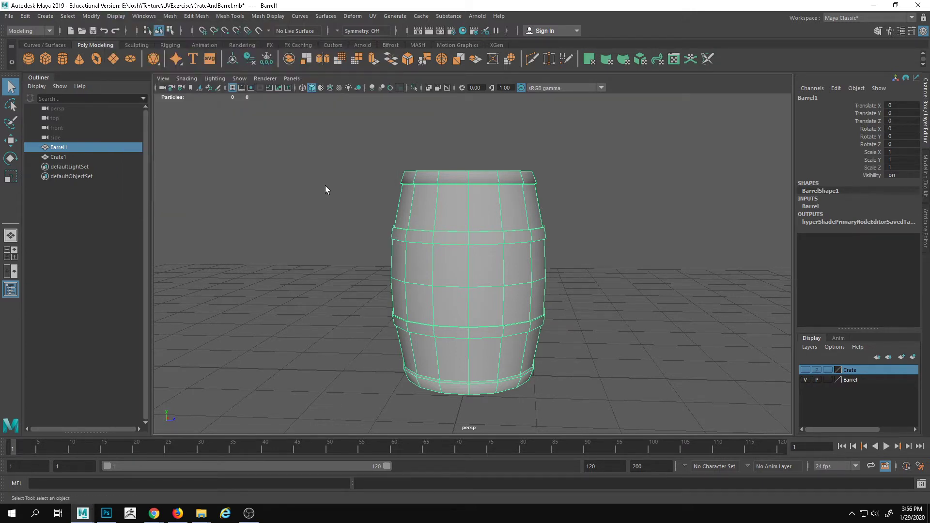
pyautogui.click(140, 16)
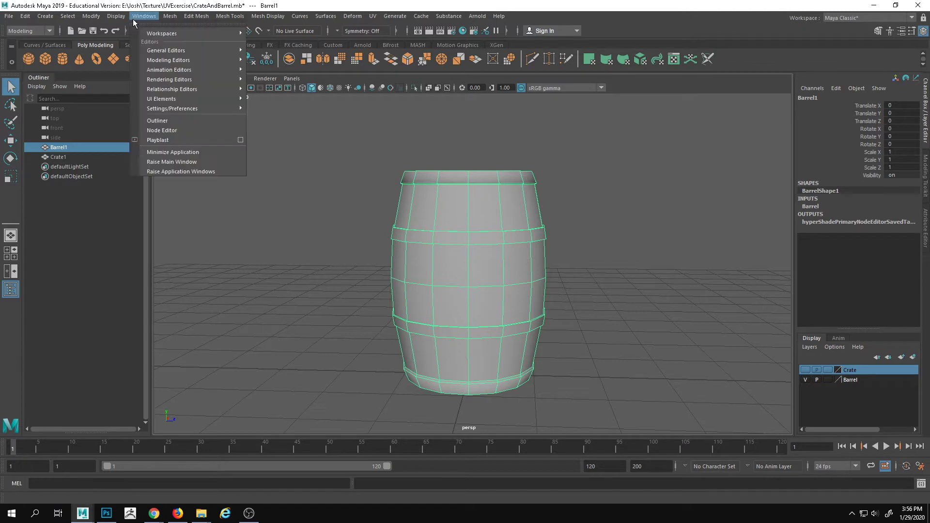
pyautogui.moveTo(116, 16)
pyautogui.moveTo(166, 52)
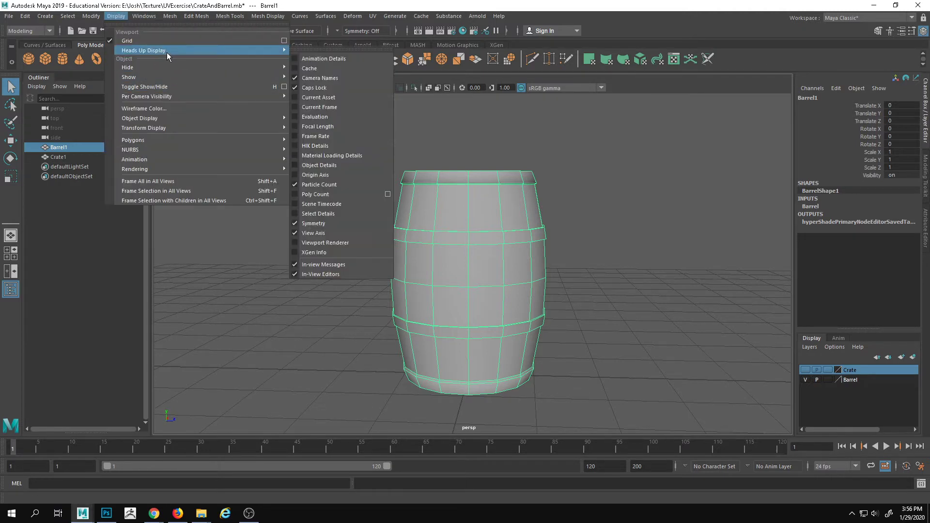
pyautogui.click(313, 185)
# - Turn on the Poly Count heads-up display to show the barrel's geometry statistics
pyautogui.click(119, 16)
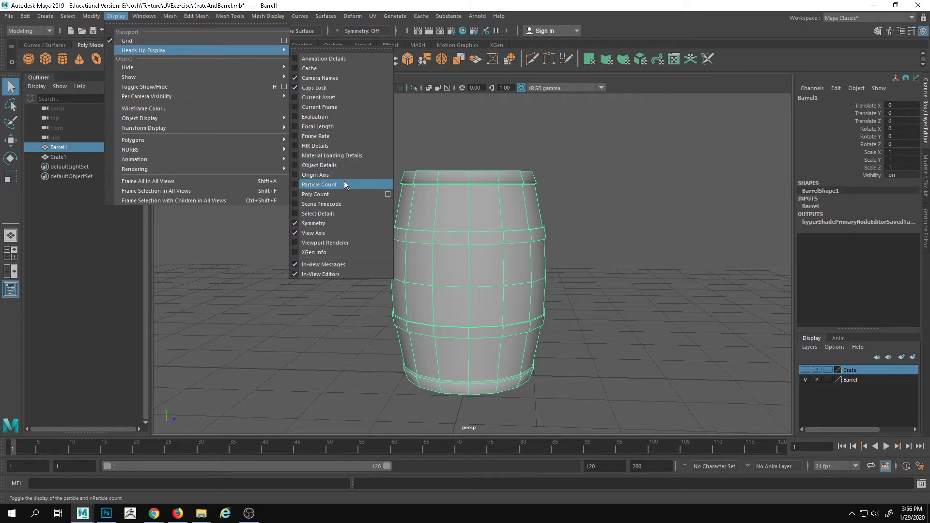
pyautogui.click(337, 194)
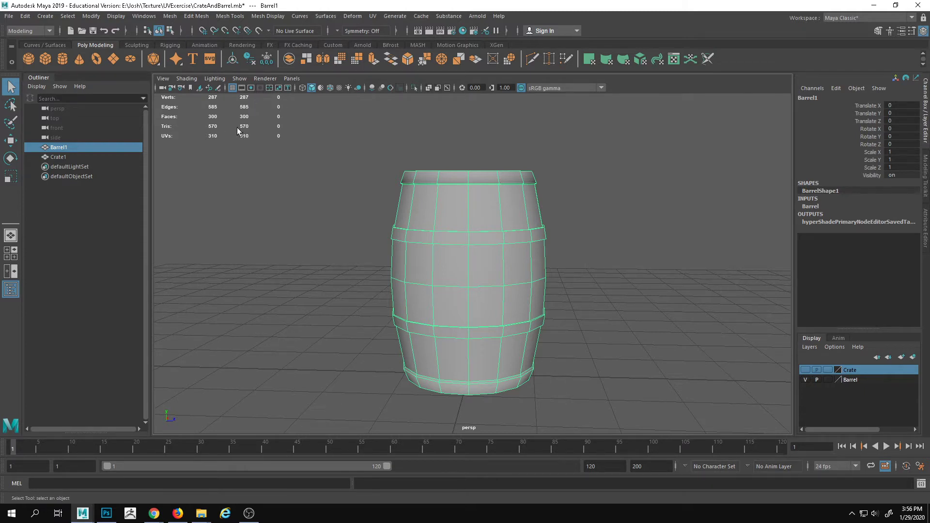
pyautogui.keyDown('alt'); pyautogui.moveTo(516, 160); pyautogui.dragTo(527, 235); pyautogui.keyUp('alt')
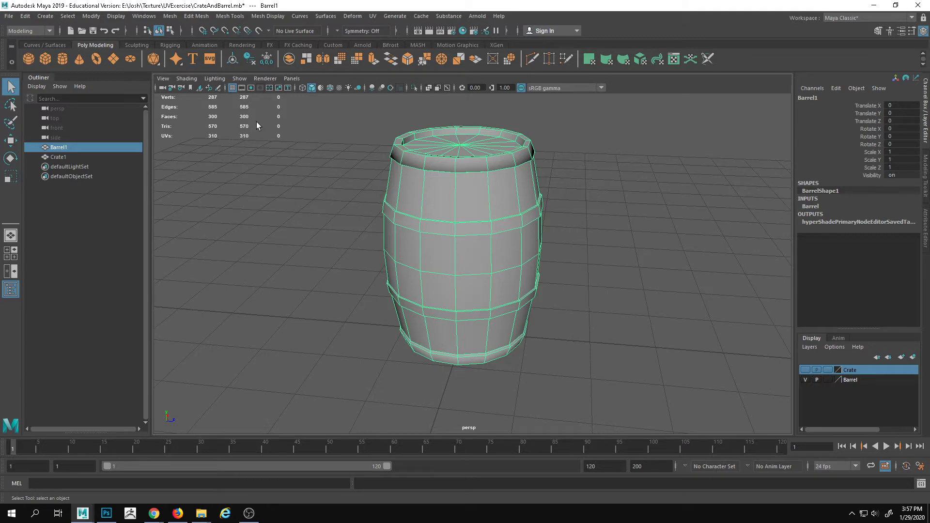
# - Select the barrel's faces between the top rim and upper hoop to check their count, and return to object mode
pyautogui.keyDown('alt'); pyautogui.moveTo(441, 158); pyautogui.dragTo(388, 185); pyautogui.keyUp('alt')
pyautogui.press('F11')
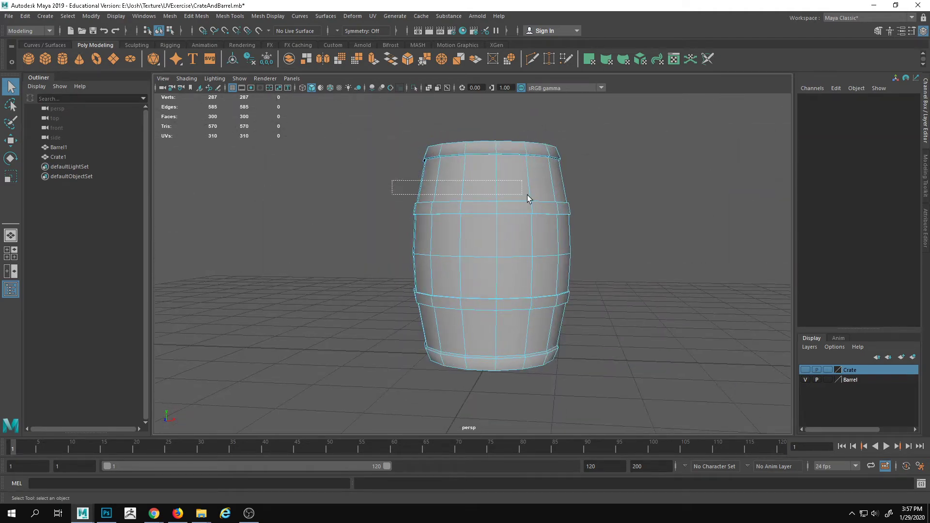
pyautogui.moveTo(527, 195); pyautogui.dragTo(670, 184)
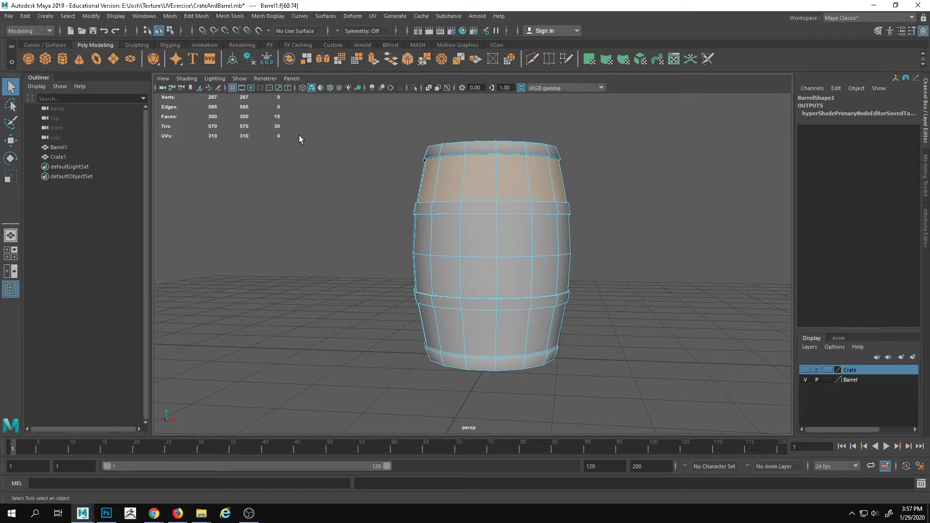
pyautogui.keyDown('alt'); pyautogui.moveTo(656, 210); pyautogui.dragTo(585, 296); pyautogui.keyUp('alt')
pyautogui.moveTo(502, 309); pyautogui.dragTo(541, 286, button='right')
pyautogui.keyDown('alt'); pyautogui.moveTo(619, 297); pyautogui.dragTo(624, 242); pyautogui.keyUp('alt')
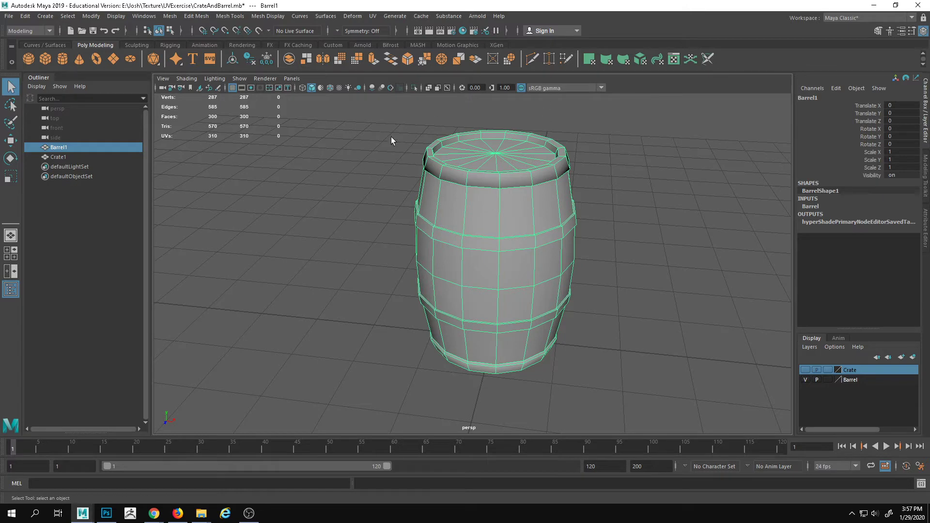
# - Import the file barrelAlternate (1).mb into the scene
pyautogui.click(10, 17)
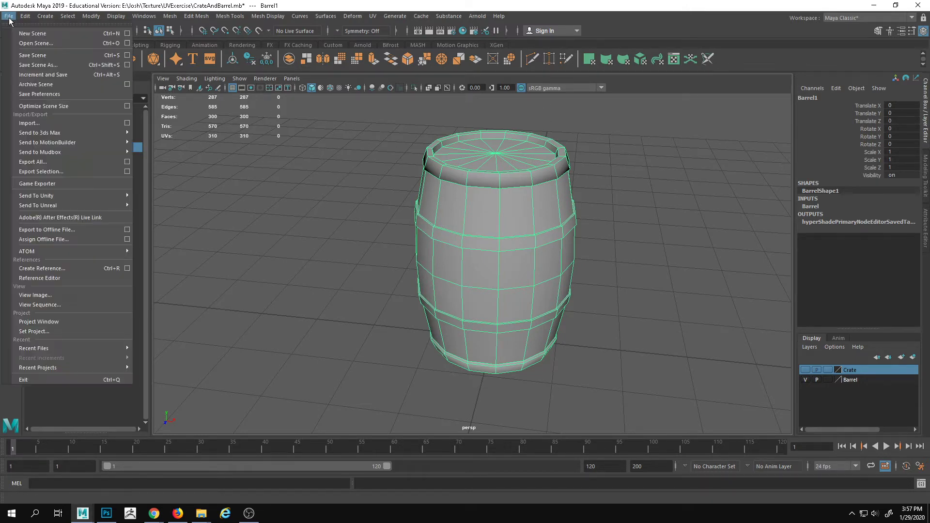
pyautogui.click(29, 123)
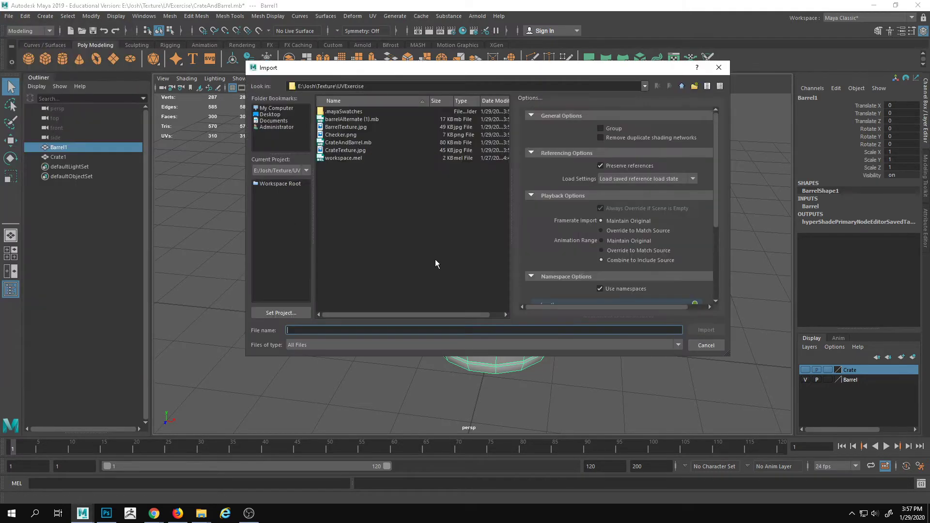
pyautogui.click(358, 120)
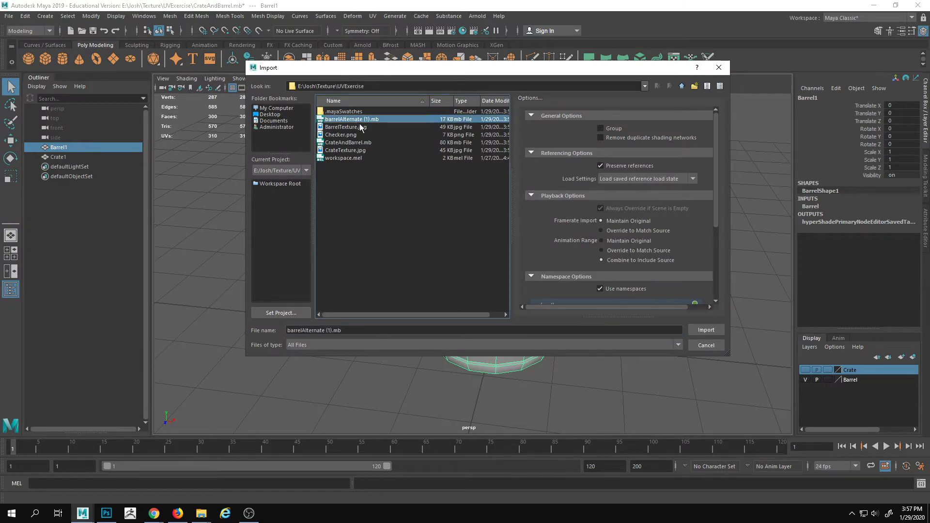
pyautogui.click(703, 330)
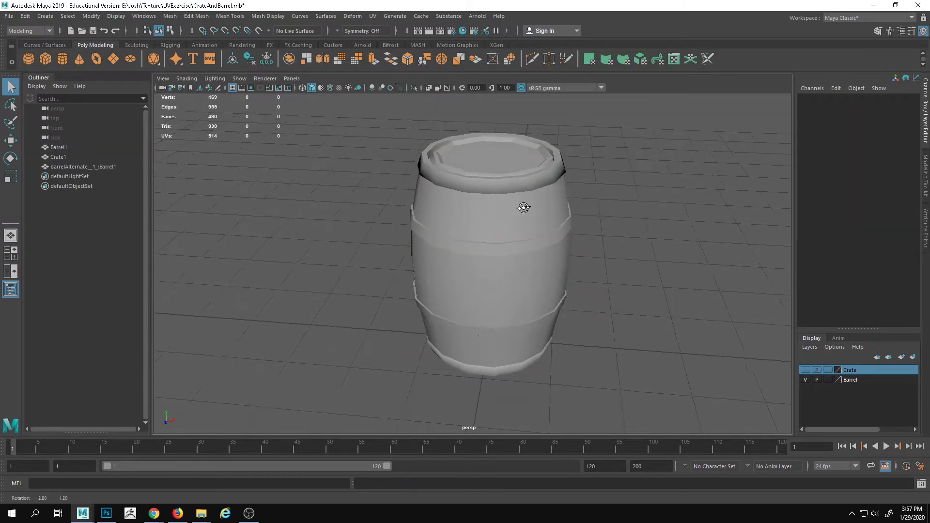
# - Move the imported barrel about 2.65 units along X so it stands beside the original barrel
pyautogui.click(509, 155)
pyautogui.press('w')
pyautogui.moveTo(556, 258); pyautogui.dragTo(725, 265)
pyautogui.keyDown('alt'); pyautogui.moveTo(726, 265); pyautogui.dragTo(608, 251, button='middle'); pyautogui.keyUp('alt')
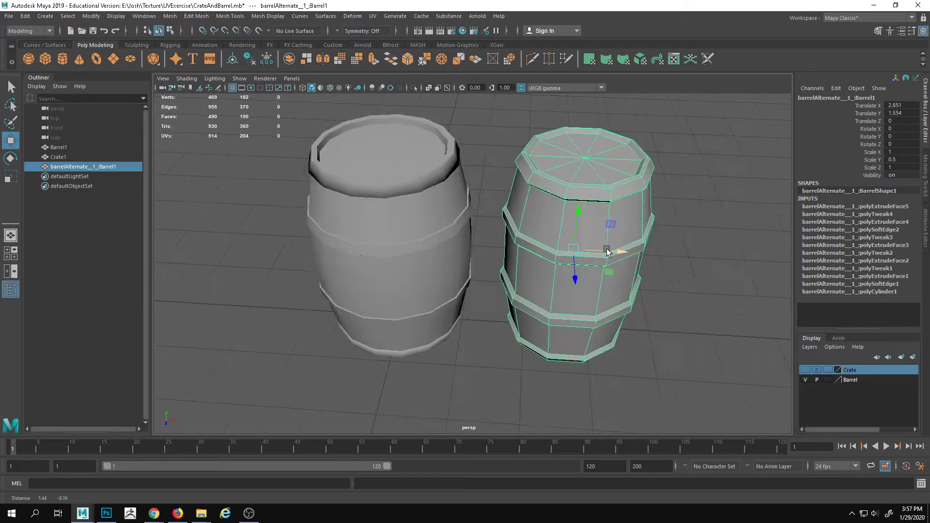
pyautogui.keyDown('alt'); pyautogui.moveTo(608, 251); pyautogui.dragTo(618, 213); pyautogui.keyUp('alt')
pyautogui.click(677, 272)
pyautogui.keyDown('alt'); pyautogui.moveTo(677, 272); pyautogui.dragTo(655, 262); pyautogui.keyUp('alt')
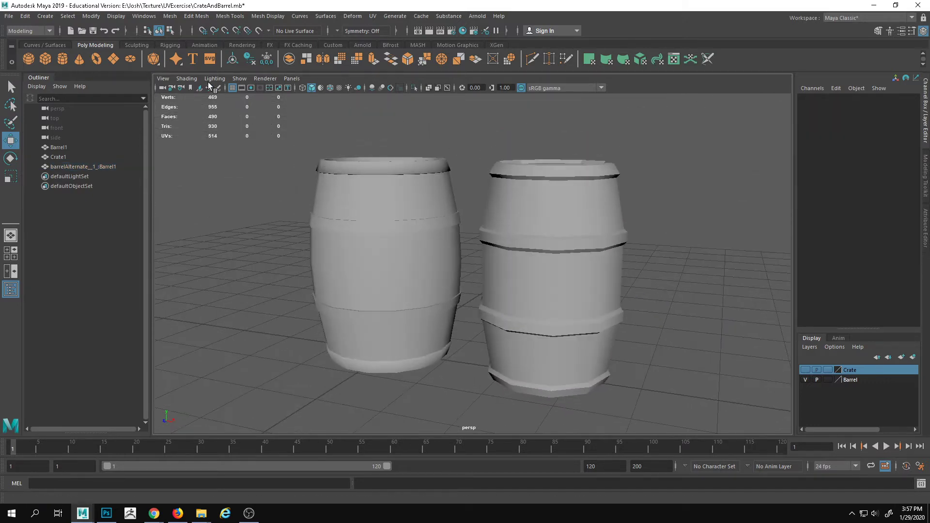
# - Turn on Wireframe on Shaded to overlay the edges on both barrels
pyautogui.click(186, 79)
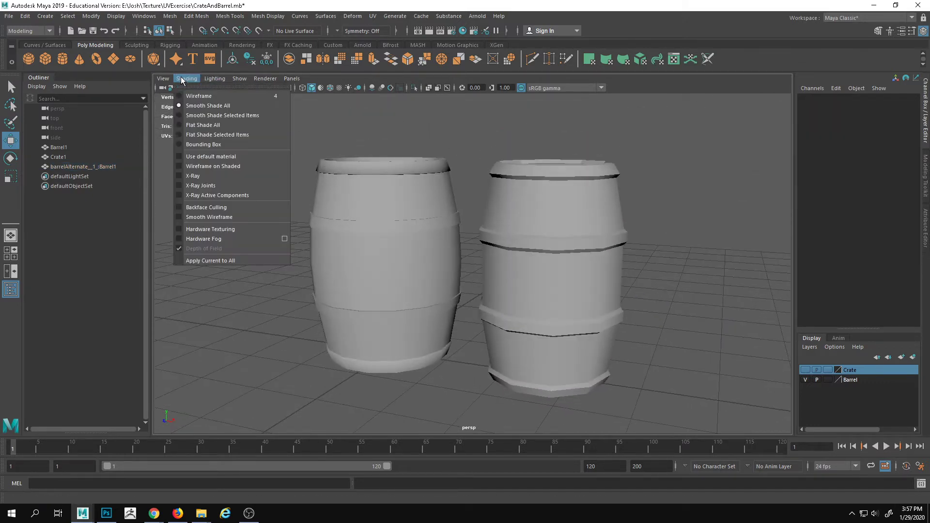
pyautogui.click(218, 167)
pyautogui.keyDown('alt'); pyautogui.moveTo(427, 227); pyautogui.dragTo(464, 265); pyautogui.keyUp('alt')
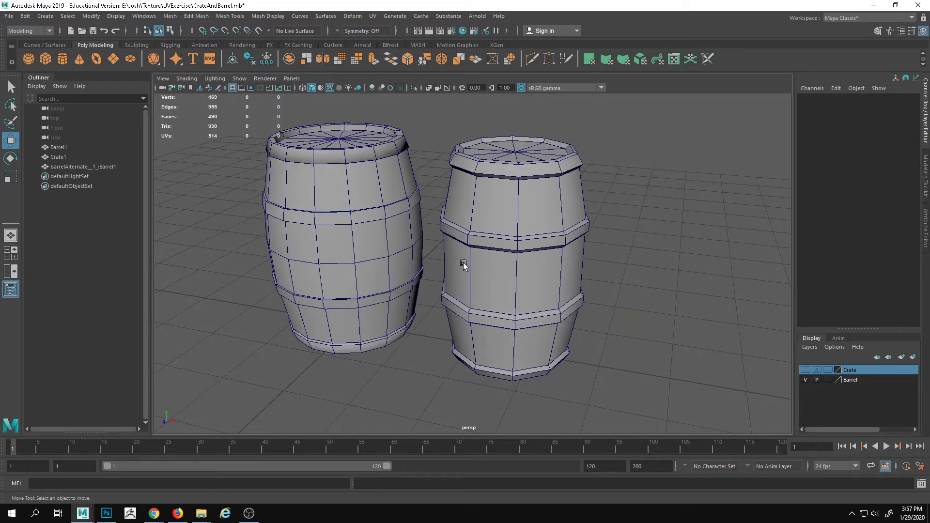
# - Select each barrel in turn and compare their polygon counts and edge layout from above and from the side
pyautogui.keyDown('alt'); pyautogui.moveTo(345, 245); pyautogui.dragTo(478, 330); pyautogui.keyUp('alt')
pyautogui.click(593, 266)
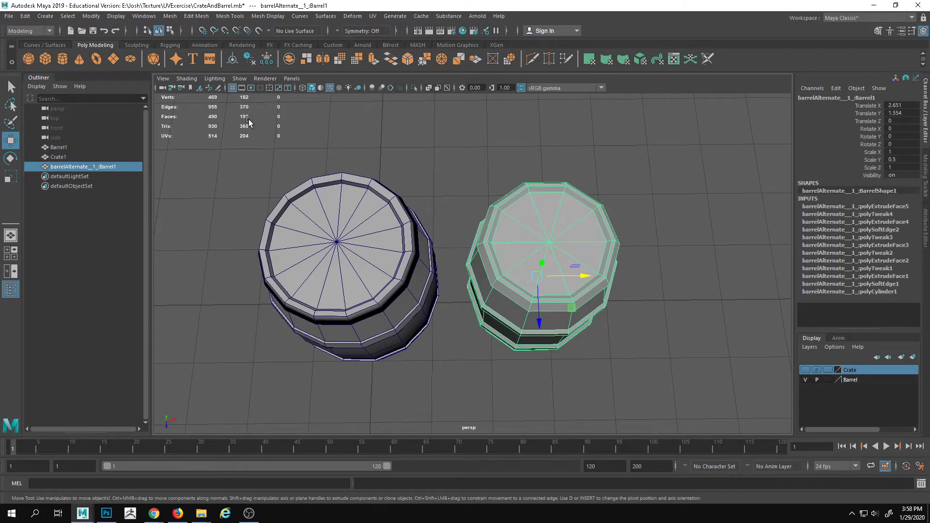
pyautogui.click(326, 259)
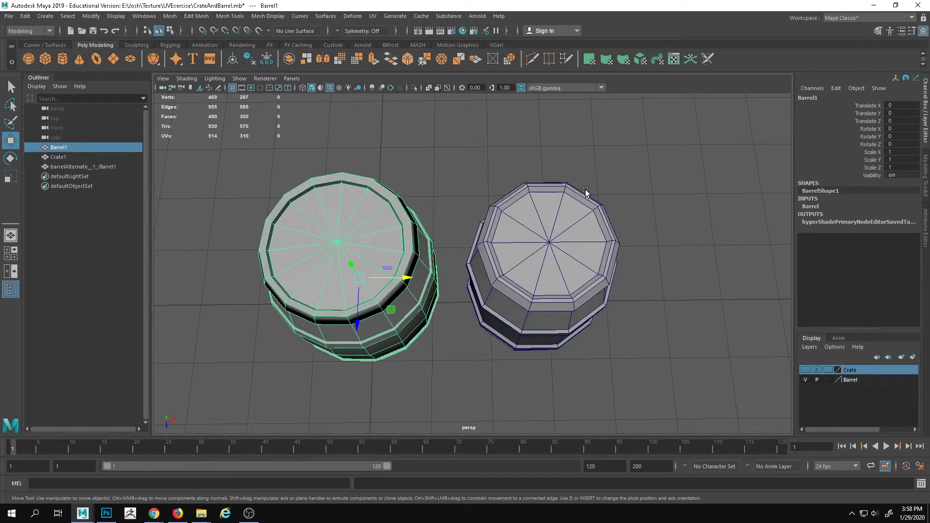
pyautogui.click(580, 161)
pyautogui.click(584, 223)
pyautogui.keyDown('alt'); pyautogui.moveTo(546, 248); pyautogui.dragTo(559, 187); pyautogui.keyUp('alt')
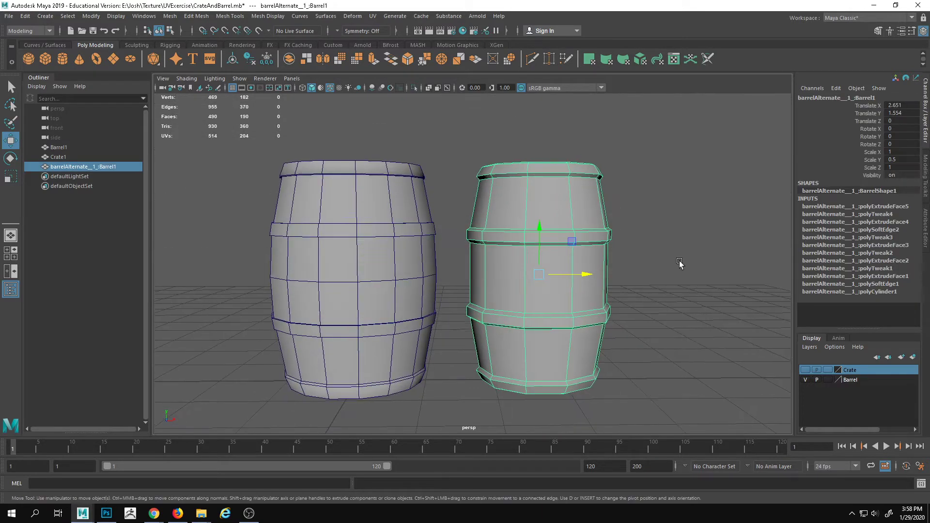
pyautogui.click(681, 264)
pyautogui.keyDown('alt'); pyautogui.moveTo(620, 277); pyautogui.dragTo(553, 242, button='middle'); pyautogui.keyUp('alt')
pyautogui.keyDown('alt'); pyautogui.moveTo(554, 242); pyautogui.dragTo(509, 197); pyautogui.keyUp('alt')
# - Turn off Wireframe on Shaded and examine the alternate barrel's upper hoop up close
pyautogui.click(187, 79)
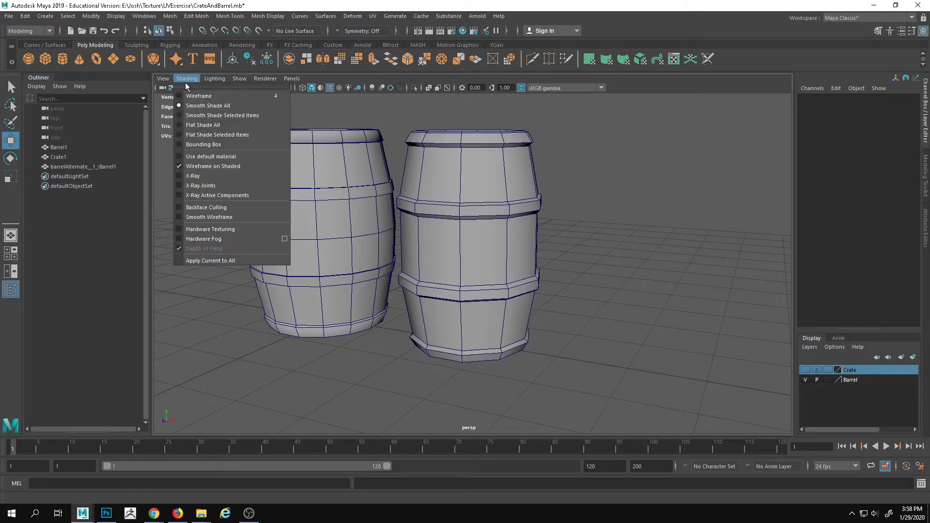
pyautogui.click(210, 166)
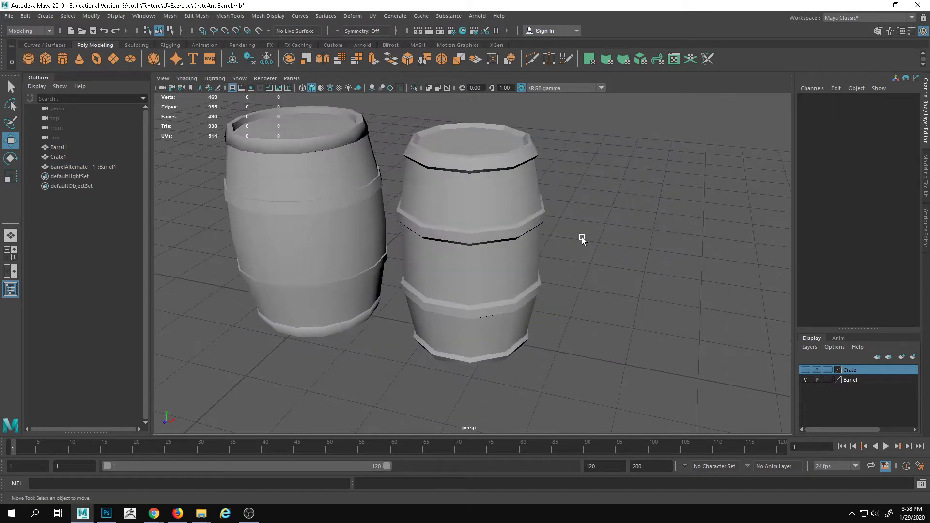
pyautogui.keyDown('alt'); pyautogui.moveTo(580, 193); pyautogui.dragTo(585, 158); pyautogui.keyUp('alt')
pyautogui.keyDown('alt'); pyautogui.moveTo(585, 157); pyautogui.dragTo(685, 291, button='right'); pyautogui.keyUp('alt')
pyautogui.keyDown('alt'); pyautogui.moveTo(532, 266); pyautogui.dragTo(586, 263, button='right'); pyautogui.keyUp('alt')
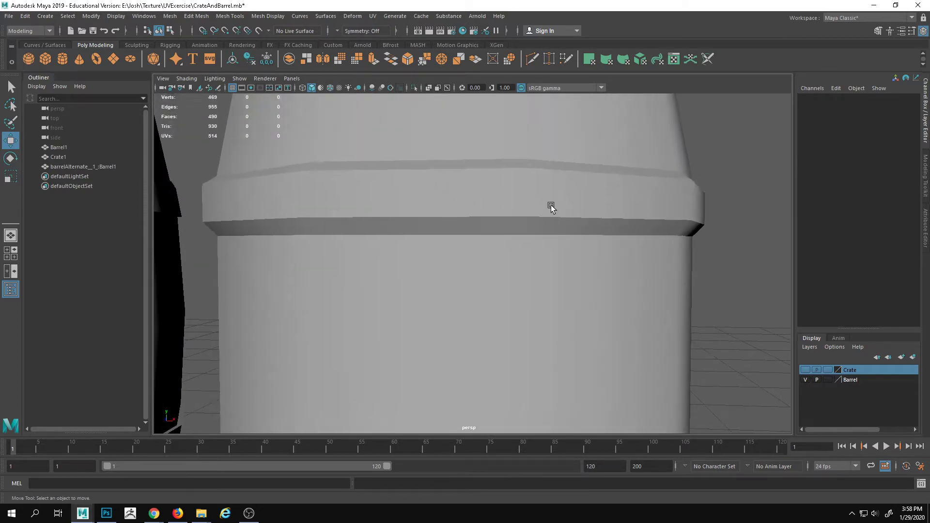
pyautogui.click(551, 205)
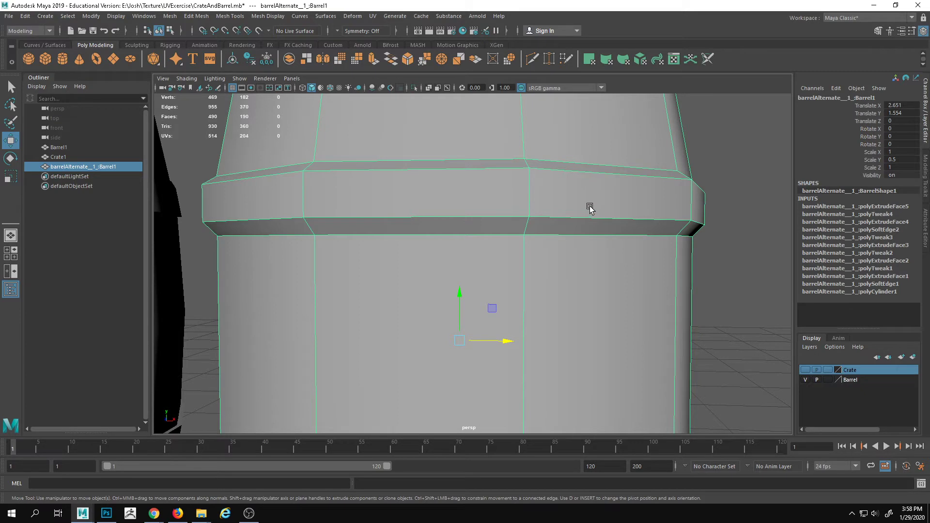
pyautogui.keyDown('alt'); pyautogui.moveTo(422, 233); pyautogui.dragTo(231, 214, button='right'); pyautogui.keyUp('alt')
pyautogui.keyDown('alt'); pyautogui.moveTo(231, 213); pyautogui.dragTo(399, 244, button='middle'); pyautogui.keyUp('alt')
# - Compare the hoop profiles and lids of the original and alternate barrels from several angles
pyautogui.click(401, 245)
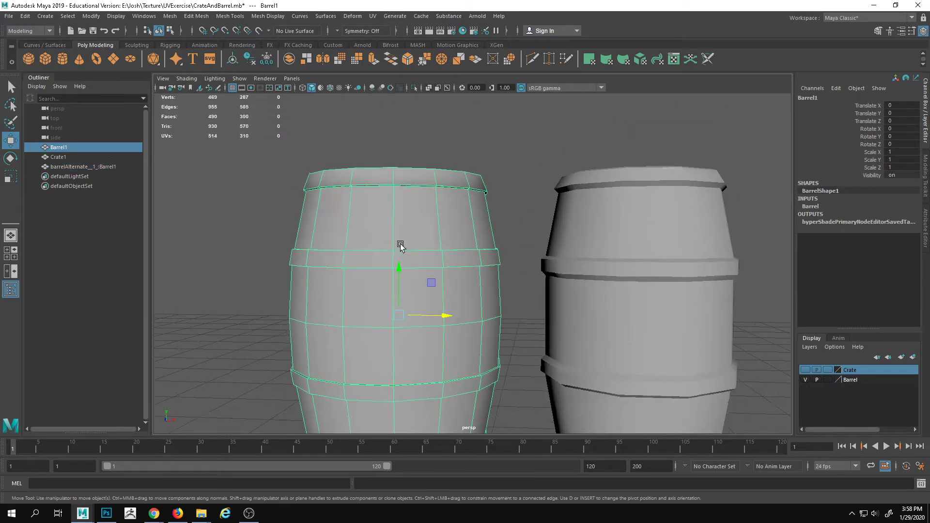
pyautogui.keyDown('alt'); pyautogui.moveTo(401, 244); pyautogui.dragTo(453, 248, button='right'); pyautogui.keyUp('alt')
pyautogui.keyDown('alt'); pyautogui.moveTo(453, 248); pyautogui.dragTo(346, 251); pyautogui.keyUp('alt')
pyautogui.keyDown('alt'); pyautogui.moveTo(624, 283); pyautogui.dragTo(464, 269, button='right'); pyautogui.keyUp('alt')
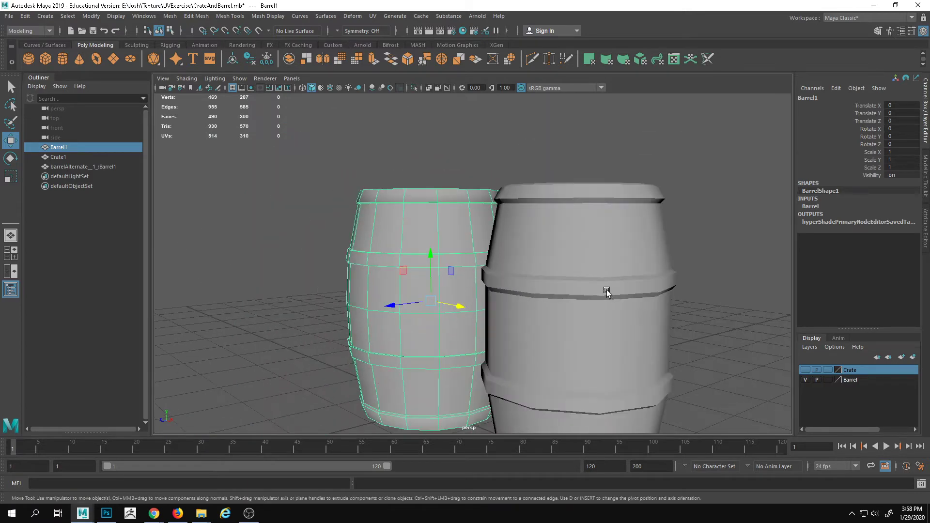
pyautogui.click(605, 290)
pyautogui.keyDown('alt'); pyautogui.moveTo(606, 290); pyautogui.dragTo(710, 291); pyautogui.keyUp('alt')
pyautogui.keyDown('alt'); pyautogui.moveTo(592, 287); pyautogui.dragTo(484, 292, button='middle'); pyautogui.keyUp('alt')
pyautogui.keyDown('alt'); pyautogui.moveTo(484, 292); pyautogui.dragTo(485, 301); pyautogui.keyUp('alt')
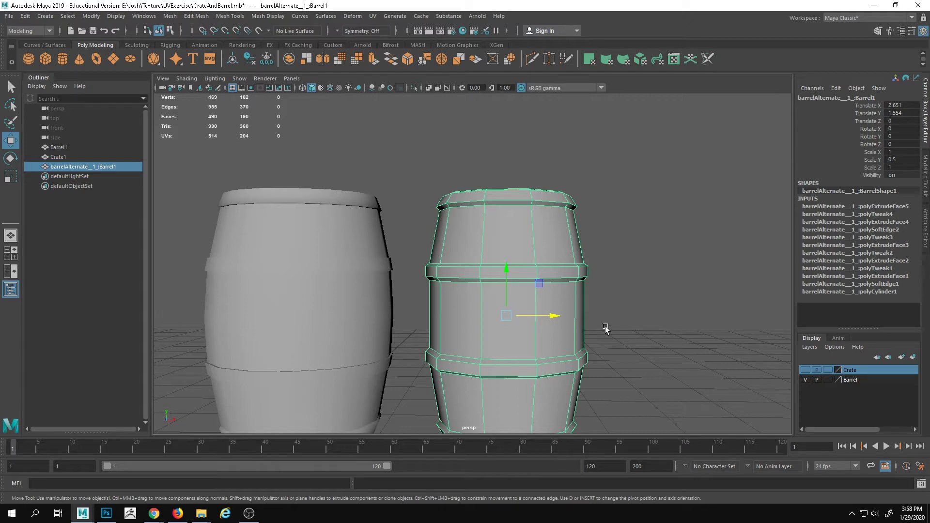
pyautogui.keyDown('alt'); pyautogui.moveTo(540, 216); pyautogui.dragTo(428, 168); pyautogui.keyUp('alt')
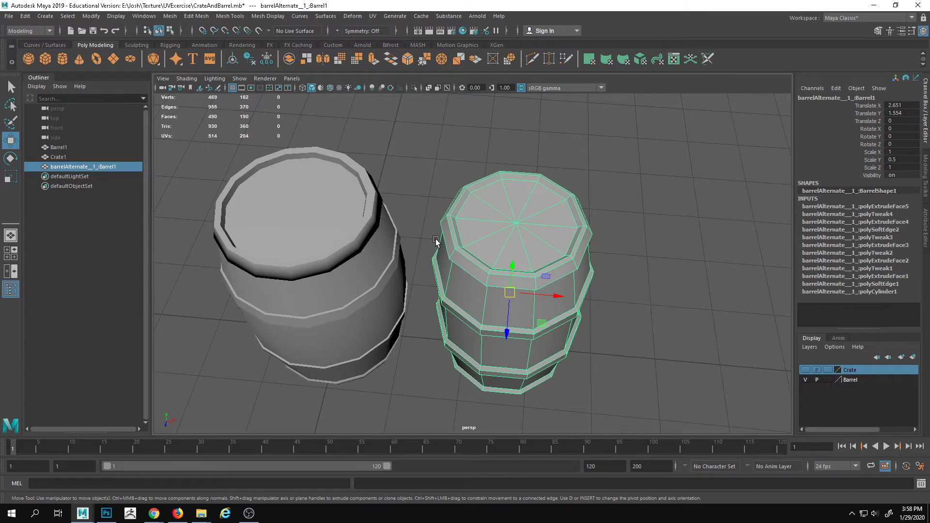
pyautogui.keyDown('alt'); pyautogui.moveTo(436, 243); pyautogui.dragTo(494, 245, button='middle'); pyautogui.keyUp('alt')
pyautogui.keyDown('alt'); pyautogui.moveTo(494, 245); pyautogui.dragTo(482, 194); pyautogui.keyUp('alt')
pyautogui.keyDown('alt'); pyautogui.moveTo(481, 194); pyautogui.dragTo(325, 204, button='right'); pyautogui.keyUp('alt')
pyautogui.keyDown('alt'); pyautogui.moveTo(326, 203); pyautogui.dragTo(443, 264); pyautogui.keyUp('alt')
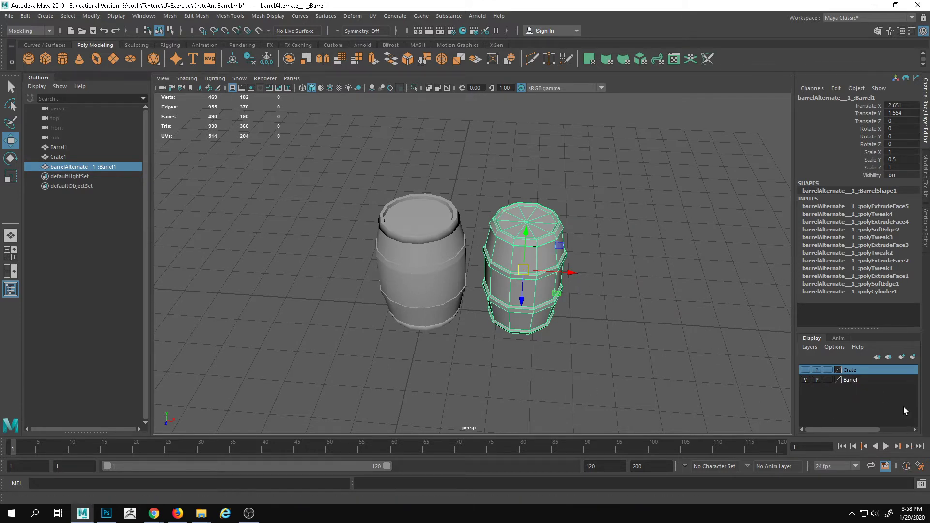
# - Add the imported barrel to the Barrel display layer and check it by toggling the layer's visibility
pyautogui.rightClick(854, 380)
pyautogui.click(858, 402)
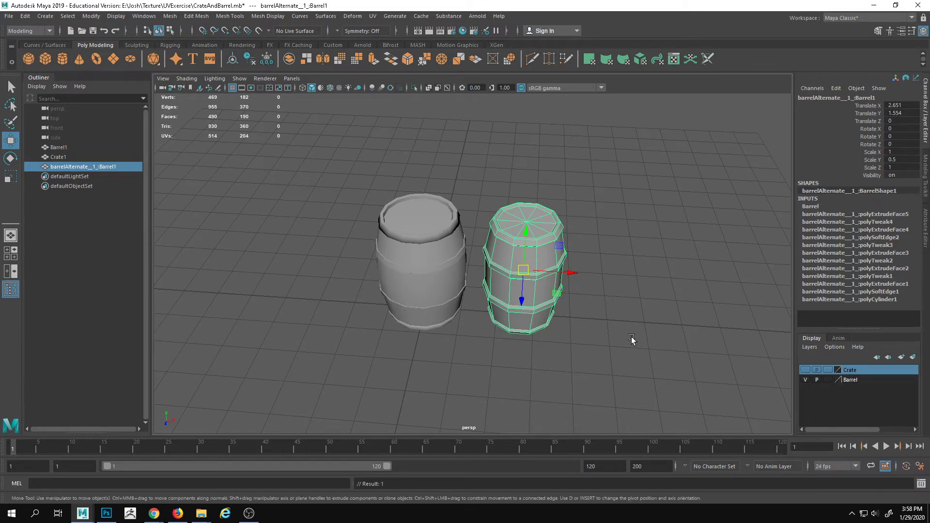
pyautogui.click(632, 336)
pyautogui.click(513, 260)
pyautogui.click(804, 379)
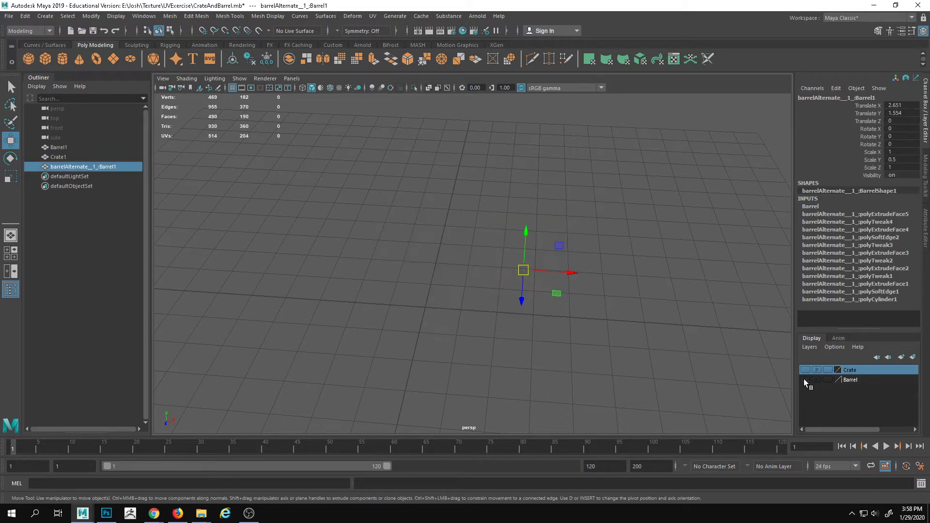
pyautogui.click(804, 379)
pyautogui.click(666, 372)
# - Delete the original barrel, keeping only the imported alternate barrel
pyautogui.click(461, 267)
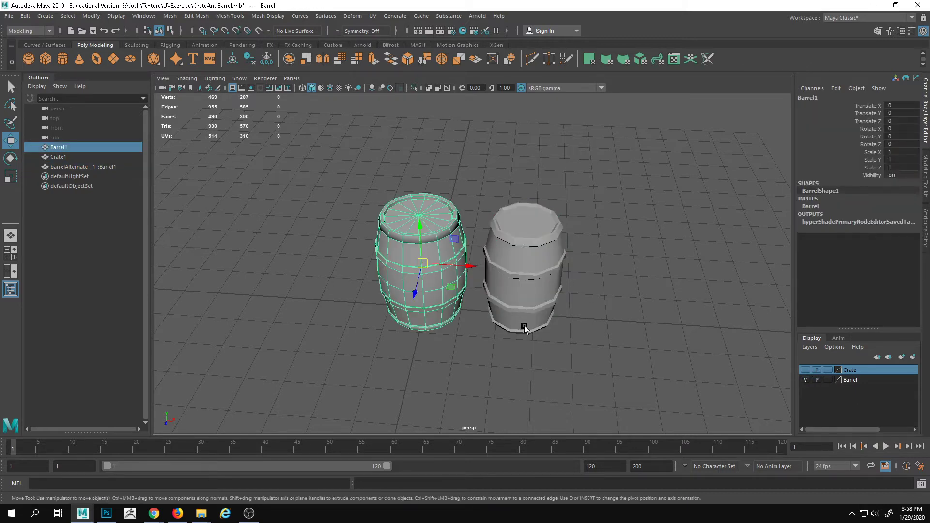
pyautogui.press('Delete')
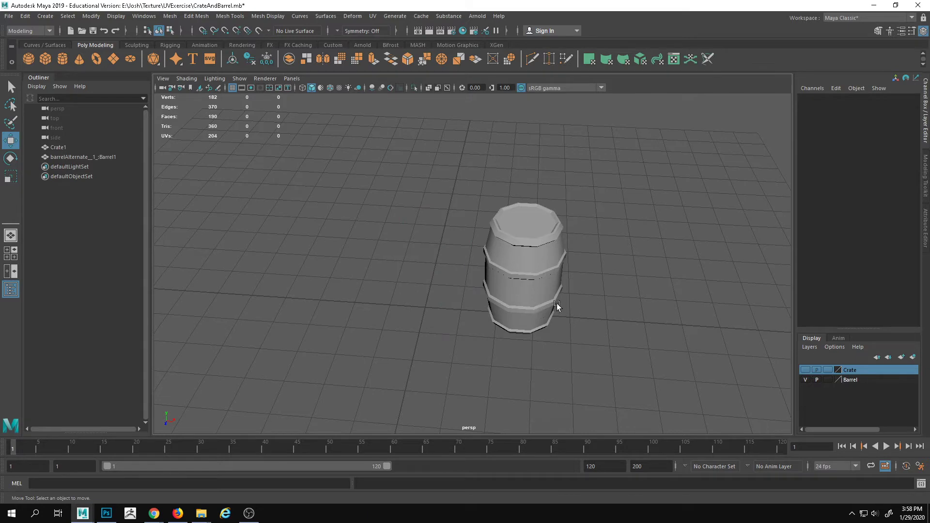
pyautogui.click(543, 273)
pyautogui.keyDown('alt'); pyautogui.moveTo(543, 272); pyautogui.dragTo(472, 257); pyautogui.keyUp('alt')
pyautogui.click(600, 299)
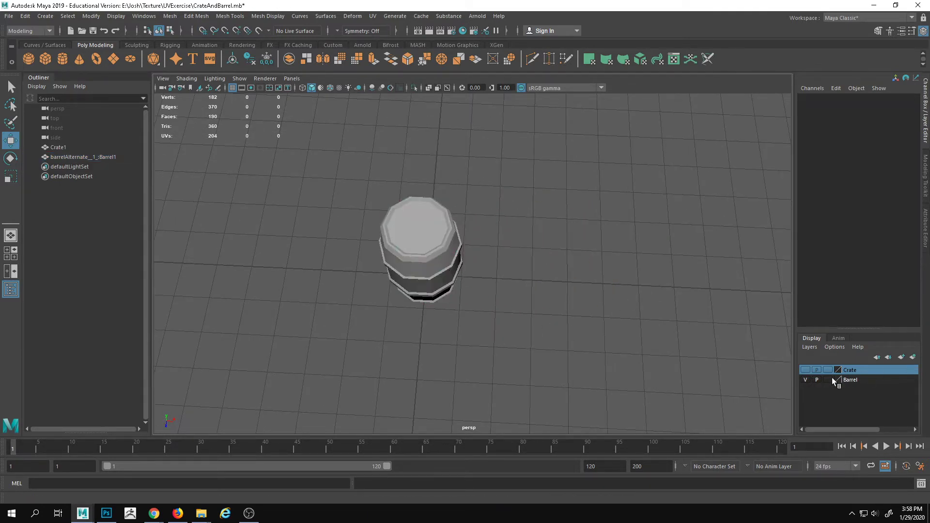
# - Hide the Barrel layer and show the Crate layer
pyautogui.click(805, 380)
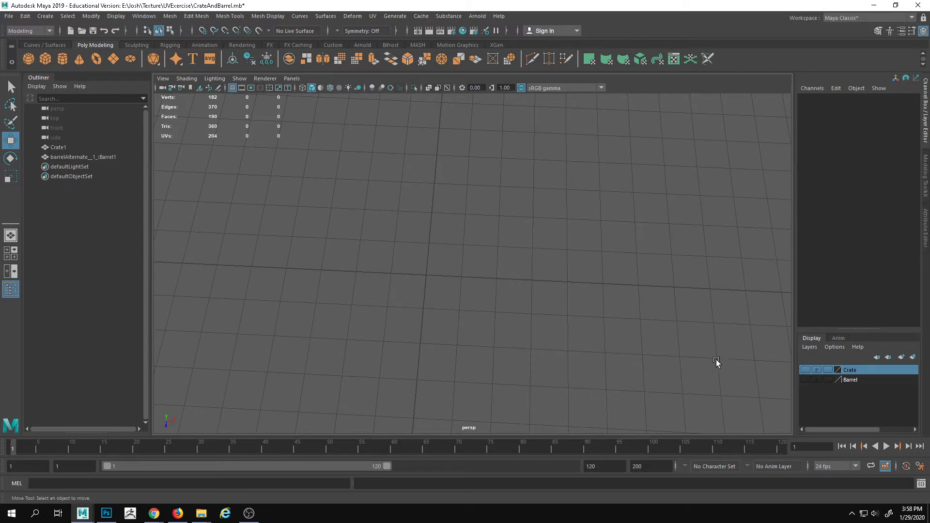
pyautogui.click(805, 370)
pyautogui.keyDown('alt'); pyautogui.moveTo(542, 317); pyautogui.dragTo(552, 250); pyautogui.keyUp('alt')
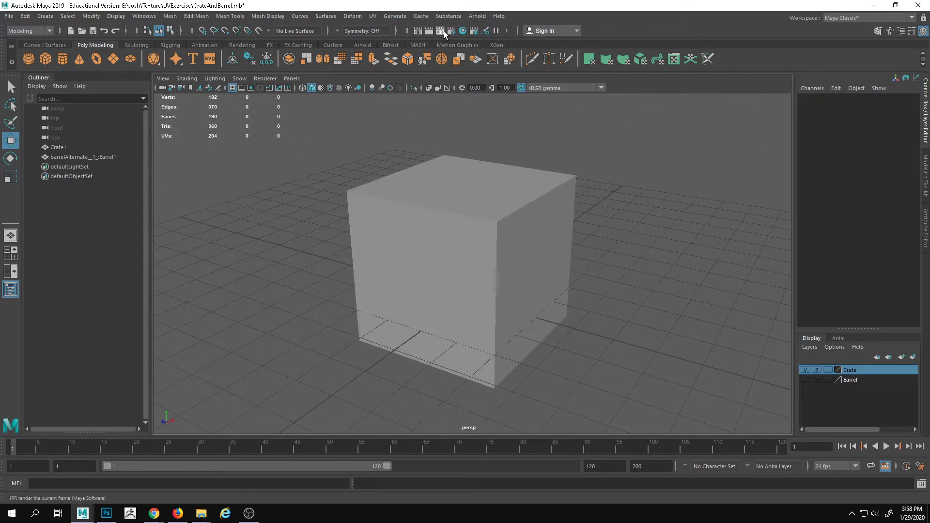
# - Open the Hypershade and create a new Lambert material
pyautogui.click(463, 31)
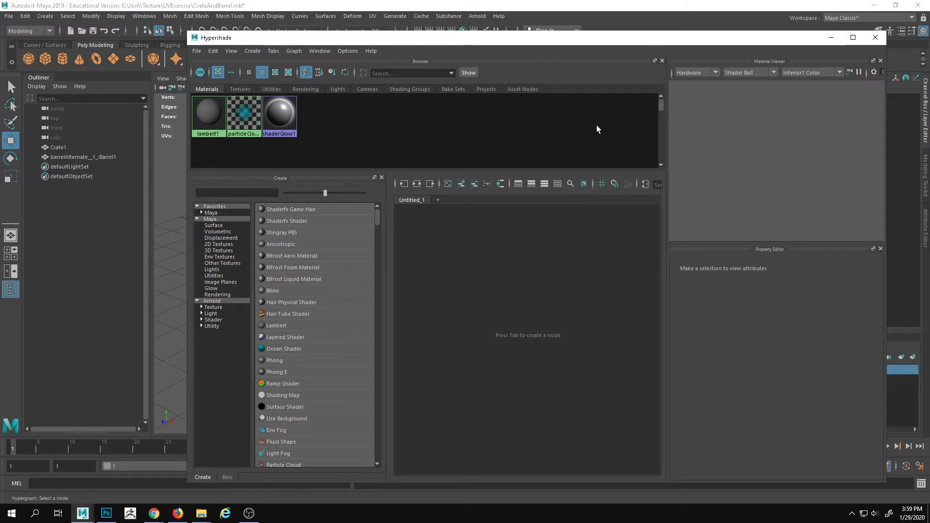
pyautogui.moveTo(499, 39); pyautogui.dragTo(508, 32)
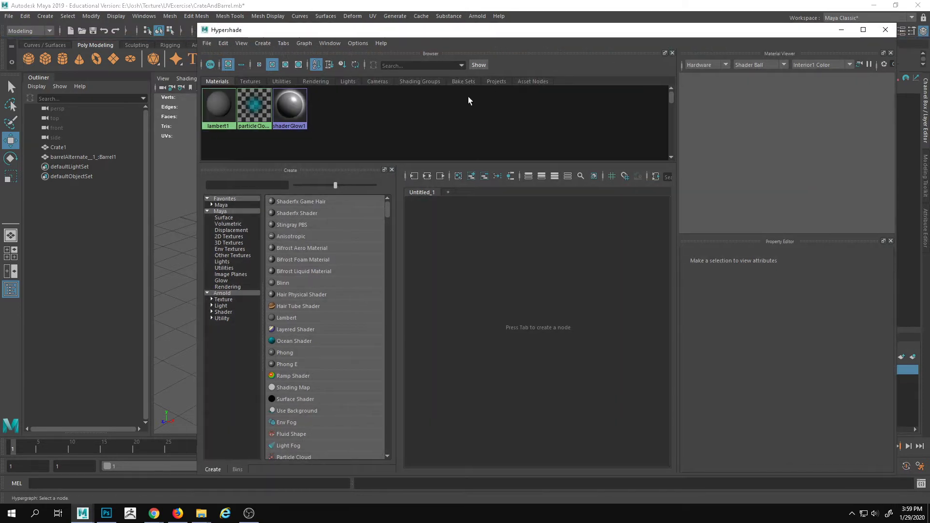
pyautogui.click(263, 43)
pyautogui.moveTo(278, 62)
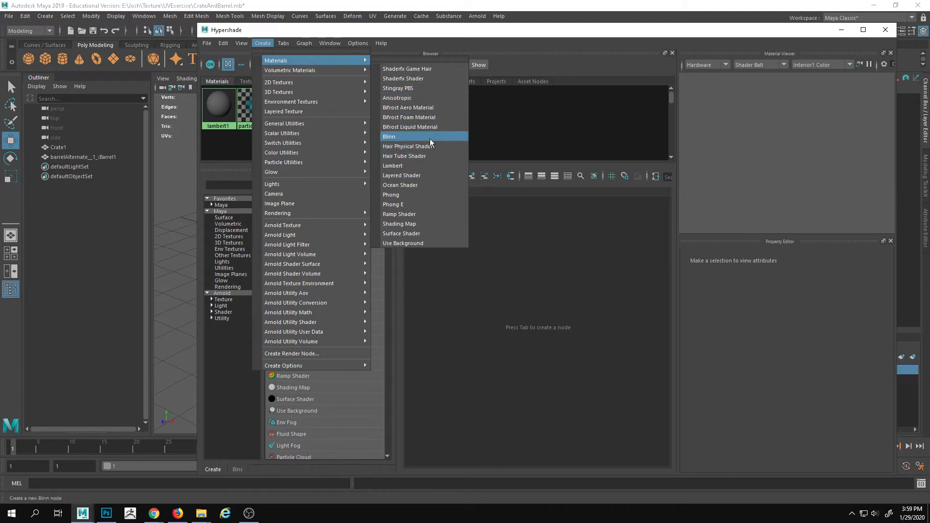
pyautogui.click(414, 163)
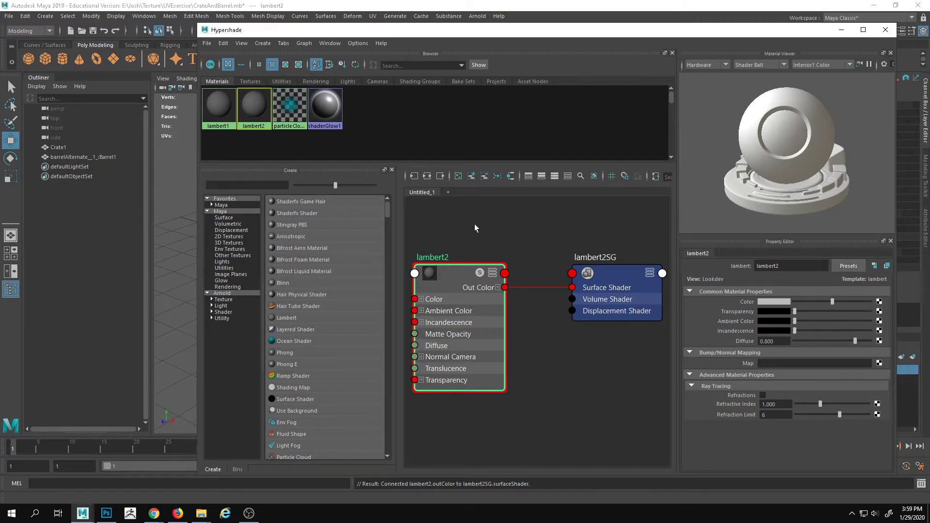
# - Create a Blinn material, review its specular attributes, and delete it
pyautogui.click(267, 43)
pyautogui.moveTo(275, 59)
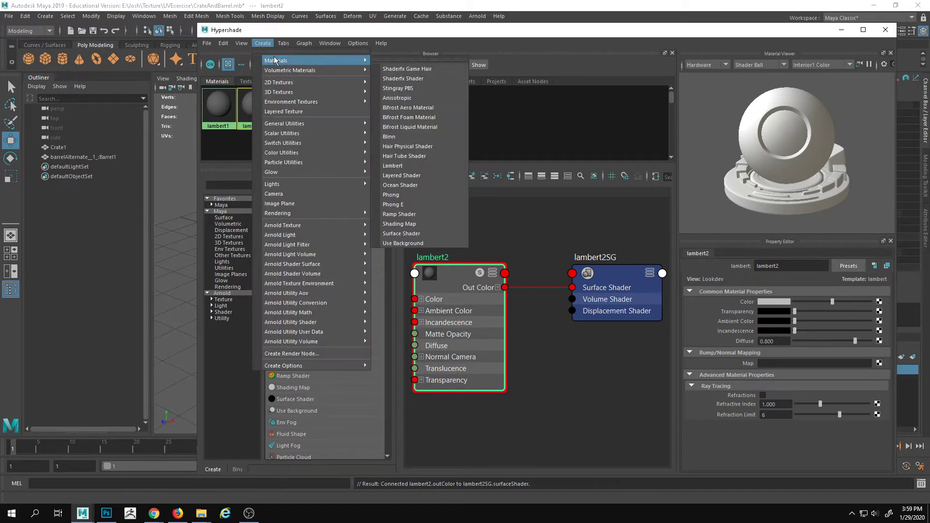
pyautogui.click(400, 136)
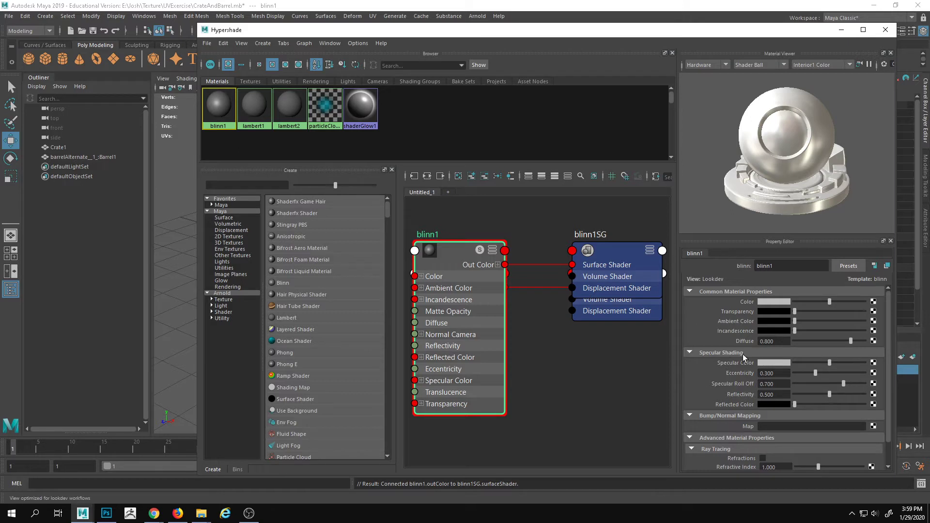
pyautogui.scroll(-2, 741, 439)
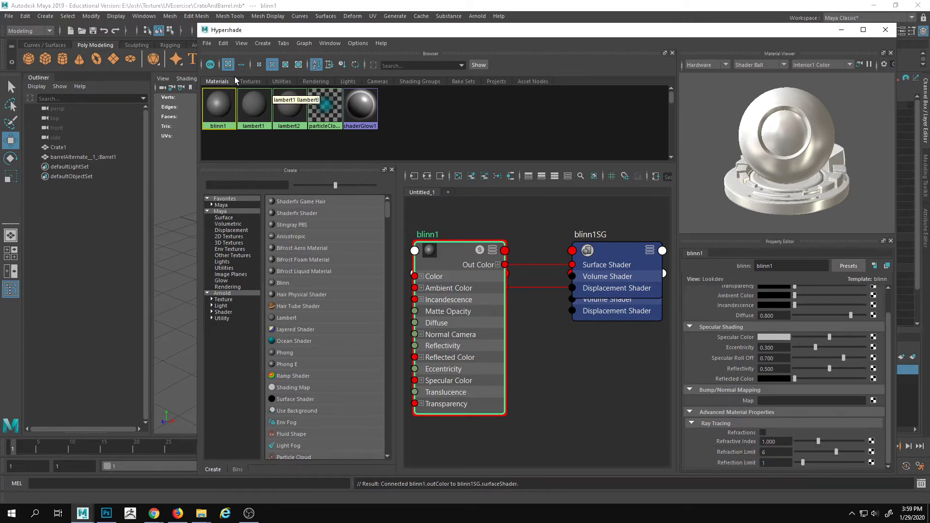
pyautogui.scroll(2, 732, 382)
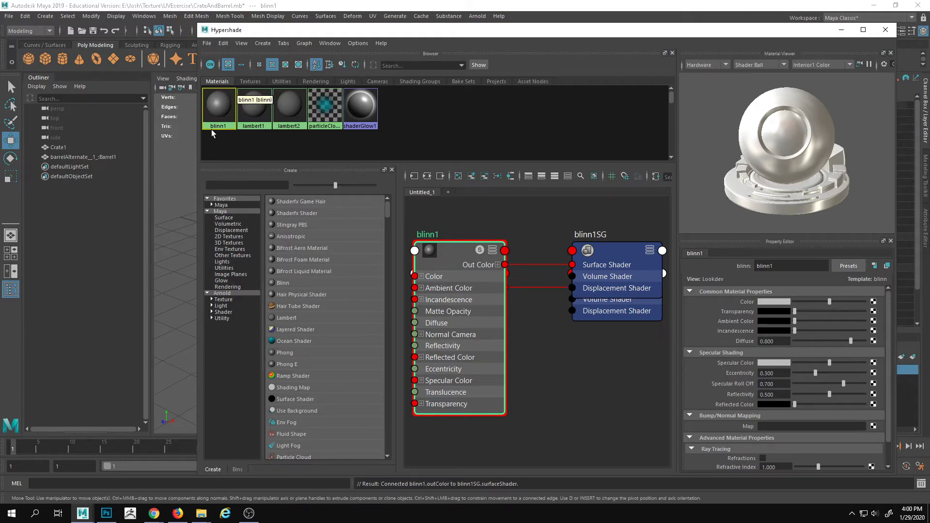
pyautogui.press('Delete')
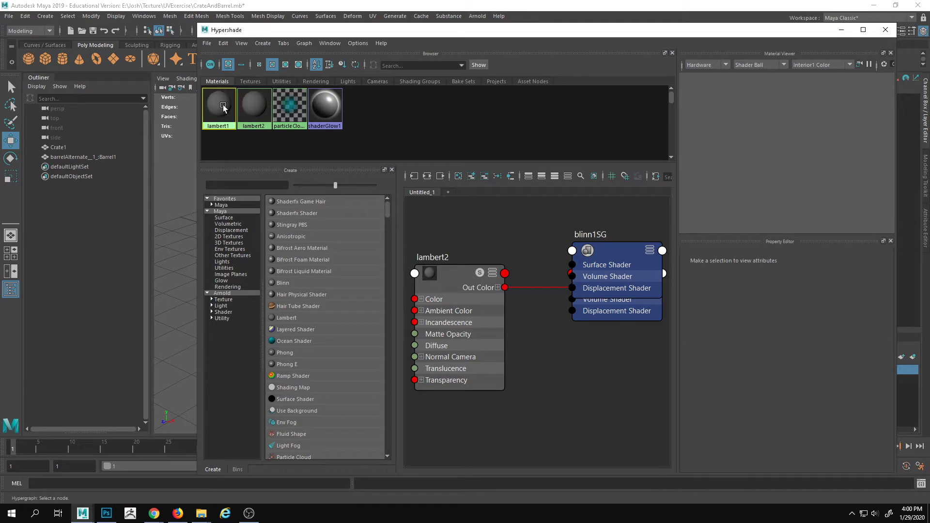
# - Compare the properties of the default lambert1 material with those of the new lambert2
pyautogui.click(253, 108)
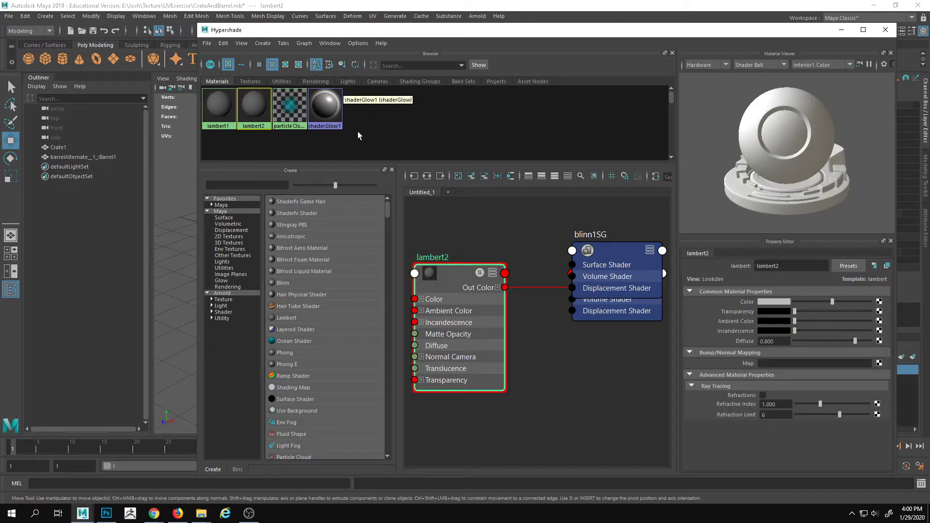
pyautogui.click(208, 124)
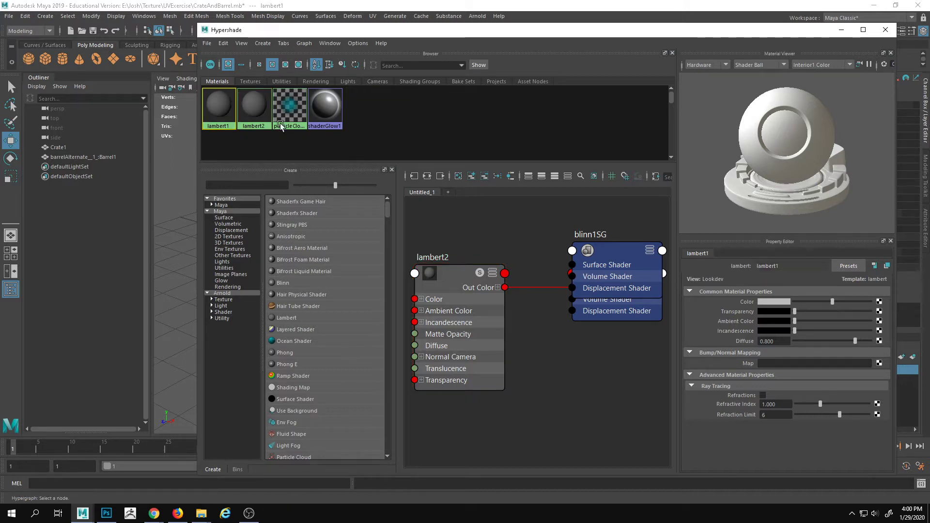
pyautogui.click(261, 118)
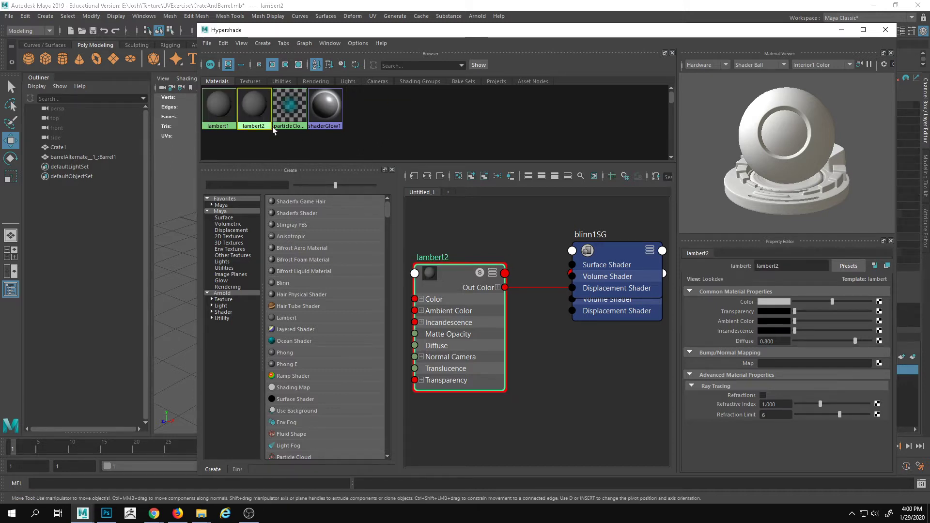
pyautogui.click(223, 95)
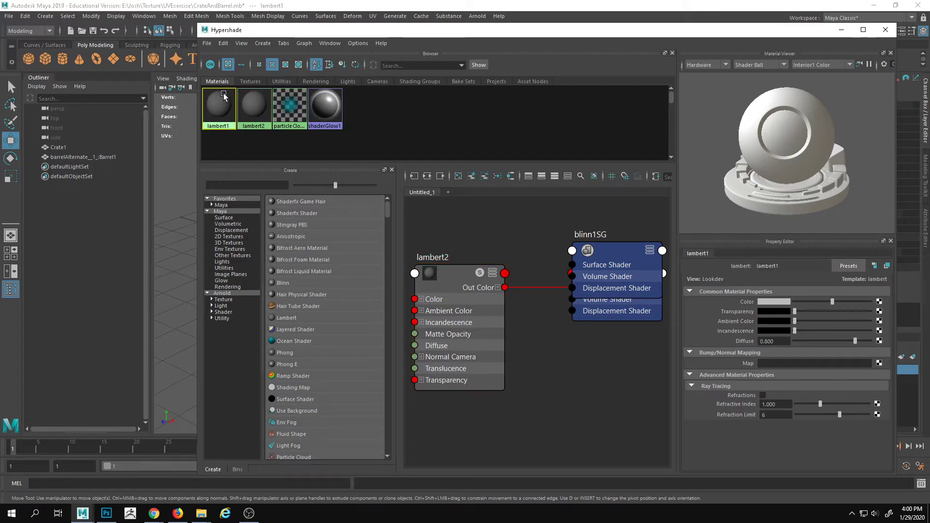
# - Create a polygon platonic solid and place it beside the crate, about 5.25 units along X
pyautogui.moveTo(433, 36); pyautogui.dragTo(929, 34)
pyautogui.click(153, 59)
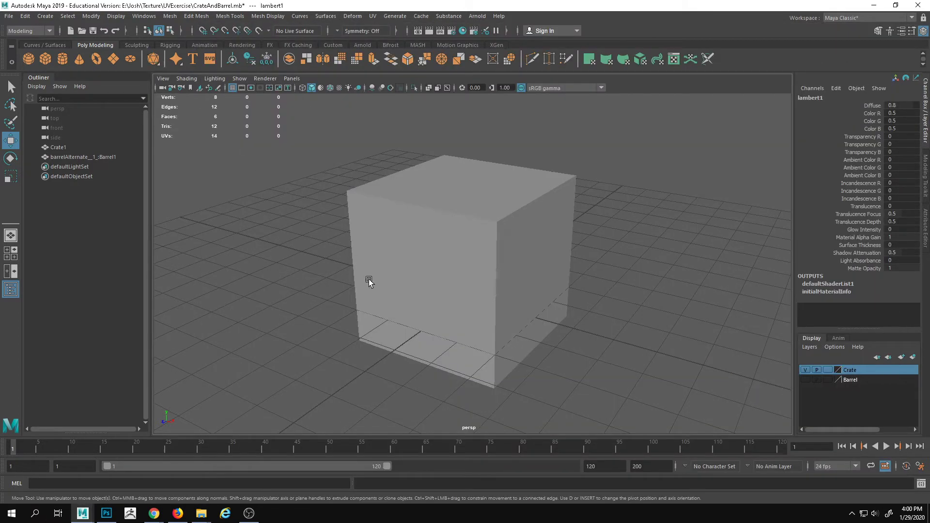
pyautogui.keyDown('alt'); pyautogui.moveTo(394, 289); pyautogui.dragTo(426, 329); pyautogui.keyUp('alt')
pyautogui.moveTo(511, 305); pyautogui.dragTo(725, 357)
pyautogui.keyDown('alt'); pyautogui.moveTo(725, 357); pyautogui.dragTo(617, 318, button='middle'); pyautogui.keyUp('alt')
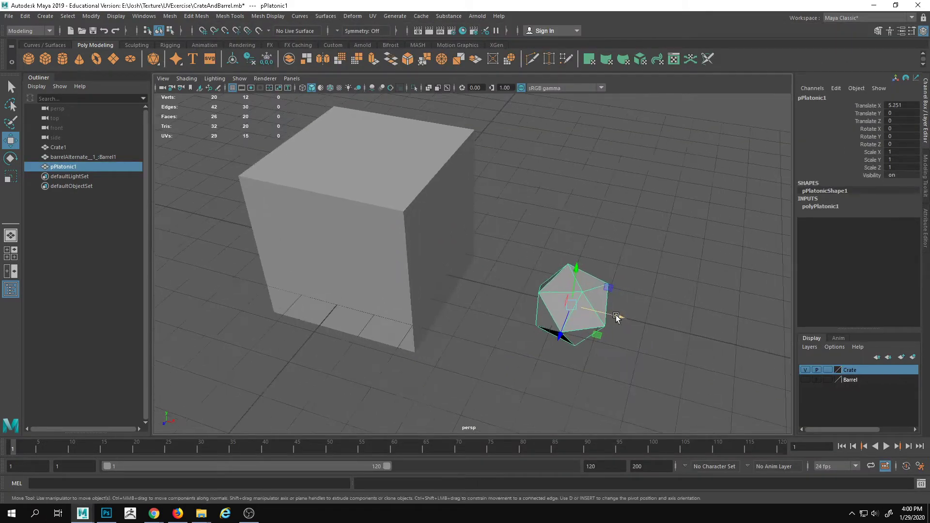
pyautogui.keyDown('alt'); pyautogui.moveTo(616, 318); pyautogui.dragTo(672, 313); pyautogui.keyUp('alt')
# - Create a polygon cube and move it out of the crate along X, opposite the platonic solid
pyautogui.keyDown('alt'); pyautogui.moveTo(634, 268); pyautogui.dragTo(653, 277); pyautogui.keyUp('alt')
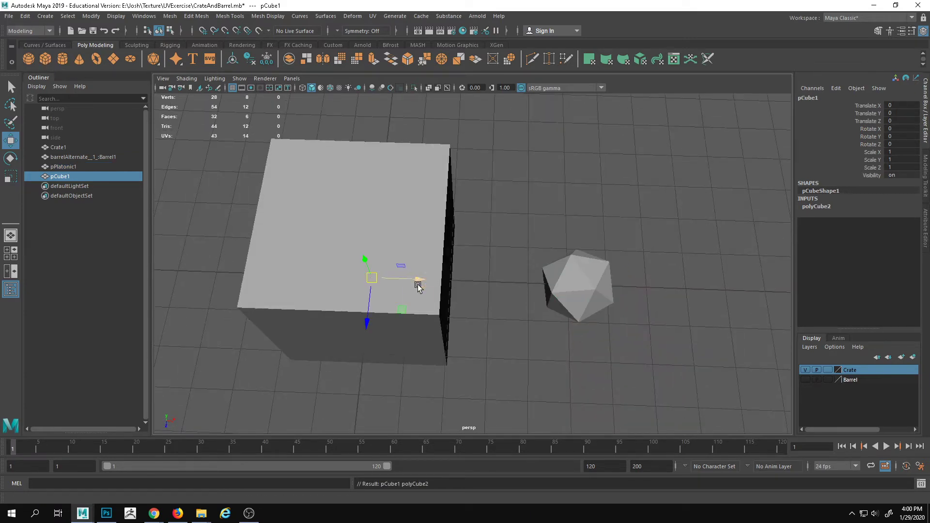
pyautogui.moveTo(420, 286); pyautogui.dragTo(225, 315)
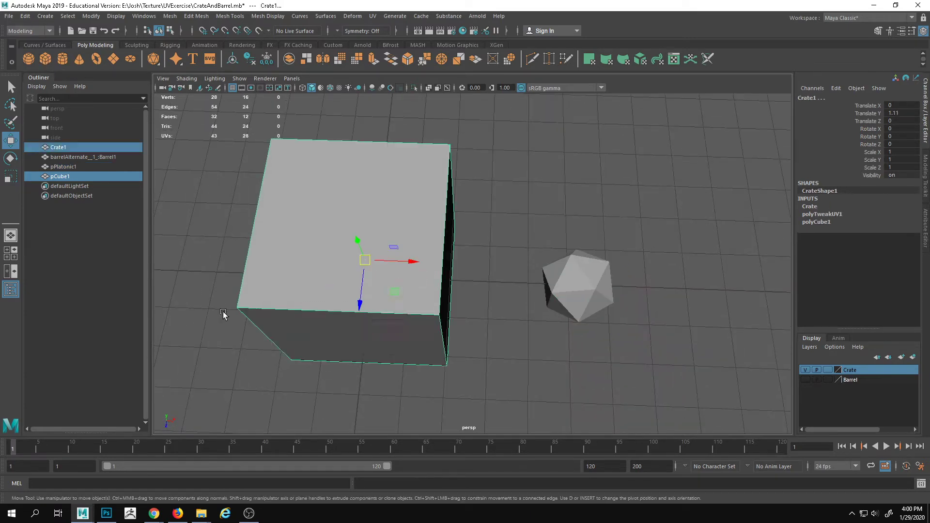
pyautogui.hotkey('ctrl', 'z')
pyautogui.moveTo(412, 280); pyautogui.dragTo(216, 249)
pyautogui.keyDown('alt'); pyautogui.moveTo(451, 279); pyautogui.dragTo(383, 224); pyautogui.keyUp('alt')
# - Change the default lambert1 material's color to magenta and deselect everything
pyautogui.moveTo(382, 224); pyautogui.dragTo(390, 397, button='right')
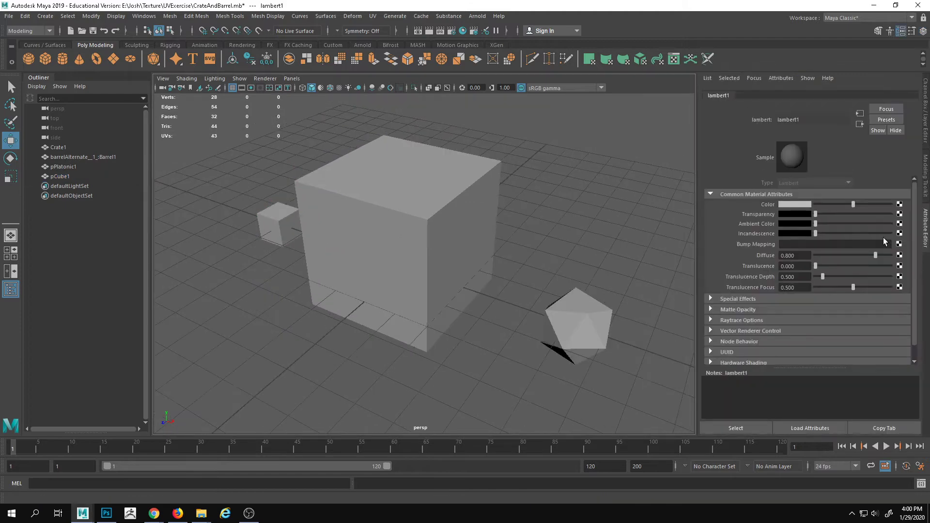
pyautogui.click(806, 204)
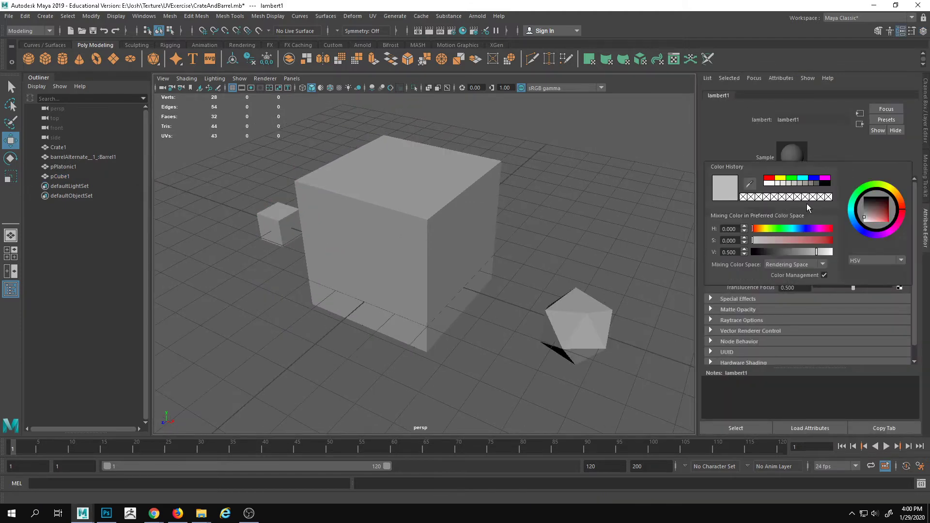
pyautogui.click(900, 218)
pyautogui.moveTo(880, 214); pyautogui.dragTo(890, 221)
pyautogui.click(628, 232)
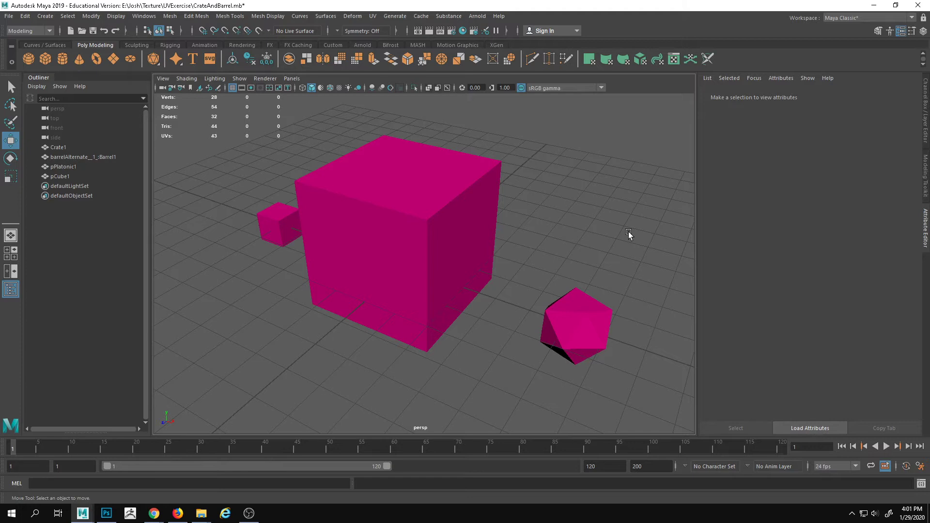
# - Check the crate carrying the default material, and undo the lambert1 color change
pyautogui.click(457, 197)
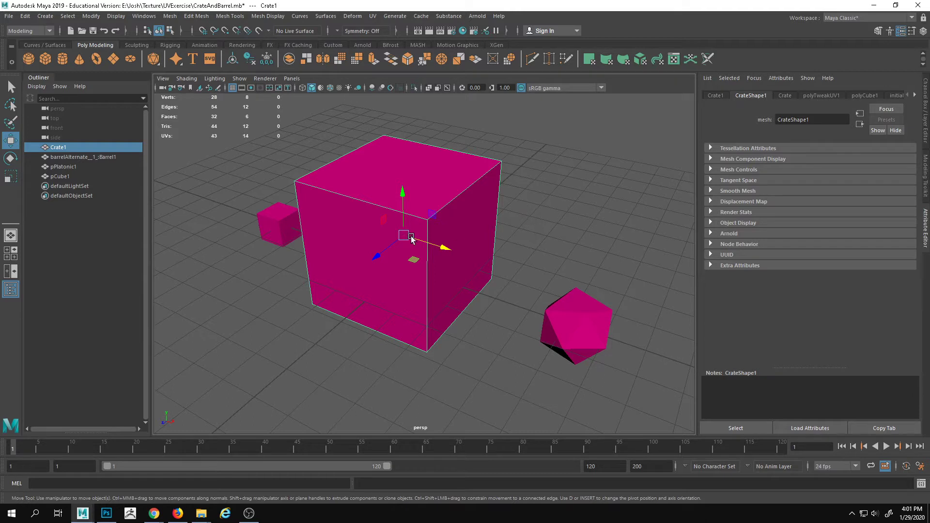
pyautogui.click(528, 226)
pyautogui.hotkey('ctrl', 'z')
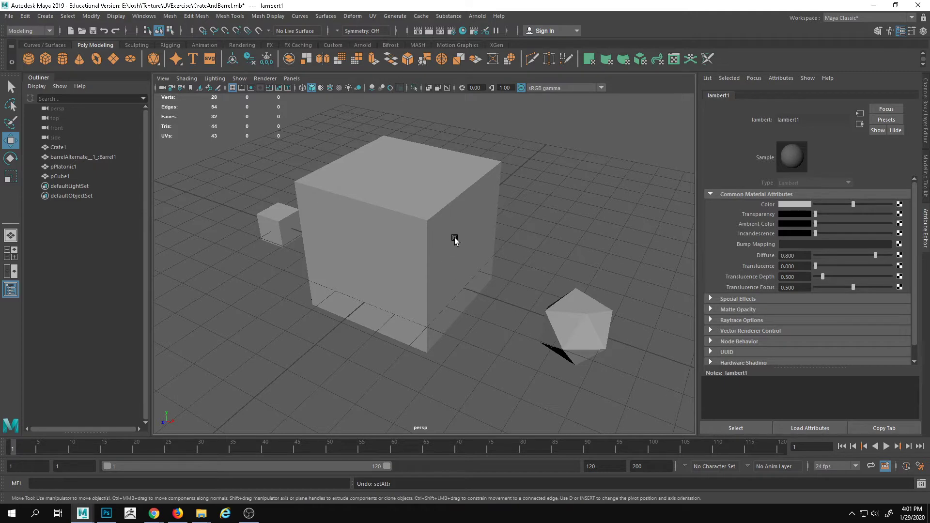
# - Delete the test cube and the platonic solid on either side of the crate
pyautogui.keyDown('alt'); pyautogui.moveTo(459, 262); pyautogui.dragTo(472, 243); pyautogui.keyUp('alt')
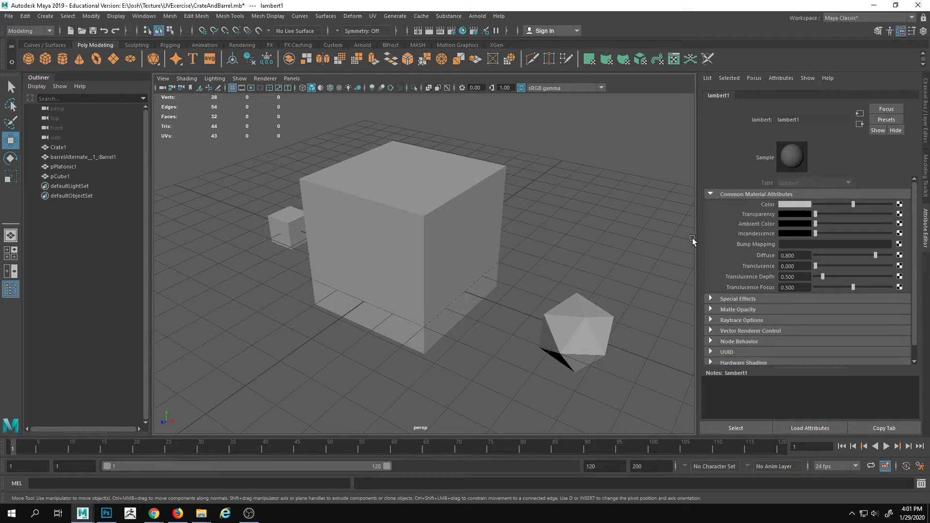
pyautogui.keyDown('alt'); pyautogui.moveTo(503, 251); pyautogui.dragTo(578, 275); pyautogui.keyUp('alt')
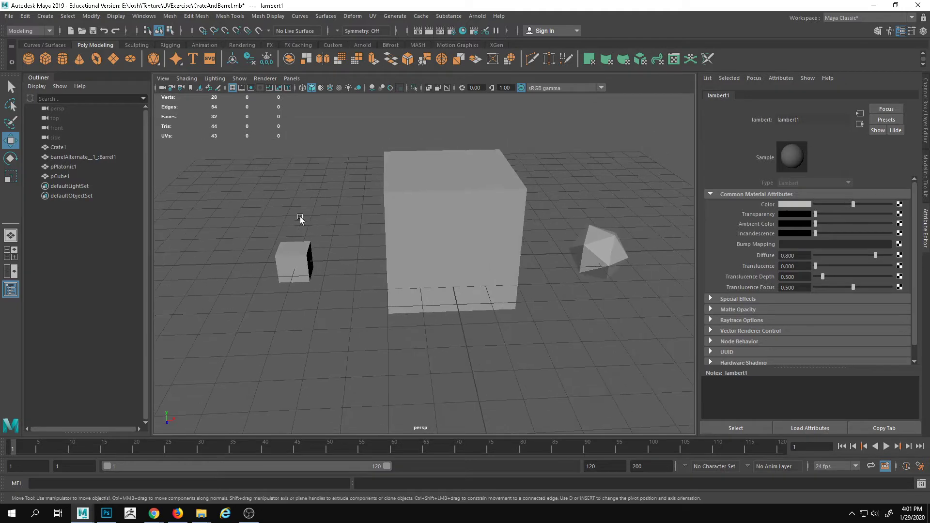
pyautogui.click(303, 259)
pyautogui.press('Delete')
pyautogui.click(616, 261)
pyautogui.press('Delete')
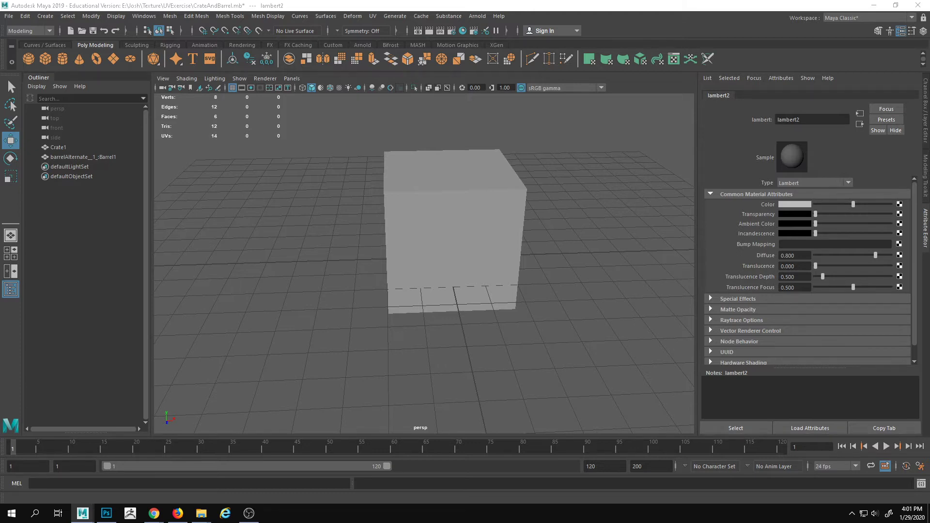
# - Rename the lambert2 material as crateMat and move the Hypershade back over the viewport
pyautogui.press('Return')
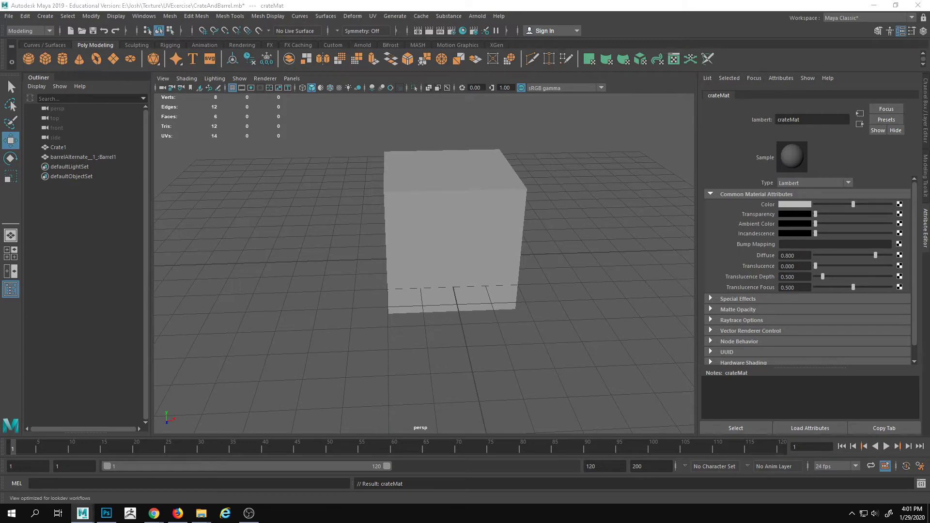
pyautogui.moveTo(929, 64); pyautogui.dragTo(622, 64)
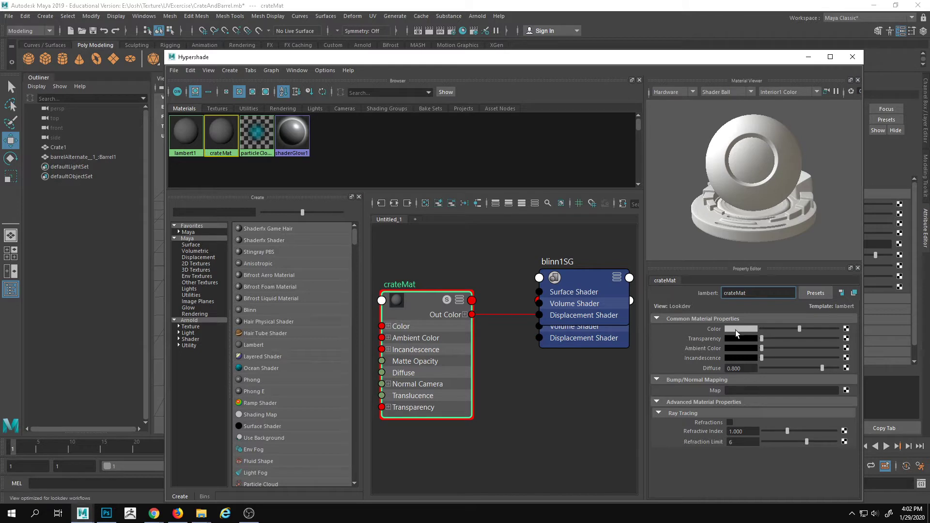
# - Create another Lambert material and rename it barrelMat
pyautogui.click(235, 72)
pyautogui.moveTo(246, 89)
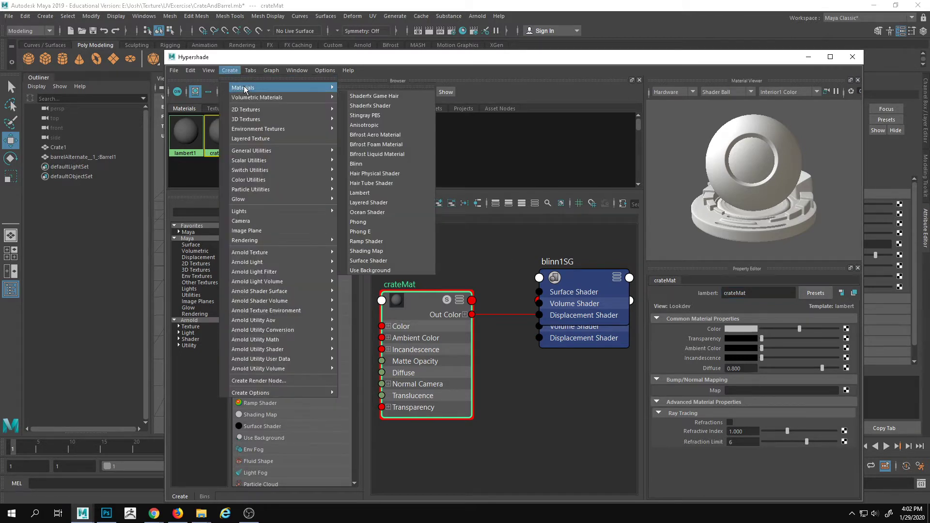
pyautogui.click(359, 193)
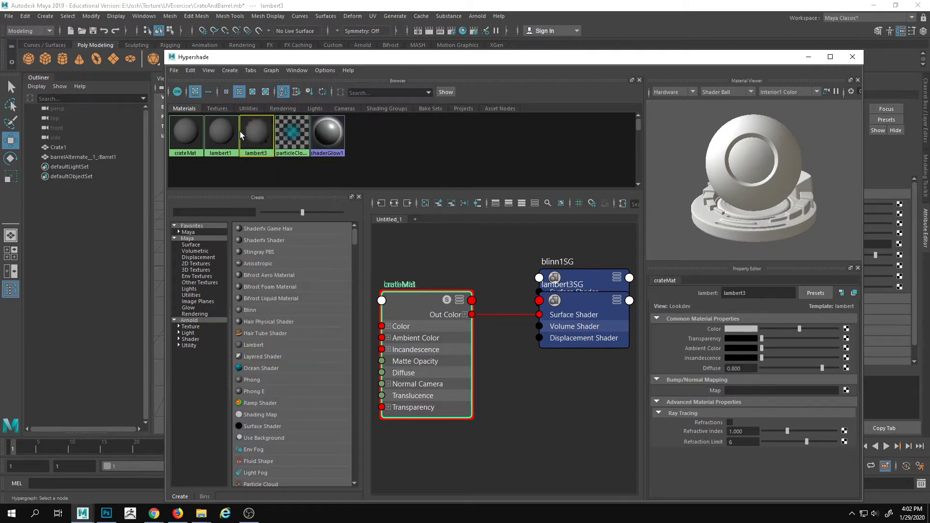
pyautogui.click(769, 293)
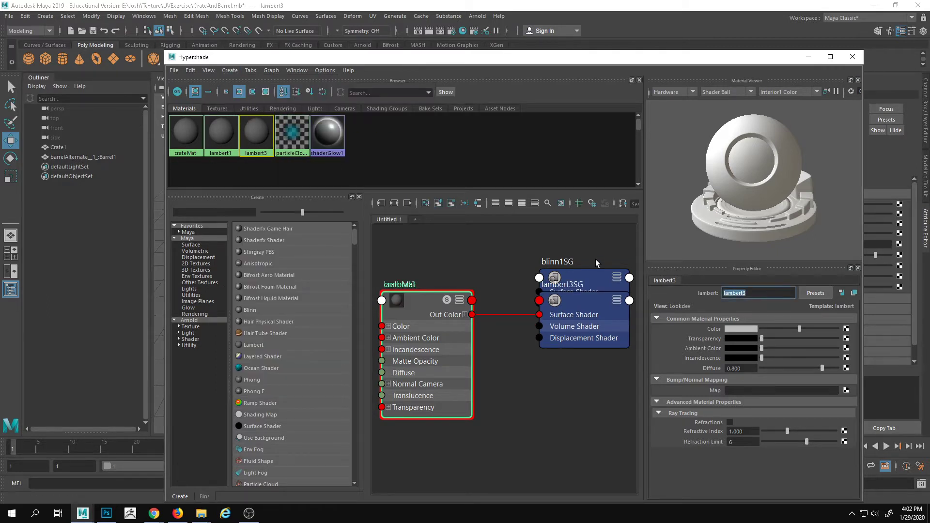
pyautogui.write('barrelMat')
pyautogui.press('Return')
# - Connect a File texture to the lambert1 material's color and load CrateTexture.jpg into it
pyautogui.click(220, 132)
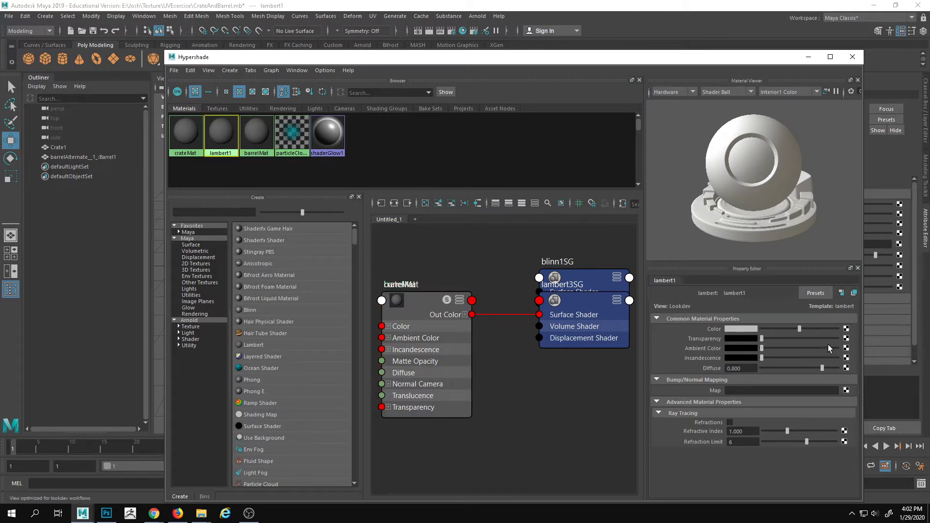
pyautogui.click(846, 338)
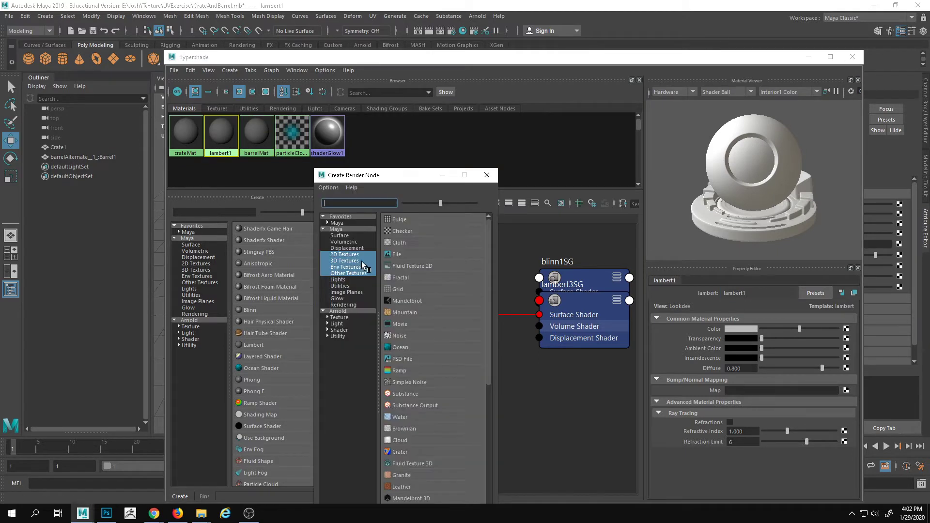
pyautogui.click(400, 254)
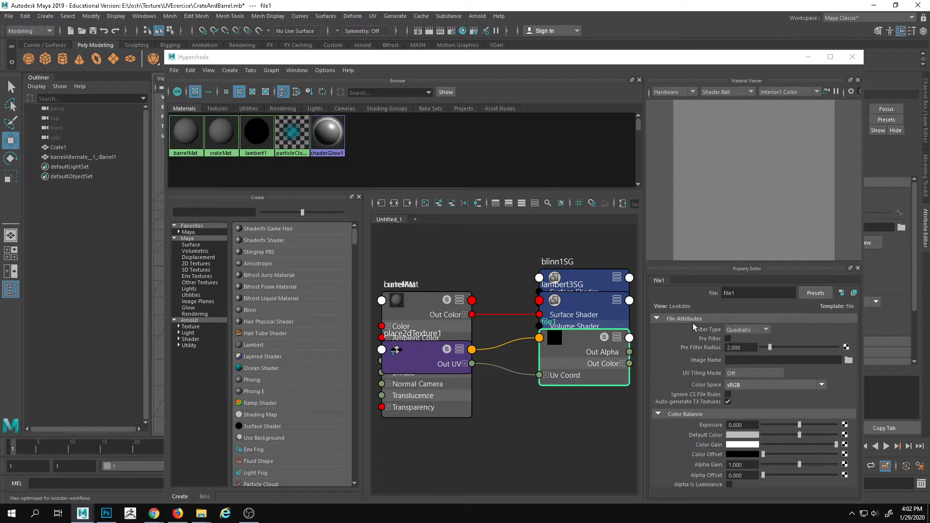
pyautogui.click(849, 361)
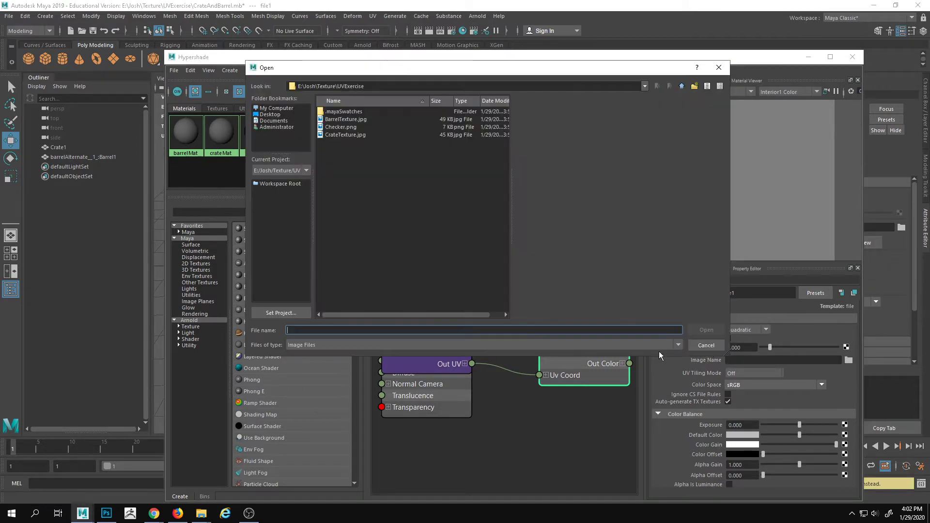
pyautogui.click(342, 134)
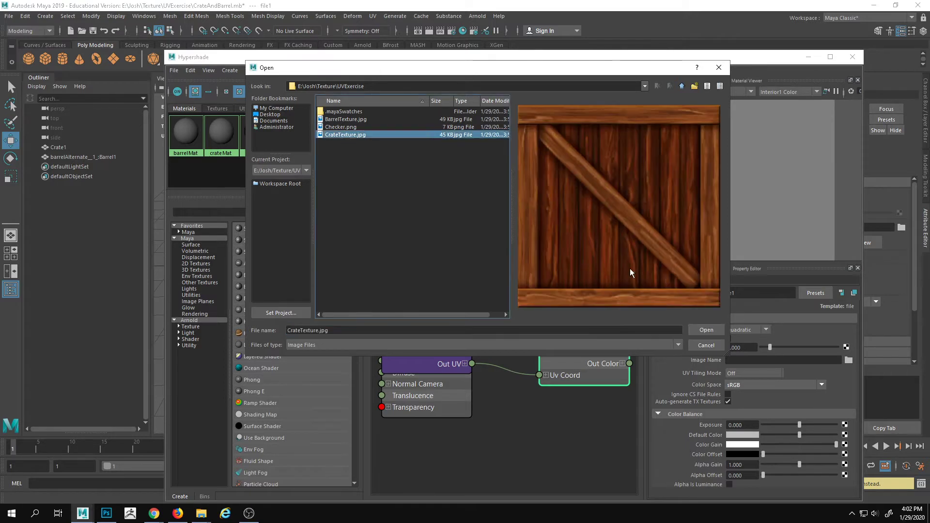
pyautogui.click(706, 330)
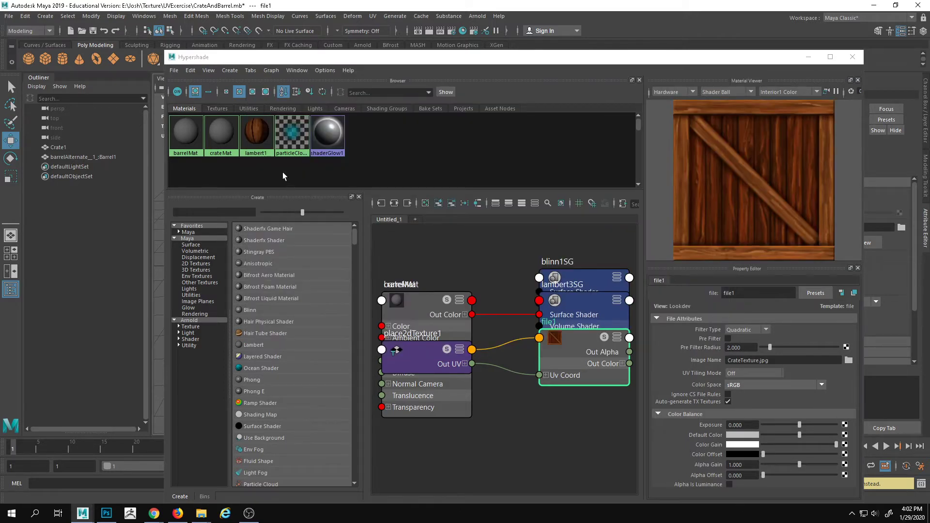
# - Undo the File texture connection on lambert1 and select the crateMat material instead
pyautogui.hotkey('ctrl', 'z')
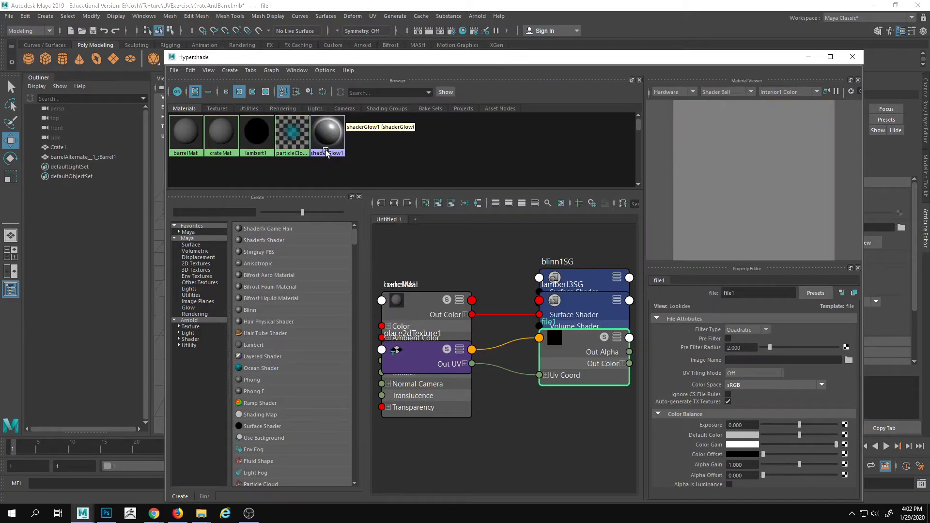
pyautogui.hotkey('ctrl', 'z')
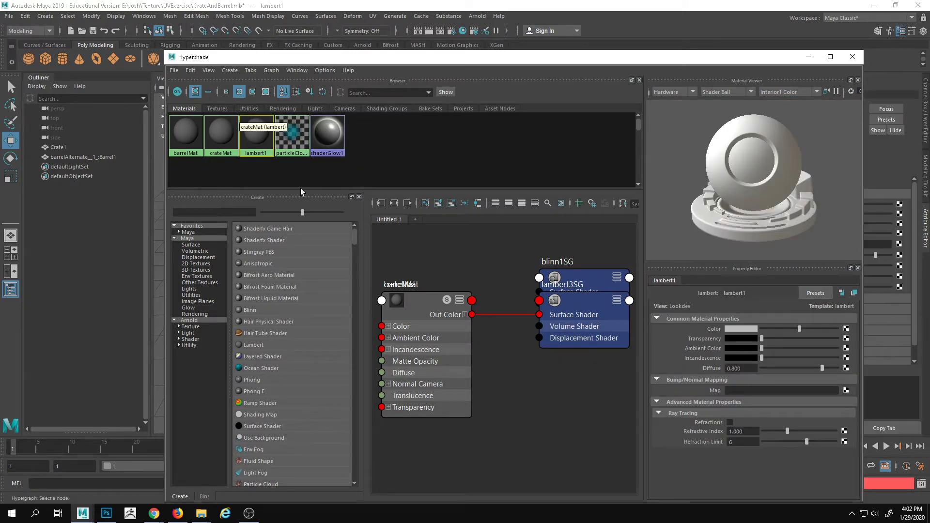
pyautogui.click(229, 136)
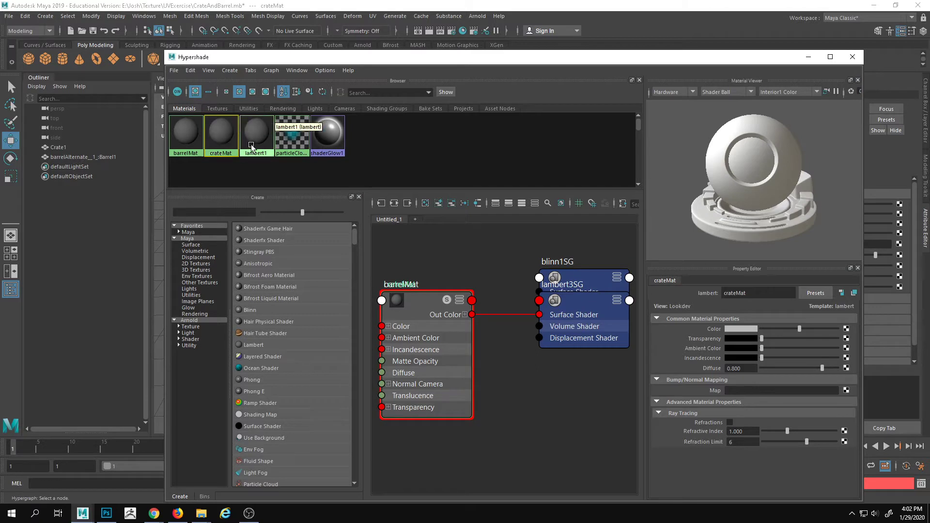
# - Connect a File texture to crateMat's color and load CrateTexture.jpg into it
pyautogui.click(846, 329)
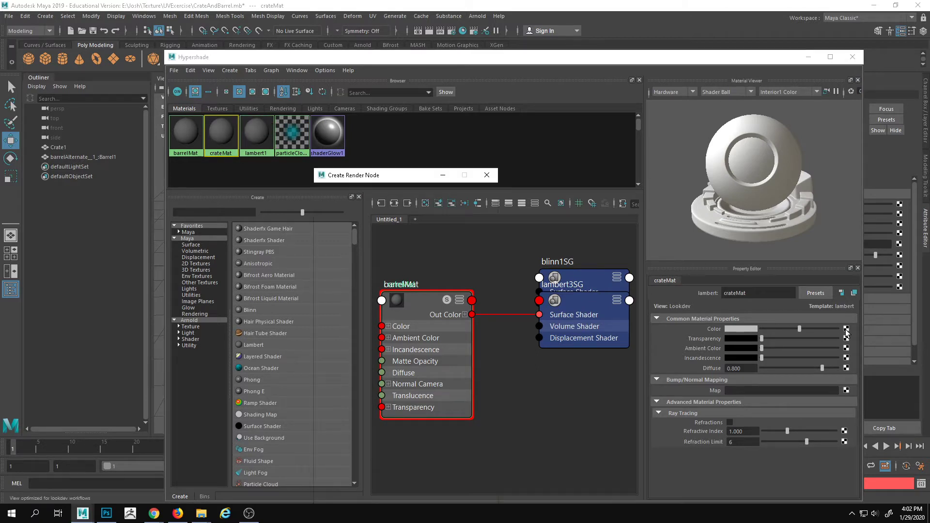
pyautogui.click(420, 255)
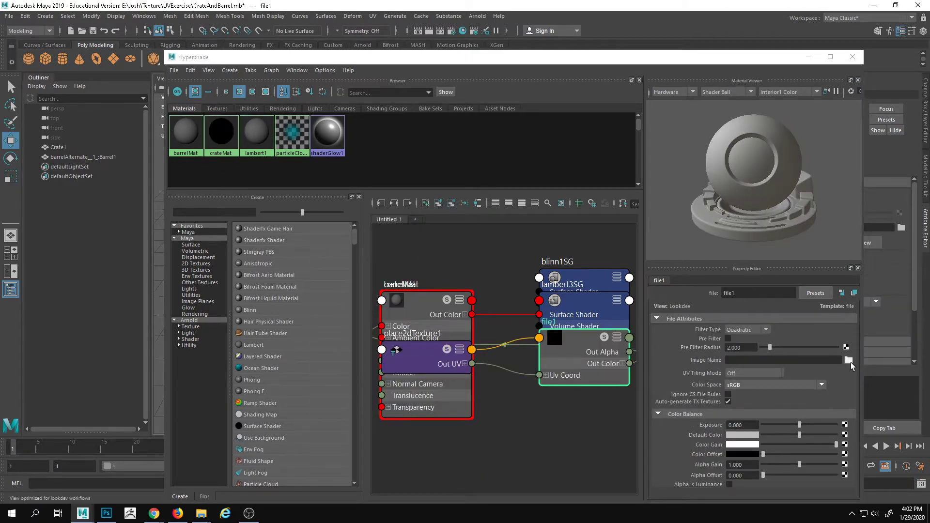
pyautogui.click(850, 361)
pyautogui.click(346, 135)
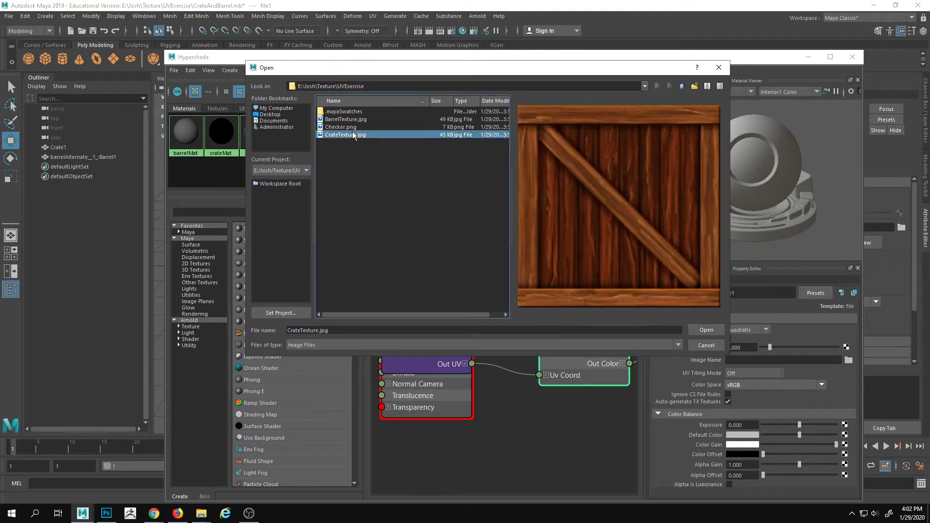
pyautogui.click(705, 330)
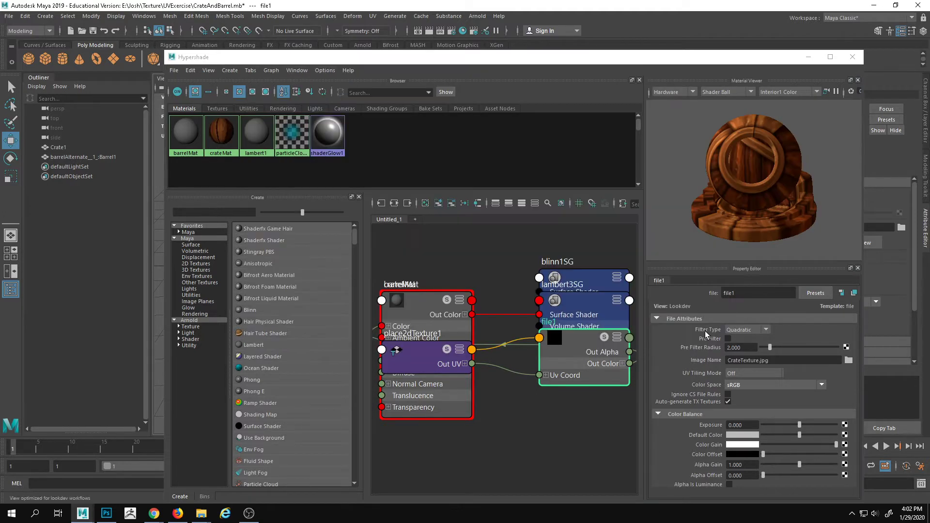
# - Connect a File texture to barrelMat's color and load BarrelTexture.jpg into it
pyautogui.click(189, 136)
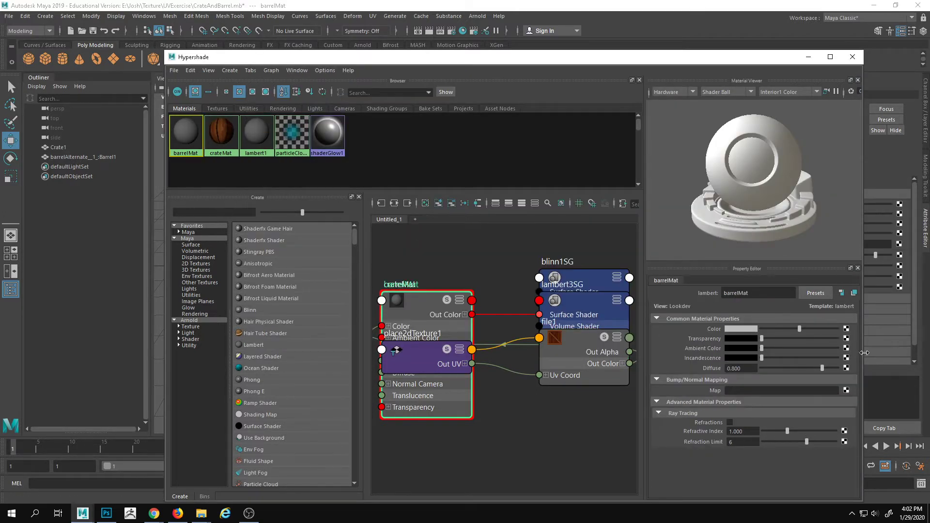
pyautogui.click(848, 329)
pyautogui.click(425, 255)
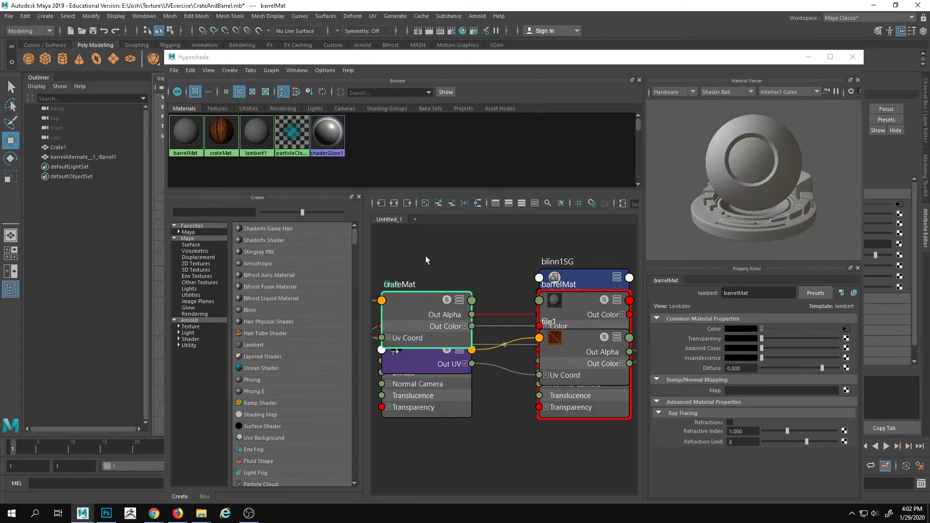
pyautogui.click(849, 359)
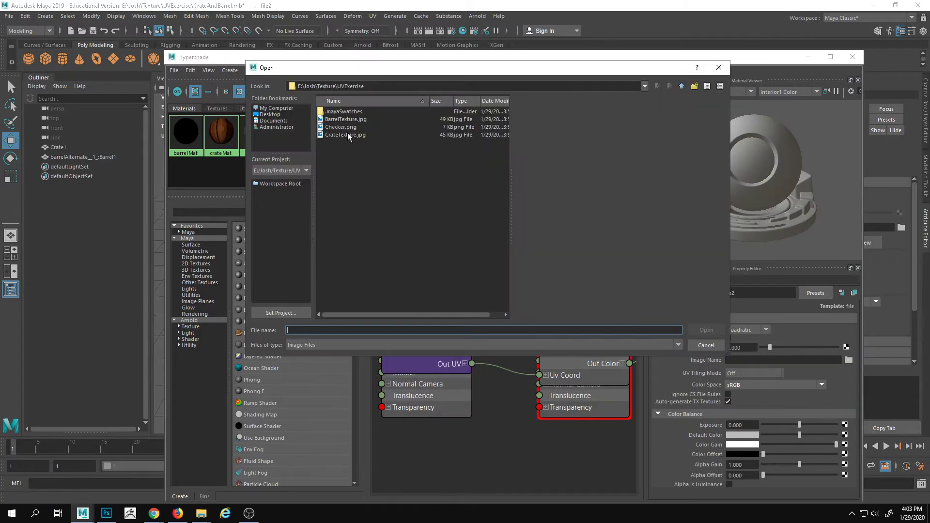
pyautogui.click(350, 120)
pyautogui.click(719, 329)
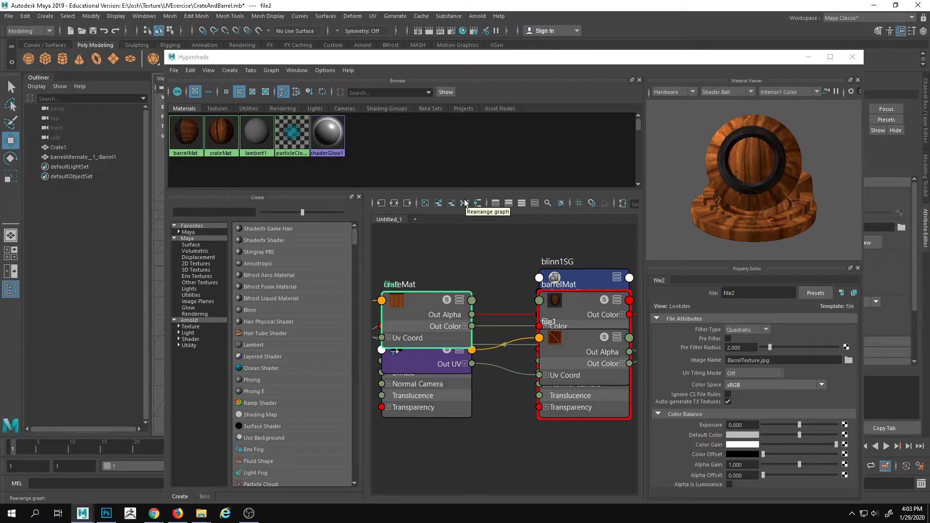
# - Select the crate in the viewport and rearrange the Hypershade window so the crate can be reached beside it
pyautogui.click(811, 56)
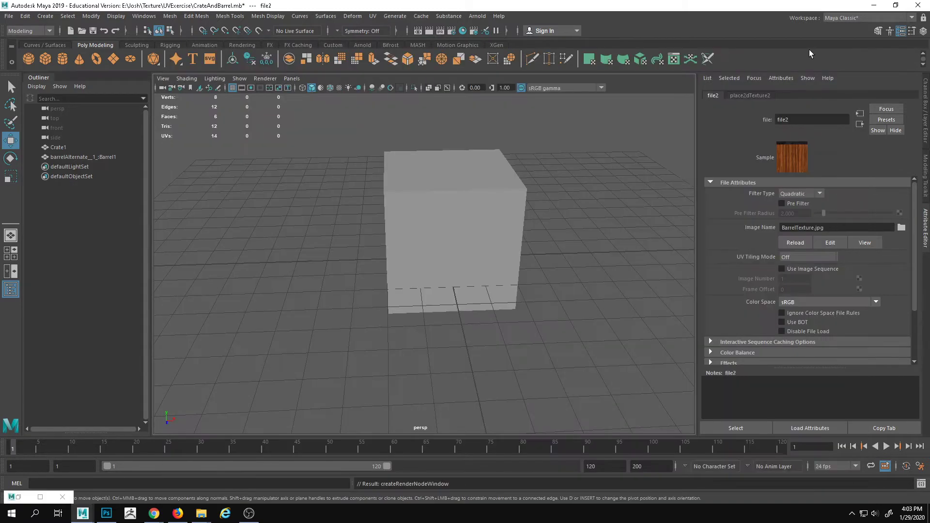
pyautogui.keyDown('alt'); pyautogui.moveTo(515, 181); pyautogui.dragTo(535, 250); pyautogui.keyUp('alt')
pyautogui.click(475, 202)
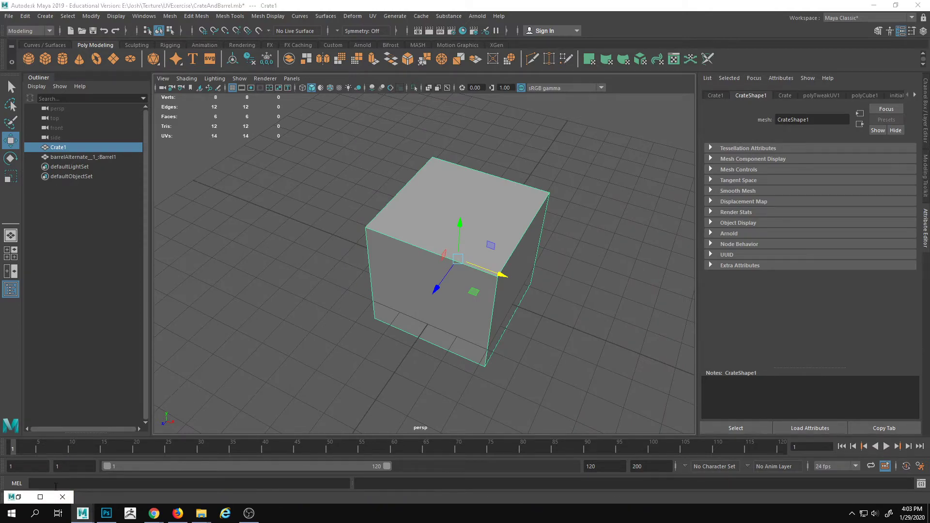
pyautogui.click(40, 497)
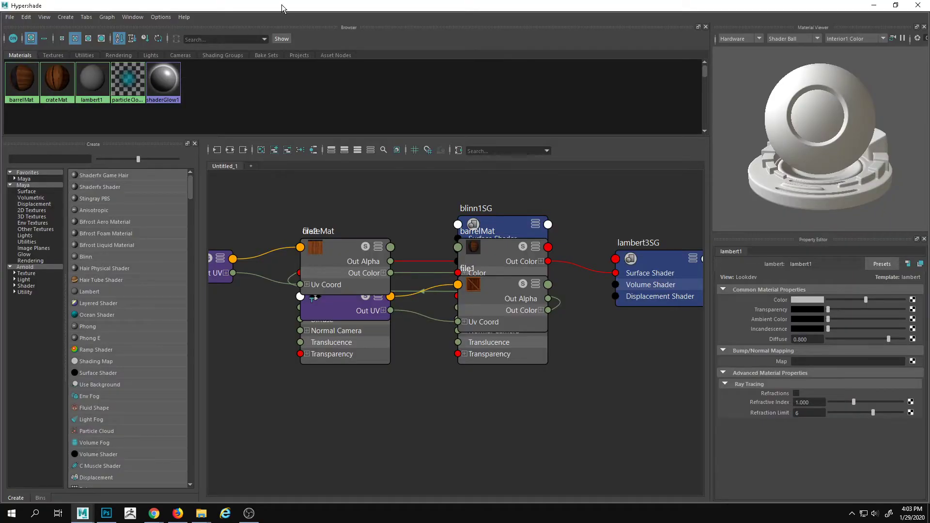
pyautogui.moveTo(282, 8); pyautogui.dragTo(538, 97)
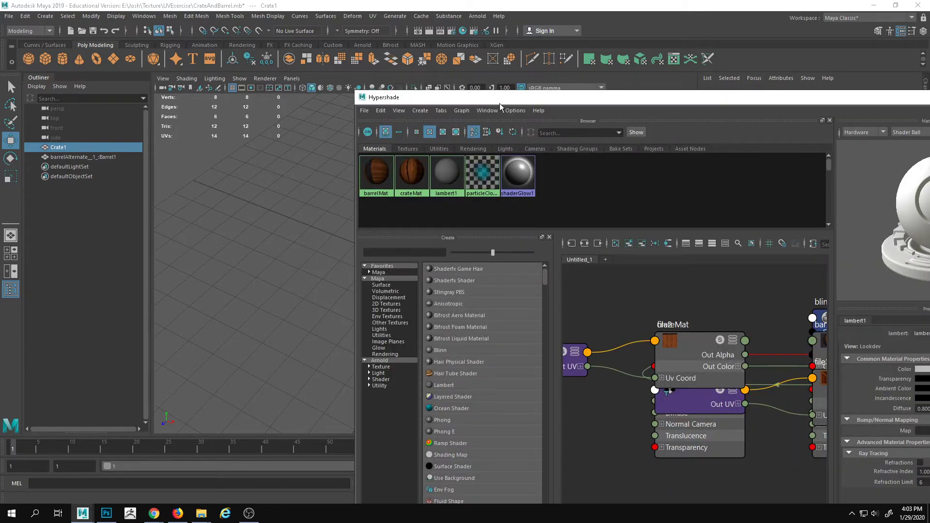
pyautogui.moveTo(354, 105); pyautogui.dragTo(477, 105)
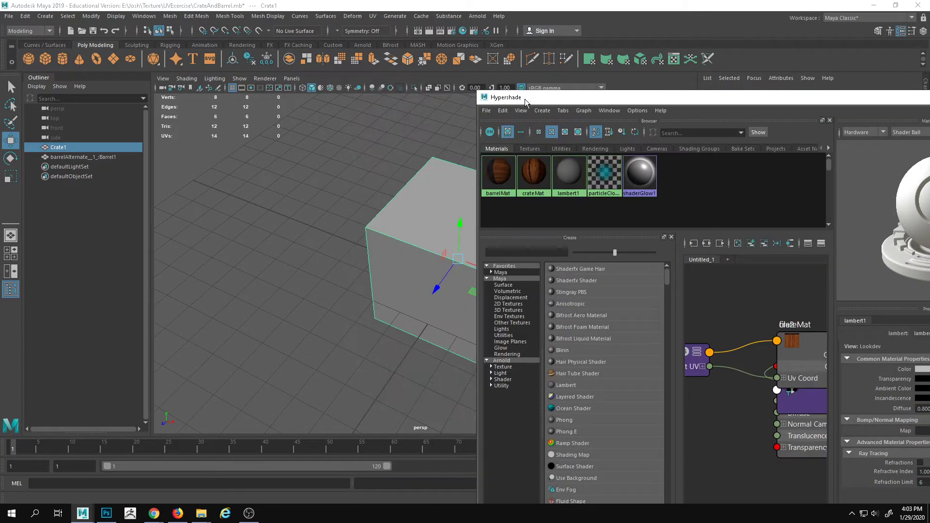
# - Assign crateMat to the crate and turn on Hardware Texturing in the perspective view
pyautogui.press('f')
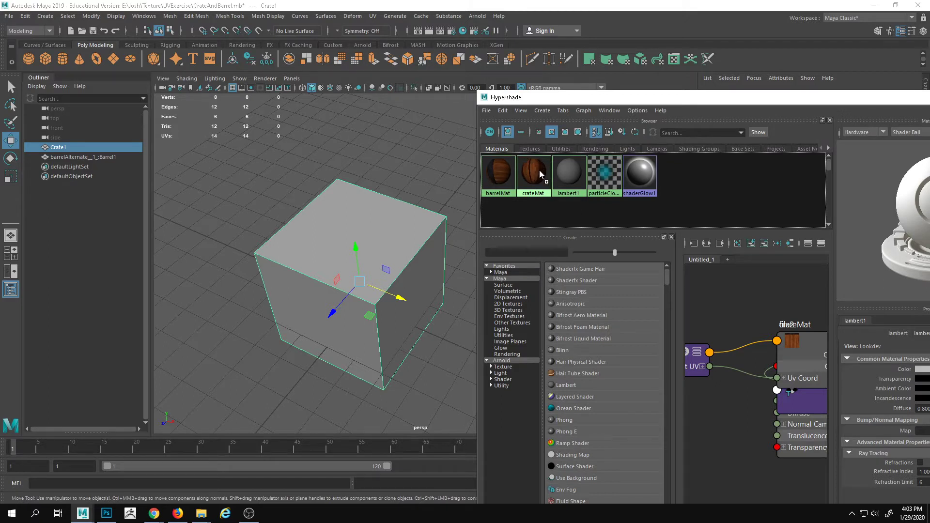
pyautogui.moveTo(541, 168); pyautogui.dragTo(382, 222, button='middle')
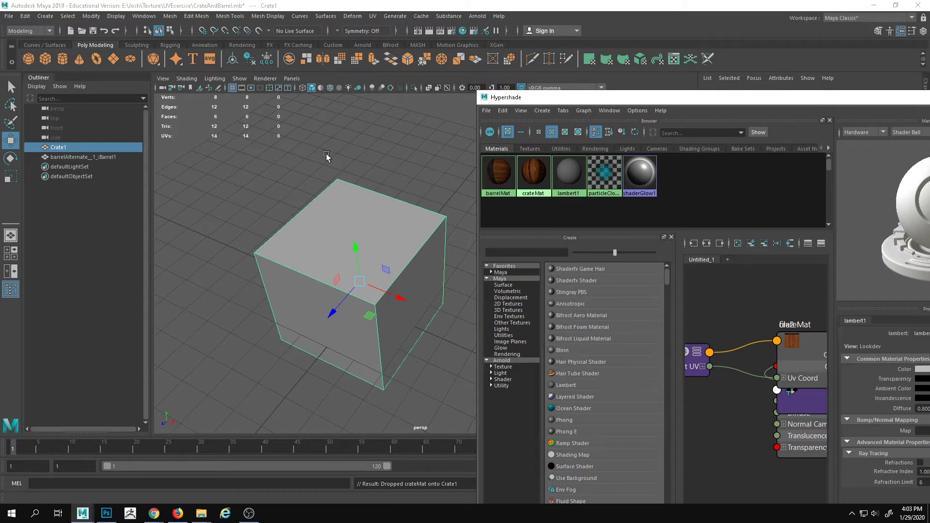
pyautogui.click(196, 79)
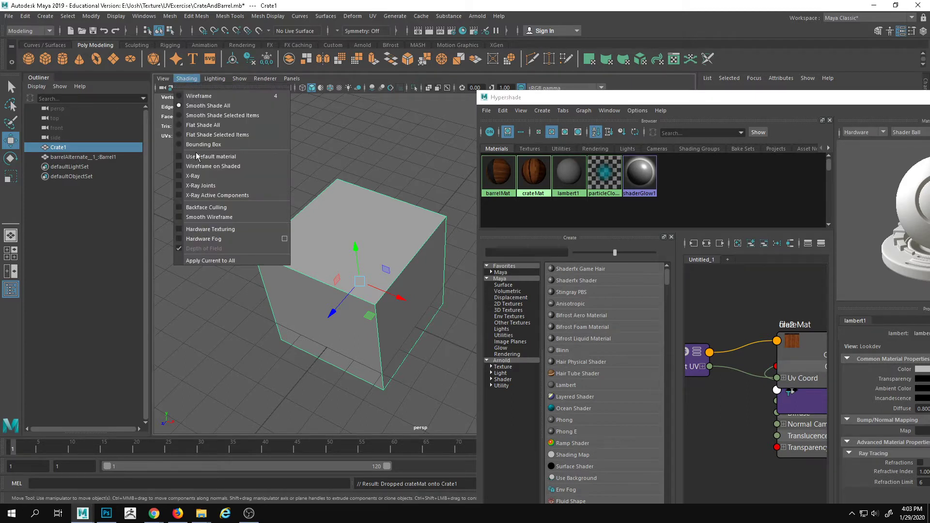
pyautogui.click(219, 230)
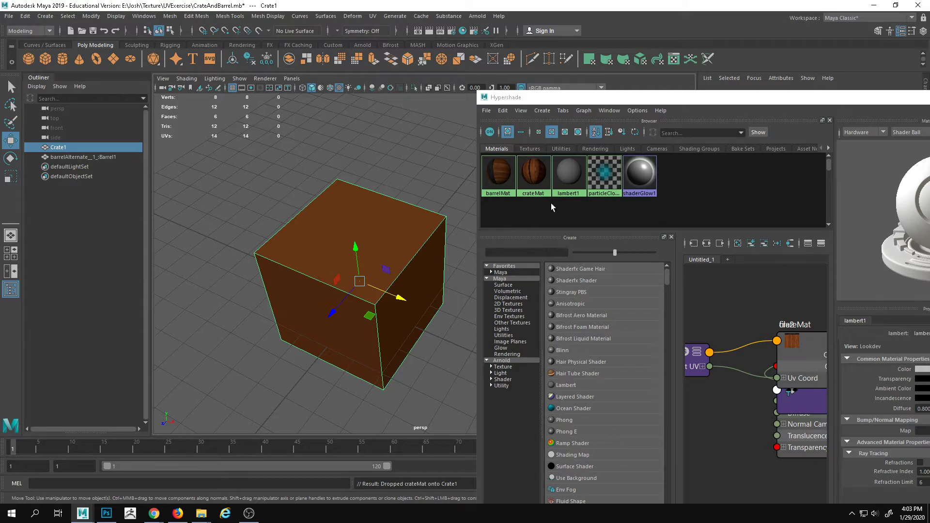
# - Select crateMat and narrow the Hypershade window so its properties and the whole crate are both in view
pyautogui.click(542, 193)
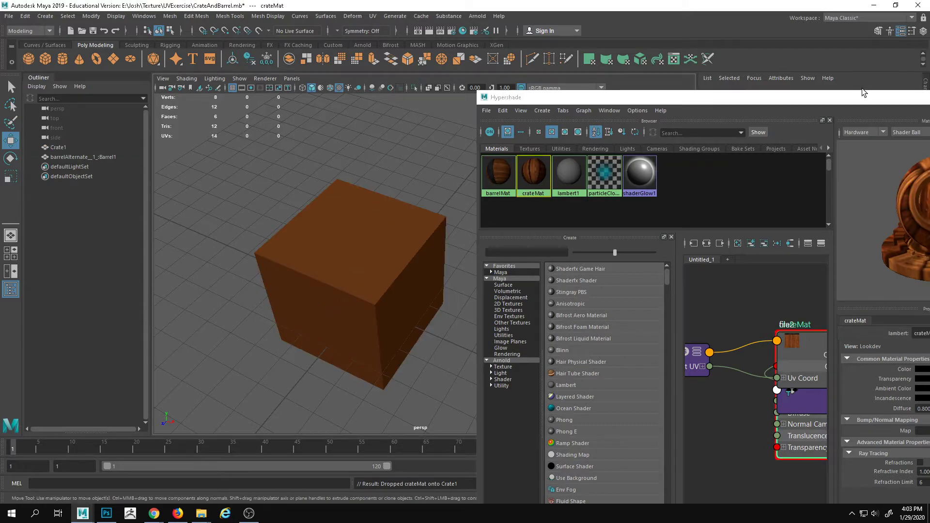
pyautogui.moveTo(750, 91); pyautogui.dragTo(568, 57)
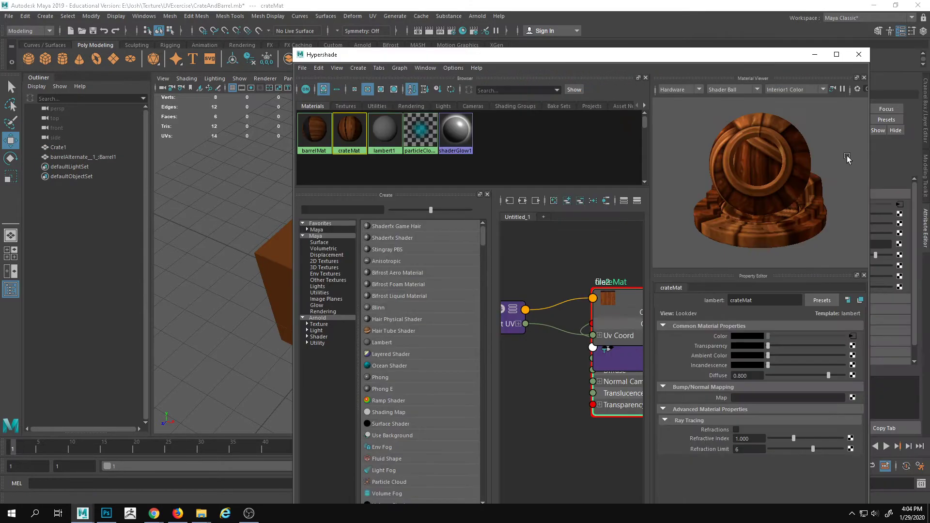
pyautogui.moveTo(695, 62); pyautogui.dragTo(729, 94)
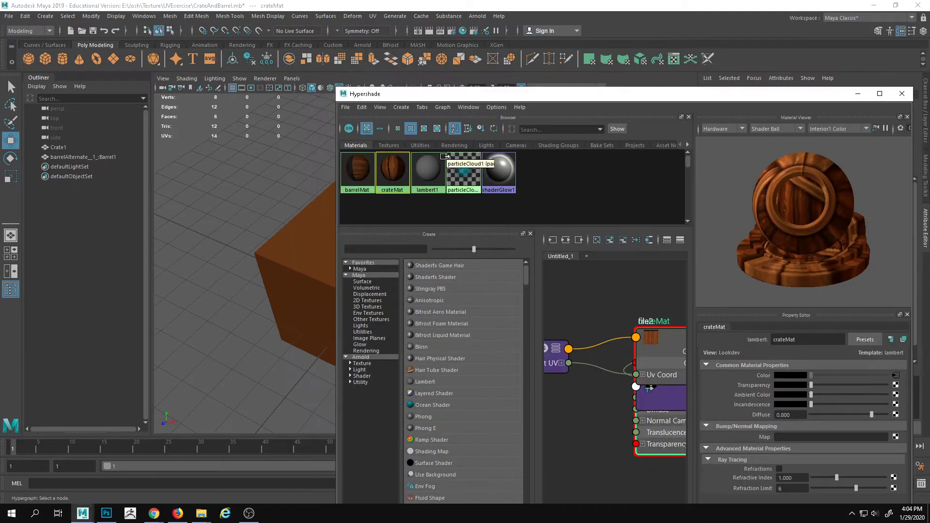
pyautogui.moveTo(337, 137); pyautogui.dragTo(517, 137)
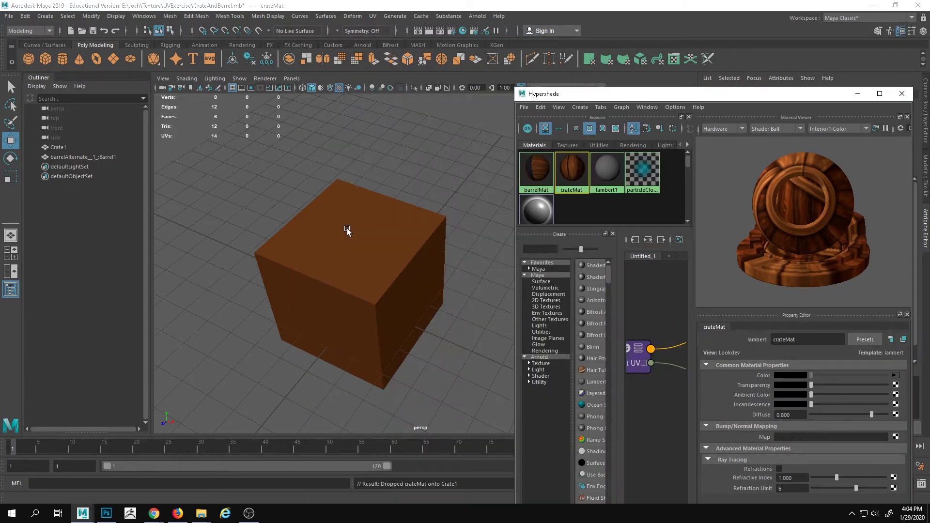
# - Open the UV Editor for the selected crate, move the Hypershade aside and maximize the UV Editor
pyautogui.click(347, 231)
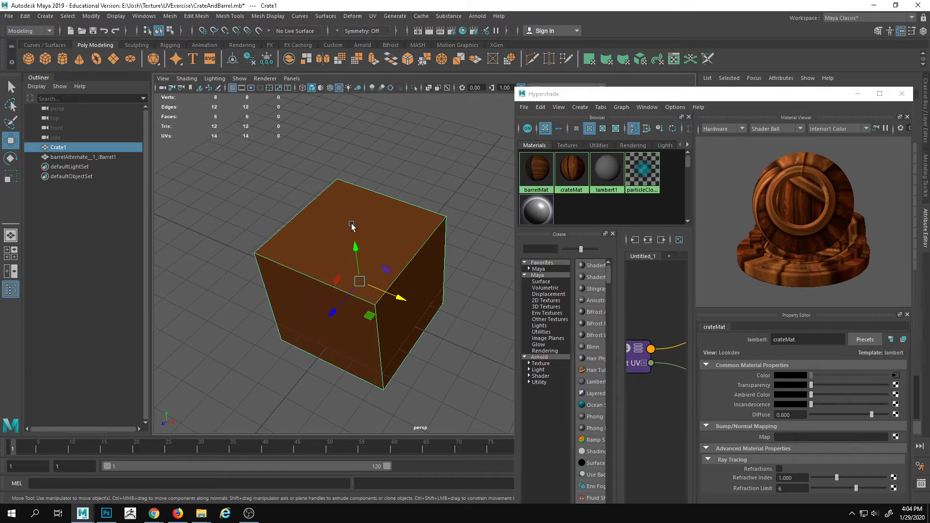
pyautogui.click(481, 16)
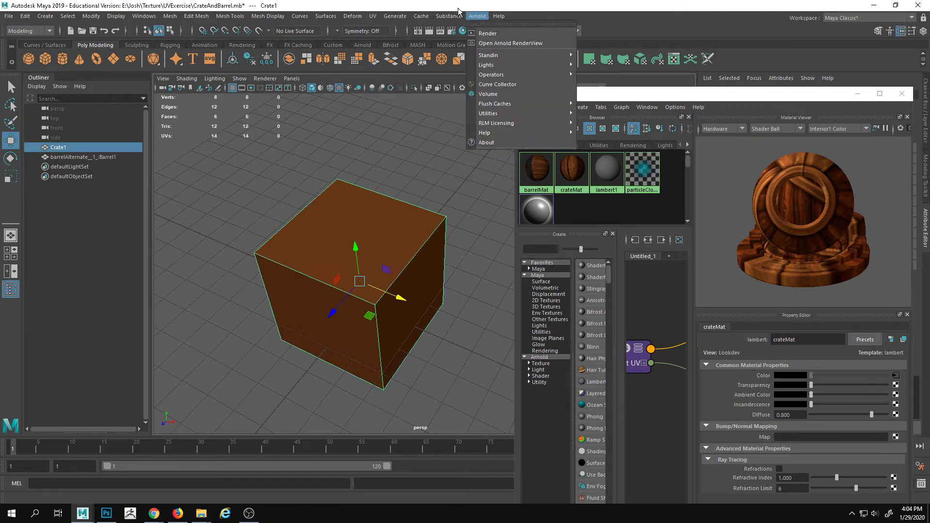
pyautogui.click(458, 10)
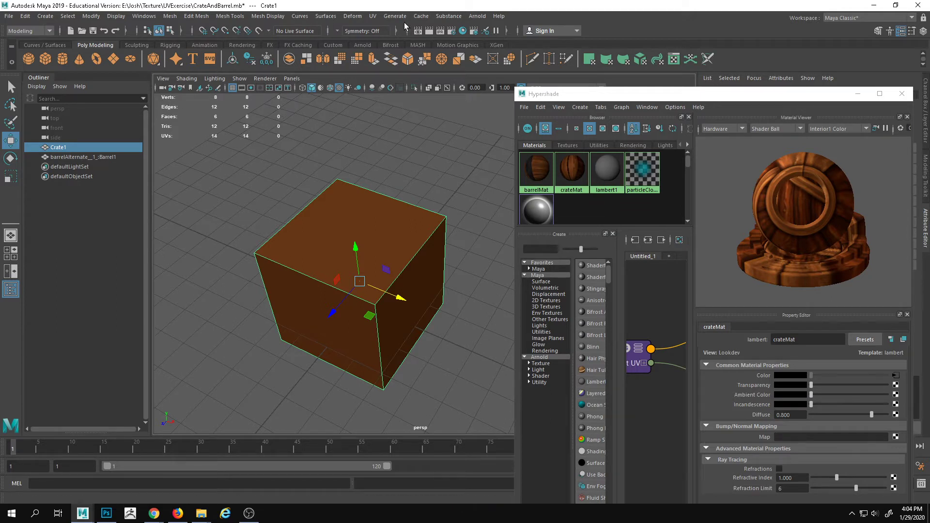
pyautogui.click(373, 16)
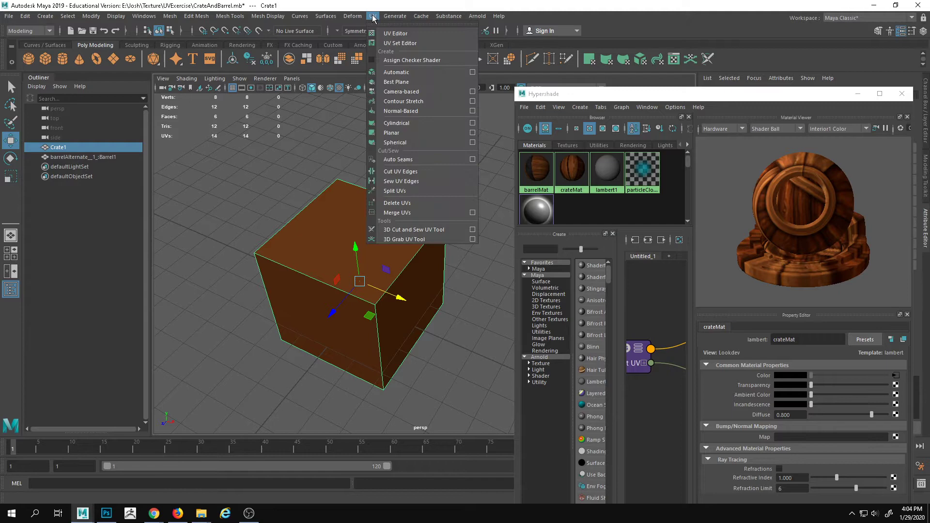
pyautogui.click(391, 37)
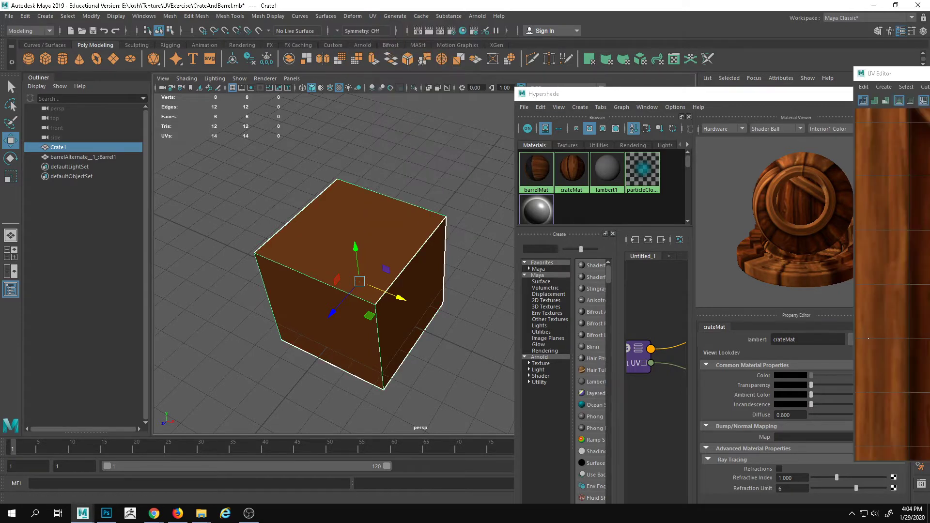
pyautogui.moveTo(395, 48); pyautogui.dragTo(385, 74)
pyautogui.moveTo(760, 96); pyautogui.dragTo(929, 119)
pyautogui.click(685, 71)
pyautogui.press('f')
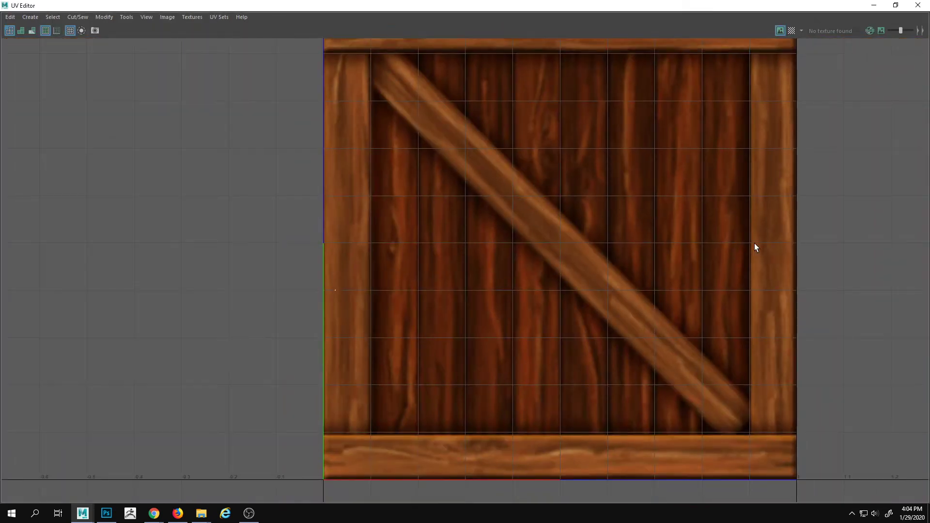
# - Examine the crate texture in the UV Editor to locate the crate's UVs on it
pyautogui.keyDown('alt'); pyautogui.moveTo(755, 244); pyautogui.dragTo(582, 241, button='right'); pyautogui.keyUp('alt')
pyautogui.keyDown('alt'); pyautogui.moveTo(693, 244); pyautogui.dragTo(629, 260, button='middle'); pyautogui.keyUp('alt')
pyautogui.scroll(2, 486, 285)
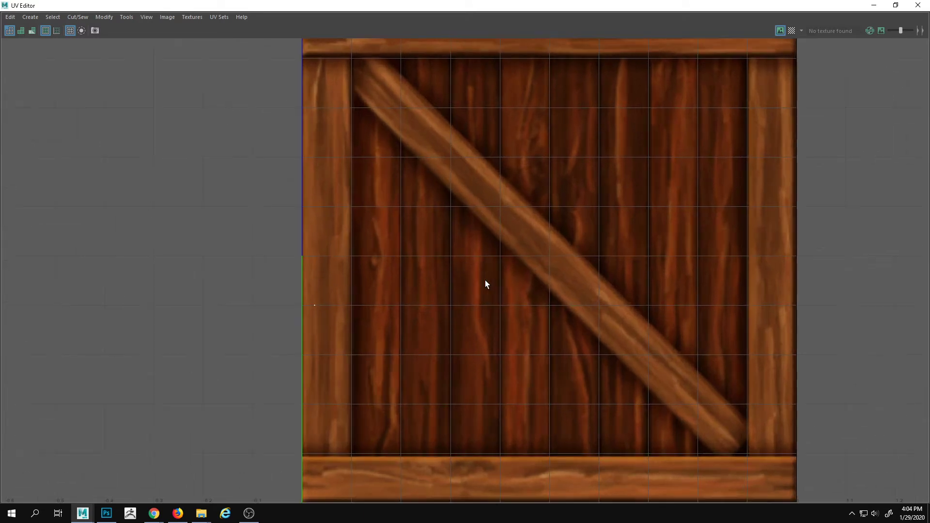
pyautogui.scroll(-2, 484, 297)
pyautogui.scroll(2, 489, 301)
pyautogui.scroll(2, 492, 299)
pyautogui.scroll(-1, 495, 303)
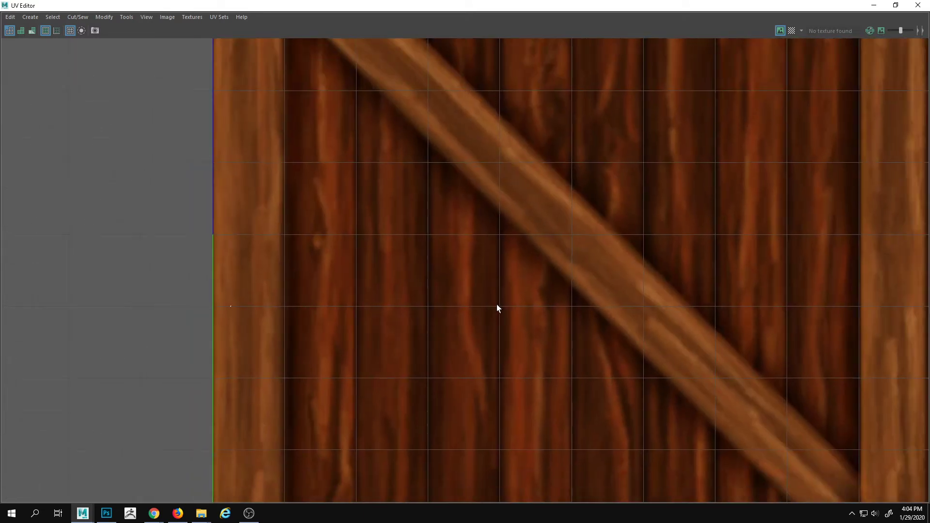
pyautogui.scroll(1, 497, 301)
pyautogui.scroll(-1, 496, 300)
pyautogui.scroll(-1, 490, 301)
pyautogui.keyDown('alt'); pyautogui.moveTo(486, 305); pyautogui.dragTo(480, 242, button='middle'); pyautogui.keyUp('alt')
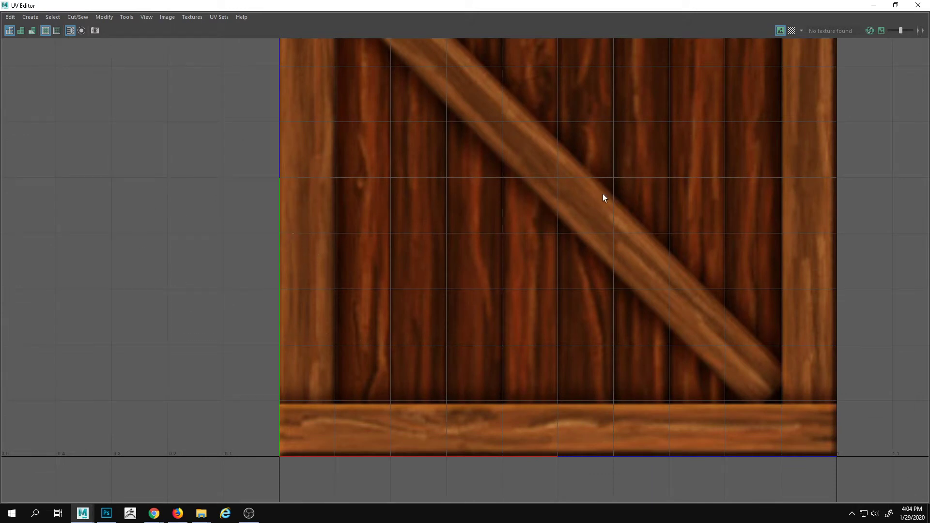
# - Restore the UV Editor to a smaller window over the viewport and switch the crate to component mode
pyautogui.moveTo(857, 5); pyautogui.dragTo(929, 93)
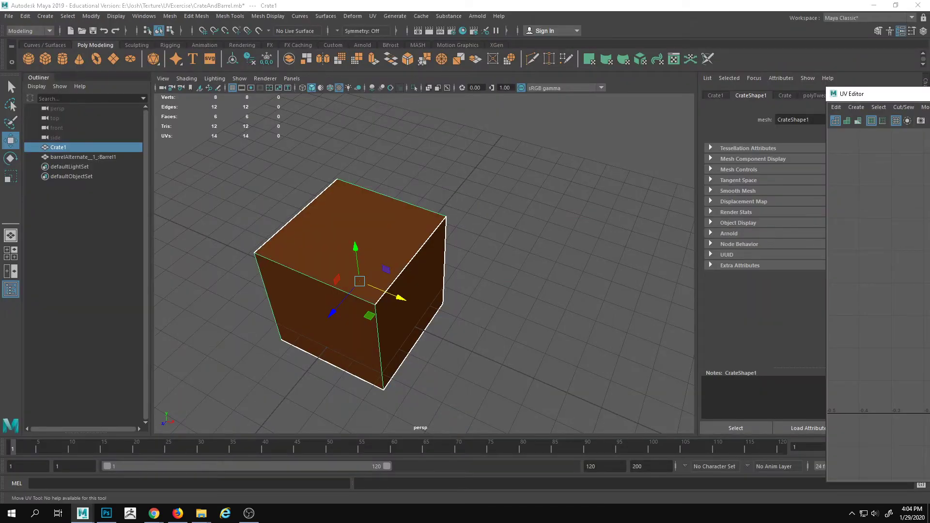
pyautogui.press('F8')
pyautogui.moveTo(929, 95); pyautogui.dragTo(556, 96)
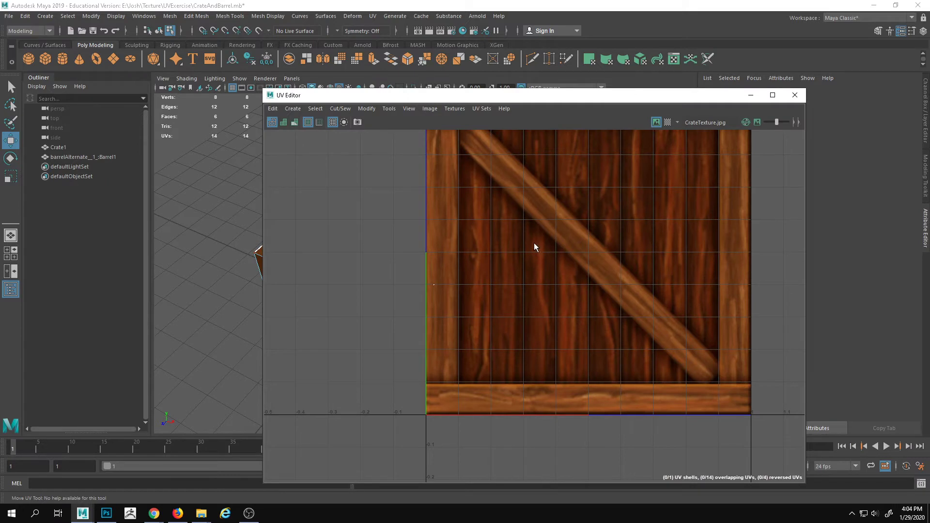
# - Switch the UV Editor to UV selection and select the crate's tiny cluster of UVs on the texture's vertical edge plank
pyautogui.moveTo(535, 247); pyautogui.dragTo(579, 244, button='right')
pyautogui.keyDown('alt'); pyautogui.moveTo(591, 251); pyautogui.dragTo(580, 310, button='middle'); pyautogui.keyUp('alt')
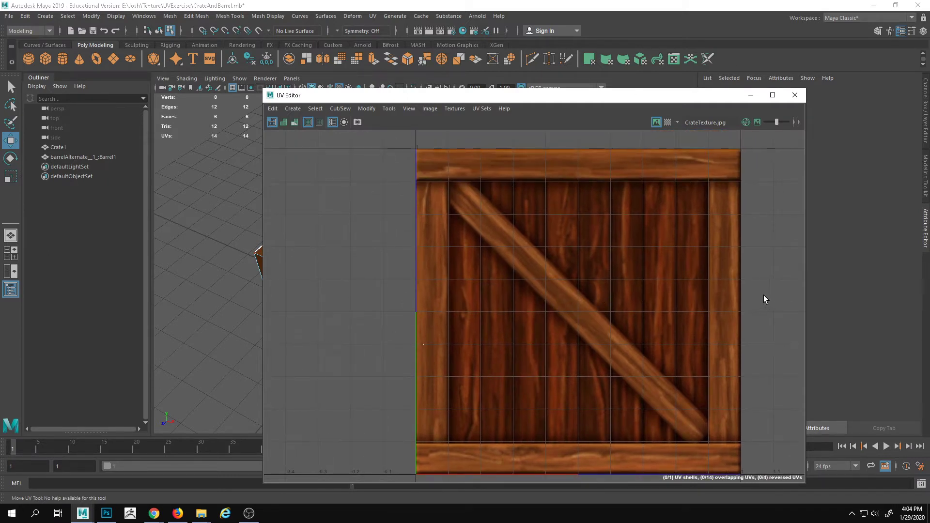
pyautogui.keyDown('alt'); pyautogui.moveTo(531, 336); pyautogui.dragTo(559, 286, button='middle'); pyautogui.keyUp('alt')
pyautogui.keyDown('alt'); pyautogui.moveTo(471, 376); pyautogui.dragTo(852, 402, button='right'); pyautogui.keyUp('alt')
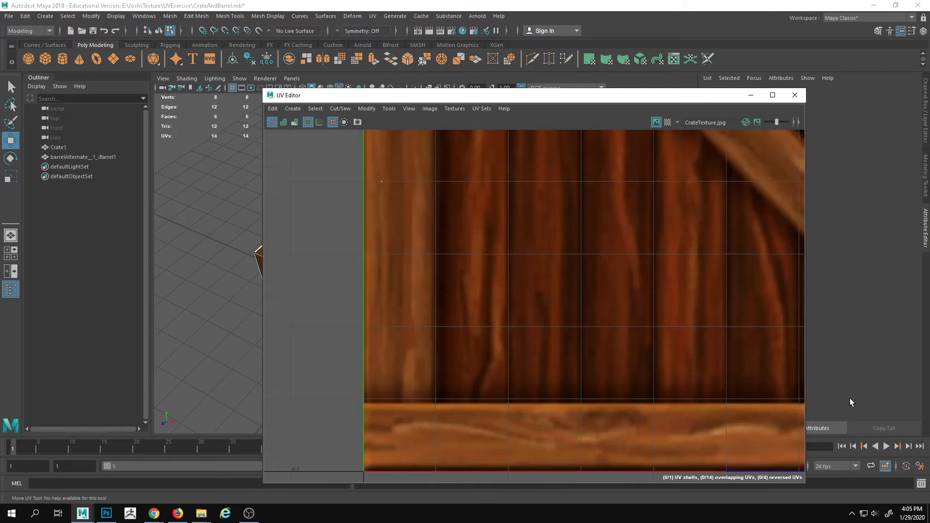
pyautogui.keyDown('alt'); pyautogui.moveTo(563, 286); pyautogui.dragTo(650, 183, button='middle'); pyautogui.keyUp('alt')
pyautogui.keyDown('alt'); pyautogui.moveTo(482, 236); pyautogui.dragTo(549, 255, button='right'); pyautogui.keyUp('alt')
pyautogui.keyDown('alt'); pyautogui.moveTo(620, 349); pyautogui.dragTo(214, 262, button='right'); pyautogui.keyUp('alt')
pyautogui.moveTo(469, 199); pyautogui.dragTo(646, 310)
pyautogui.keyDown('alt'); pyautogui.moveTo(646, 310); pyautogui.dragTo(471, 322, button='middle'); pyautogui.keyUp('alt')
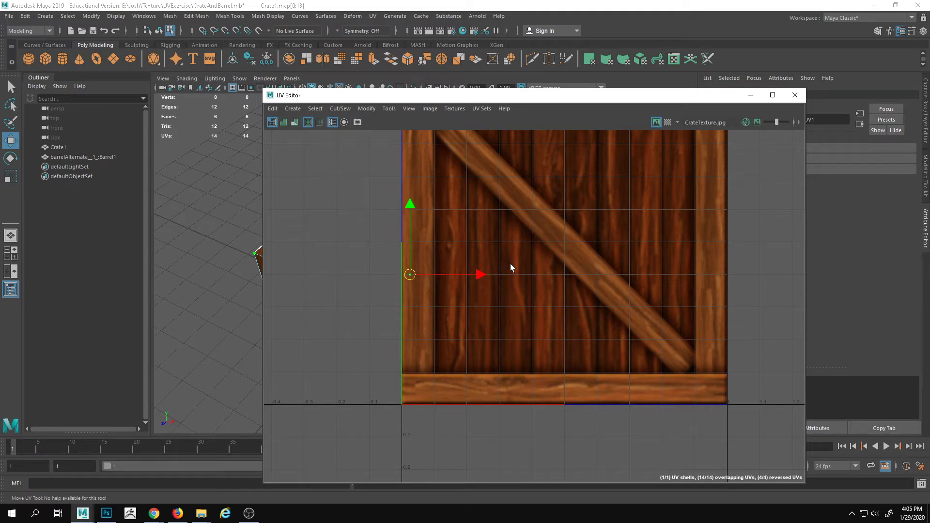
# - Minimize the UV Editor, return the crate to object mode and apply Automatic UV mapping to it
pyautogui.click(751, 95)
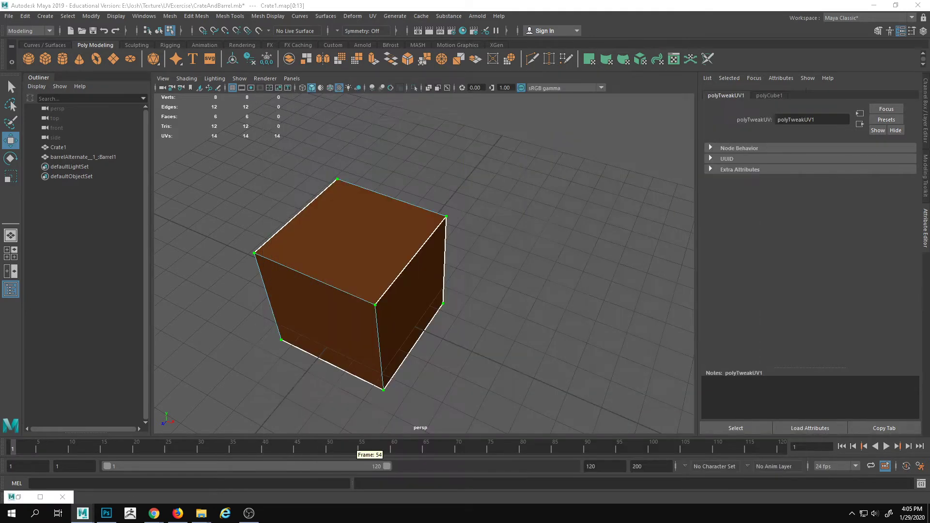
pyautogui.press('F8')
pyautogui.keyDown('alt'); pyautogui.moveTo(433, 274); pyautogui.dragTo(451, 269, button='middle'); pyautogui.keyUp('alt')
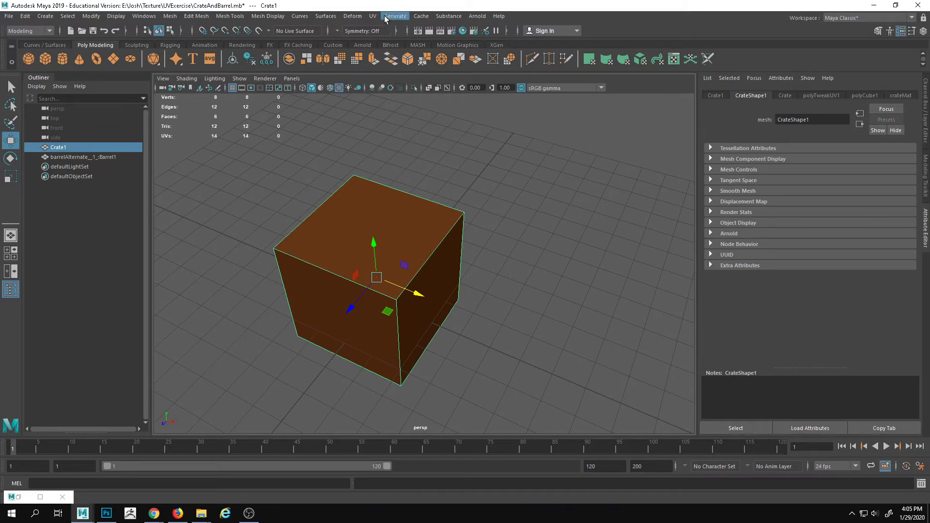
pyautogui.click(373, 17)
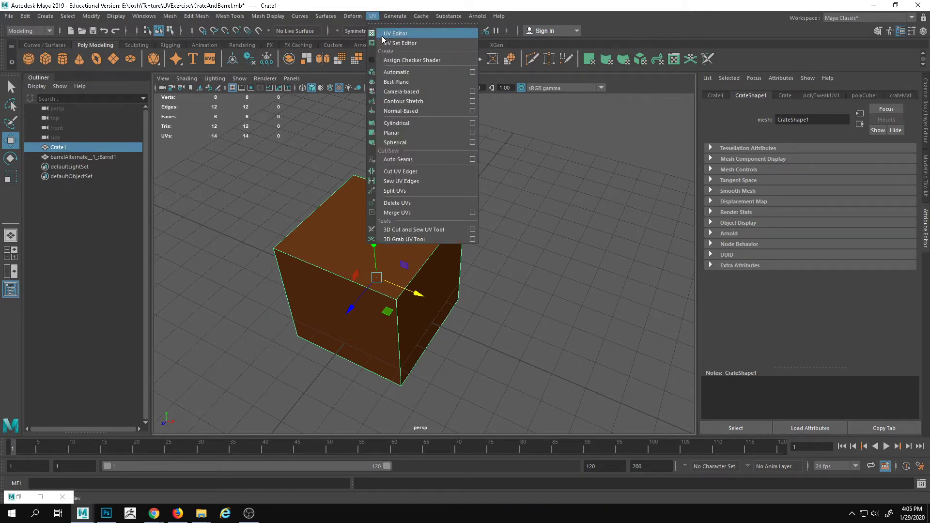
pyautogui.click(398, 73)
pyautogui.keyDown('alt'); pyautogui.moveTo(365, 167); pyautogui.dragTo(393, 221); pyautogui.keyUp('alt')
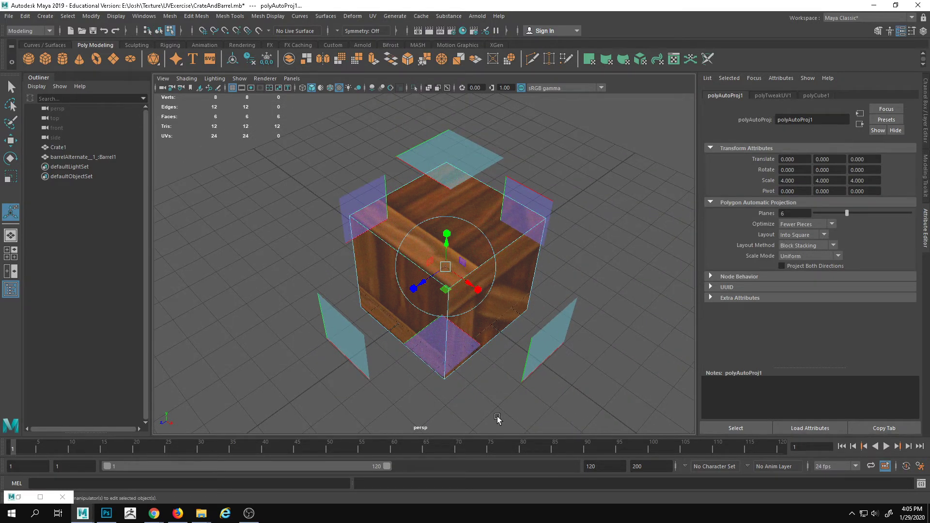
pyautogui.keyDown('alt'); pyautogui.moveTo(599, 246); pyautogui.dragTo(461, 320); pyautogui.keyUp('alt')
pyautogui.keyDown('alt'); pyautogui.moveTo(523, 292); pyautogui.dragTo(597, 208); pyautogui.keyUp('alt')
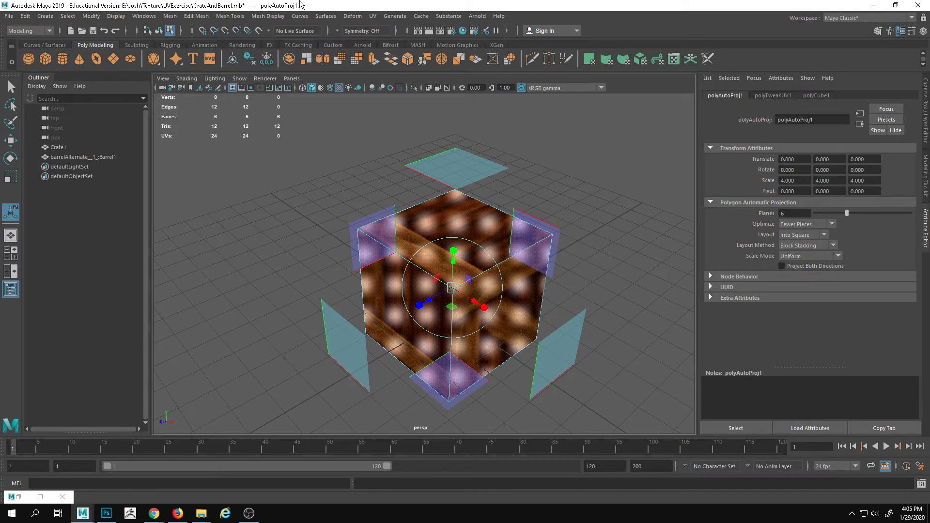
# - Reopen the UV Editor and bring the crate's automatically mapped shells on the whole texture into view
pyautogui.click(478, 16)
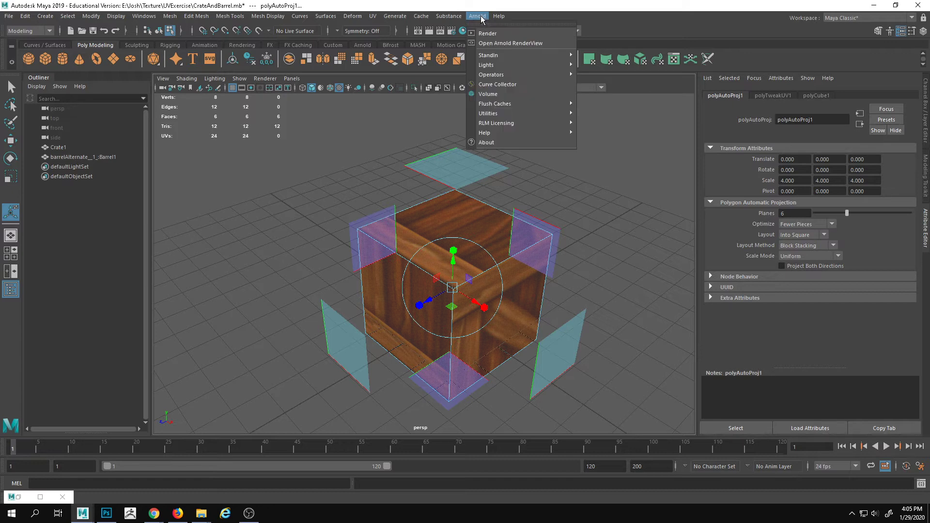
pyautogui.click(385, 36)
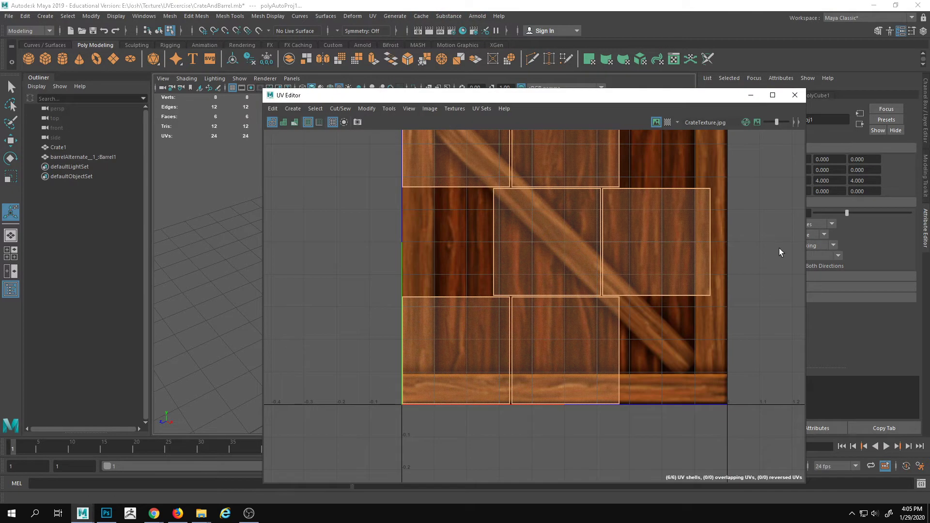
pyautogui.keyDown('alt'); pyautogui.moveTo(753, 298); pyautogui.dragTo(459, 291, button='right'); pyautogui.keyUp('alt')
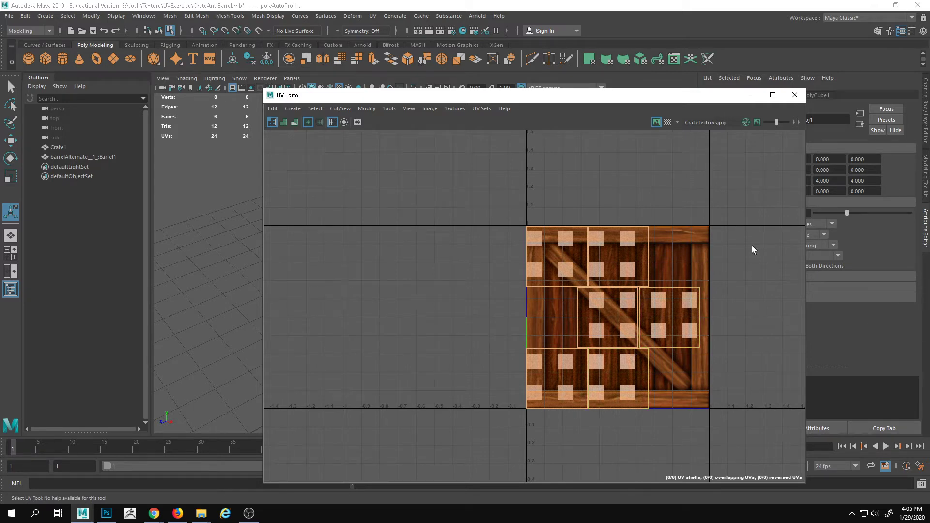
pyautogui.moveTo(583, 228); pyautogui.dragTo(737, 100, button='right')
pyautogui.moveTo(698, 101); pyautogui.dragTo(621, 72)
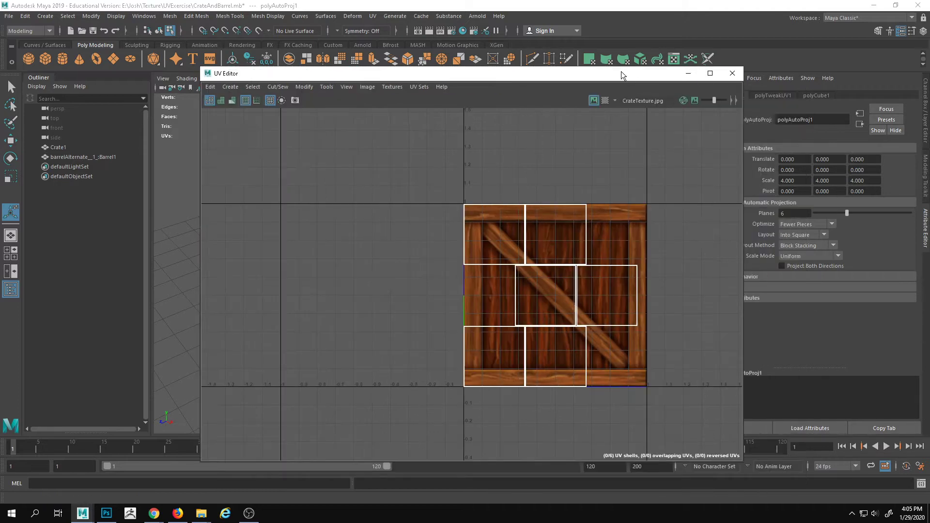
pyautogui.click(710, 74)
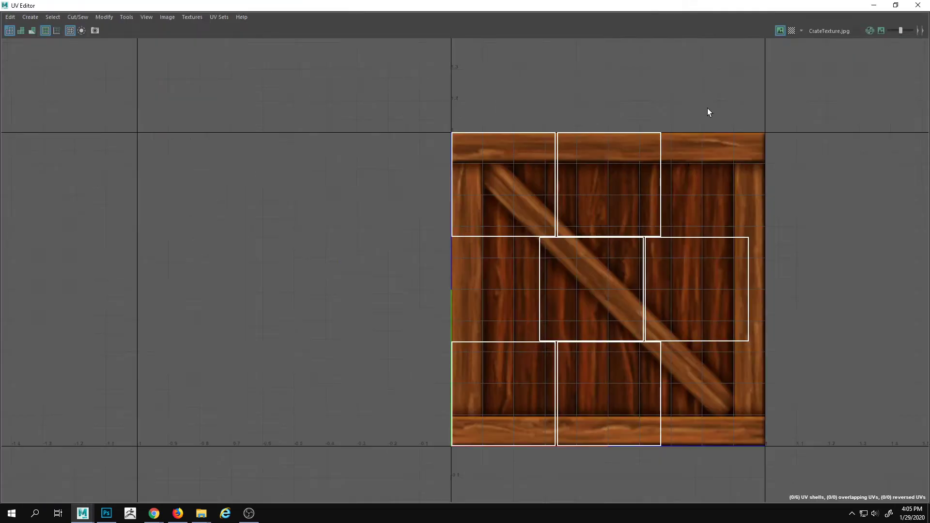
pyautogui.doubleClick(692, 5)
# - Select the left-edge UVs of the shell in the texture's upper-left corner and reposition the UV Editor window
pyautogui.keyDown('alt'); pyautogui.moveTo(530, 227); pyautogui.dragTo(498, 213, button='middle'); pyautogui.keyUp('alt')
pyautogui.moveTo(497, 214); pyautogui.dragTo(570, 211, button='right')
pyautogui.moveTo(367, 146); pyautogui.dragTo(415, 306)
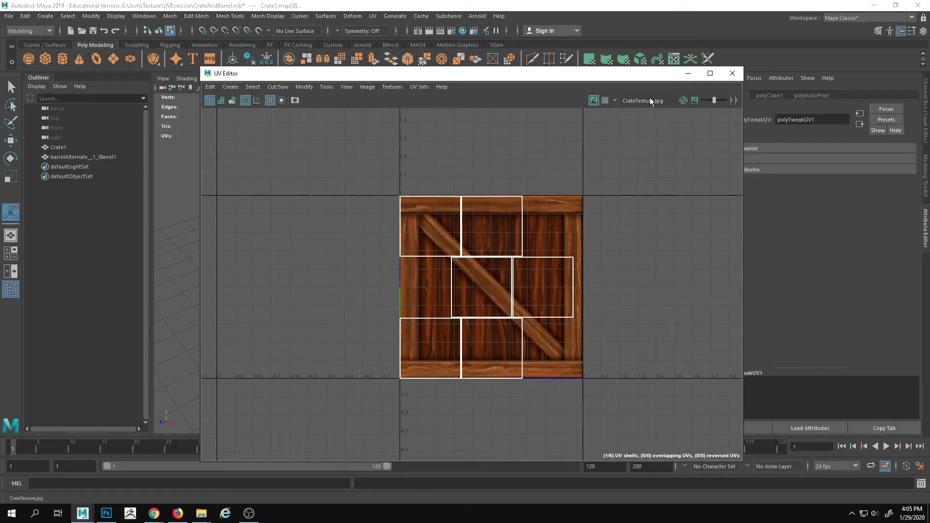
pyautogui.moveTo(578, 74); pyautogui.dragTo(495, 62)
pyautogui.moveTo(663, 102); pyautogui.dragTo(683, 104)
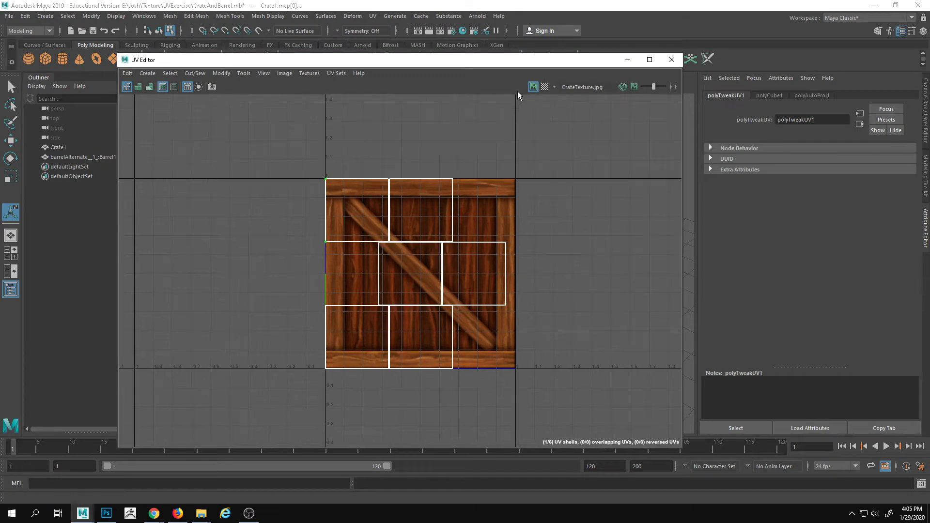
# - Check the UV Editor's display options and select the crate face in the texture's upper-left corner for moving
pyautogui.click(265, 74)
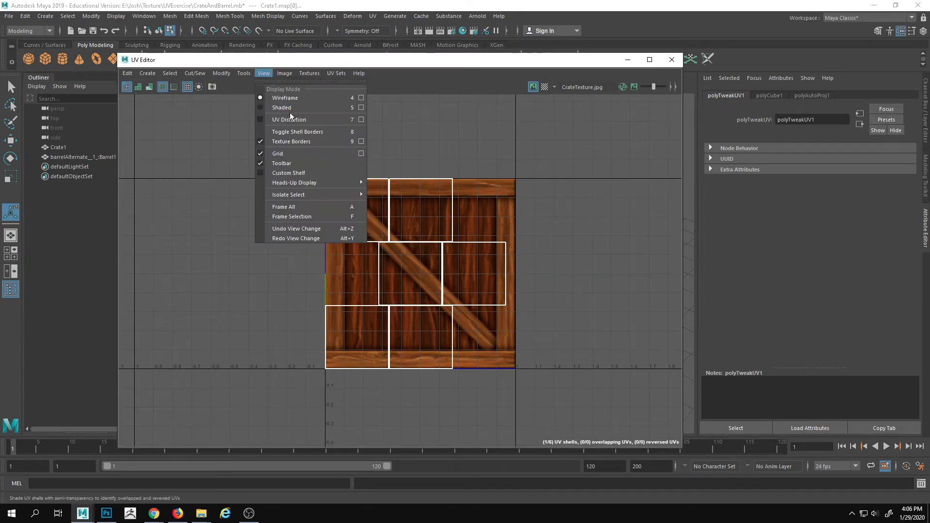
pyautogui.moveTo(297, 185)
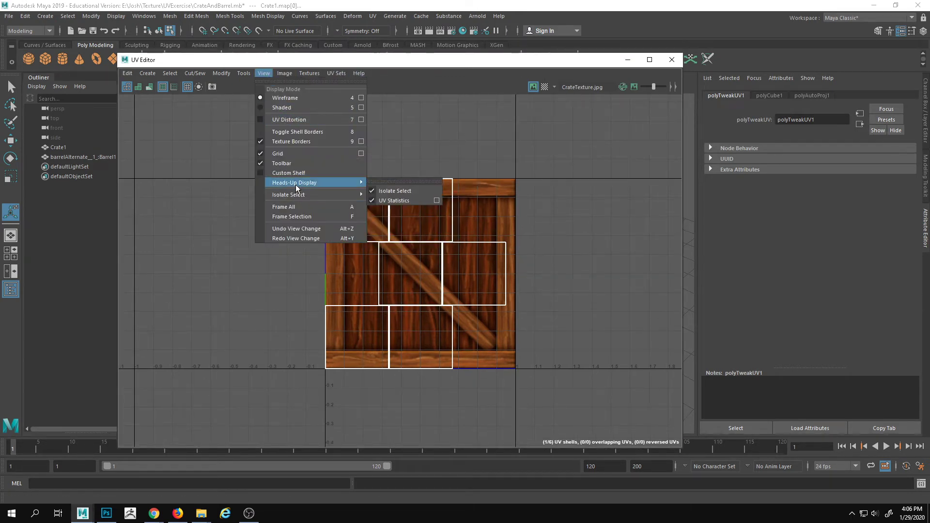
pyautogui.click(593, 166)
pyautogui.keyDown('alt'); pyautogui.moveTo(556, 182); pyautogui.dragTo(524, 254, button='middle'); pyautogui.keyUp('alt')
pyautogui.keyDown('alt'); pyautogui.moveTo(524, 253); pyautogui.dragTo(520, 264, button='right'); pyautogui.keyUp('alt')
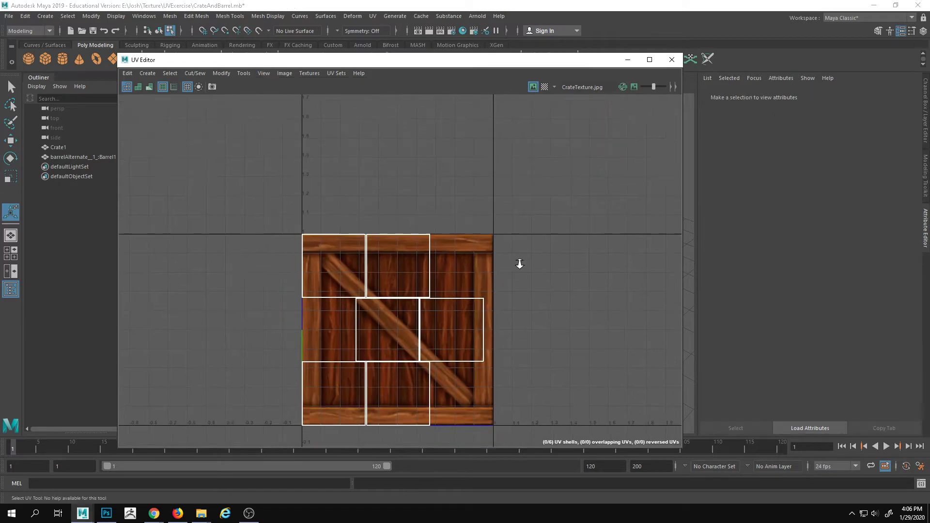
pyautogui.scroll(1, 520, 264)
pyautogui.press('w')
pyautogui.click(307, 264)
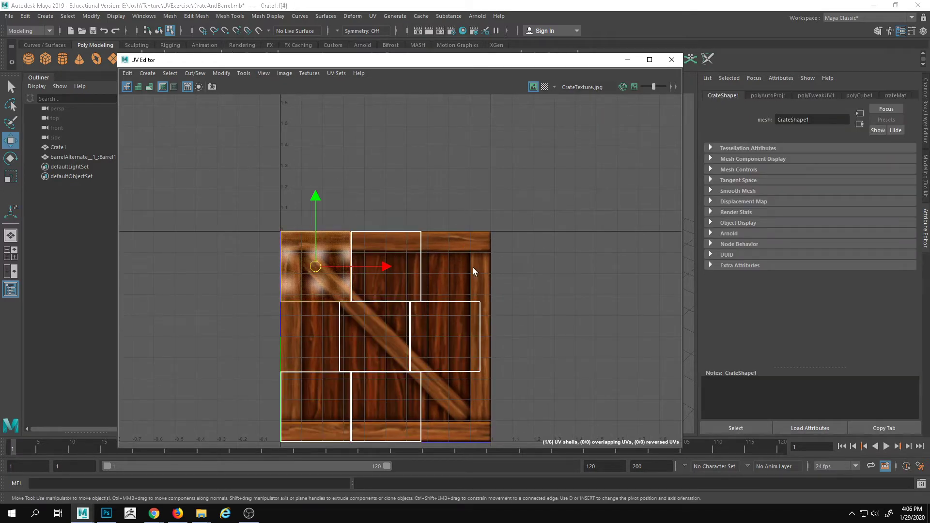
# - Show the Channel Box and reset the current Maya Classic workspace to its default layout
pyautogui.click(924, 31)
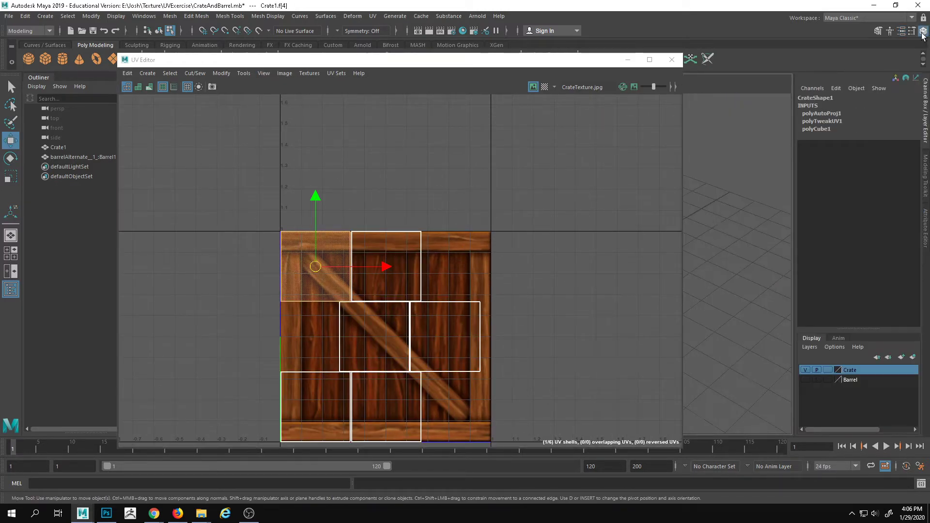
pyautogui.click(912, 31)
pyautogui.click(339, 86)
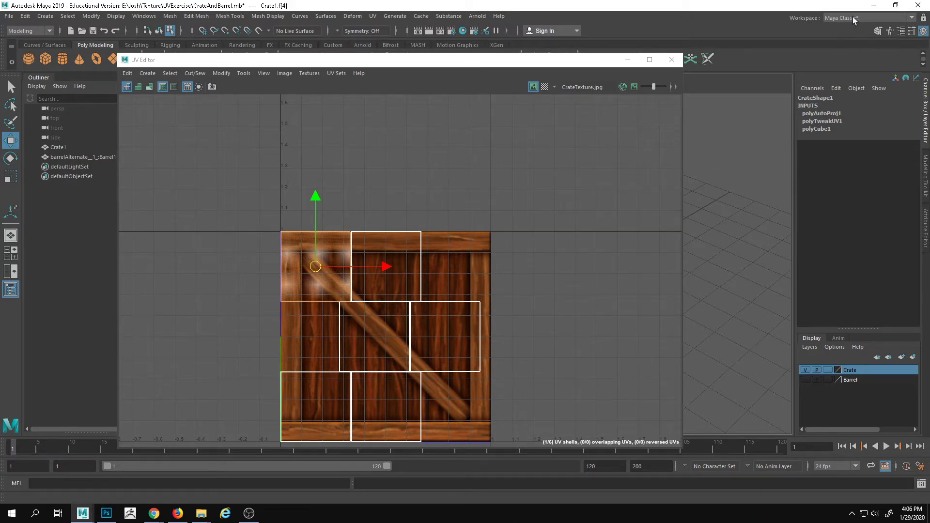
pyautogui.click(878, 18)
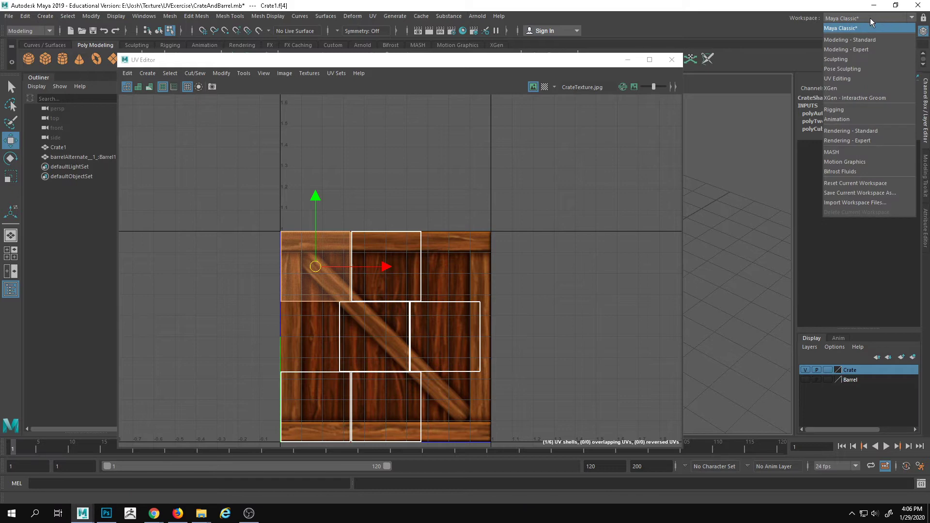
pyautogui.click(879, 186)
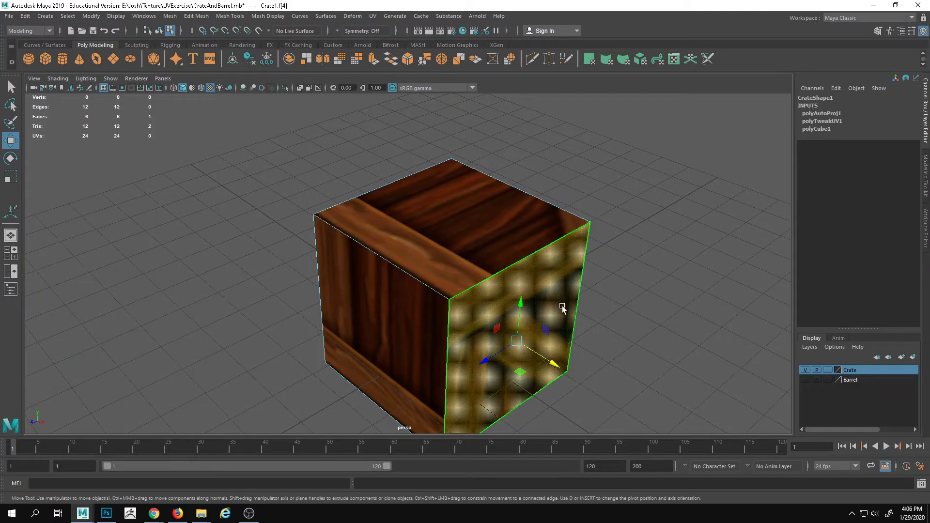
# - Return the crate to object mode, clear the selection and reopen the UV Editor with its UV Toolkit
pyautogui.press('F8')
pyautogui.click(691, 170)
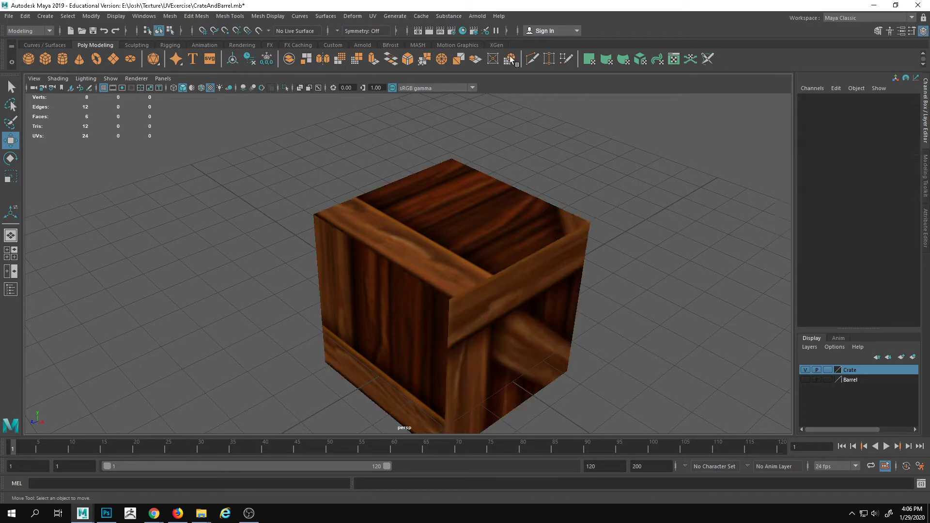
pyautogui.click(475, 16)
pyautogui.click(390, 33)
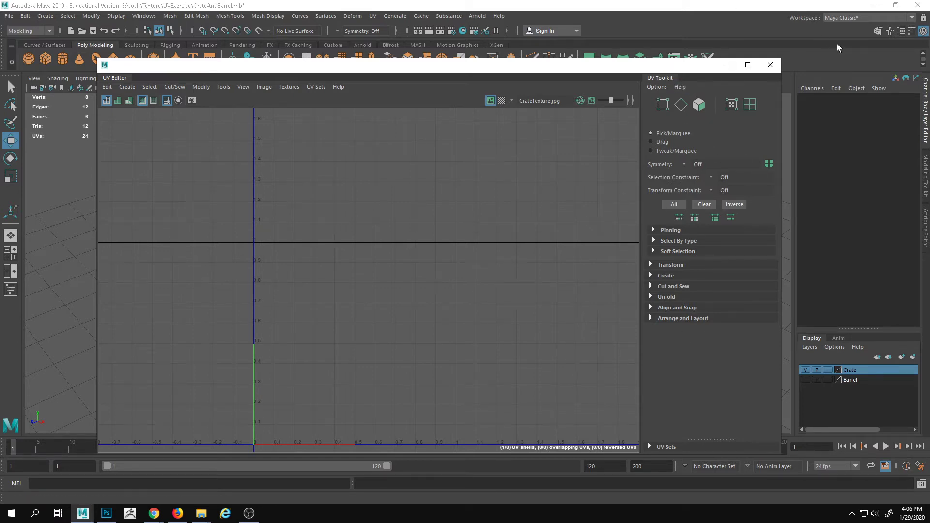
pyautogui.click(846, 18)
pyautogui.click(693, 2)
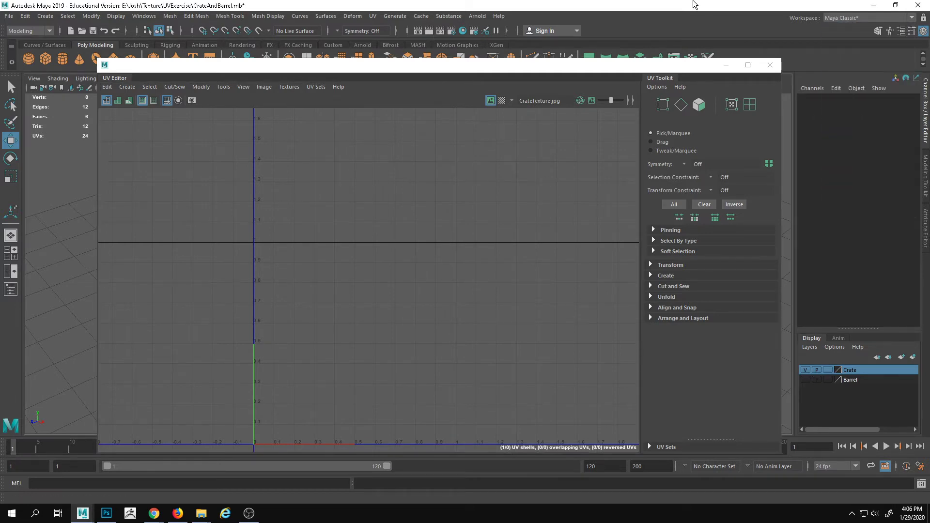
# - Reposition and narrow the UV Editor beside the crate and select the crate to display its UVs
pyautogui.moveTo(581, 76); pyautogui.dragTo(708, 71)
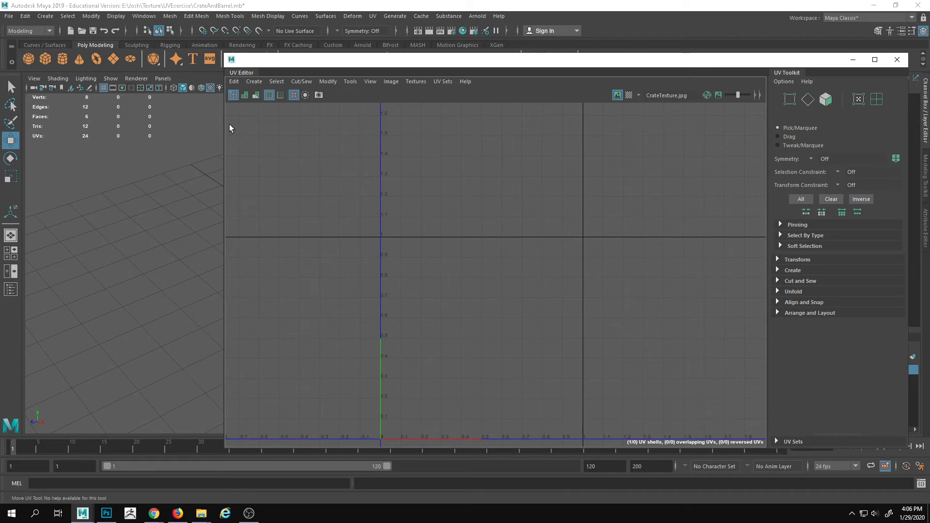
pyautogui.moveTo(224, 127); pyautogui.dragTo(379, 128)
pyautogui.click(350, 266)
pyautogui.scroll(2, 527, 305)
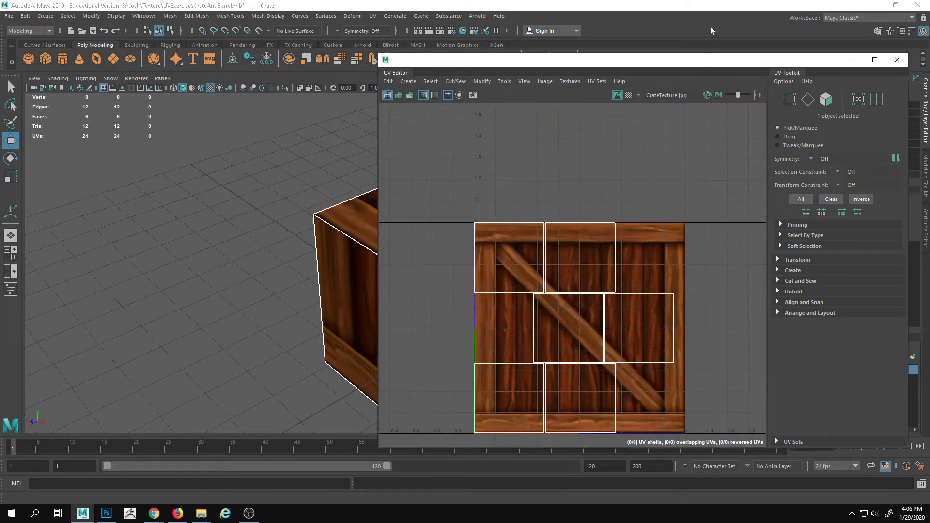
pyautogui.moveTo(701, 60); pyautogui.dragTo(593, 55)
pyautogui.scroll(2, 485, 194)
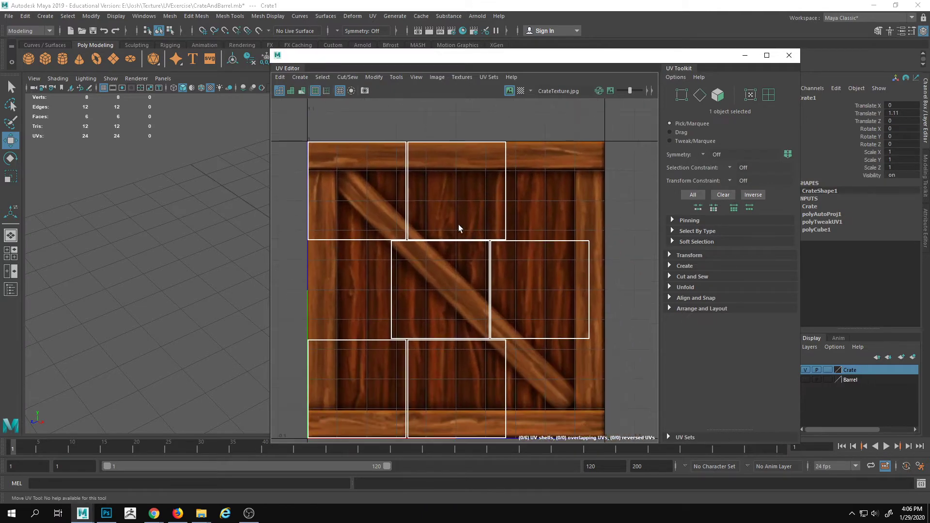
# - Switch the crate to face selection and pick the UV face in the texture's upper-left corner, undoing a small horizontal nudge
pyautogui.click(387, 212)
pyautogui.press('F11')
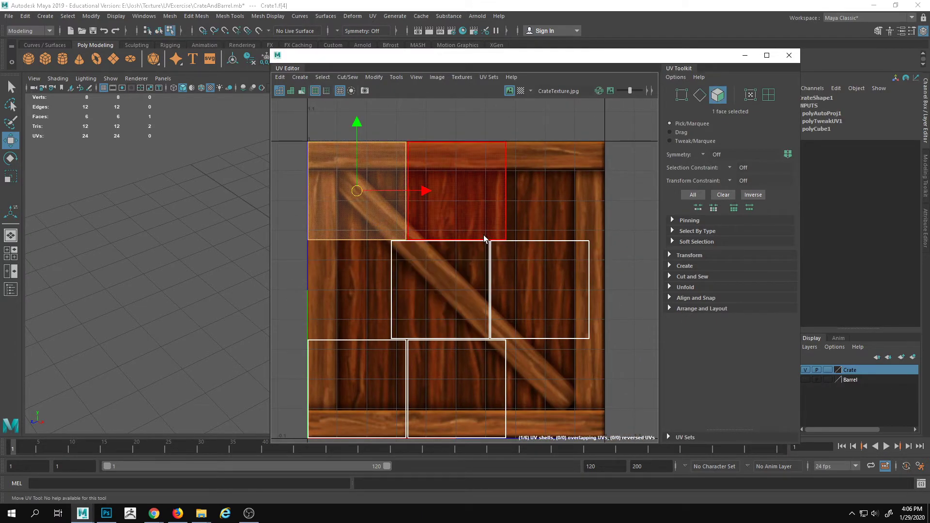
pyautogui.scroll(-2, 557, 233)
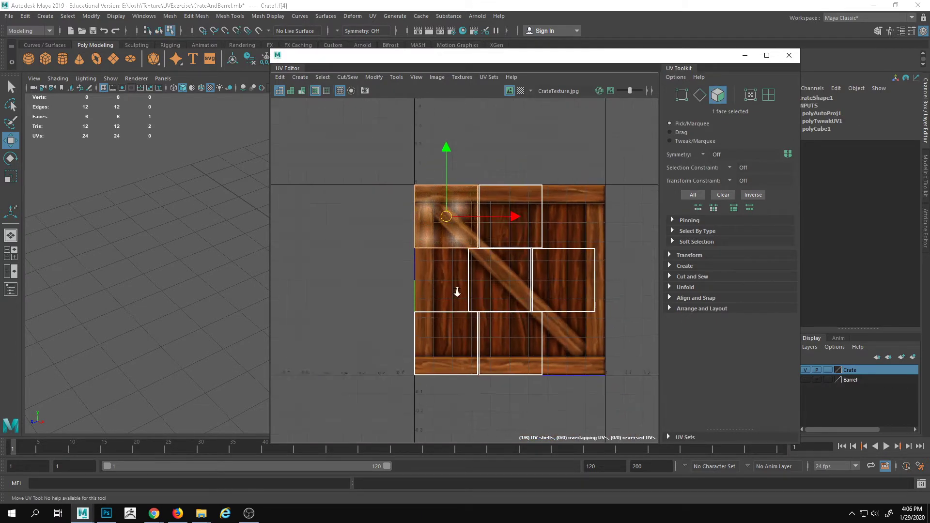
pyautogui.moveTo(425, 199); pyautogui.dragTo(423, 200)
pyautogui.hotkey('ctrl', 'z')
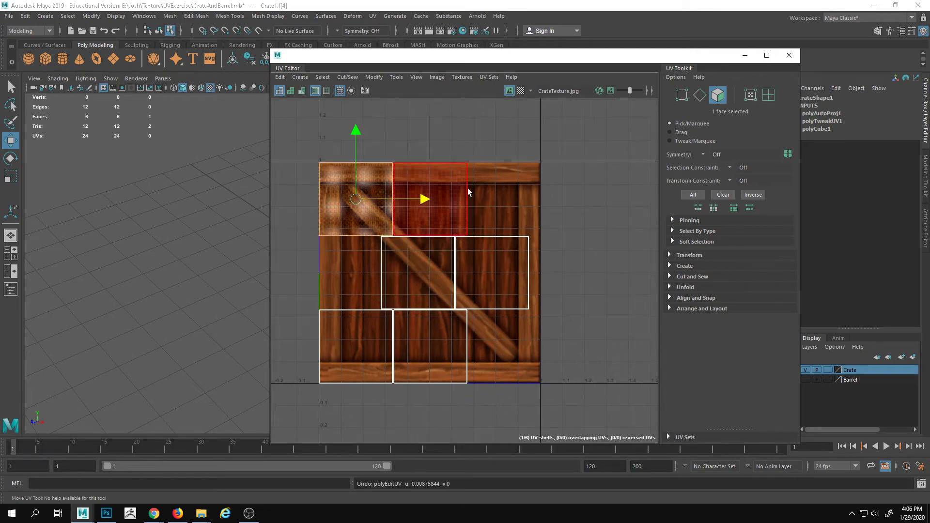
# - Select the two UV faces in the texture's middle row and move them up level with the top row
pyautogui.moveTo(448, 170); pyautogui.dragTo(443, 230, button='right')
pyautogui.moveTo(428, 282); pyautogui.dragTo(513, 264)
pyautogui.scroll(2, 373, 281)
pyautogui.moveTo(439, 206); pyautogui.dragTo(439, 103)
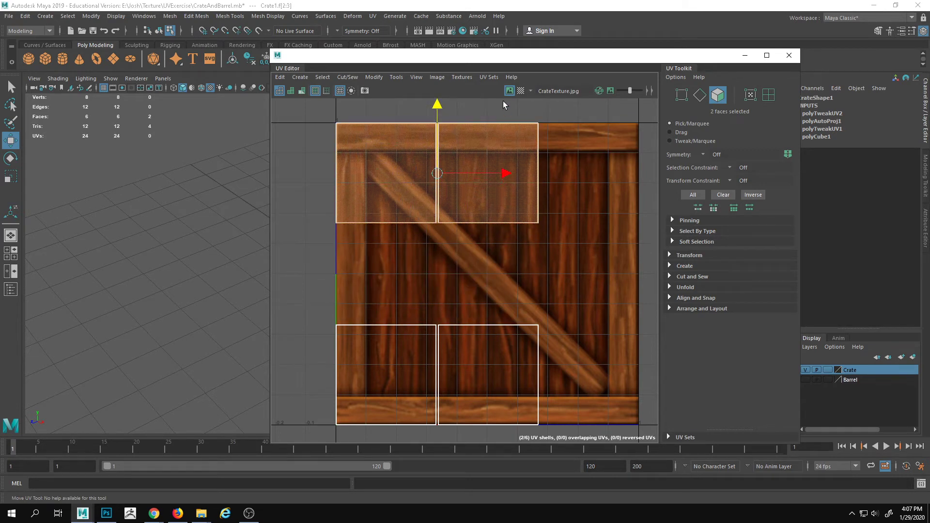
# - Shift the upper-middle stack of faces aside to the right and move the bottom-left face up onto the upper-left one
pyautogui.keyDown('ctrl'); pyautogui.click(368, 131); pyautogui.keyUp('ctrl')
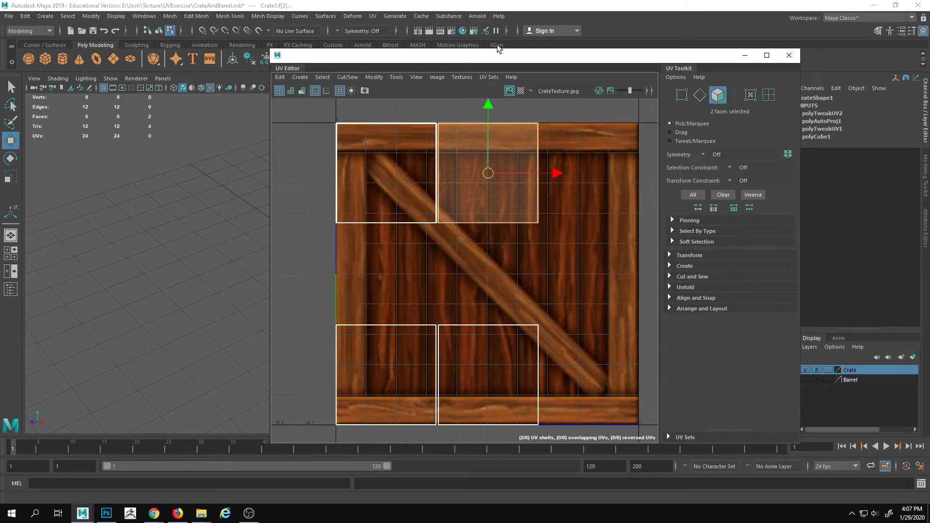
pyautogui.moveTo(558, 173); pyautogui.dragTo(587, 173)
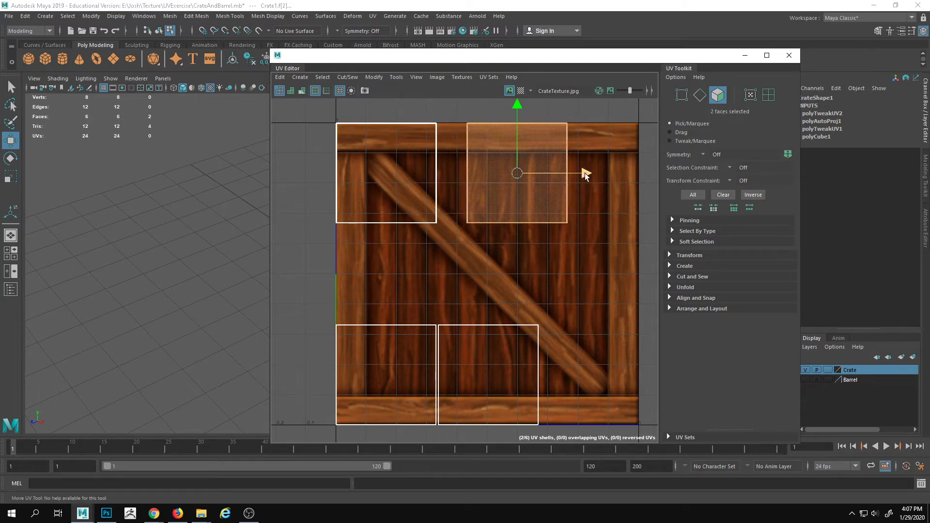
pyautogui.moveTo(288, 306)
pyautogui.mouseDown()
pyautogui.moveTo(351, 371)
pyautogui.moveTo(373, 80)
pyautogui.moveTo(373, 114)
pyautogui.mouseUp()
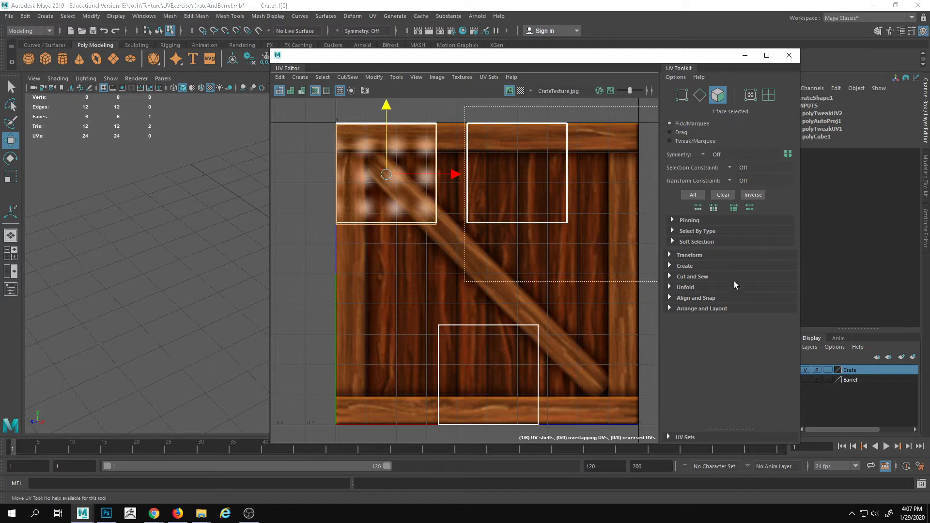
# - Move the pair of upper-middle faces and the remaining bottom face onto the stack in the texture's upper-left corner
pyautogui.click(561, 168)
pyautogui.moveTo(586, 173); pyautogui.dragTo(452, 184)
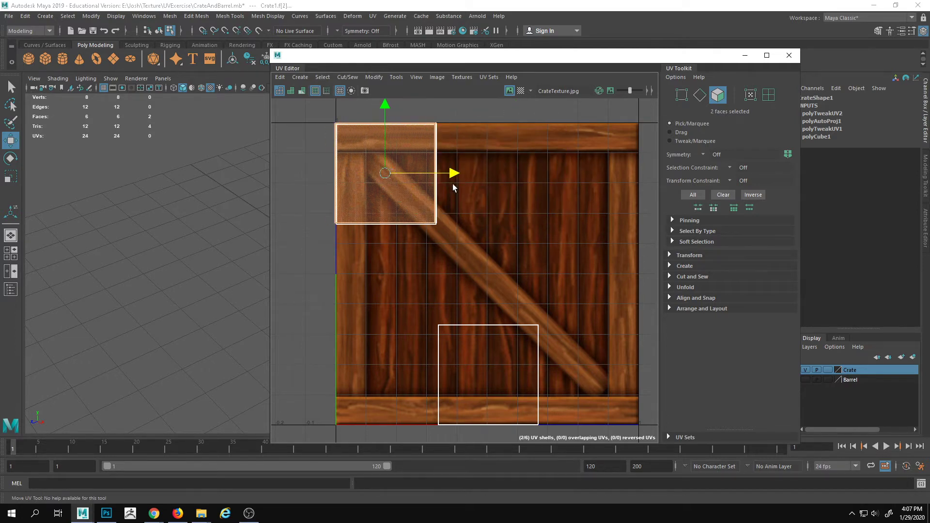
pyautogui.click(507, 378)
pyautogui.moveTo(488, 375); pyautogui.dragTo(384, 180)
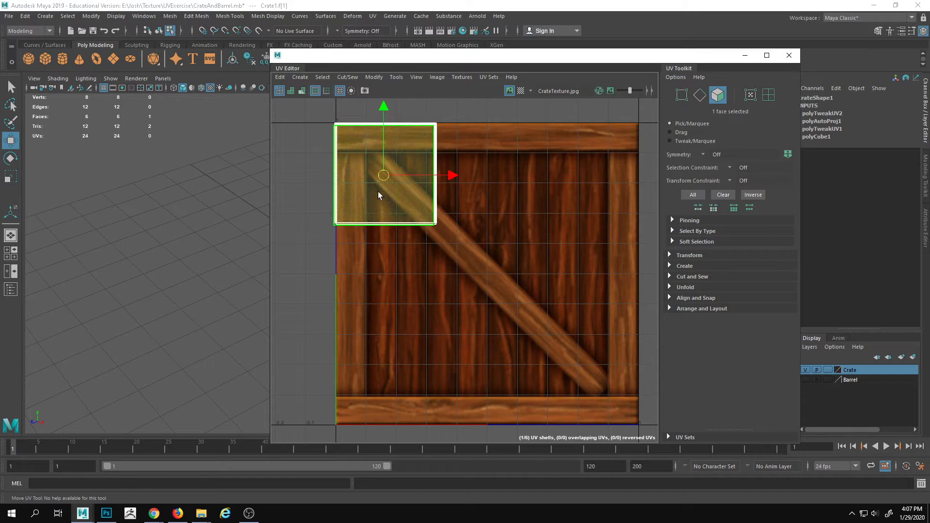
# - Switch the stacked crate faces in the UV Editor to UV selection mode
pyautogui.keyDown('alt'); pyautogui.moveTo(377, 193); pyautogui.dragTo(646, 277, button='right'); pyautogui.keyUp('alt')
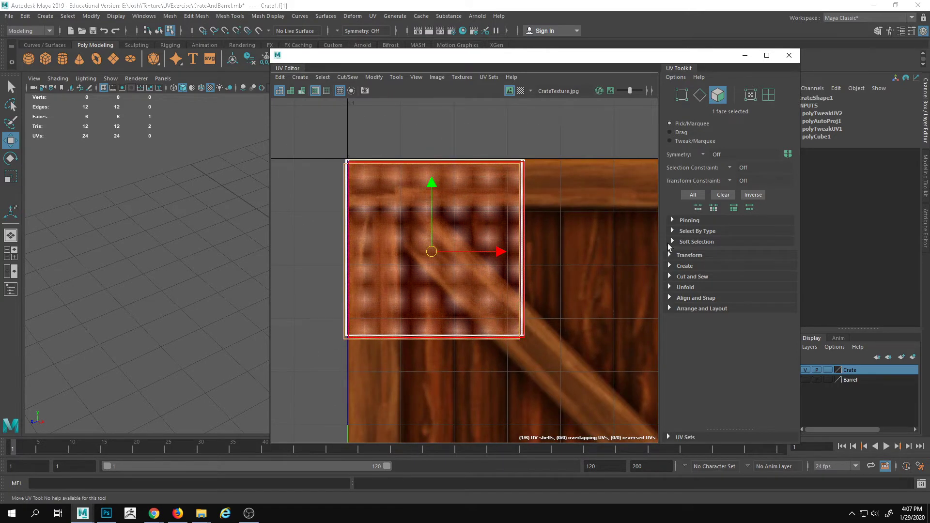
pyautogui.keyDown('alt'); pyautogui.moveTo(606, 196); pyautogui.dragTo(417, 236, button='right'); pyautogui.keyUp('alt')
pyautogui.keyDown('alt'); pyautogui.moveTo(417, 237); pyautogui.dragTo(257, 194, button='middle'); pyautogui.keyUp('alt')
pyautogui.keyDown('alt'); pyautogui.moveTo(367, 231); pyautogui.dragTo(294, 237, button='right'); pyautogui.keyUp('alt')
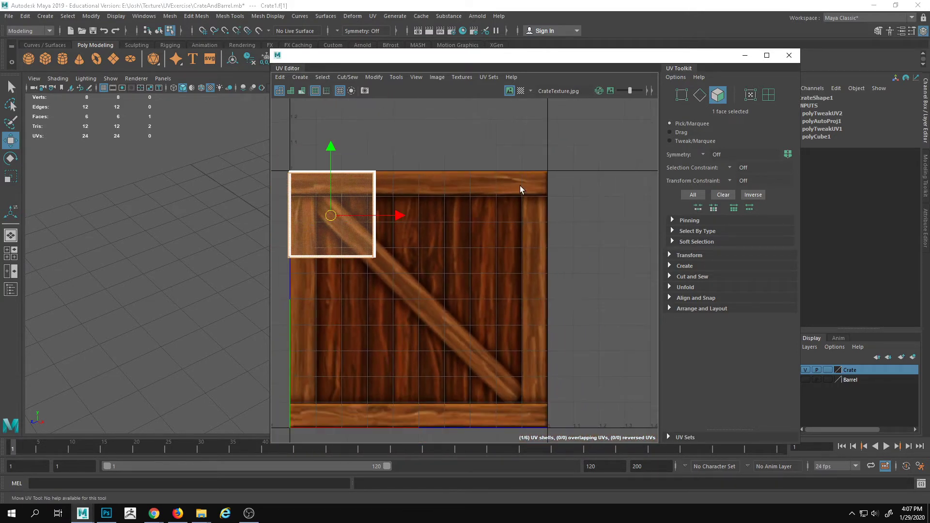
pyautogui.keyDown('alt'); pyautogui.moveTo(531, 406); pyautogui.dragTo(601, 374, button='middle'); pyautogui.keyUp('alt')
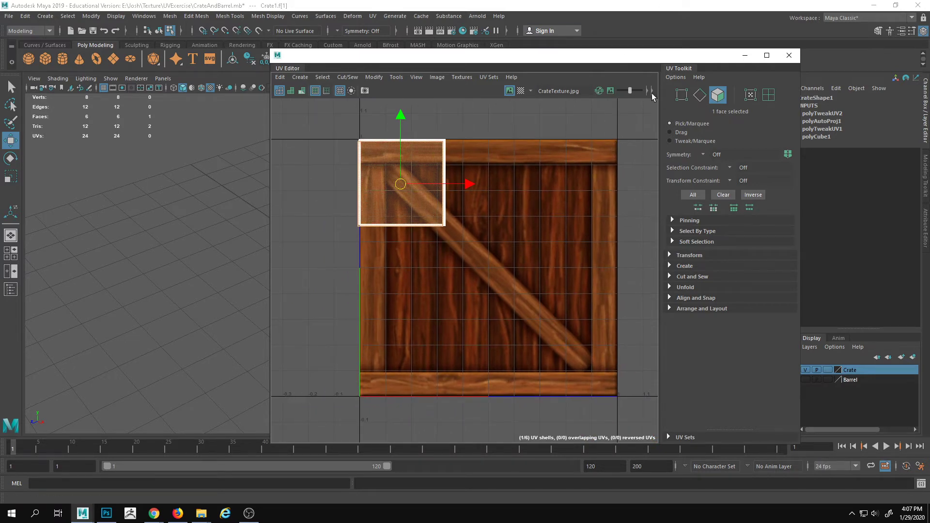
pyautogui.rightClick(423, 164)
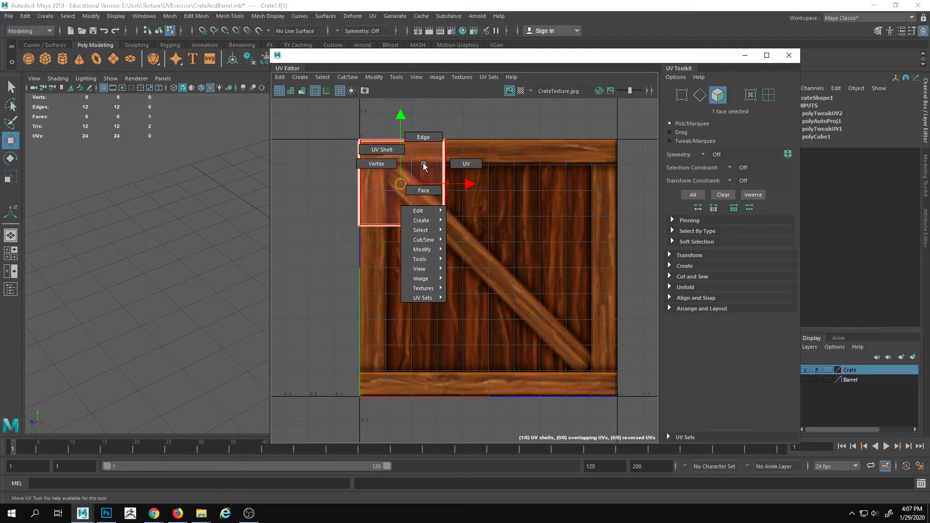
pyautogui.moveTo(424, 163); pyautogui.dragTo(465, 160, button='right')
pyautogui.moveTo(477, 164); pyautogui.dragTo(490, 164, button='right')
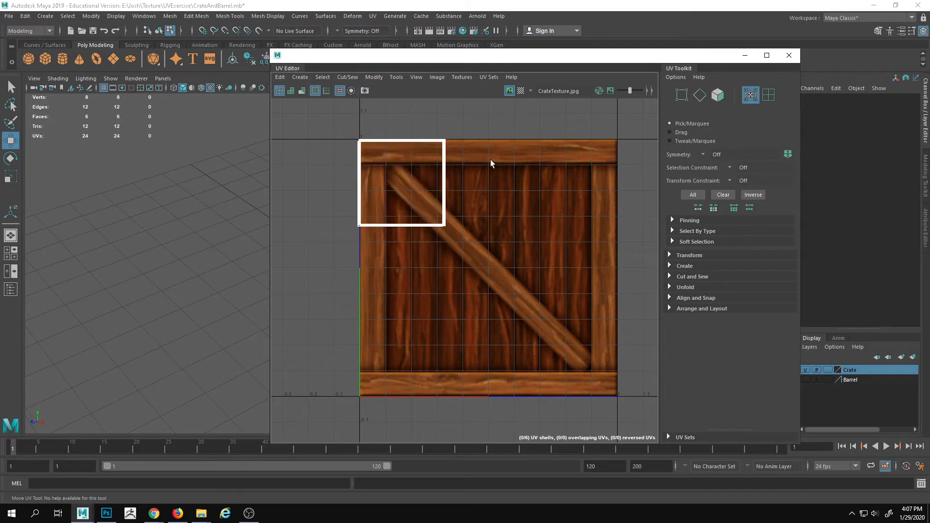
# - Align the UVs at the stack's upper-right corner to their maximum U and maximum V
pyautogui.moveTo(414, 111); pyautogui.dragTo(488, 179)
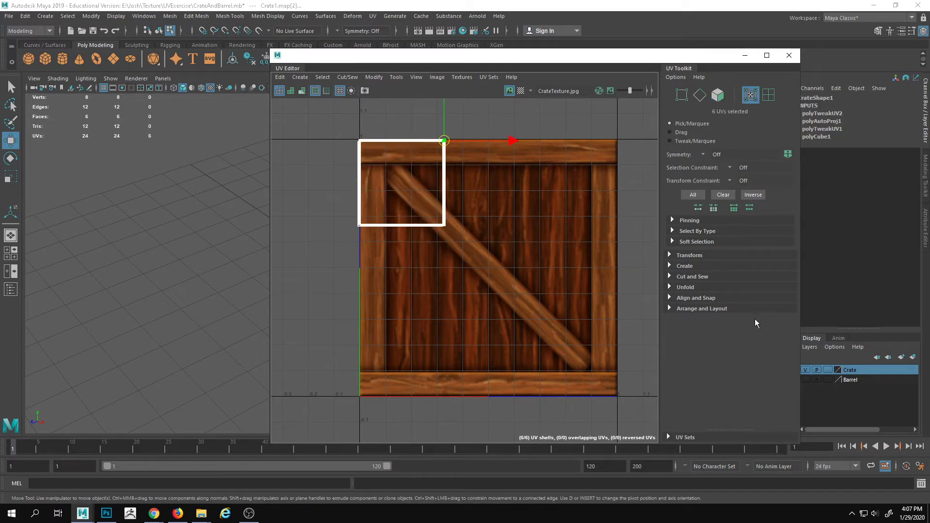
pyautogui.click(716, 298)
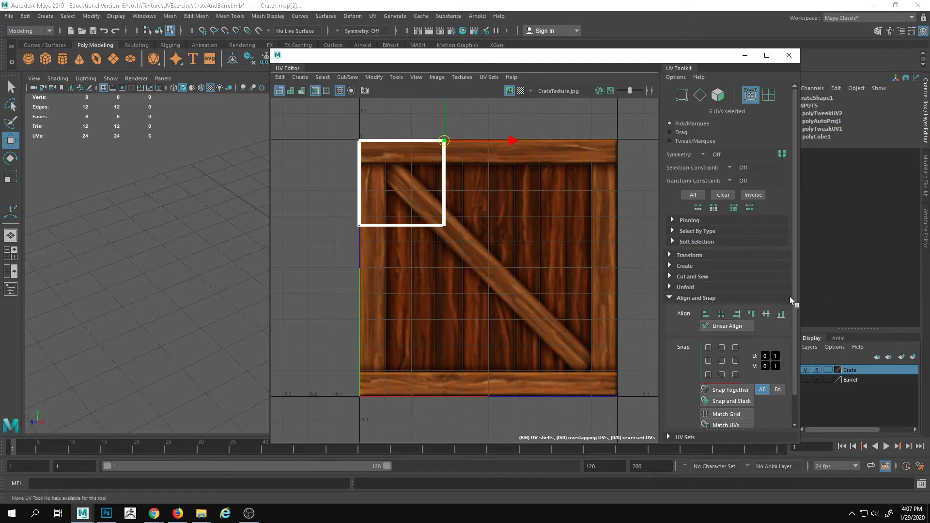
pyautogui.click(737, 314)
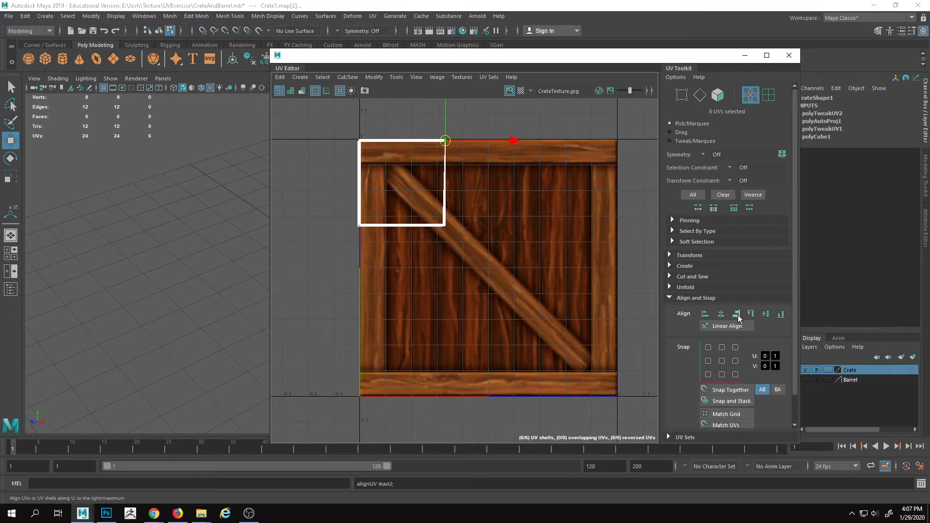
pyautogui.scroll(3, 432, 146)
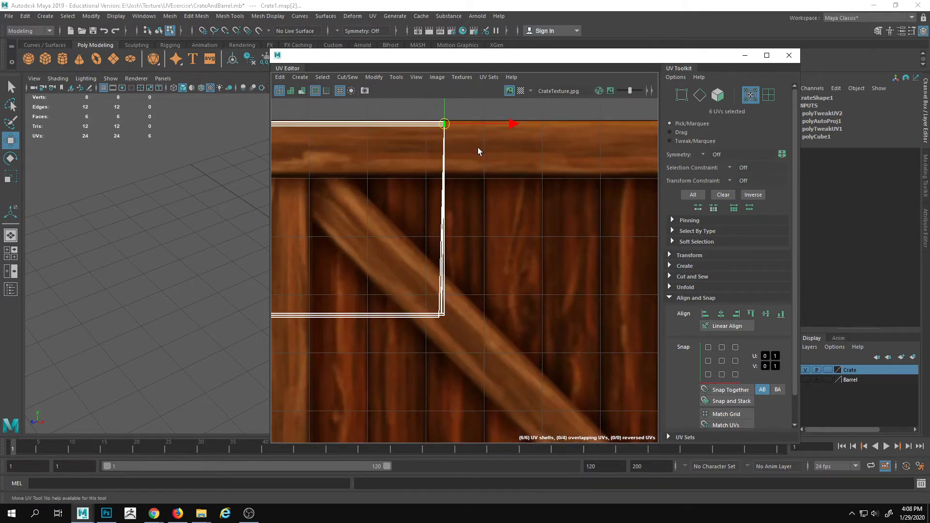
pyautogui.keyDown('alt'); pyautogui.moveTo(450, 152); pyautogui.dragTo(509, 217, button='middle'); pyautogui.keyUp('alt')
pyautogui.scroll(4, 510, 218)
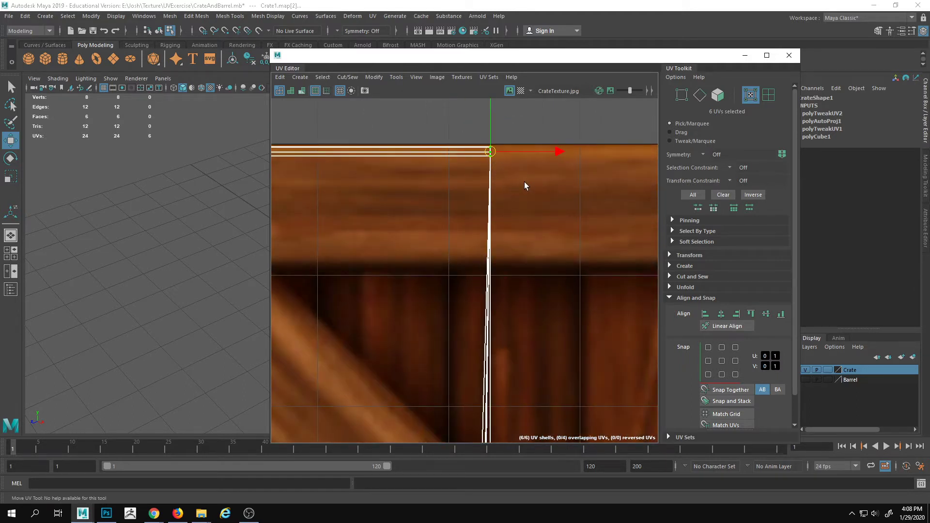
pyautogui.click(751, 314)
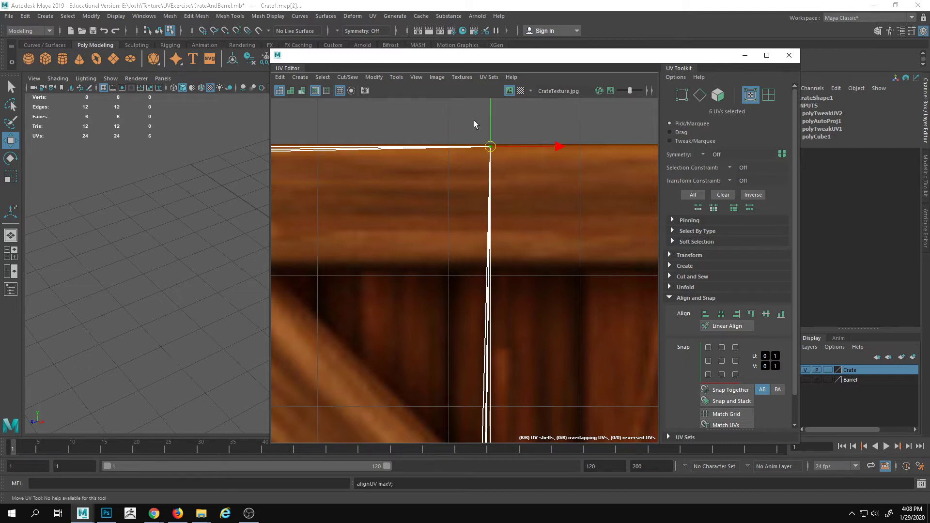
# - Align the UVs at the stack's lower-right corner to their minimum V and maximum U
pyautogui.scroll(-1, 558, 269)
pyautogui.scroll(-3, 557, 269)
pyautogui.keyDown('alt'); pyautogui.moveTo(558, 269); pyautogui.dragTo(583, 105, button='middle'); pyautogui.keyUp('alt')
pyautogui.moveTo(499, 271); pyautogui.dragTo(596, 348)
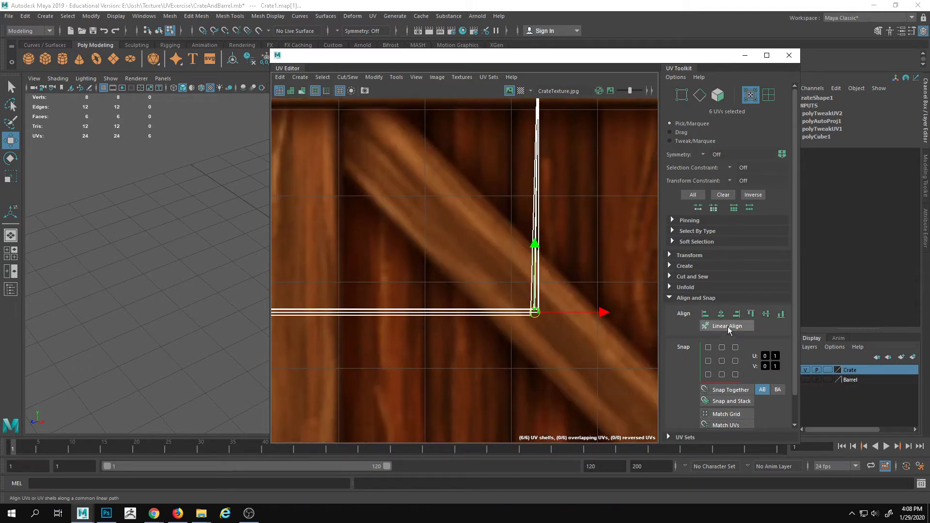
pyautogui.click(781, 314)
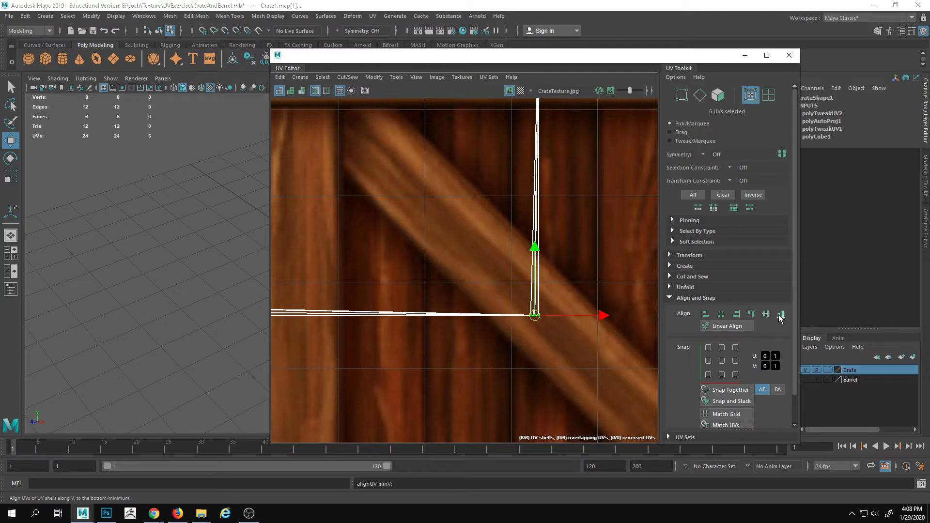
pyautogui.click(736, 314)
# - Align the UVs at the stack's lower-left corner to their minimum U and minimum V
pyautogui.keyDown('alt'); pyautogui.moveTo(426, 285); pyautogui.dragTo(629, 279, button='middle'); pyautogui.keyUp('alt')
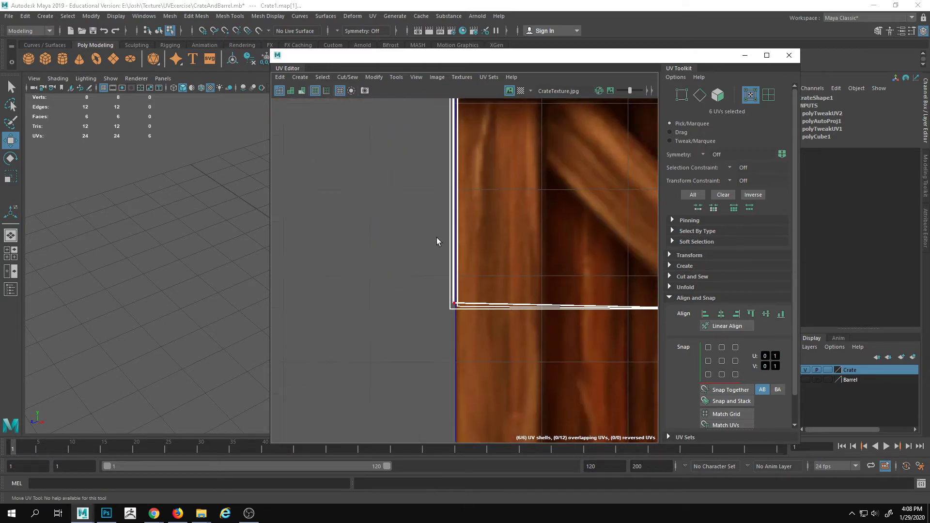
pyautogui.moveTo(415, 234); pyautogui.dragTo(527, 374)
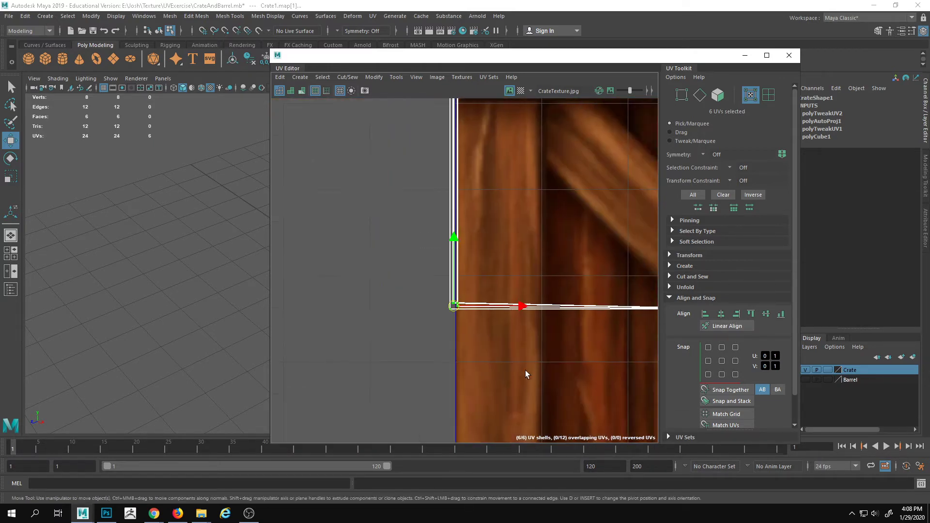
pyautogui.click(706, 315)
pyautogui.click(780, 314)
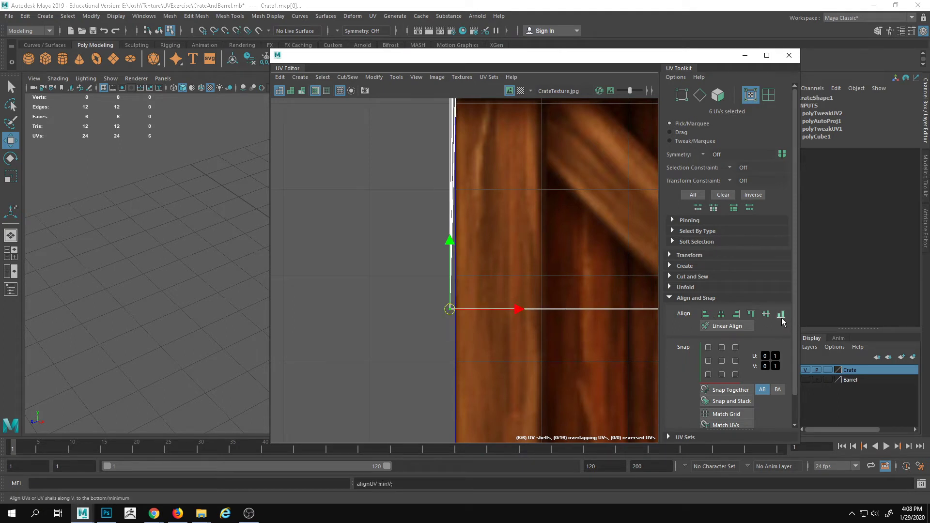
# - Align the UVs at the stack's upper-left corner to their minimum U and maximum V
pyautogui.keyDown('alt'); pyautogui.moveTo(471, 185); pyautogui.dragTo(483, 362, button='middle'); pyautogui.keyUp('alt')
pyautogui.scroll(-1, 482, 362)
pyautogui.moveTo(406, 150); pyautogui.dragTo(504, 244)
pyautogui.keyDown('alt'); pyautogui.moveTo(505, 245); pyautogui.dragTo(480, 264, button='middle'); pyautogui.keyUp('alt')
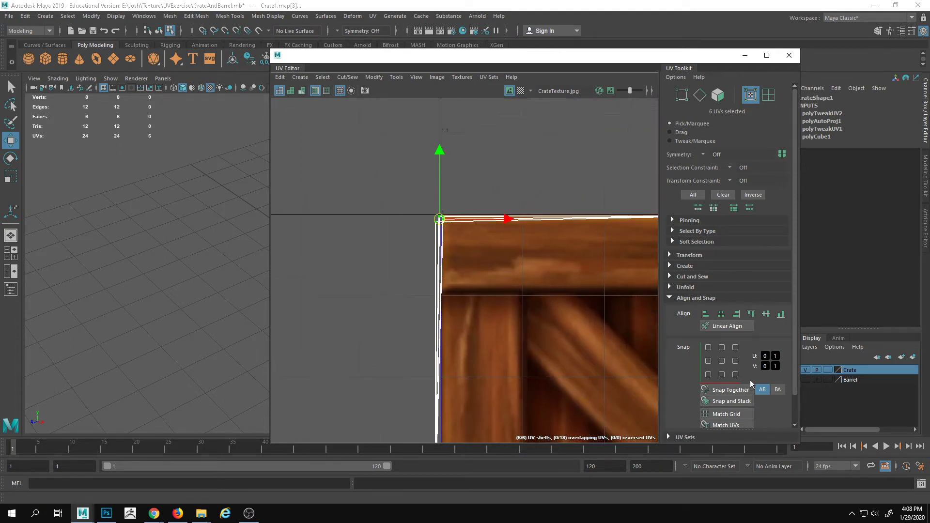
pyautogui.click(706, 314)
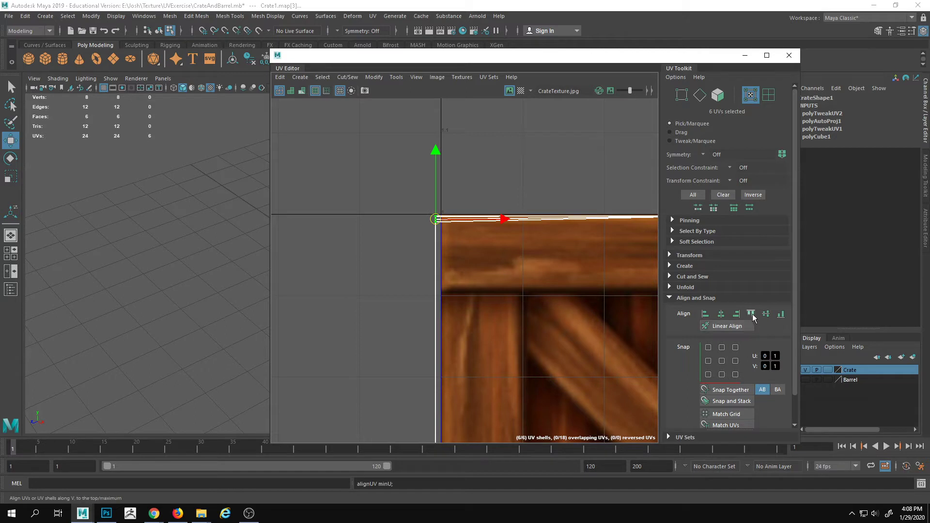
pyautogui.click(750, 314)
# - Select the stack's upper-right corner UVs and grid-snap them horizontally to the crate texture's right edge
pyautogui.scroll(-3, 427, 249)
pyautogui.scroll(-1, 548, 313)
pyautogui.keyDown('alt'); pyautogui.moveTo(534, 254); pyautogui.dragTo(481, 250, button='middle'); pyautogui.keyUp('alt')
pyautogui.moveTo(455, 168); pyautogui.dragTo(519, 247)
pyautogui.keyDown('alt'); pyautogui.moveTo(511, 252); pyautogui.dragTo(494, 251, button='middle'); pyautogui.keyUp('alt')
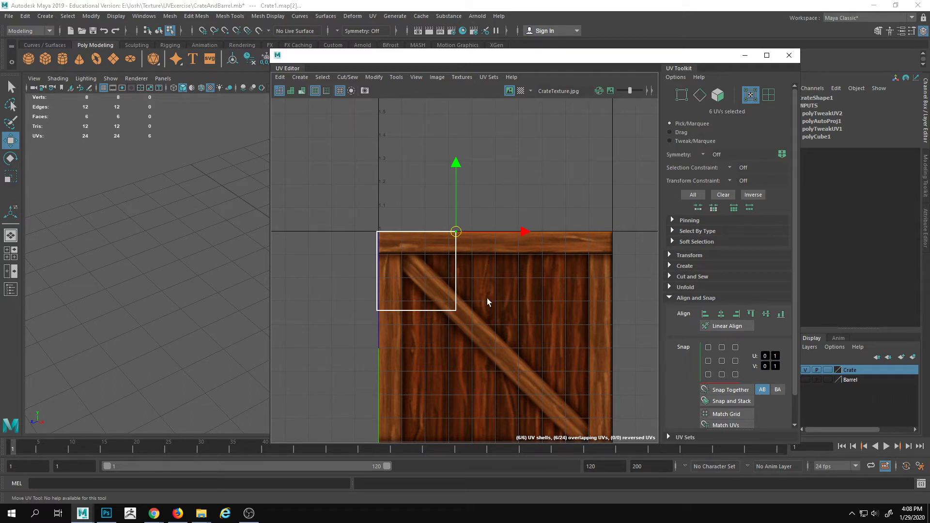
pyautogui.keyDown('alt'); pyautogui.moveTo(498, 266); pyautogui.dragTo(462, 261, button='middle'); pyautogui.keyUp('alt')
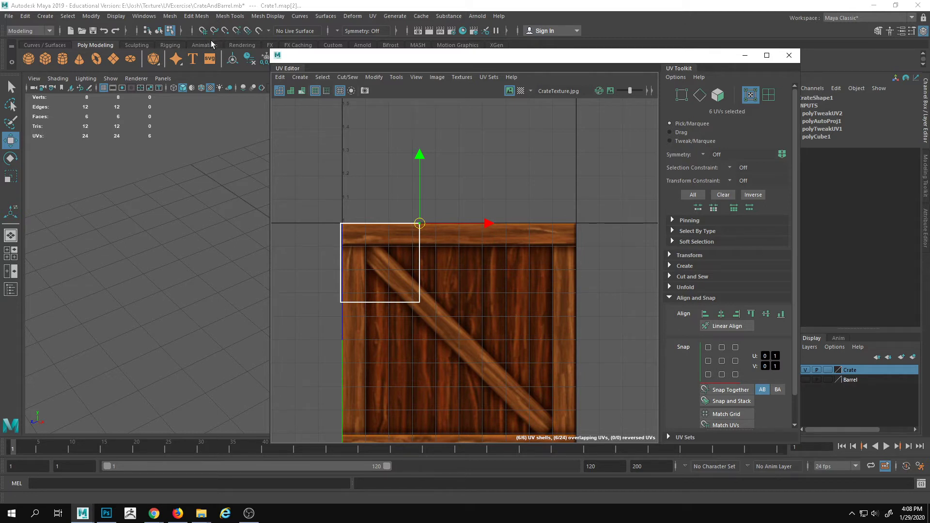
pyautogui.press('x')
pyautogui.moveTo(497, 233); pyautogui.dragTo(644, 232)
pyautogui.scroll(5, 601, 223)
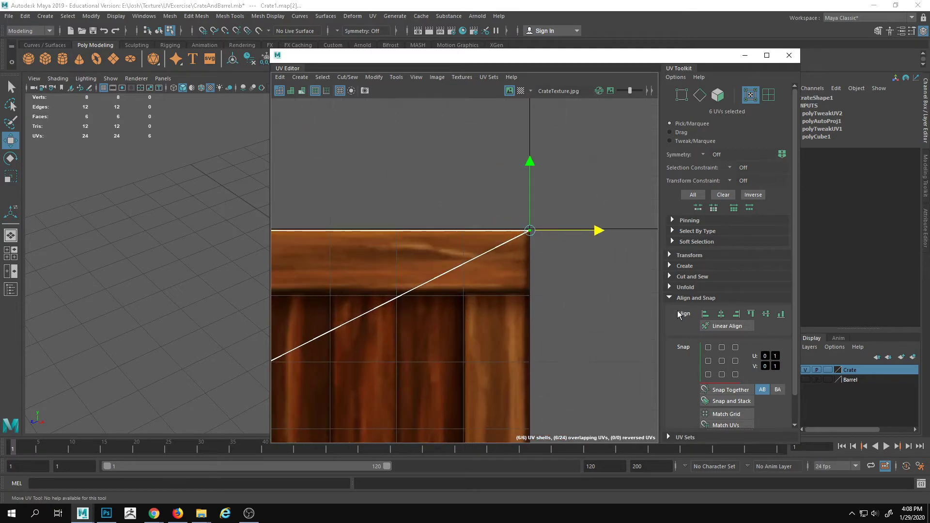
# - Examine up close how the moved corner UVs line up with the crate texture's upper-right corner
pyautogui.press('f')
pyautogui.keyDown('alt'); pyautogui.moveTo(395, 310); pyautogui.dragTo(542, 221, button='right'); pyautogui.keyUp('alt')
pyautogui.keyDown('alt'); pyautogui.moveTo(543, 221); pyautogui.dragTo(339, 353, button='middle'); pyautogui.keyUp('alt')
pyautogui.keyDown('alt'); pyautogui.moveTo(339, 353); pyautogui.dragTo(549, 351, button='right'); pyautogui.keyUp('alt')
pyautogui.moveTo(498, 290)
pyautogui.keyDown('alt'); pyautogui.mouseDown(button='middle')
pyautogui.moveTo(480, 265)
pyautogui.moveTo(487, 280)
pyautogui.mouseUp(button='middle'); pyautogui.keyUp('alt')
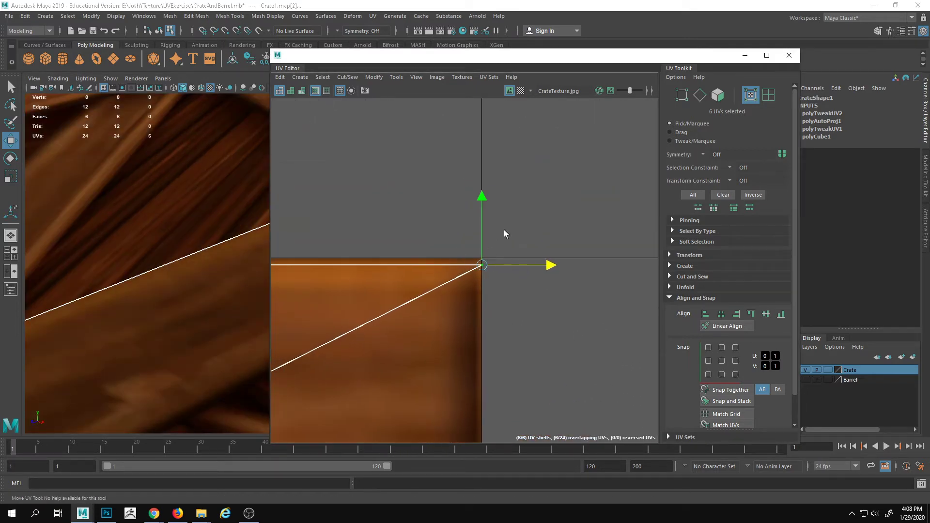
pyautogui.keyDown('alt'); pyautogui.moveTo(592, 327); pyautogui.dragTo(266, 348, button='right'); pyautogui.keyUp('alt')
pyautogui.keyDown('alt'); pyautogui.moveTo(562, 322); pyautogui.dragTo(462, 383, button='right'); pyautogui.keyUp('alt')
pyautogui.keyDown('alt'); pyautogui.moveTo(461, 389); pyautogui.dragTo(505, 237, button='middle'); pyautogui.keyUp('alt')
pyautogui.keyDown('alt'); pyautogui.moveTo(512, 285); pyautogui.dragTo(394, 400, button='right'); pyautogui.keyUp('alt')
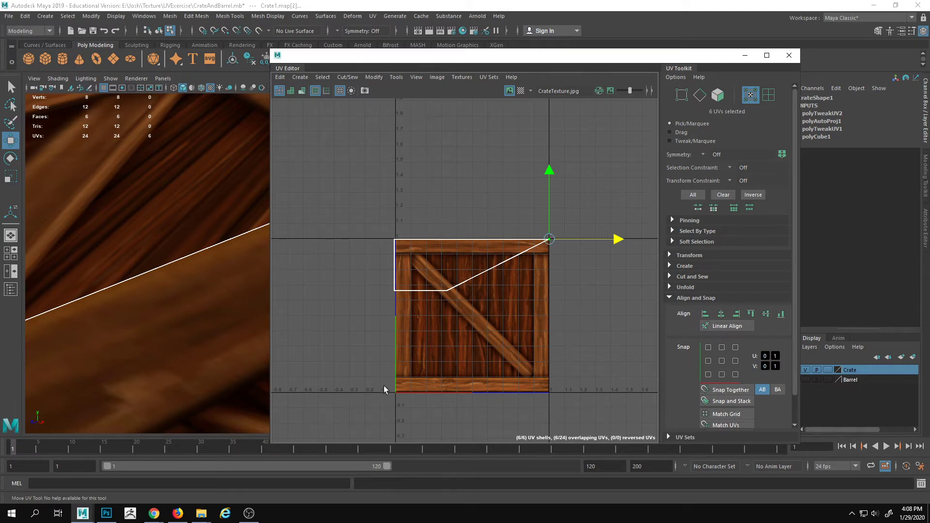
pyautogui.keyDown('alt'); pyautogui.moveTo(541, 176); pyautogui.dragTo(454, 228, button='middle'); pyautogui.keyUp('alt')
pyautogui.keyDown('alt'); pyautogui.moveTo(453, 228); pyautogui.dragTo(600, 279, button='right'); pyautogui.keyUp('alt')
pyautogui.keyDown('alt'); pyautogui.moveTo(391, 350); pyautogui.dragTo(438, 297, button='middle'); pyautogui.keyUp('alt')
pyautogui.keyDown('alt'); pyautogui.moveTo(439, 296); pyautogui.dragTo(671, 292, button='right'); pyautogui.keyUp('alt')
pyautogui.keyDown('alt'); pyautogui.moveTo(419, 275); pyautogui.dragTo(592, 269, button='right'); pyautogui.keyUp('alt')
pyautogui.keyDown('alt'); pyautogui.moveTo(592, 269); pyautogui.dragTo(342, 267, button='middle'); pyautogui.keyUp('alt')
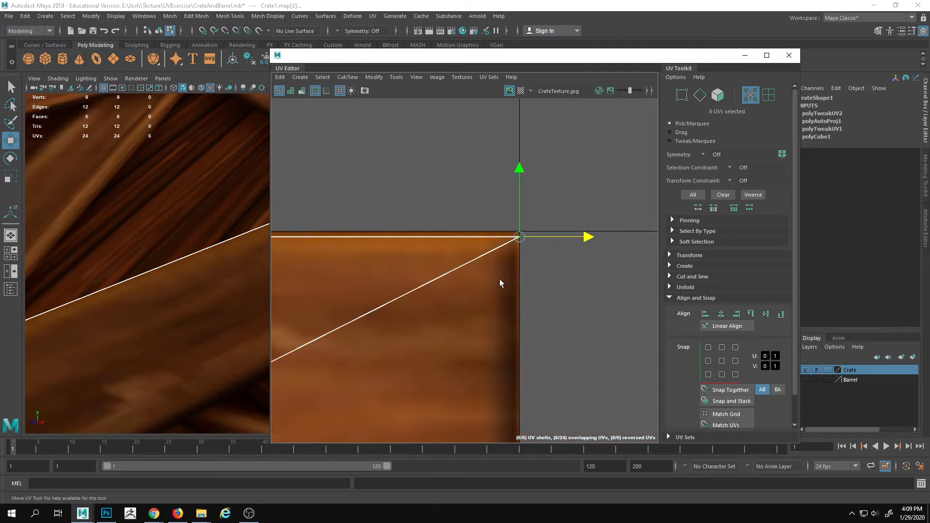
pyautogui.keyDown('alt'); pyautogui.moveTo(501, 280); pyautogui.dragTo(562, 279, button='right'); pyautogui.keyUp('alt')
pyautogui.keyDown('alt'); pyautogui.moveTo(562, 280); pyautogui.dragTo(555, 278, button='middle'); pyautogui.keyUp('alt')
# - Grid-snap the upper-right corner UVs in both directions exactly onto the crate texture's upper-right corner
pyautogui.press('x')
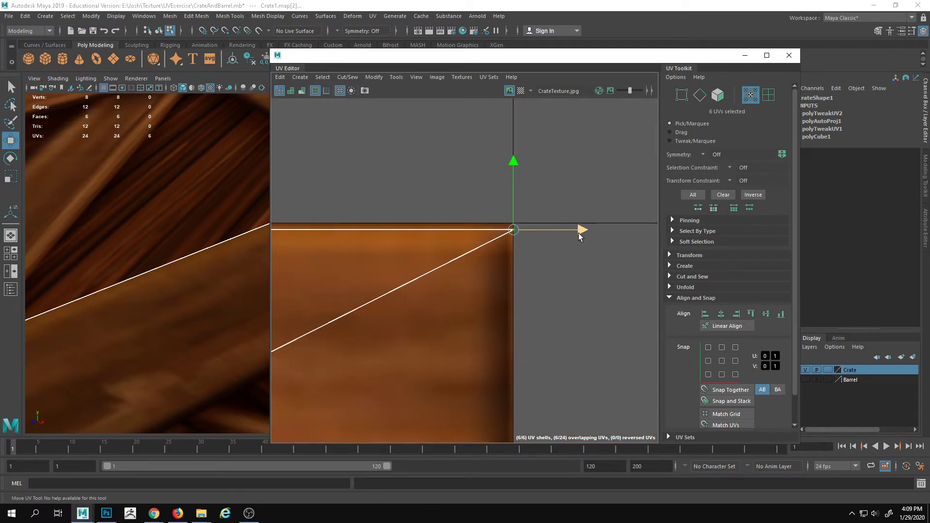
pyautogui.press('x')
pyautogui.moveTo(577, 231); pyautogui.dragTo(520, 236)
pyautogui.press('x')
pyautogui.moveTo(514, 235); pyautogui.dragTo(513, 237)
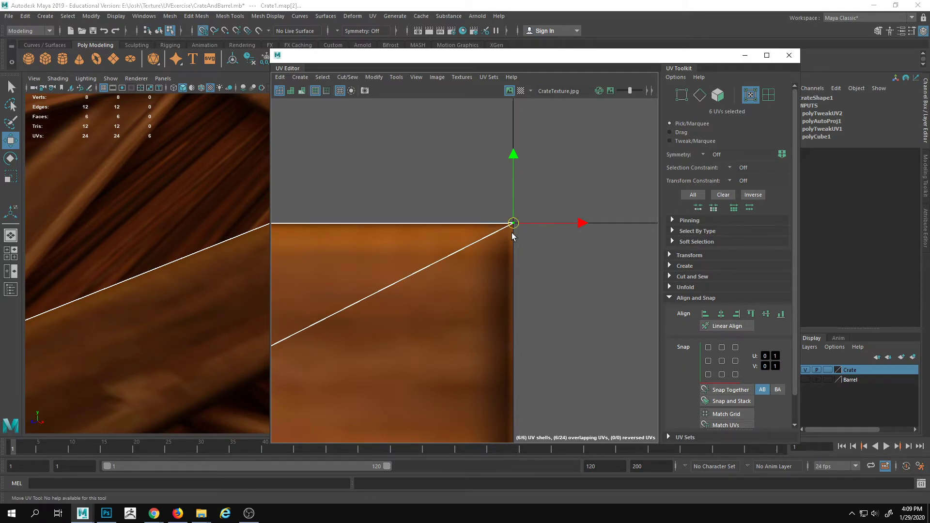
# - Select the stack's lower-right corner UVs and grid-snap them onto the crate texture's lower-right corner
pyautogui.keyDown('alt'); pyautogui.moveTo(605, 346); pyautogui.dragTo(360, 326, button='right'); pyautogui.keyUp('alt')
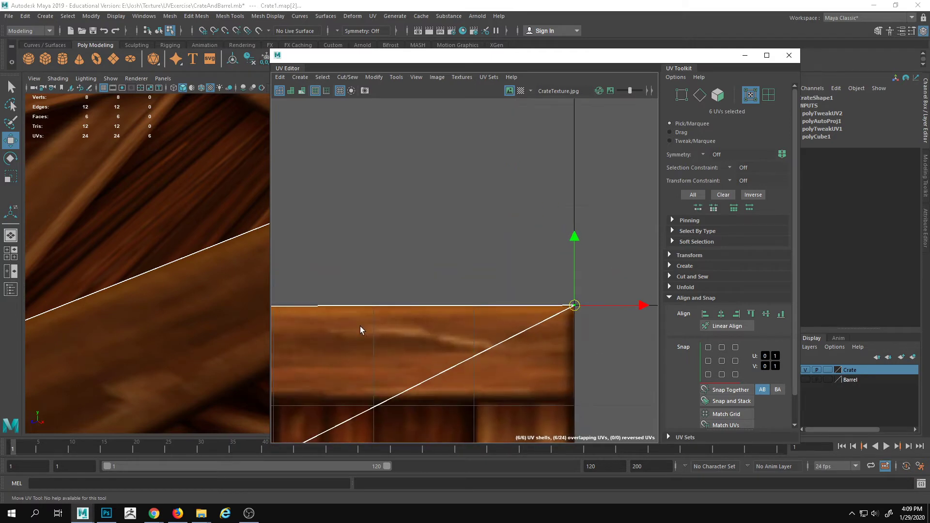
pyautogui.keyDown('alt'); pyautogui.moveTo(572, 334); pyautogui.dragTo(480, 323, button='right'); pyautogui.keyUp('alt')
pyautogui.keyDown('alt'); pyautogui.moveTo(388, 335); pyautogui.dragTo(430, 200, button='middle'); pyautogui.keyUp('alt')
pyautogui.keyDown('alt'); pyautogui.moveTo(538, 290); pyautogui.dragTo(407, 217, button='right'); pyautogui.keyUp('alt')
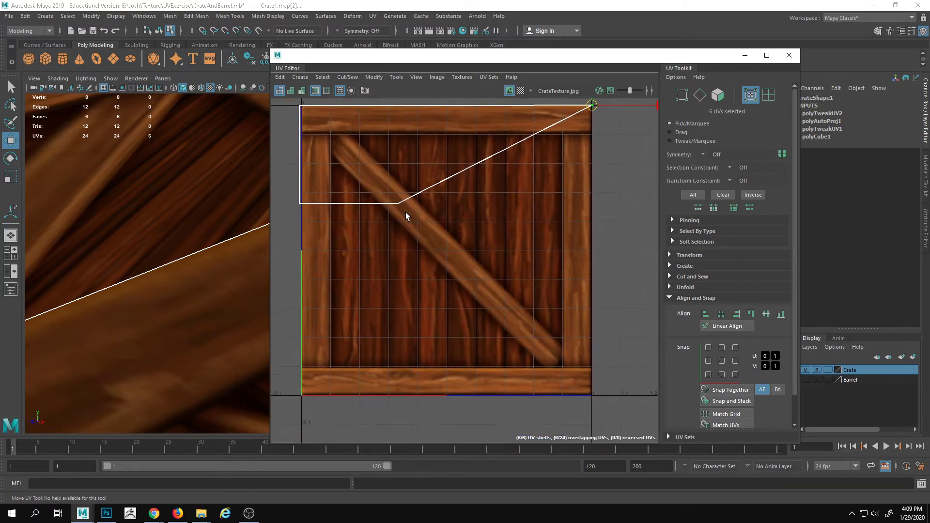
pyautogui.moveTo(389, 194); pyautogui.dragTo(412, 219)
pyautogui.keyDown('alt'); pyautogui.moveTo(470, 263); pyautogui.dragTo(449, 222, button='middle'); pyautogui.keyUp('alt')
pyautogui.press('x')
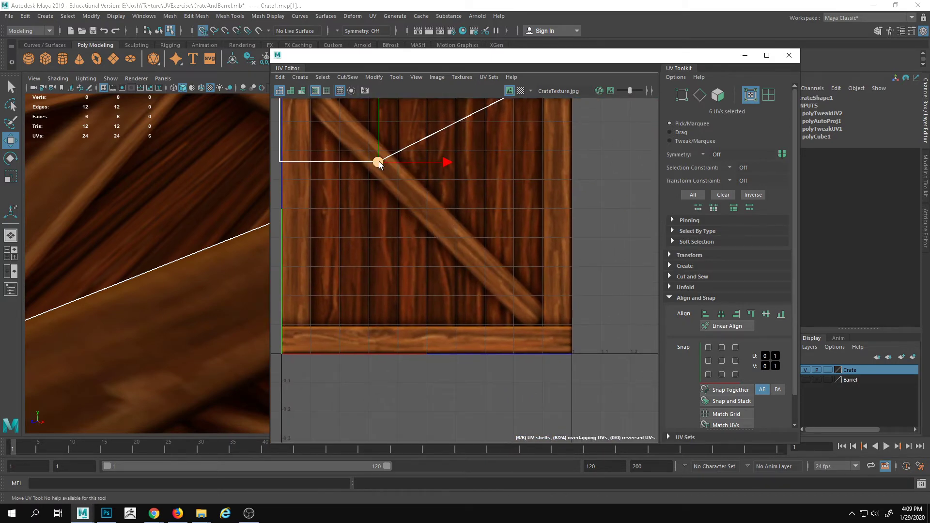
pyautogui.moveTo(380, 165); pyautogui.dragTo(573, 354)
# - Select the stack's lower-left corner UVs and grid-snap them onto the crate texture's lower-left corner
pyautogui.keyDown('alt'); pyautogui.moveTo(456, 339); pyautogui.dragTo(592, 373, button='middle'); pyautogui.keyUp('alt')
pyautogui.keyDown('alt'); pyautogui.moveTo(593, 373); pyautogui.dragTo(481, 331, button='right'); pyautogui.keyUp('alt')
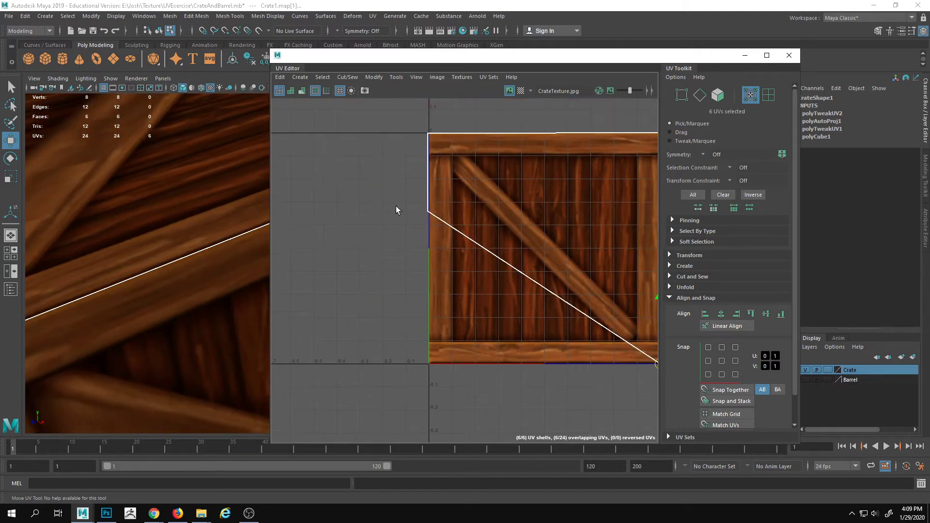
pyautogui.click(427, 212)
pyautogui.press('x')
pyautogui.moveTo(428, 211); pyautogui.dragTo(428, 370)
# - Select the stack's upper-left corner UVs and grid-snap them onto the crate texture's upper-left corner
pyautogui.keyDown('alt'); pyautogui.moveTo(446, 198); pyautogui.dragTo(462, 305, button='middle'); pyautogui.keyUp('alt')
pyautogui.moveTo(416, 214); pyautogui.dragTo(503, 249)
pyautogui.scroll(5, 486, 332)
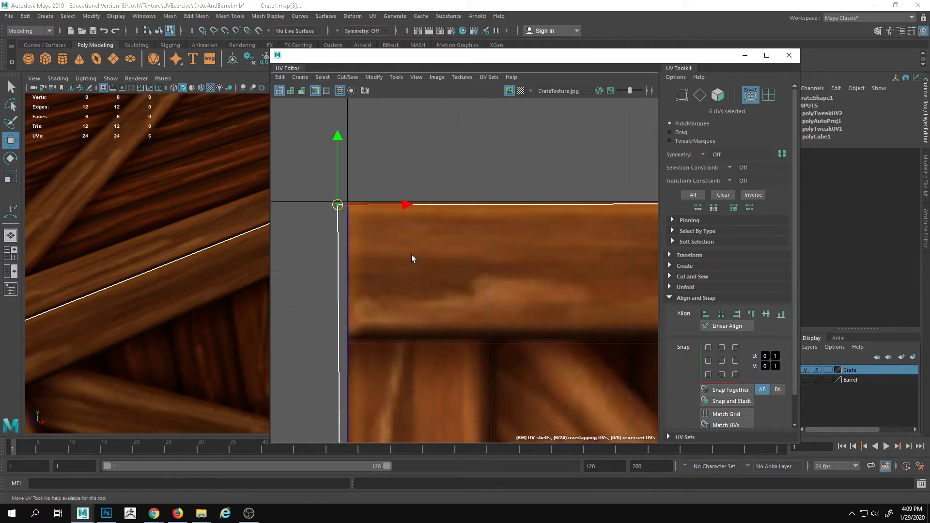
pyautogui.press('x')
pyautogui.moveTo(338, 204); pyautogui.dragTo(363, 194)
# - Close the UV Editor, view the whole textured crate in the perspective view and clear the selection
pyautogui.keyDown('alt'); pyautogui.moveTo(490, 233); pyautogui.dragTo(180, 271, button='right'); pyautogui.keyUp('alt')
pyautogui.keyDown('alt'); pyautogui.moveTo(424, 294); pyautogui.dragTo(378, 318, button='middle'); pyautogui.keyUp('alt')
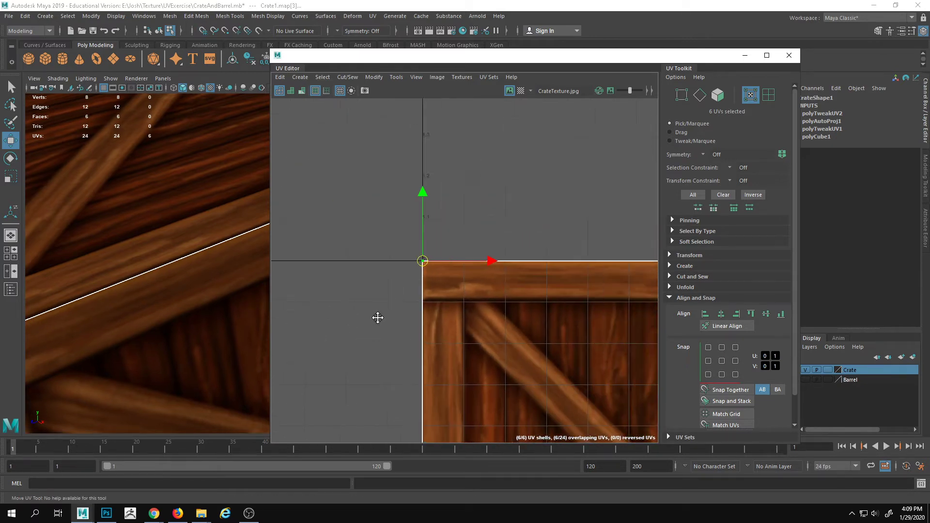
pyautogui.keyDown('alt'); pyautogui.moveTo(378, 318); pyautogui.dragTo(271, 290, button='right'); pyautogui.keyUp('alt')
pyautogui.keyDown('alt'); pyautogui.moveTo(487, 286); pyautogui.dragTo(489, 263, button='middle'); pyautogui.keyUp('alt')
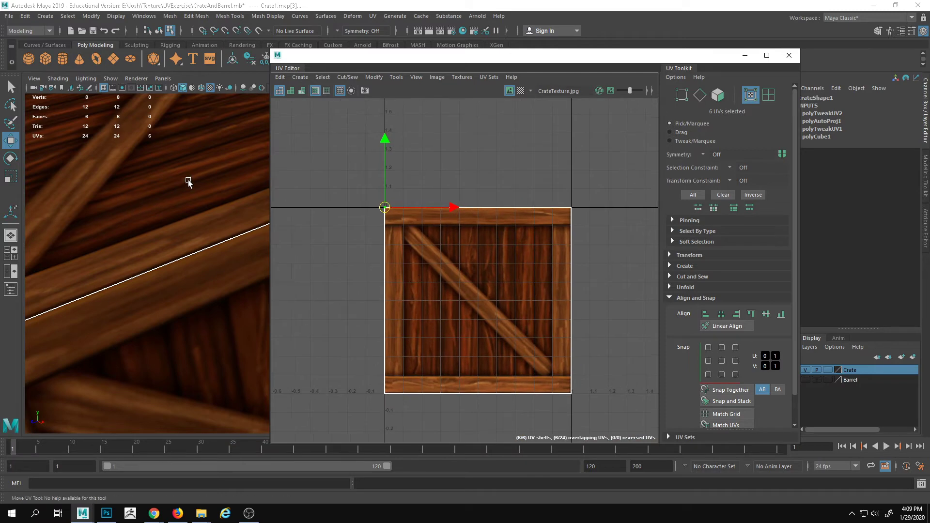
pyautogui.click(790, 58)
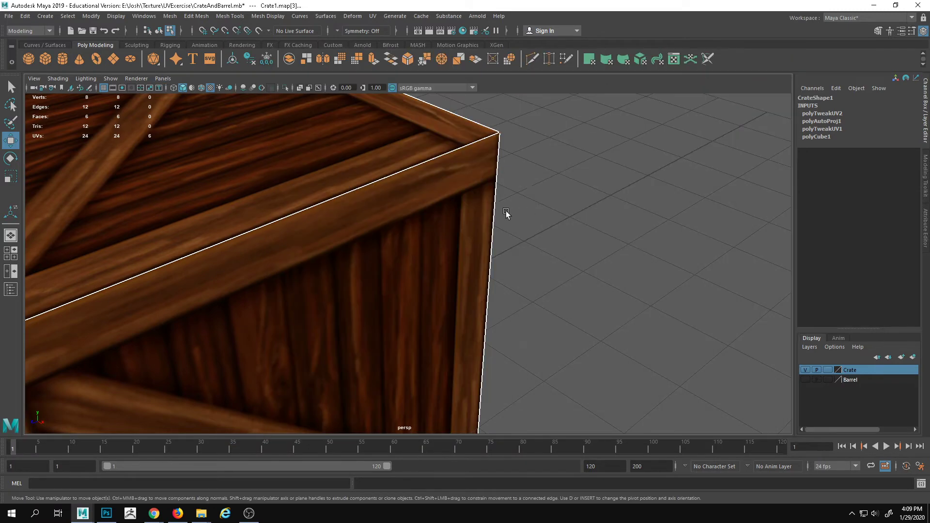
pyautogui.keyDown('alt'); pyautogui.moveTo(507, 213); pyautogui.dragTo(409, 130, button='right'); pyautogui.keyUp('alt')
pyautogui.keyDown('alt'); pyautogui.moveTo(436, 194); pyautogui.dragTo(506, 298); pyautogui.keyUp('alt')
pyautogui.click(502, 305)
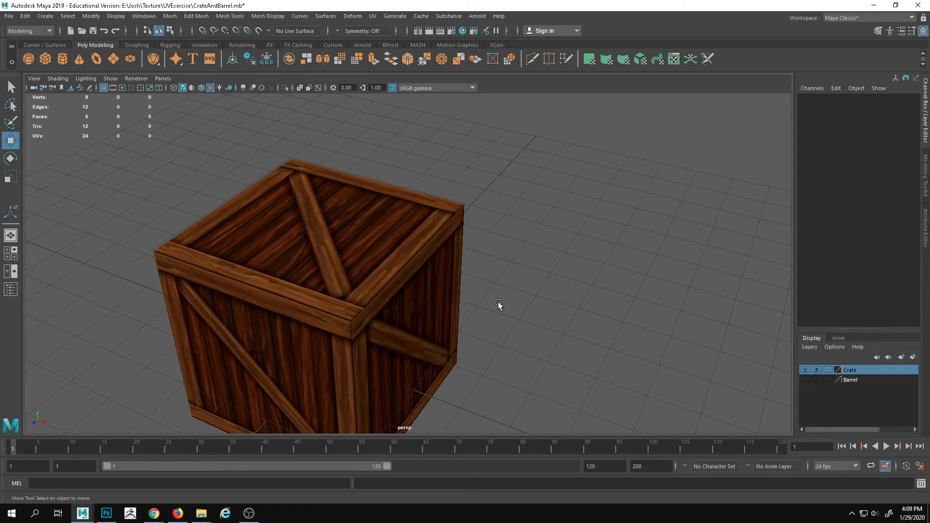
# - Hide the Crate display layer, show the Barrel layer and select the barrel
pyautogui.click(417, 281)
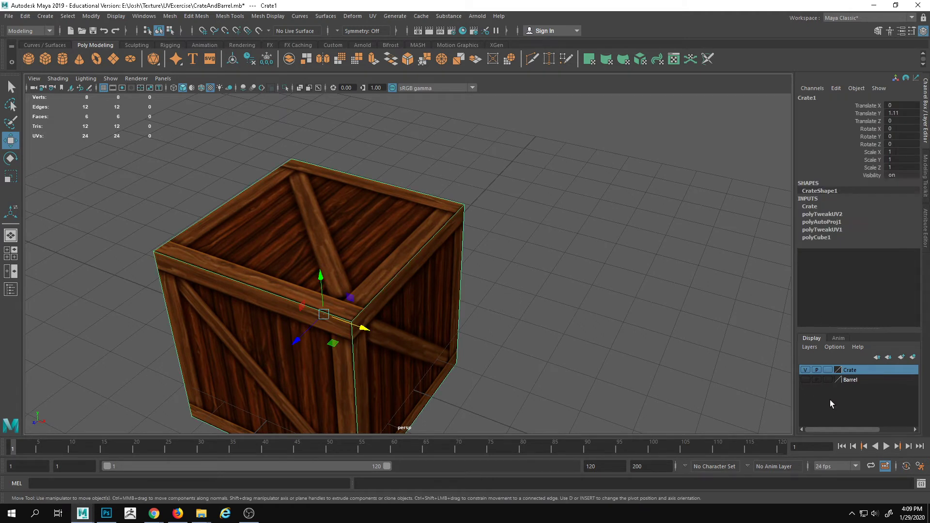
pyautogui.click(811, 370)
pyautogui.click(708, 350)
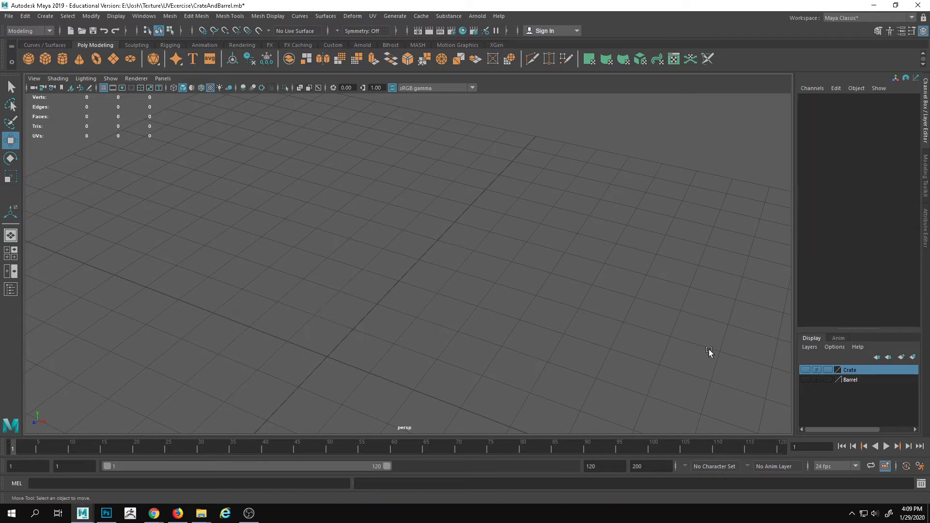
pyautogui.click(804, 379)
pyautogui.click(314, 272)
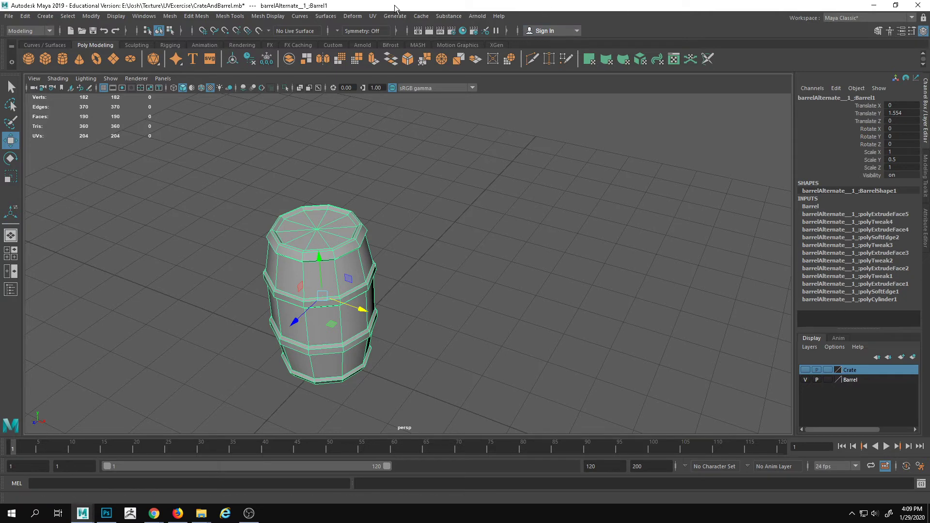
# - Open the UV Editor for the barrel and place its window so the barrel stays visible beside it
pyautogui.click(366, 18)
pyautogui.click(383, 31)
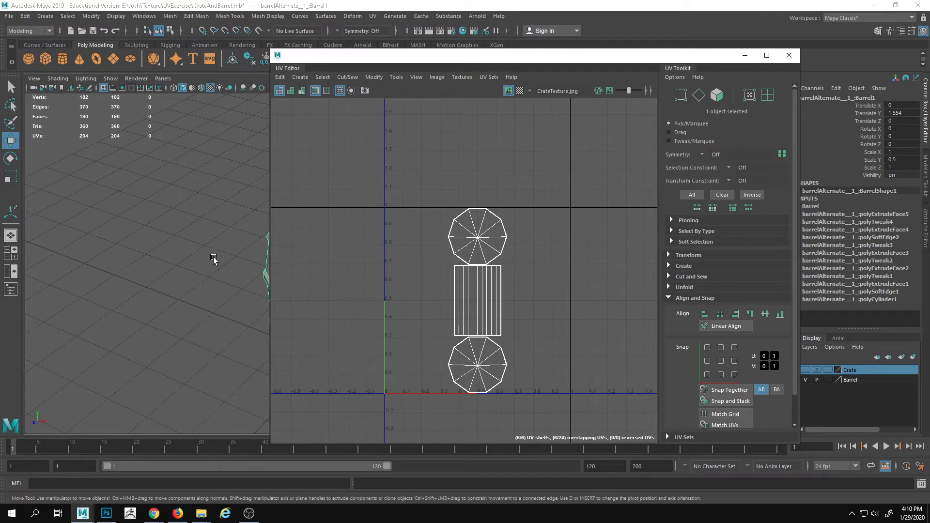
pyautogui.moveTo(419, 57); pyautogui.dragTo(576, 75)
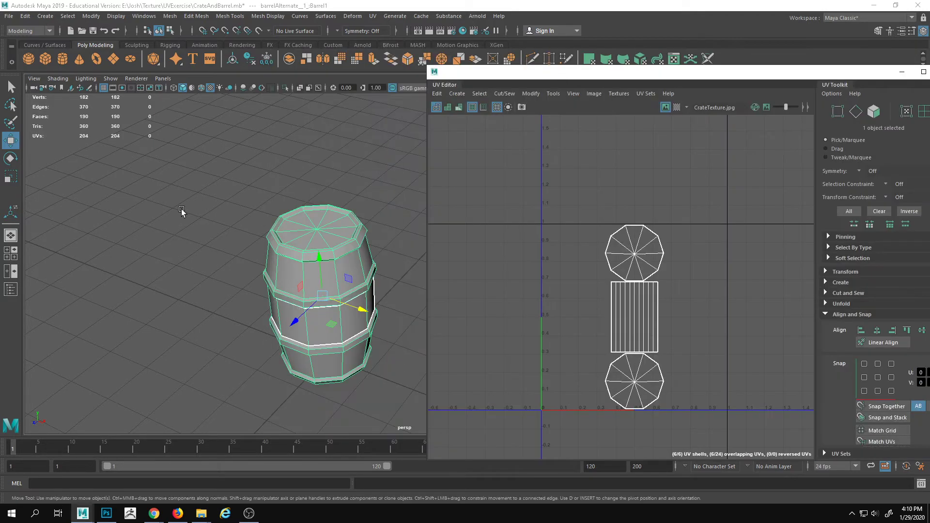
# - Create a default polygon cylinder and move it out beside the barrel for comparison
pyautogui.click(182, 190)
pyautogui.hotkey('ctrl', 'z')
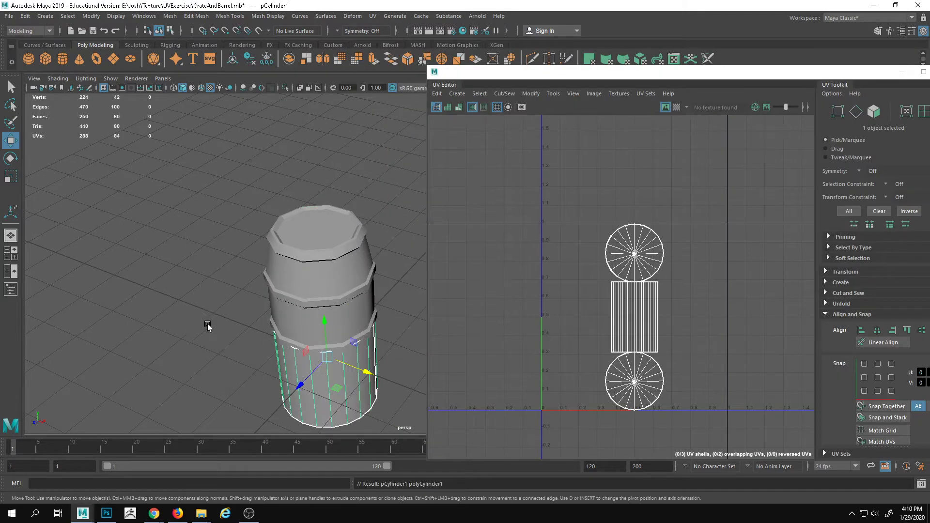
pyautogui.moveTo(368, 373); pyautogui.dragTo(227, 320)
pyautogui.keyDown('alt'); pyautogui.moveTo(236, 351); pyautogui.dragTo(240, 286); pyautogui.keyUp('alt')
pyautogui.keyDown('alt'); pyautogui.moveTo(162, 235); pyautogui.dragTo(212, 231); pyautogui.keyUp('alt')
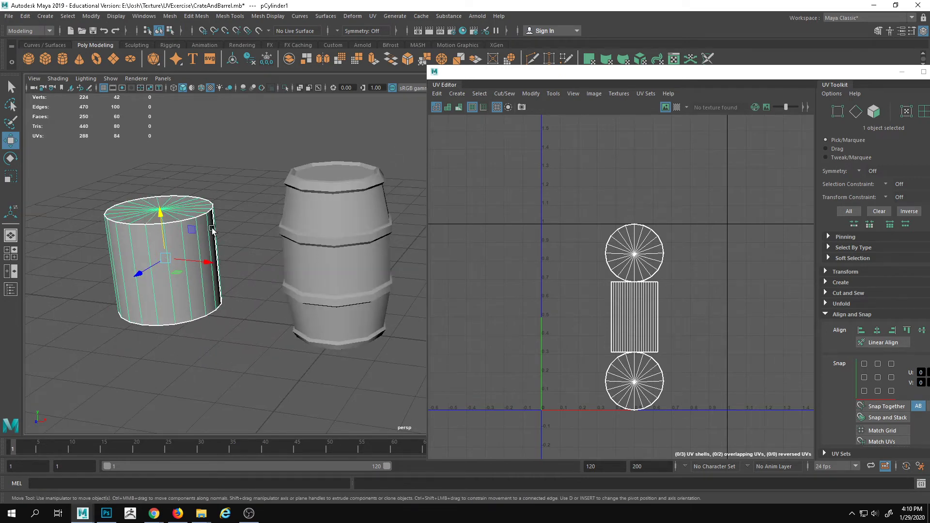
# - Compare the barrel's UV layout with the cylinder's and delete the cylinder
pyautogui.click(334, 251)
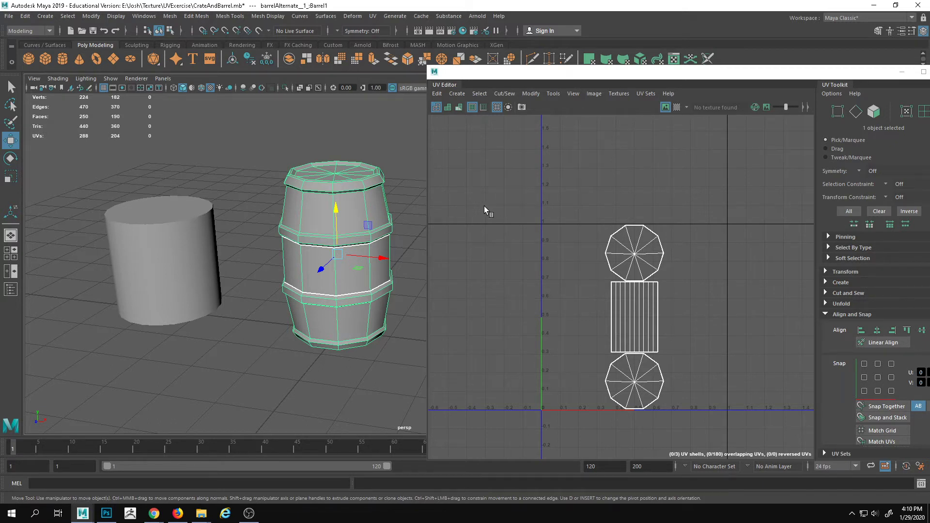
pyautogui.click(156, 232)
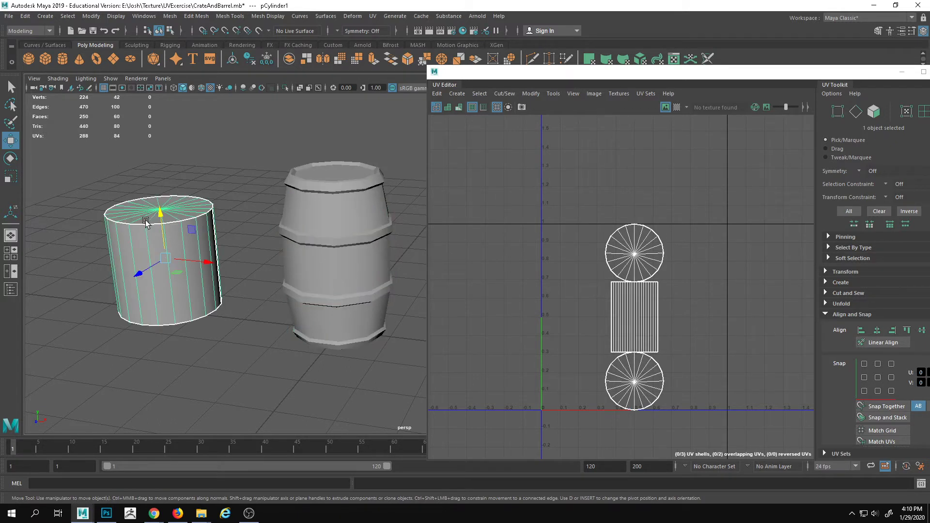
pyautogui.press('Delete')
# - Select the barrel, switch to face selection and select the ring of side faces in its upper section
pyautogui.keyDown('alt'); pyautogui.moveTo(376, 240); pyautogui.dragTo(337, 213, button='middle'); pyautogui.keyUp('alt')
pyautogui.click(338, 208)
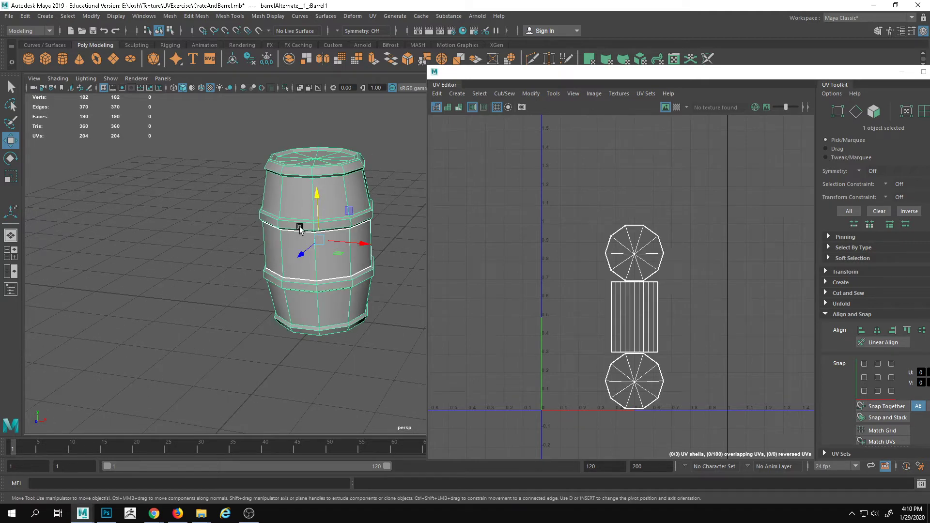
pyautogui.keyDown('alt'); pyautogui.moveTo(297, 193); pyautogui.dragTo(243, 152); pyautogui.keyUp('alt')
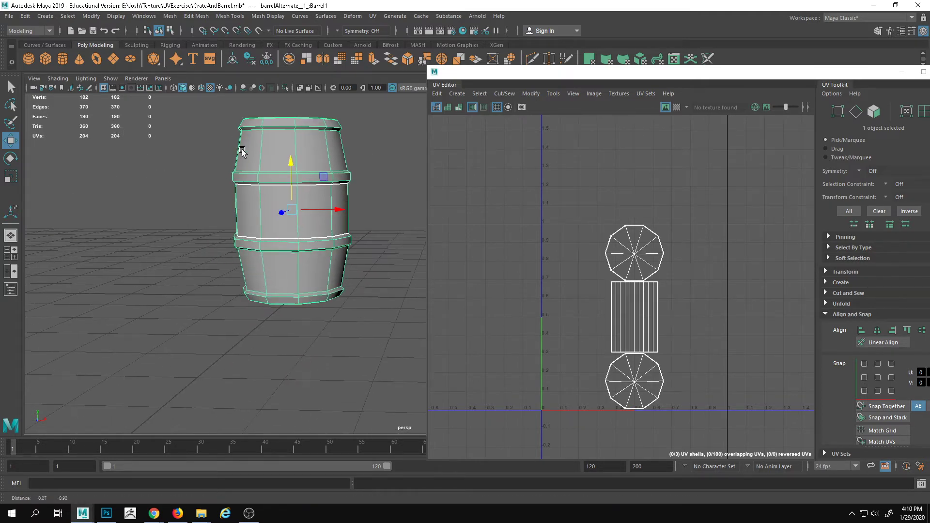
pyautogui.keyDown('alt'); pyautogui.moveTo(284, 144); pyautogui.dragTo(267, 161, button='middle'); pyautogui.keyUp('alt')
pyautogui.moveTo(288, 173); pyautogui.dragTo(287, 202, button='right')
pyautogui.moveTo(193, 162); pyautogui.dragTo(460, 179)
# - Examine the selected upper ring of faces from all around and inspect the barrel's middle and lower sections
pyautogui.keyDown('alt'); pyautogui.moveTo(328, 153); pyautogui.dragTo(195, 203); pyautogui.keyUp('alt')
pyautogui.keyDown('alt'); pyautogui.moveTo(314, 183); pyautogui.dragTo(270, 322, button='middle'); pyautogui.keyUp('alt')
pyautogui.keyDown('alt'); pyautogui.moveTo(270, 321); pyautogui.dragTo(291, 326); pyautogui.keyUp('alt')
pyautogui.keyDown('alt'); pyautogui.moveTo(387, 339); pyautogui.dragTo(213, 300, button='middle'); pyautogui.keyUp('alt')
pyautogui.keyDown('alt'); pyautogui.moveTo(271, 310); pyautogui.dragTo(296, 315, button='right'); pyautogui.keyUp('alt')
pyautogui.keyDown('alt'); pyautogui.moveTo(281, 310); pyautogui.dragTo(376, 253, button='middle'); pyautogui.keyUp('alt')
pyautogui.keyDown('alt'); pyautogui.moveTo(407, 252); pyautogui.dragTo(361, 256); pyautogui.keyUp('alt')
pyautogui.keyDown('alt'); pyautogui.moveTo(362, 256); pyautogui.dragTo(185, 239, button='middle'); pyautogui.keyUp('alt')
pyautogui.keyDown('alt'); pyautogui.moveTo(194, 241); pyautogui.dragTo(245, 245, button='right'); pyautogui.keyUp('alt')
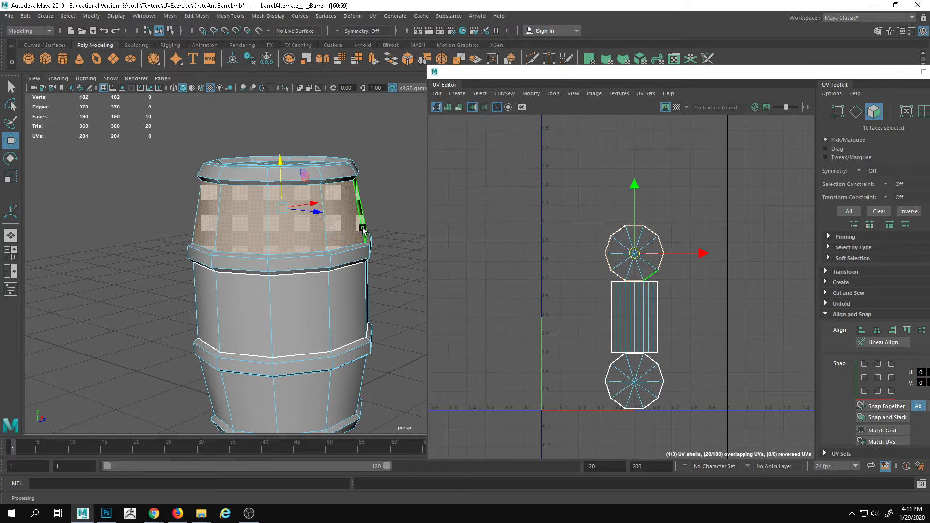
pyautogui.keyDown('alt'); pyautogui.moveTo(306, 265); pyautogui.dragTo(307, 178, button='middle'); pyautogui.keyUp('alt')
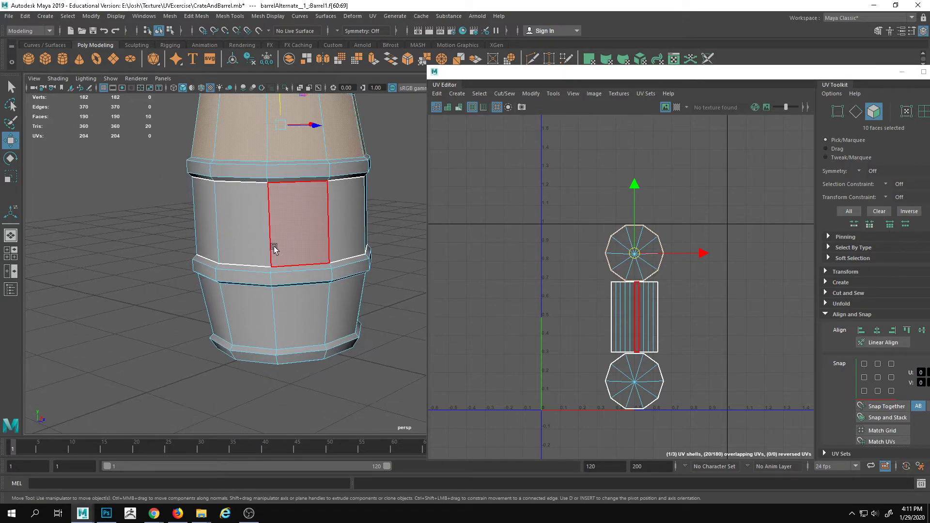
pyautogui.keyDown('alt'); pyautogui.moveTo(275, 249); pyautogui.dragTo(330, 213); pyautogui.keyUp('alt')
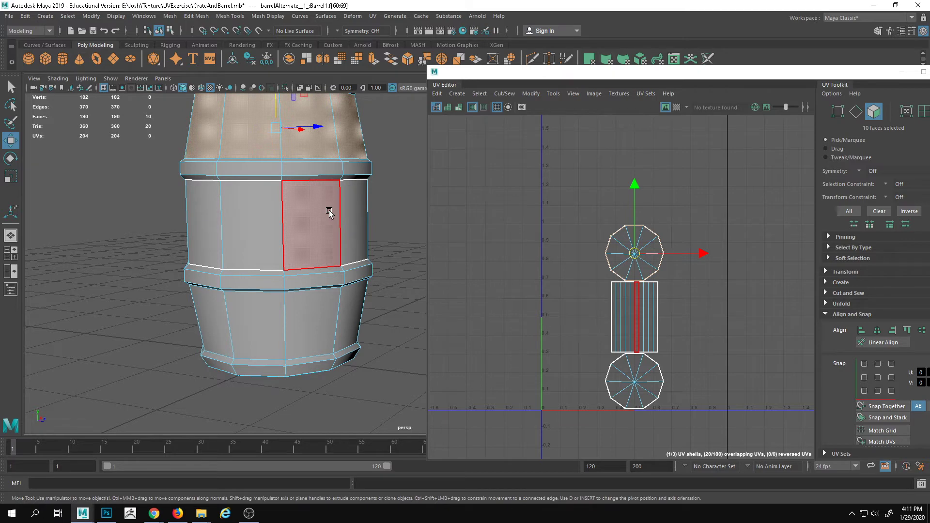
# - Select the first five strips of the rectangular UV shell to check which barrel faces they cover, and return to object selection
pyautogui.scroll(3, 567, 315)
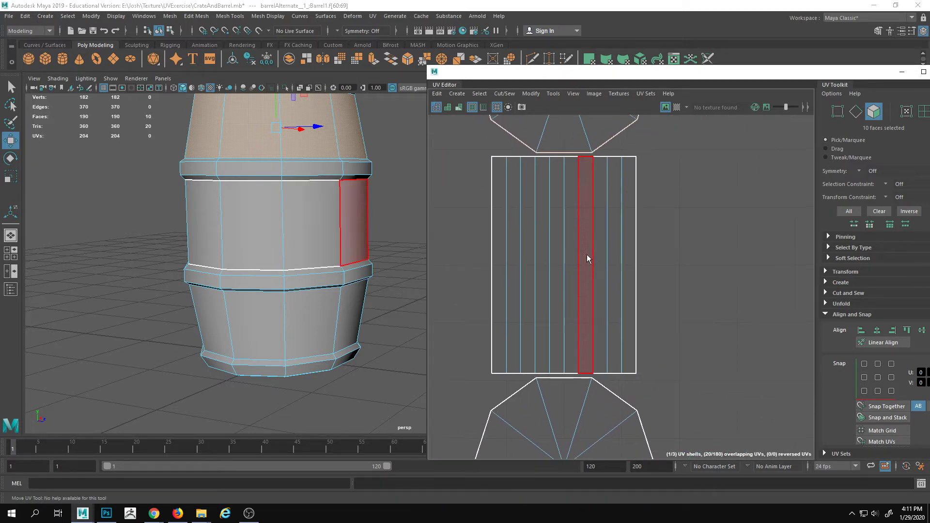
pyautogui.click(503, 208)
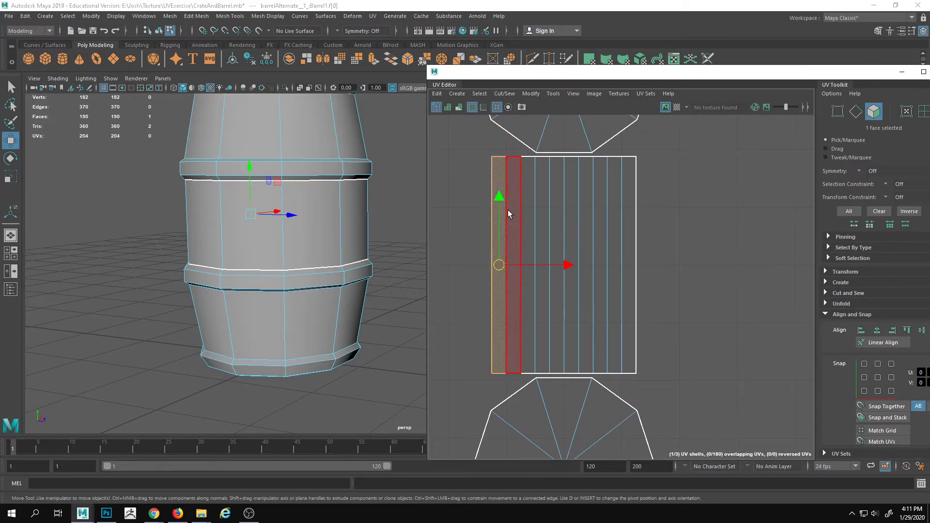
pyautogui.keyDown('shift'); pyautogui.click(556, 206); pyautogui.keyUp('shift')
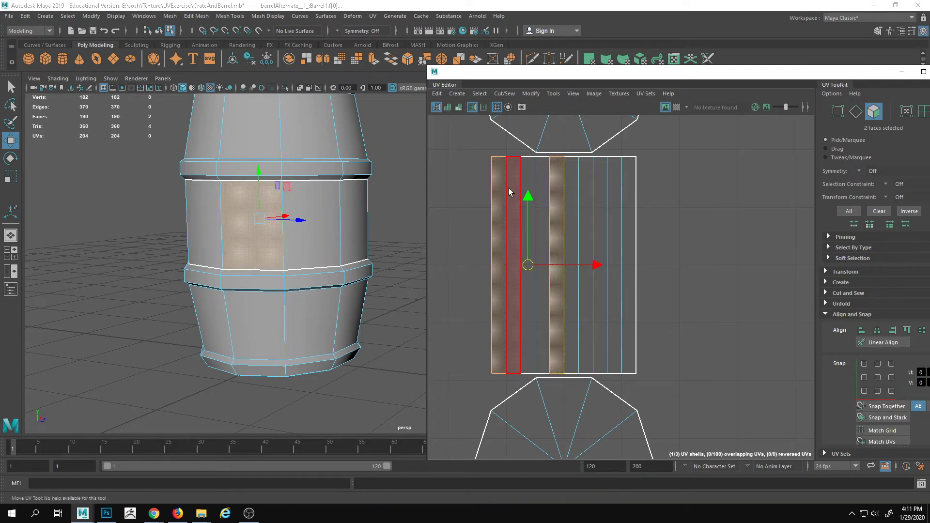
pyautogui.keyDown('shift'); pyautogui.click(513, 194); pyautogui.keyUp('shift')
pyautogui.keyDown('shift'); pyautogui.click(527, 197); pyautogui.keyUp('shift')
pyautogui.keyDown('shift'); pyautogui.click(542, 201); pyautogui.keyUp('shift')
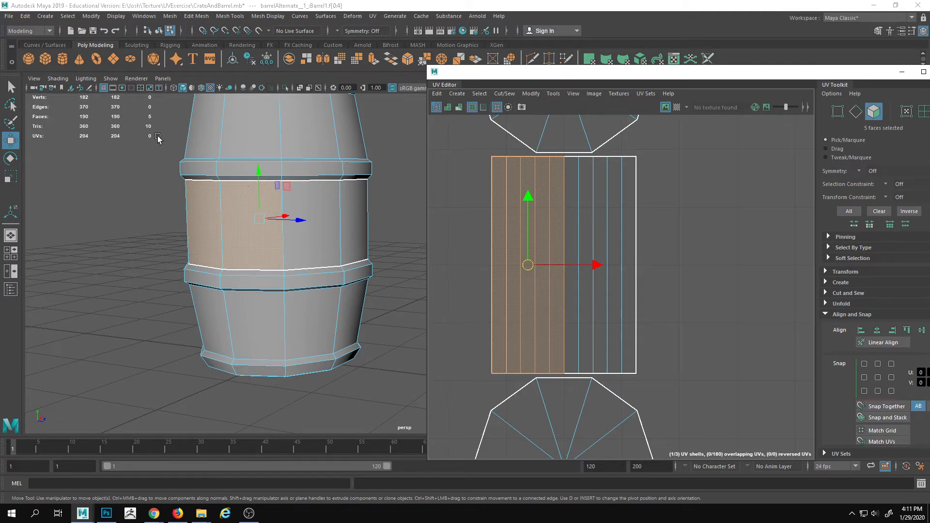
pyautogui.moveTo(266, 212); pyautogui.dragTo(305, 187, button='right')
# - Switch the viewport to the front orthographic view and frame the whole barrel
pyautogui.scroll(-1, 306, 188)
pyautogui.scroll(-4, 332, 212)
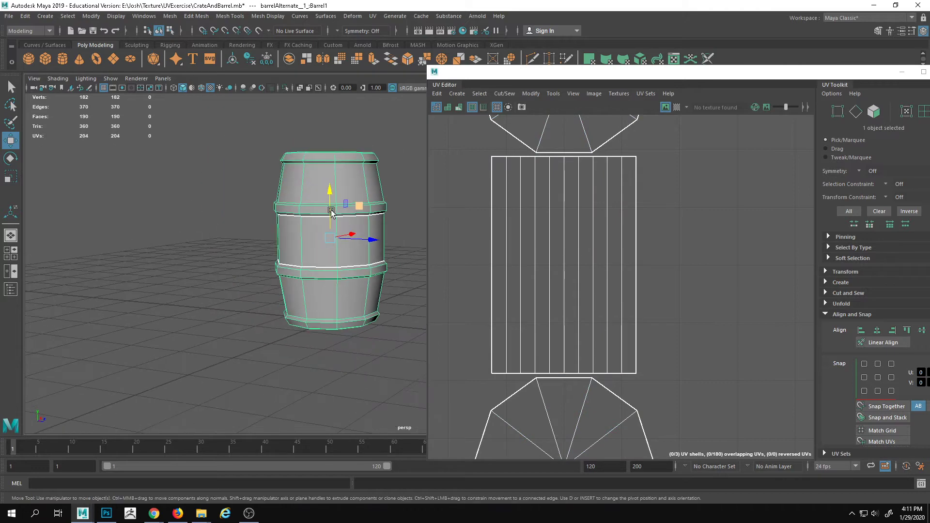
pyautogui.keyDown('alt'); pyautogui.moveTo(332, 211); pyautogui.dragTo(332, 200); pyautogui.keyUp('alt')
pyautogui.keyDown('alt'); pyautogui.moveTo(300, 181); pyautogui.dragTo(142, 173, button='middle'); pyautogui.keyUp('alt')
pyautogui.click(172, 80)
pyautogui.moveTo(195, 107)
pyautogui.click(277, 111)
pyautogui.keyDown('alt'); pyautogui.moveTo(320, 187); pyautogui.dragTo(406, 200, button='right'); pyautogui.keyUp('alt')
pyautogui.keyDown('alt'); pyautogui.moveTo(405, 199); pyautogui.dragTo(449, 268, button='middle'); pyautogui.keyUp('alt')
pyautogui.keyDown('alt'); pyautogui.moveTo(449, 268); pyautogui.dragTo(678, 291, button='right'); pyautogui.keyUp('alt')
pyautogui.keyDown('alt'); pyautogui.moveTo(241, 265); pyautogui.dragTo(439, 248, button='middle'); pyautogui.keyUp('alt')
# - Select all side faces of the barrel's upper, middle and lower sections, leaving out the raised hoops
pyautogui.moveTo(327, 239); pyautogui.dragTo(346, 341, button='right')
pyautogui.moveTo(183, 182); pyautogui.dragTo(431, 206)
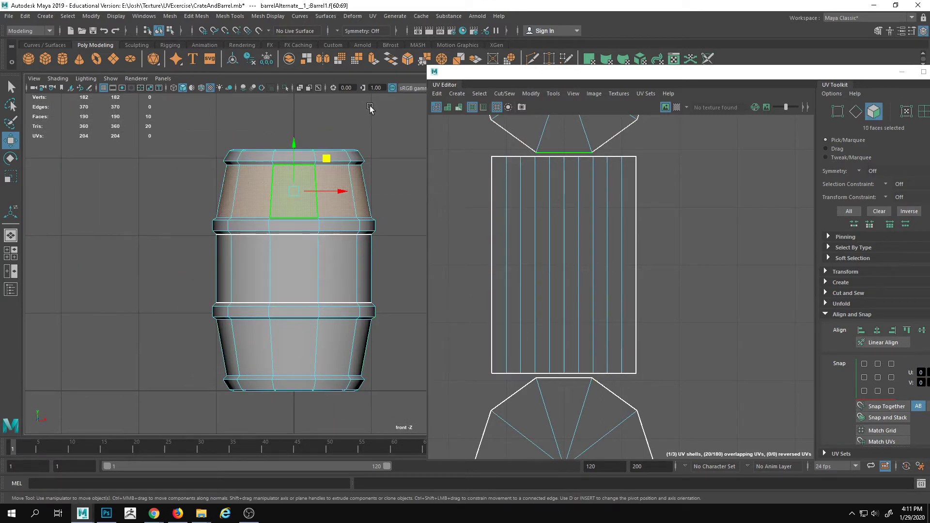
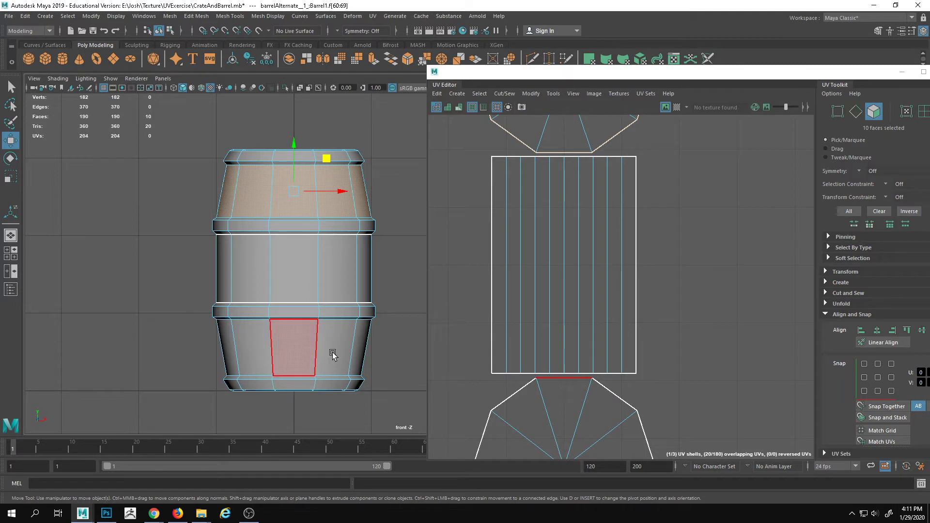
pyautogui.keyDown('shift'); pyautogui.moveTo(222, 266); pyautogui.dragTo(434, 273); pyautogui.keyUp('shift')
pyautogui.keyDown('shift'); pyautogui.moveTo(194, 351); pyautogui.dragTo(436, 358); pyautogui.keyUp('shift')
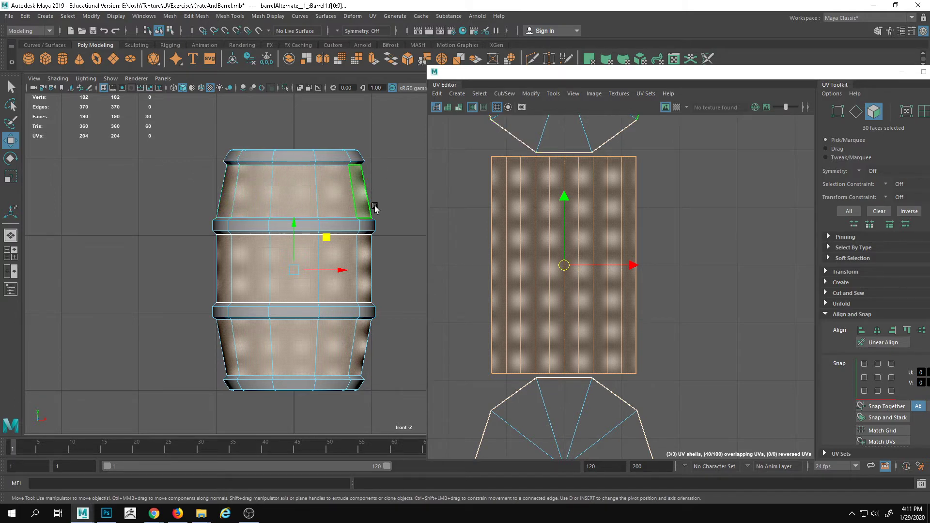
pyautogui.moveTo(309, 185); pyautogui.dragTo(311, 212, button='right')
pyautogui.moveTo(167, 184); pyautogui.dragTo(422, 209)
pyautogui.keyDown('shift'); pyautogui.moveTo(219, 276); pyautogui.dragTo(426, 286); pyautogui.keyUp('shift')
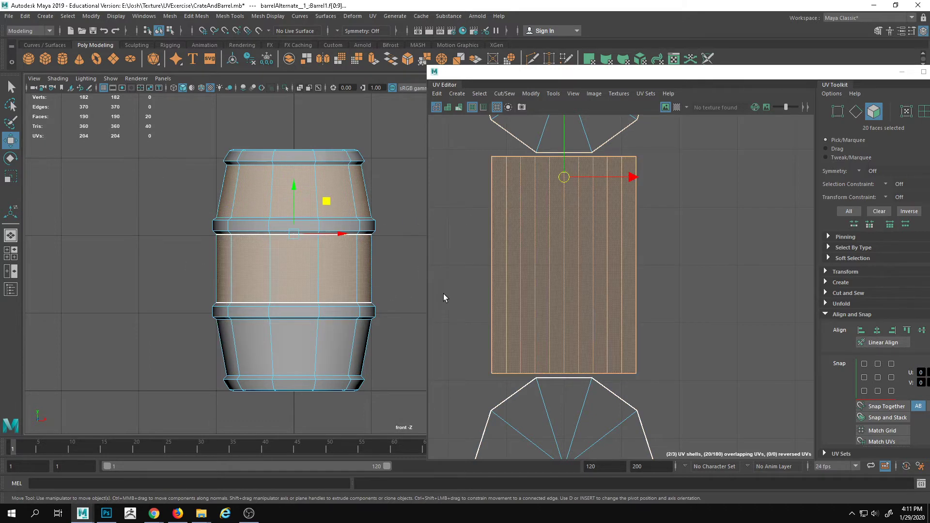
pyautogui.moveTo(175, 345); pyautogui.dragTo(462, 357)
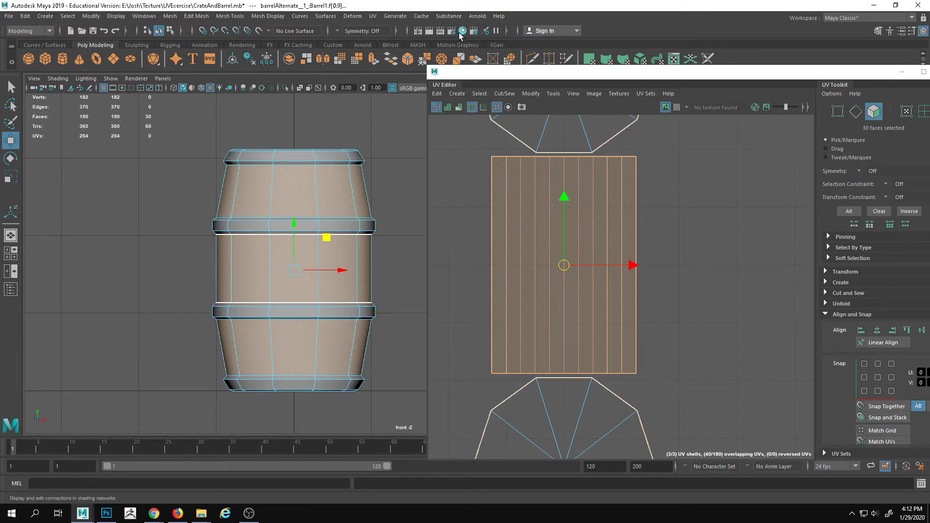
# - Return to object selection, assign the barrelMat material to the whole barrel in the Hypershade and minimize that window
pyautogui.press('F8')
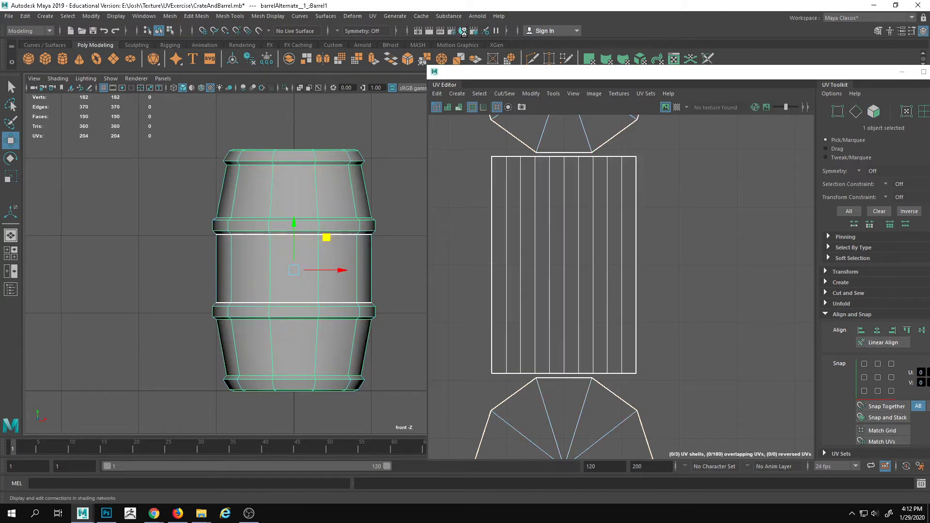
pyautogui.click(464, 32)
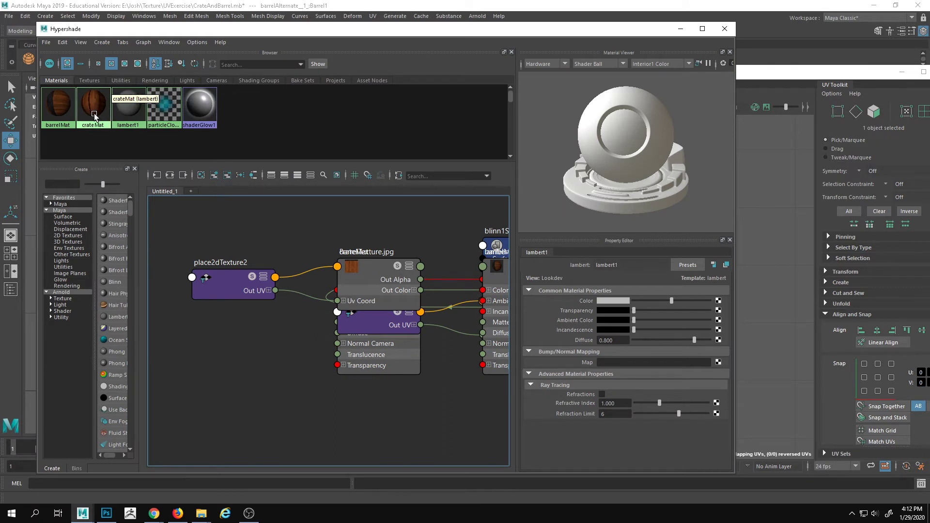
pyautogui.moveTo(86, 117); pyautogui.dragTo(58, 113, button='right')
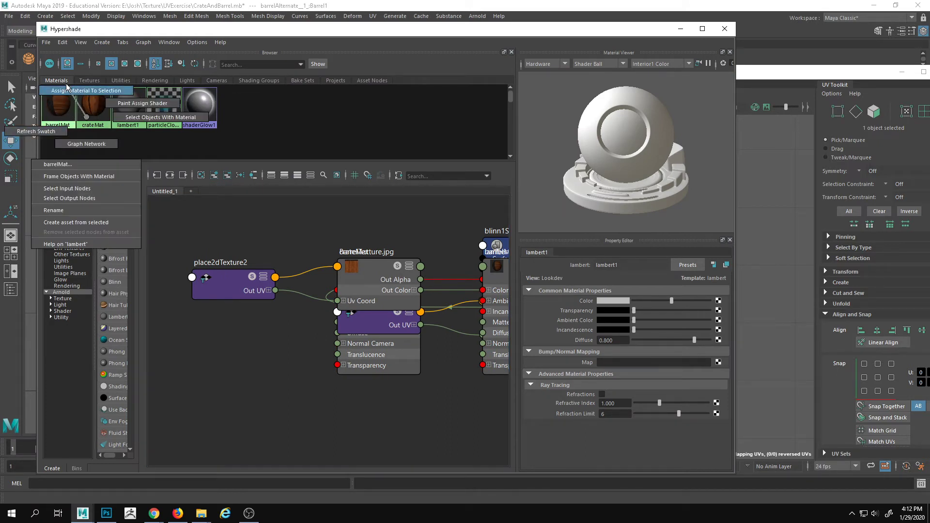
pyautogui.click(681, 29)
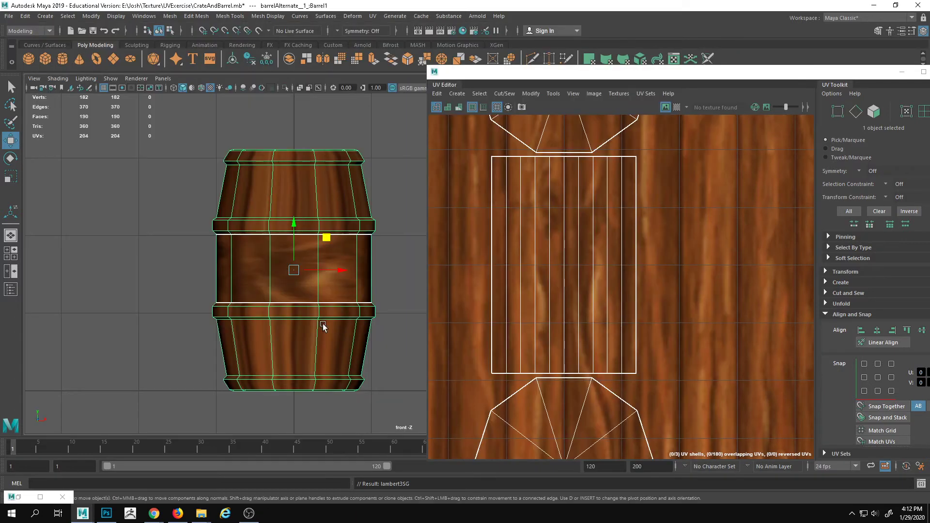
# - Apply a cylindrical UV projection to the 30 selected side faces of the barrel
pyautogui.moveTo(310, 239); pyautogui.dragTo(312, 293, button='right')
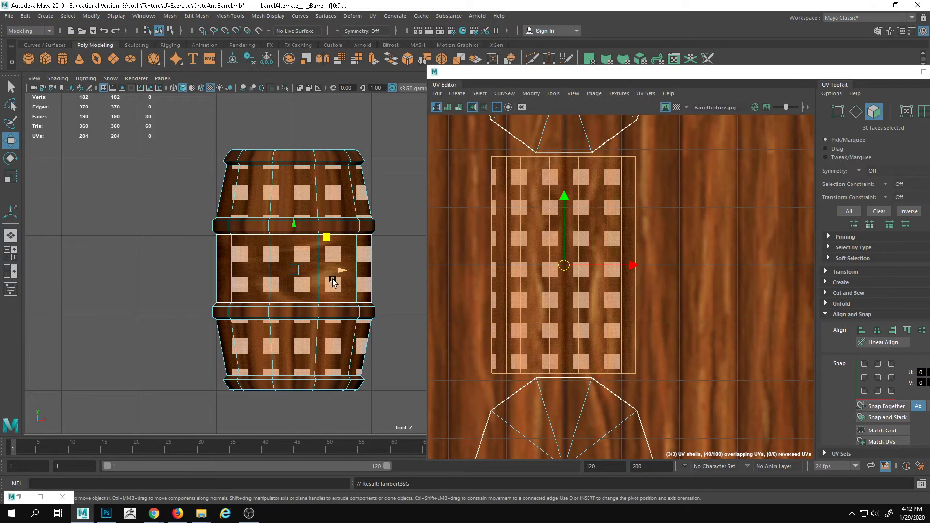
pyautogui.click(374, 18)
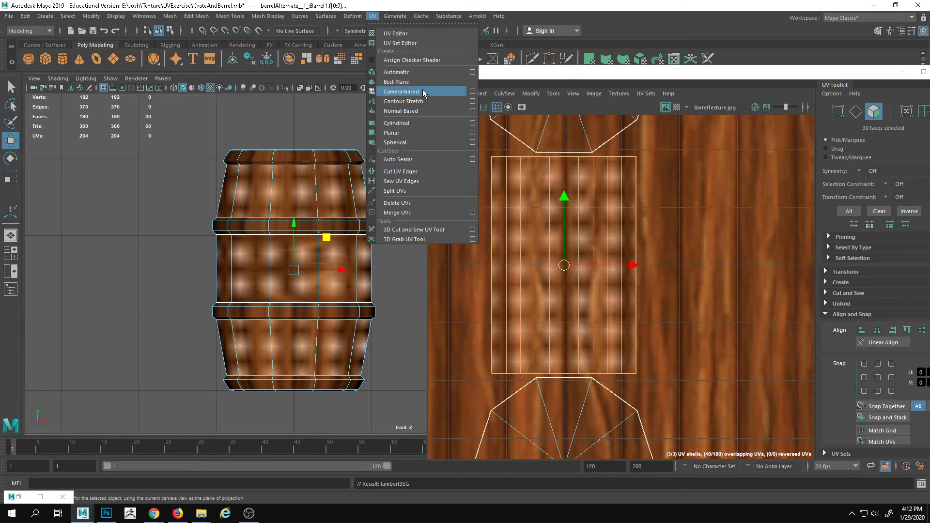
pyautogui.click(419, 122)
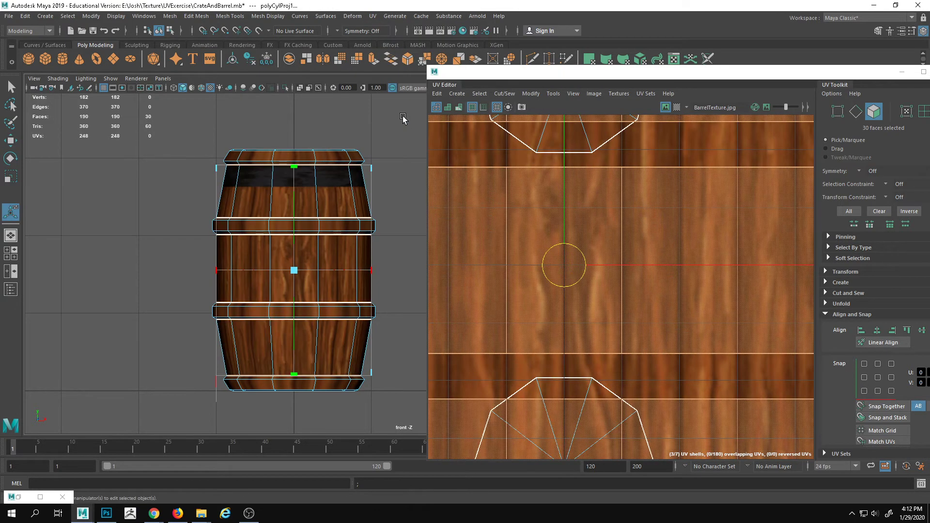
pyautogui.keyDown('alt'); pyautogui.moveTo(711, 258); pyautogui.dragTo(416, 240, button='right'); pyautogui.keyUp('alt')
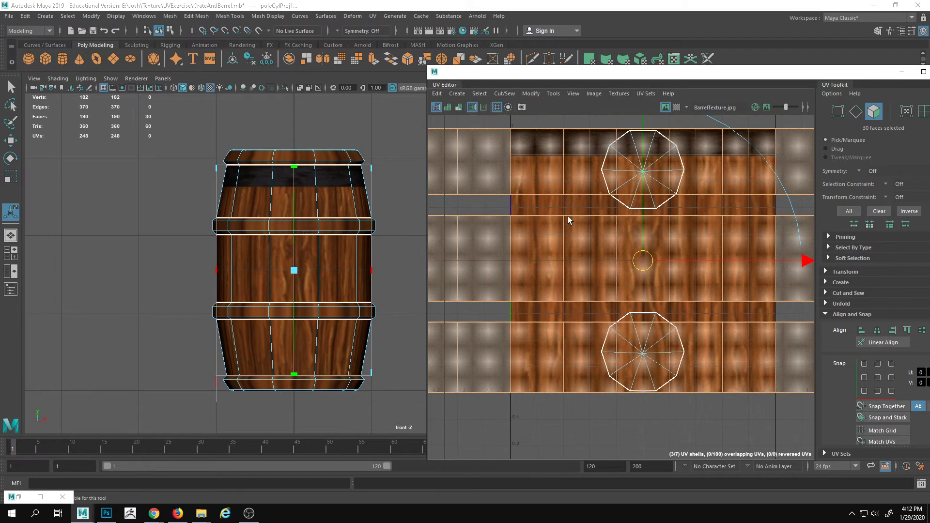
pyautogui.keyDown('alt'); pyautogui.moveTo(569, 219); pyautogui.dragTo(551, 219, button='middle'); pyautogui.keyUp('alt')
# - Switch the viewport to the perspective camera and examine how the wood texture wraps around the barrel
pyautogui.click(179, 82)
pyautogui.moveTo(204, 90)
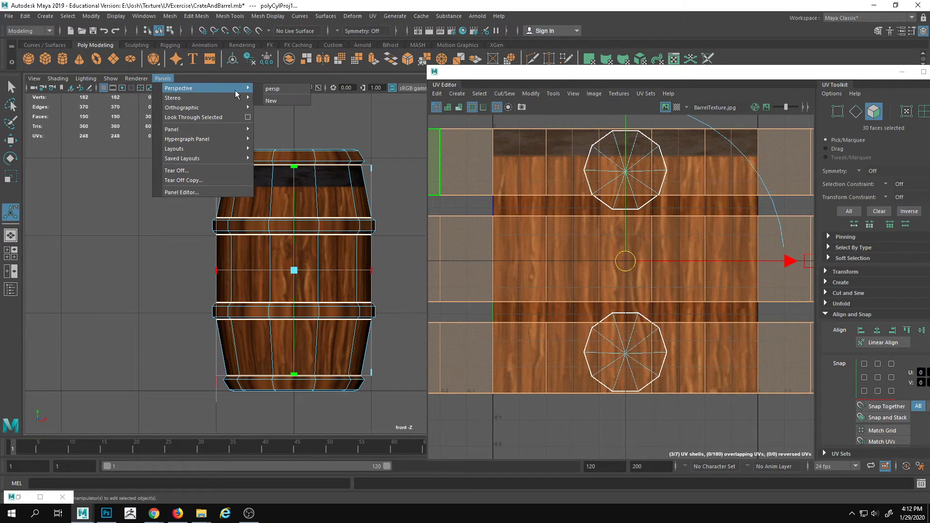
pyautogui.click(274, 90)
pyautogui.keyDown('alt'); pyautogui.moveTo(258, 146); pyautogui.dragTo(94, 326); pyautogui.keyUp('alt')
pyautogui.keyDown('alt'); pyautogui.moveTo(93, 327); pyautogui.dragTo(239, 255, button='right'); pyautogui.keyUp('alt')
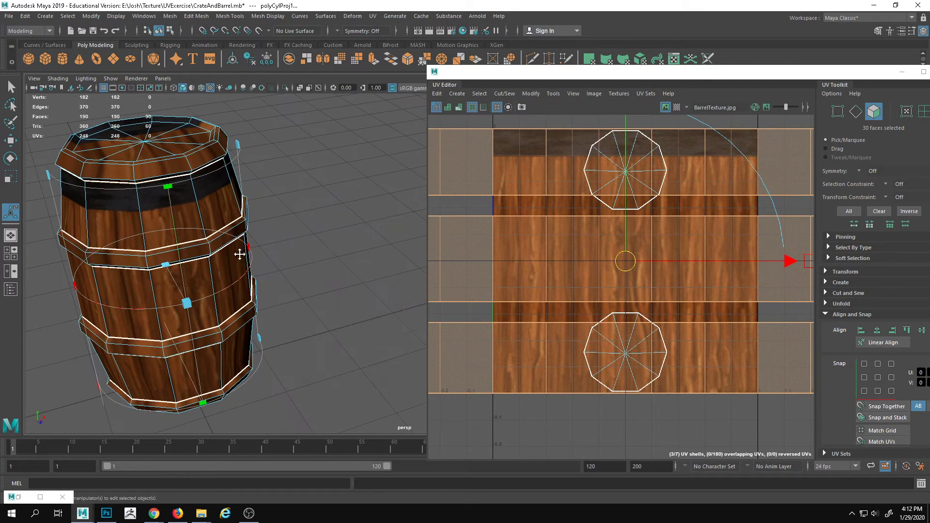
pyautogui.keyDown('alt'); pyautogui.moveTo(239, 256); pyautogui.dragTo(254, 257); pyautogui.keyUp('alt')
pyautogui.keyDown('alt'); pyautogui.moveTo(253, 257); pyautogui.dragTo(286, 228, button='middle'); pyautogui.keyUp('alt')
pyautogui.keyDown('alt'); pyautogui.moveTo(242, 242); pyautogui.dragTo(222, 249, button='right'); pyautogui.keyUp('alt')
pyautogui.keyDown('alt'); pyautogui.moveTo(222, 250); pyautogui.dragTo(270, 223); pyautogui.keyUp('alt')
pyautogui.keyDown('alt'); pyautogui.moveTo(270, 223); pyautogui.dragTo(228, 195, button='right'); pyautogui.keyUp('alt')
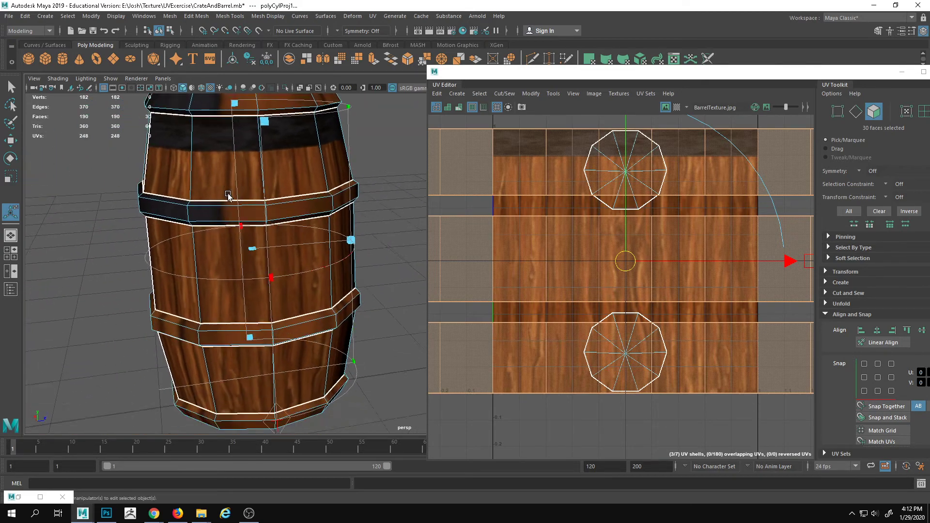
pyautogui.keyDown('alt'); pyautogui.moveTo(229, 195); pyautogui.dragTo(137, 203); pyautogui.keyUp('alt')
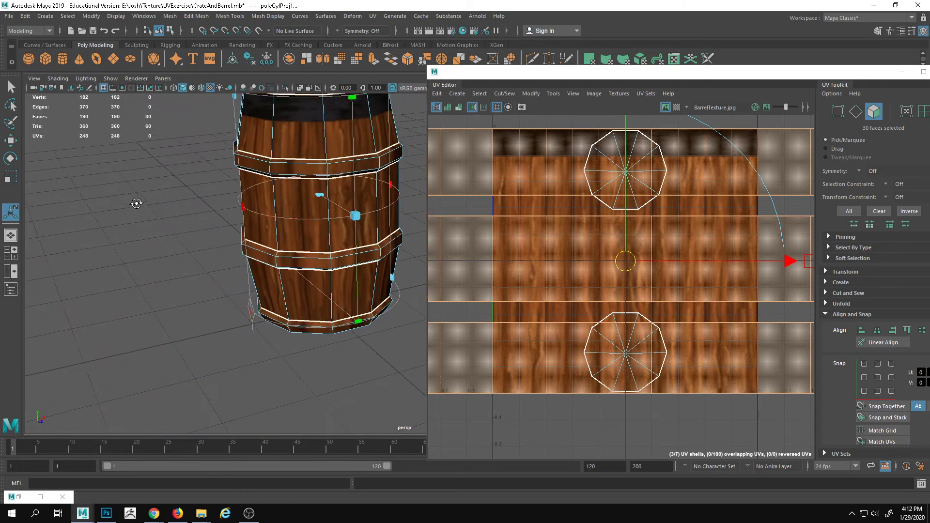
# - Extend the cylindrical projection's sweep around the barrel until the three side UV shells are about one texture tile wide
pyautogui.keyDown('alt'); pyautogui.moveTo(537, 227); pyautogui.dragTo(481, 212, button='right'); pyautogui.keyUp('alt')
pyautogui.keyDown('alt'); pyautogui.moveTo(481, 208); pyautogui.dragTo(528, 224, button='middle'); pyautogui.keyUp('alt')
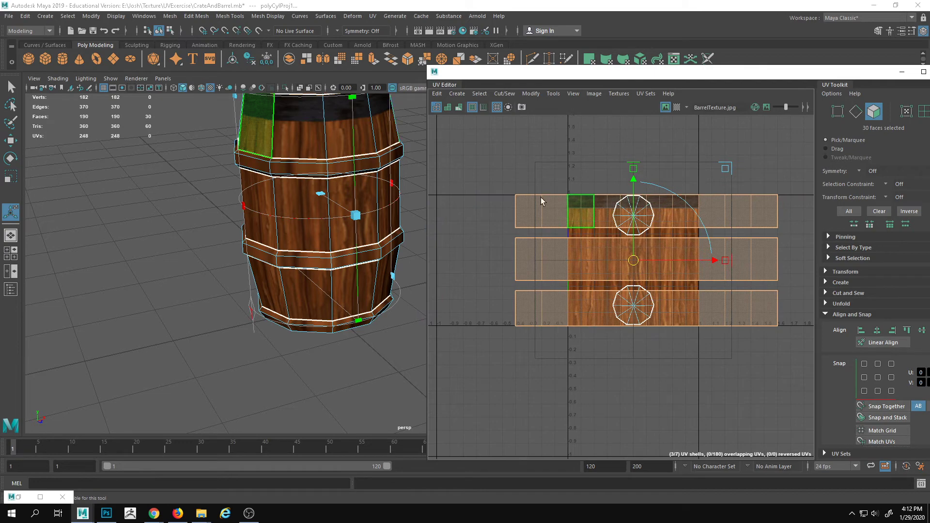
pyautogui.keyDown('alt'); pyautogui.moveTo(313, 170); pyautogui.dragTo(281, 182, button='middle'); pyautogui.keyUp('alt')
pyautogui.keyDown('alt'); pyautogui.moveTo(281, 183); pyautogui.dragTo(259, 191); pyautogui.keyUp('alt')
pyautogui.keyDown('alt'); pyautogui.moveTo(259, 191); pyautogui.dragTo(341, 154, button='middle'); pyautogui.keyUp('alt')
pyautogui.keyDown('alt'); pyautogui.moveTo(342, 154); pyautogui.dragTo(388, 143); pyautogui.keyUp('alt')
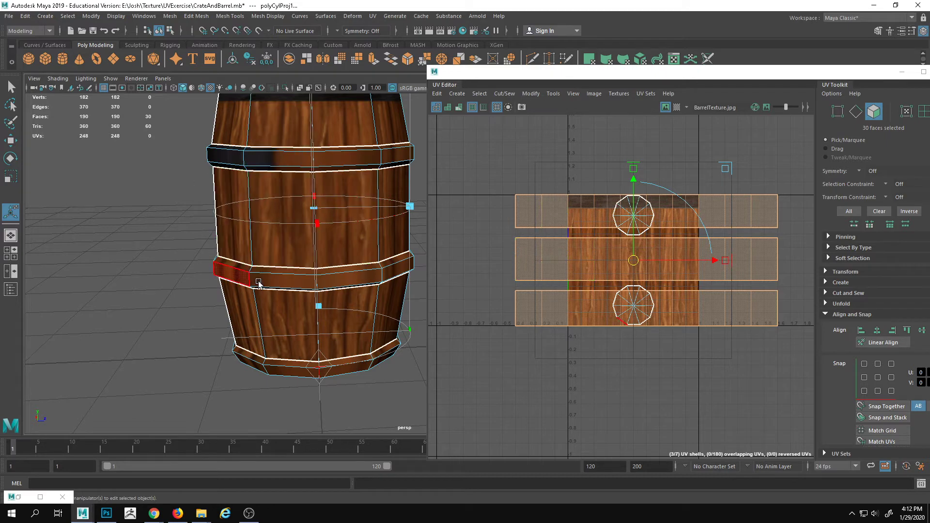
pyautogui.keyDown('alt'); pyautogui.moveTo(258, 284); pyautogui.dragTo(330, 255); pyautogui.keyUp('alt')
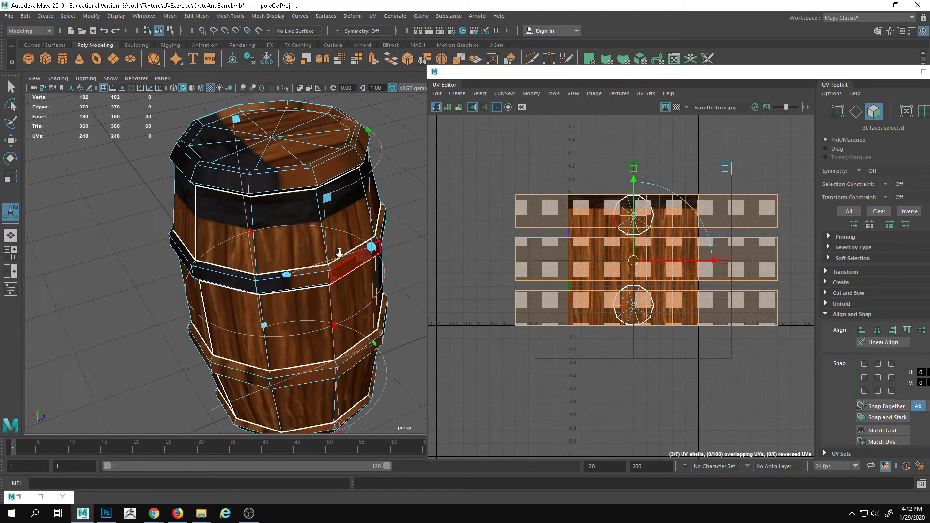
pyautogui.keyDown('alt'); pyautogui.moveTo(340, 253); pyautogui.dragTo(262, 228, button='right'); pyautogui.keyUp('alt')
pyautogui.keyDown('alt'); pyautogui.moveTo(261, 227); pyautogui.dragTo(283, 280); pyautogui.keyUp('alt')
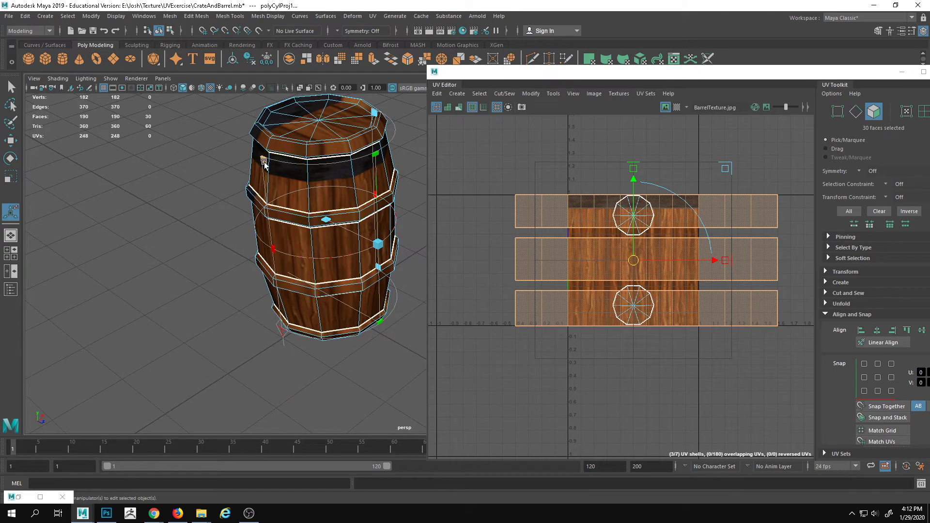
pyautogui.keyDown('alt'); pyautogui.moveTo(309, 245); pyautogui.dragTo(366, 251); pyautogui.keyUp('alt')
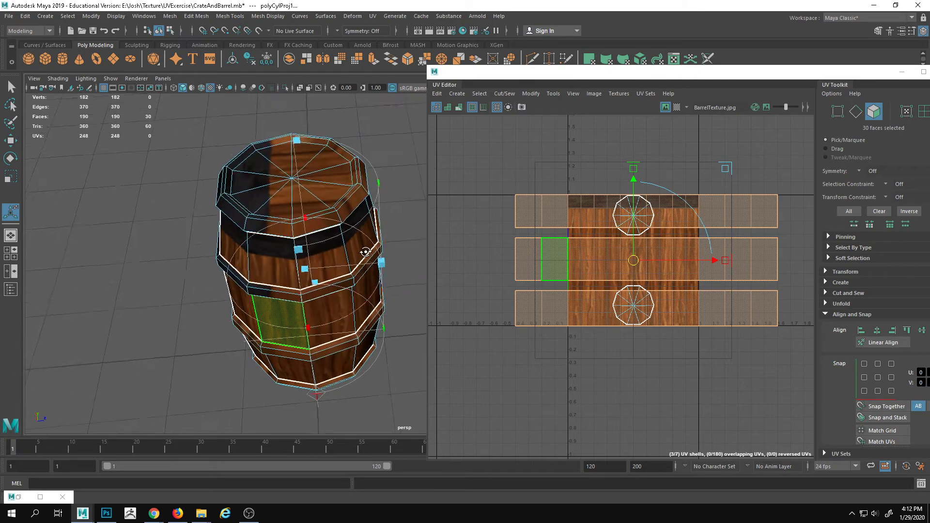
pyautogui.keyDown('alt'); pyautogui.moveTo(366, 259); pyautogui.dragTo(360, 220, button='middle'); pyautogui.keyUp('alt')
pyautogui.keyDown('alt'); pyautogui.moveTo(361, 221); pyautogui.dragTo(362, 233, button='right'); pyautogui.keyUp('alt')
pyautogui.keyDown('alt'); pyautogui.moveTo(362, 232); pyautogui.dragTo(361, 242, button='middle'); pyautogui.keyUp('alt')
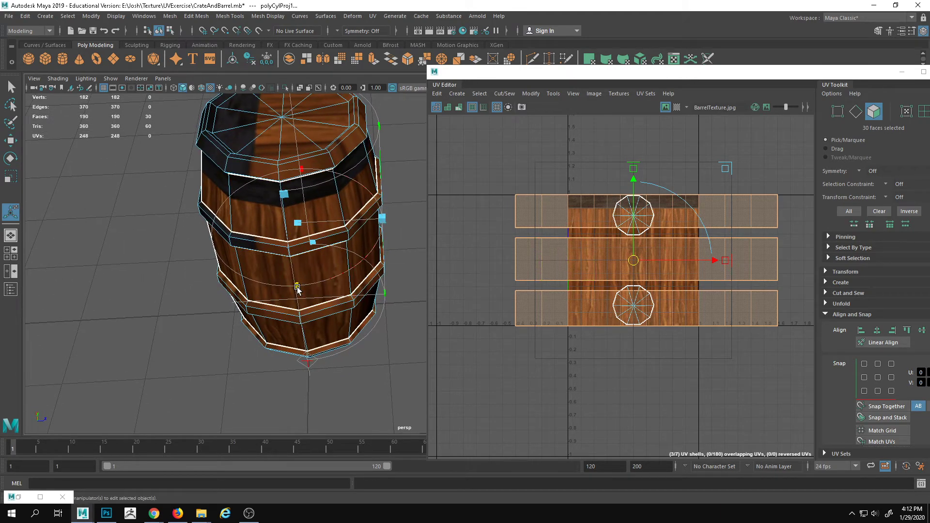
pyautogui.moveTo(297, 289); pyautogui.dragTo(247, 276)
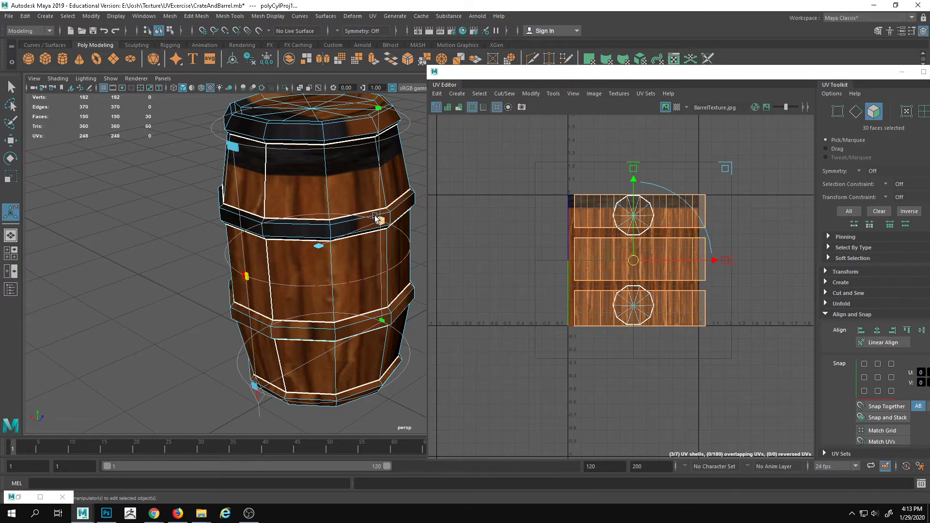
# - Move the three side UV shells horizontally so their ends line up with the edges of the 0 to 1 texture tile
pyautogui.press('w')
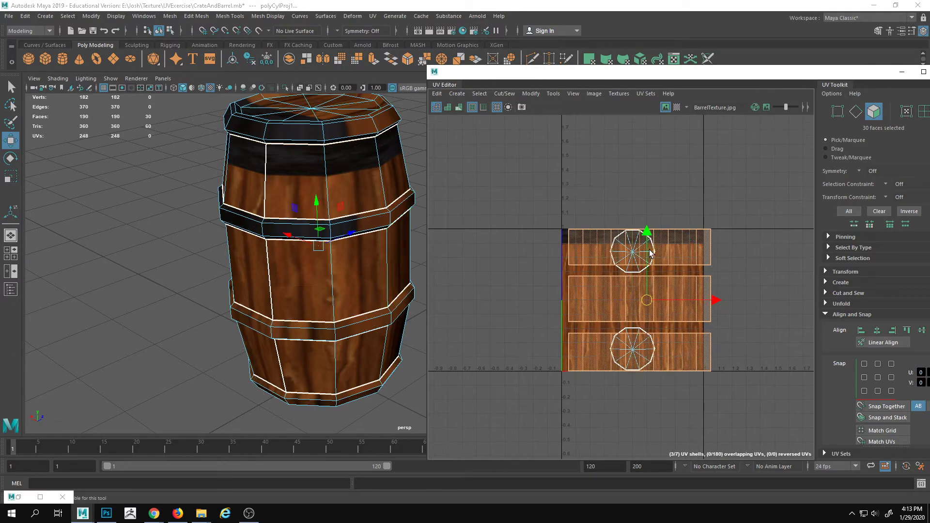
pyautogui.keyDown('alt'); pyautogui.moveTo(600, 292); pyautogui.dragTo(673, 321, button='right'); pyautogui.keyUp('alt')
pyautogui.keyDown('alt'); pyautogui.moveTo(673, 322); pyautogui.dragTo(606, 291, button='middle'); pyautogui.keyUp('alt')
pyautogui.keyDown('alt'); pyautogui.moveTo(606, 291); pyautogui.dragTo(716, 287, button='right'); pyautogui.keyUp('alt')
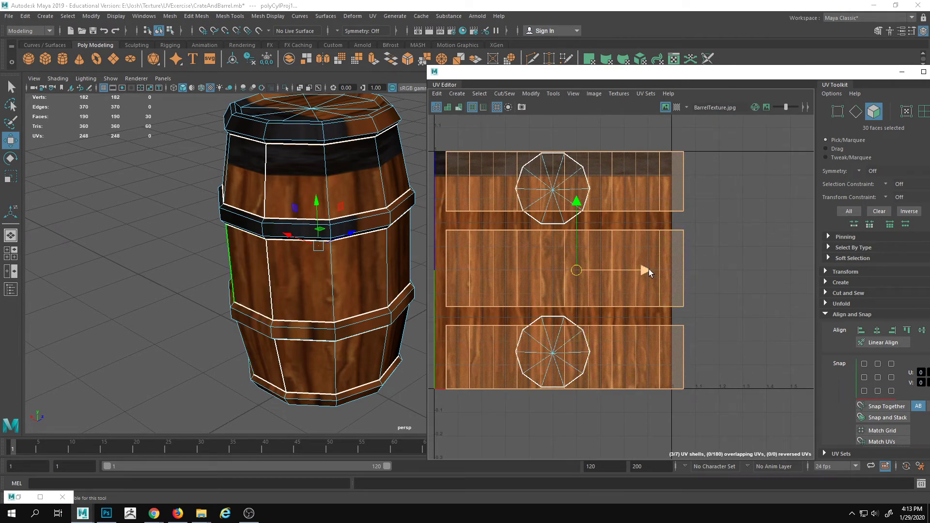
pyautogui.moveTo(648, 272); pyautogui.dragTo(636, 277)
pyautogui.keyDown('alt'); pyautogui.moveTo(635, 277); pyautogui.dragTo(671, 274, button='middle'); pyautogui.keyUp('alt')
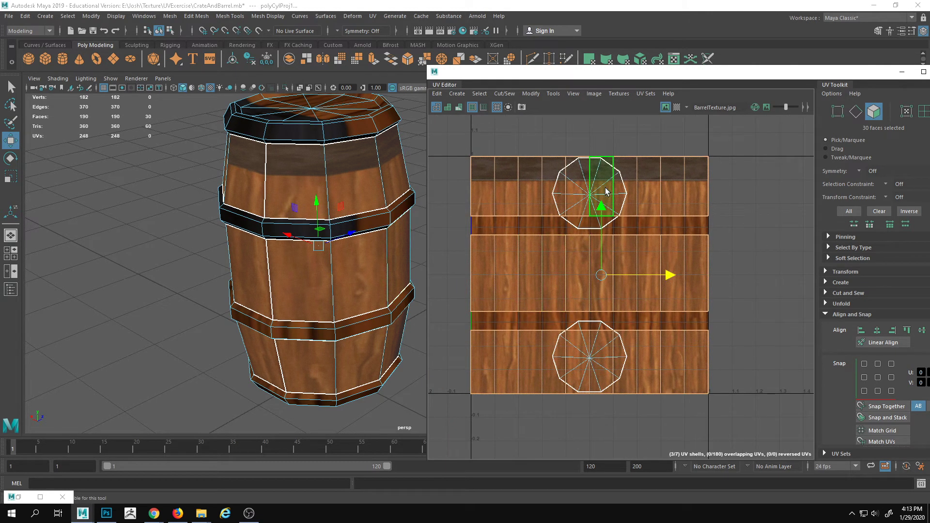
# - Return to object mode, deselect the barrel and examine its wood texture from several angles
pyautogui.keyDown('alt'); pyautogui.moveTo(269, 341); pyautogui.dragTo(246, 322); pyautogui.keyUp('alt')
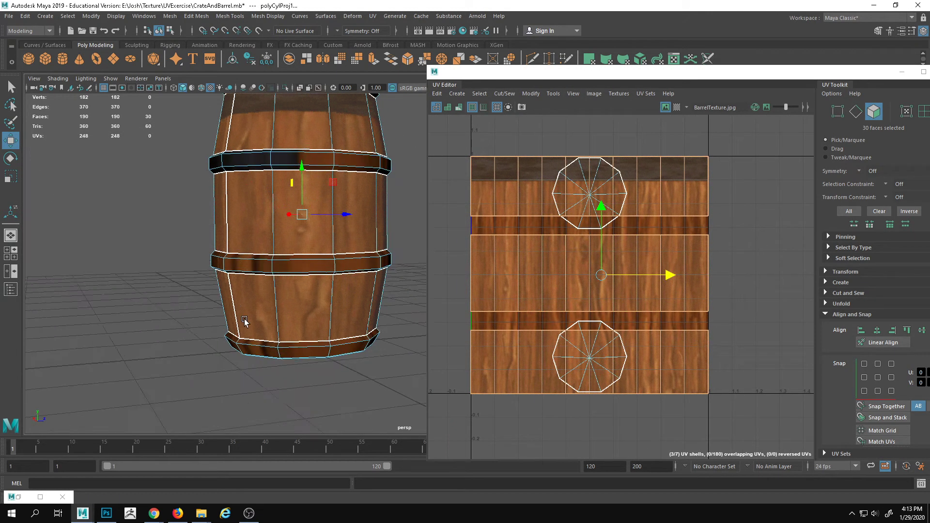
pyautogui.keyDown('alt'); pyautogui.moveTo(245, 322); pyautogui.dragTo(277, 352, button='middle'); pyautogui.keyUp('alt')
pyautogui.keyDown('alt'); pyautogui.moveTo(277, 351); pyautogui.dragTo(286, 362); pyautogui.keyUp('alt')
pyautogui.moveTo(335, 361); pyautogui.dragTo(437, 314, button='right')
pyautogui.click(417, 310)
pyautogui.keyDown('alt'); pyautogui.moveTo(373, 334); pyautogui.dragTo(356, 322); pyautogui.keyUp('alt')
pyautogui.click(331, 306)
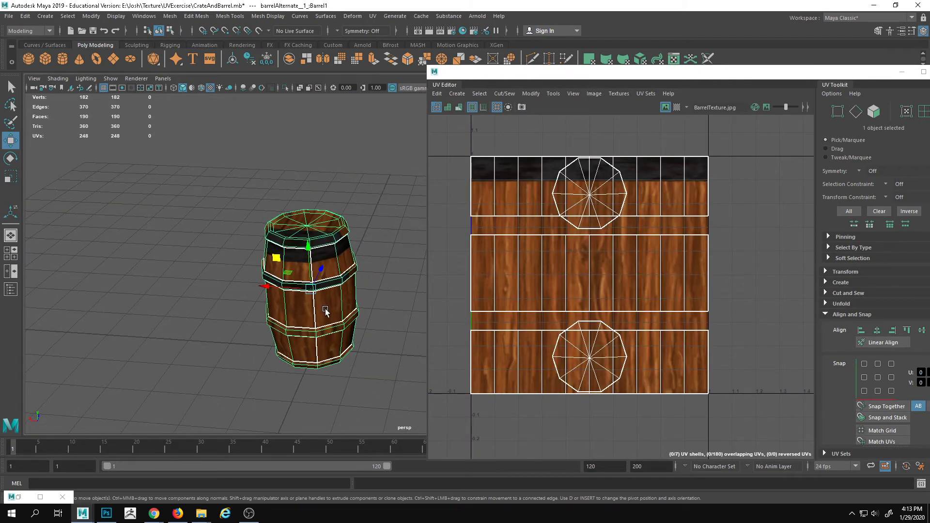
pyautogui.moveTo(323, 311); pyautogui.dragTo(435, 303, button='right')
pyautogui.moveTo(337, 311); pyautogui.dragTo(438, 301, button='right')
pyautogui.keyDown('alt'); pyautogui.moveTo(374, 316); pyautogui.dragTo(361, 255); pyautogui.keyUp('alt')
pyautogui.click(362, 256)
pyautogui.keyDown('alt'); pyautogui.moveTo(331, 292); pyautogui.dragTo(338, 313, button='right'); pyautogui.keyUp('alt')
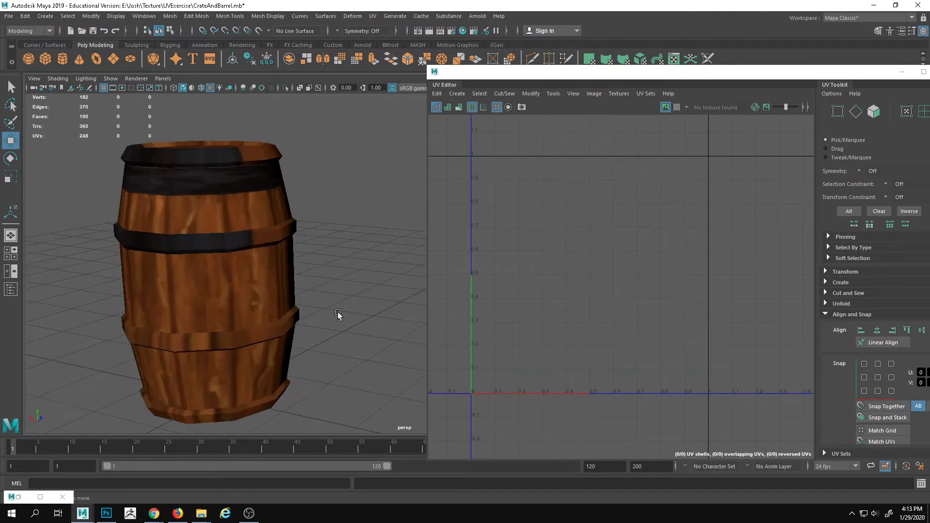
# - Select the barrel and, in UV mode, pick the UVs along the first face column of the three side shells
pyautogui.click(208, 291)
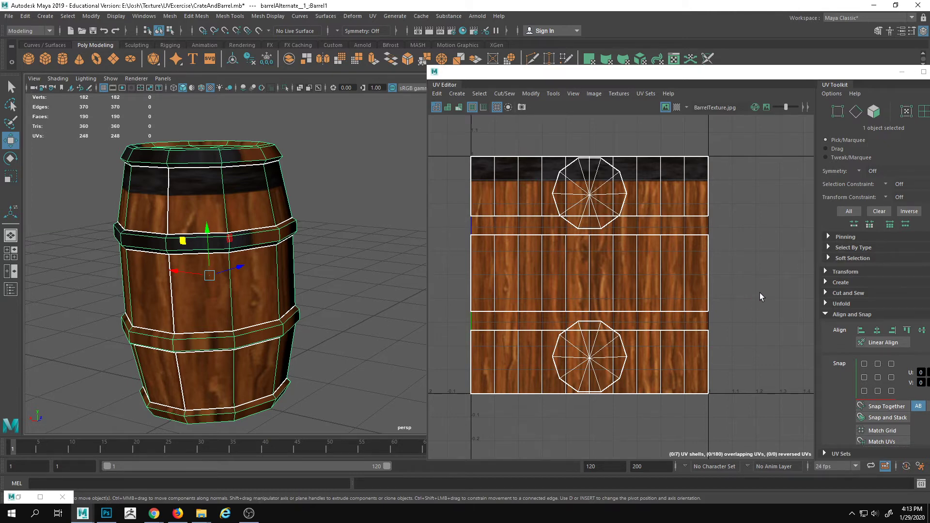
pyautogui.scroll(-3, 762, 295)
pyautogui.rightClick(624, 338)
pyautogui.click(623, 334)
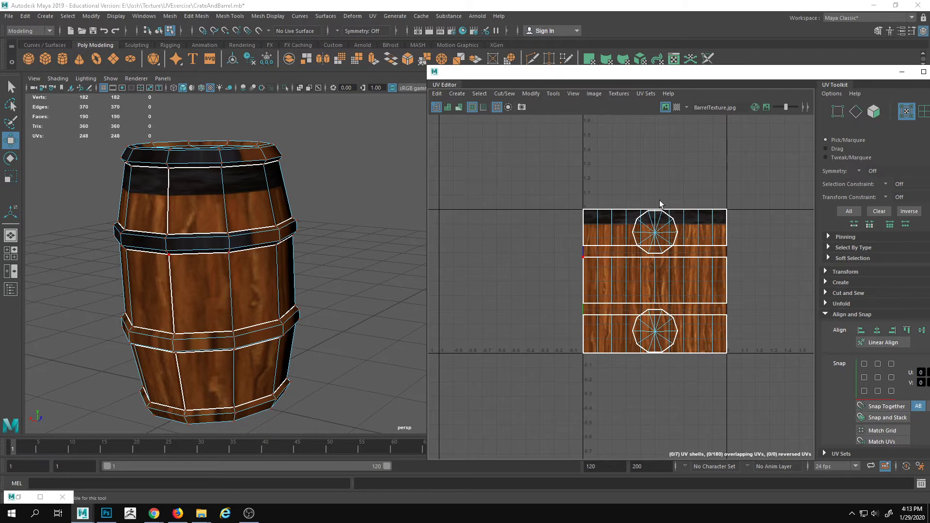
pyautogui.moveTo(594, 240); pyautogui.dragTo(597, 369)
pyautogui.scroll(1, 601, 359)
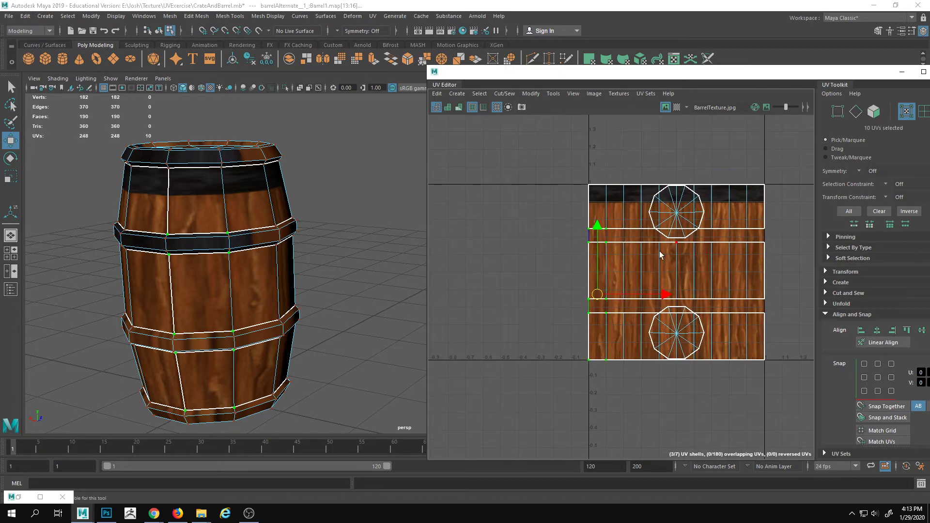
pyautogui.keyDown('alt'); pyautogui.moveTo(660, 255); pyautogui.dragTo(587, 273, button='middle'); pyautogui.keyUp('alt')
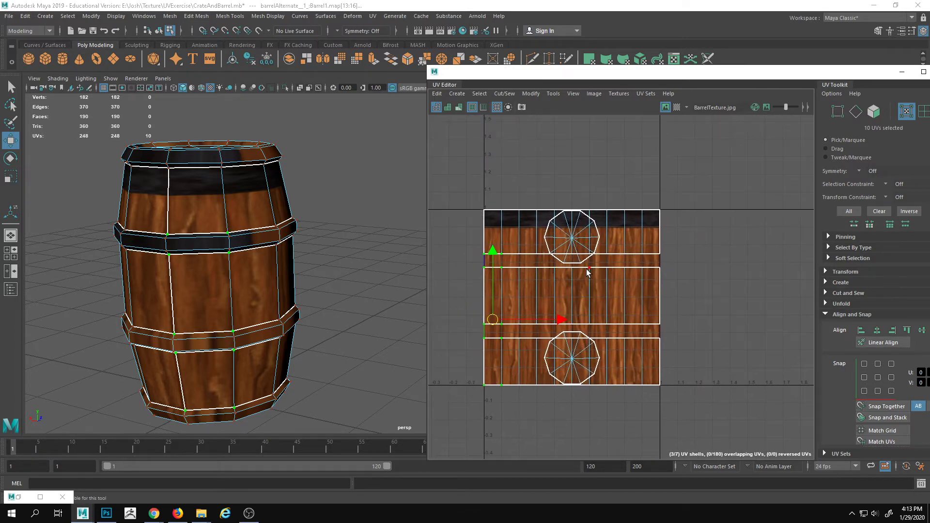
# - Try moving all of the barrel's UVs together, undo the move and clear the UV selection
pyautogui.moveTo(483, 229); pyautogui.dragTo(629, 463)
pyautogui.moveTo(554, 298); pyautogui.dragTo(583, 264)
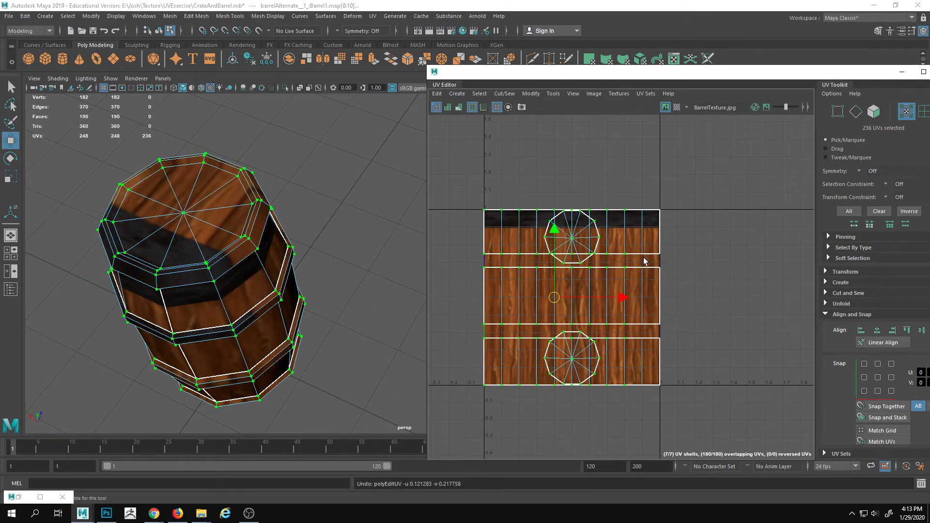
pyautogui.press('f')
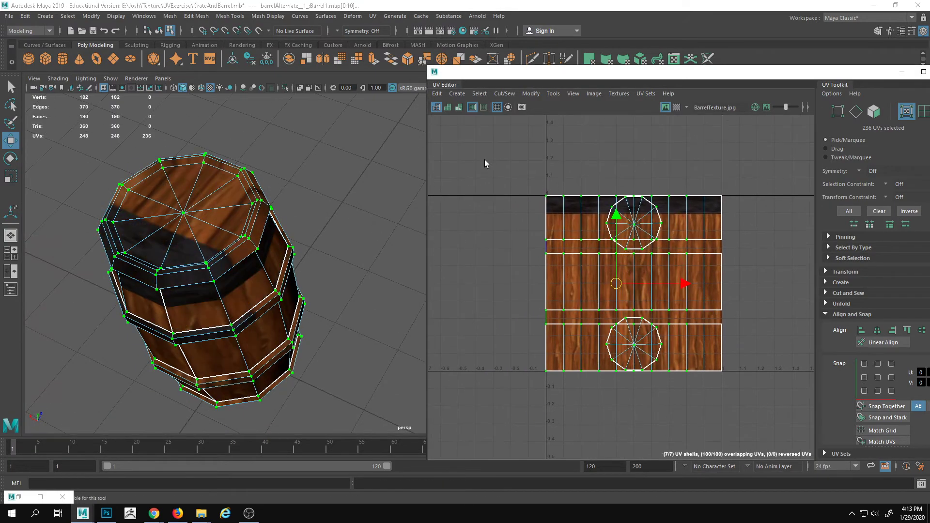
pyautogui.moveTo(632, 282); pyautogui.dragTo(647, 245)
pyautogui.hotkey('ctrl', 'z')
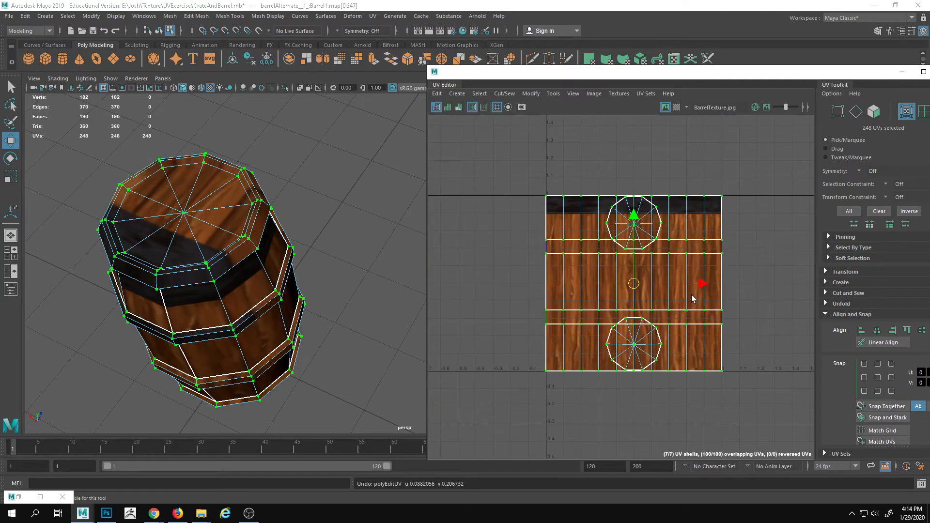
pyautogui.click(760, 314)
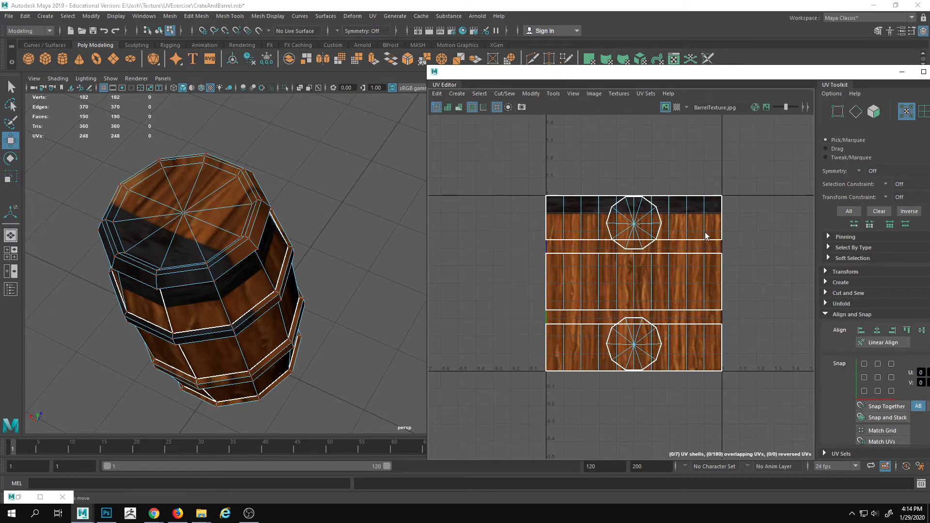
# - Select the first face of each of the three side shells in face mode
pyautogui.moveTo(577, 224); pyautogui.dragTo(577, 246, button='right')
pyautogui.click(556, 228)
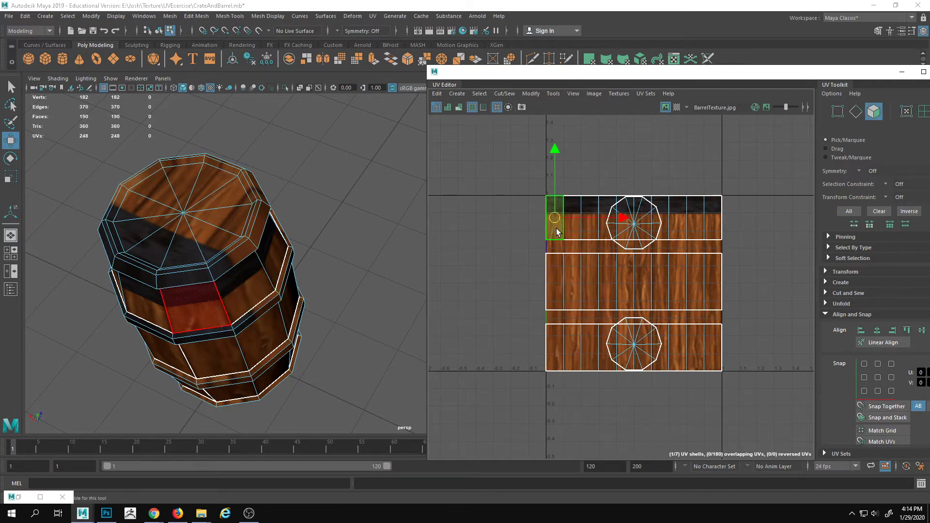
pyautogui.keyDown('shift'); pyautogui.click(561, 290); pyautogui.keyUp('shift')
pyautogui.keyDown('shift'); pyautogui.click(556, 345); pyautogui.keyUp('shift')
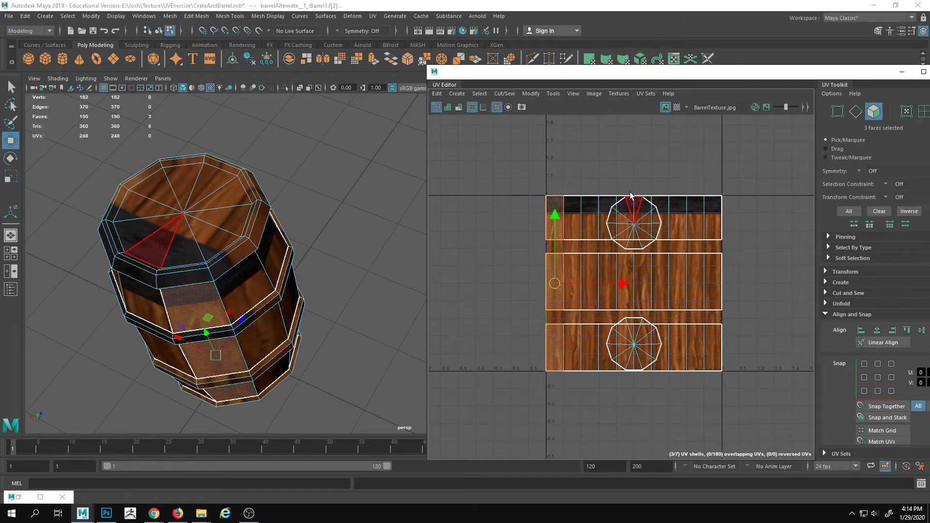
# - Select the three side shells in UV Shell mode and move them beside the texture tile on its negative U side
pyautogui.rightClick(549, 232)
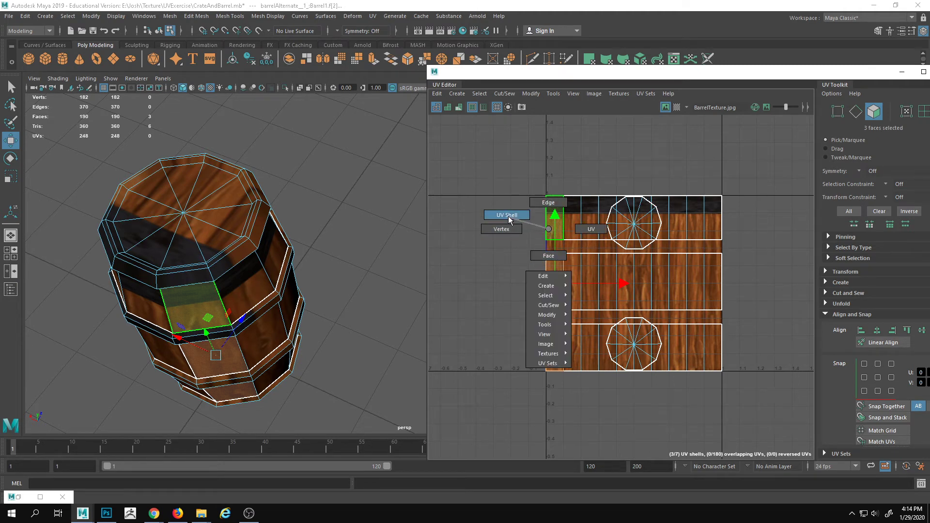
pyautogui.click(509, 216)
pyautogui.click(558, 221)
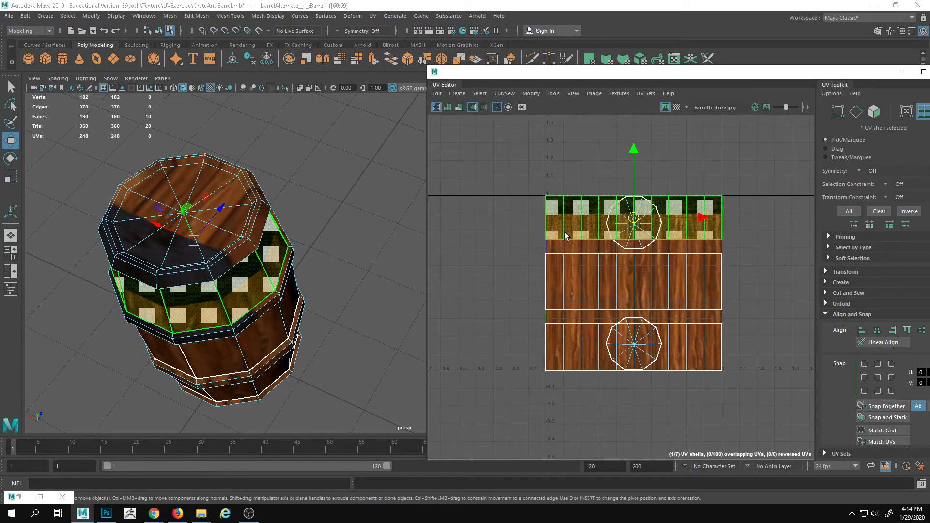
pyautogui.keyDown('shift'); pyautogui.click(594, 267); pyautogui.keyUp('shift')
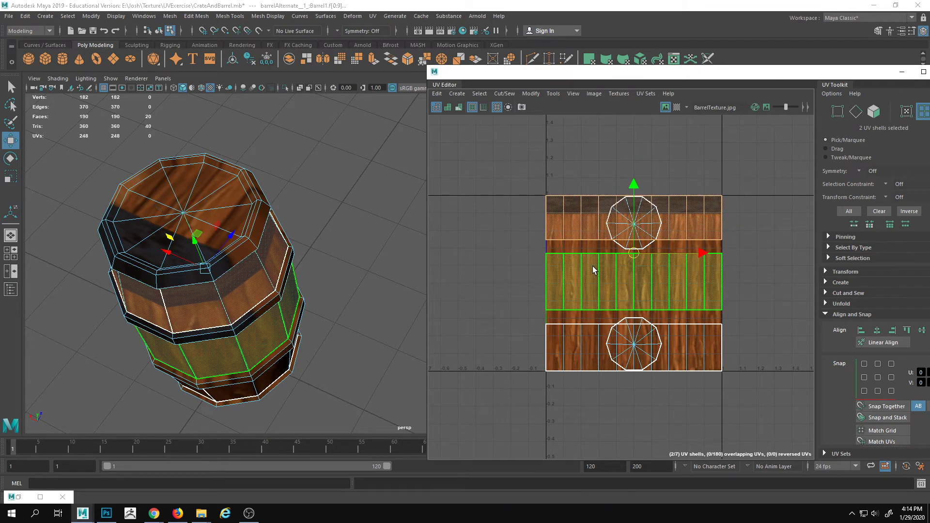
pyautogui.keyDown('shift'); pyautogui.click(577, 348); pyautogui.keyUp('shift')
pyautogui.moveTo(702, 284); pyautogui.dragTo(521, 235)
pyautogui.keyDown('alt'); pyautogui.moveTo(547, 235); pyautogui.dragTo(572, 238, button='middle'); pyautogui.keyUp('alt')
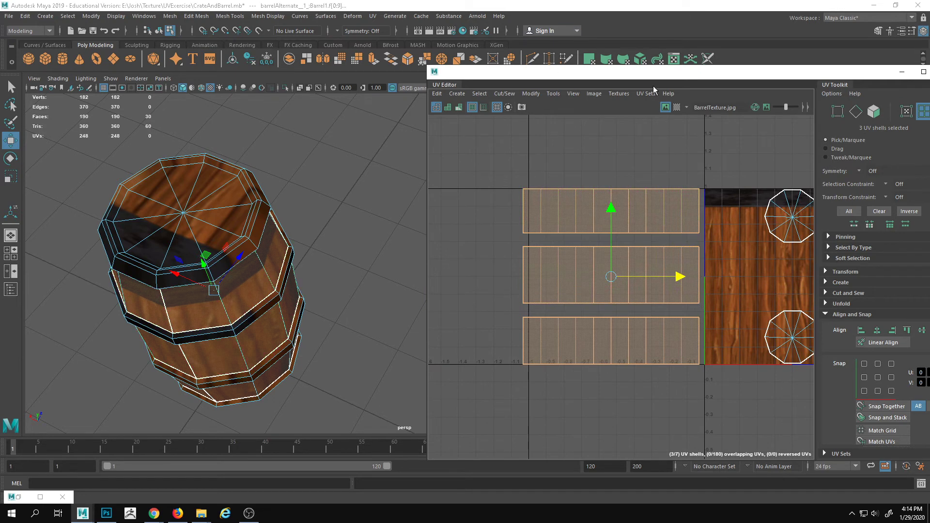
# - Move the middle and lower side shells up in V so the three side shells stack edge to edge
pyautogui.keyDown('alt'); pyautogui.moveTo(567, 265); pyautogui.dragTo(529, 268, button='middle'); pyautogui.keyUp('alt')
pyautogui.click(550, 269)
pyautogui.moveTo(576, 218); pyautogui.dragTo(579, 206)
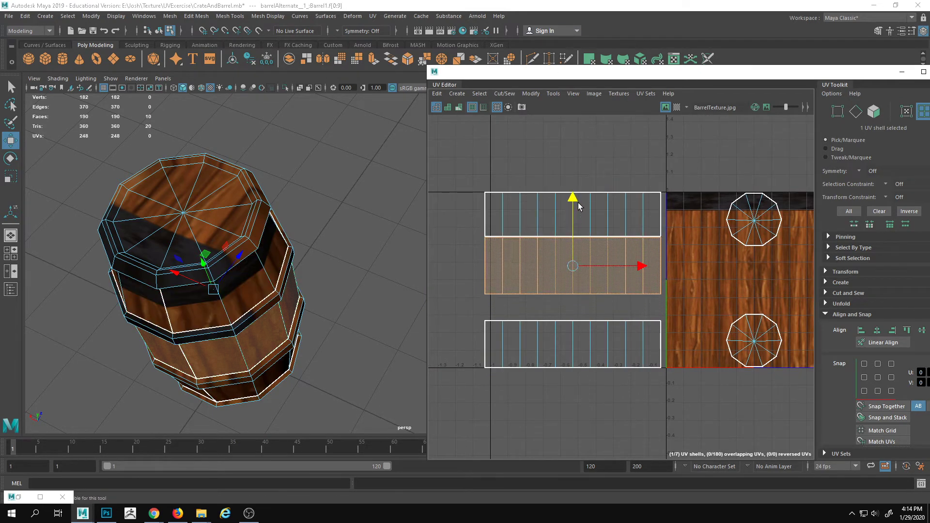
pyautogui.click(572, 335)
pyautogui.moveTo(572, 277); pyautogui.dragTo(572, 250)
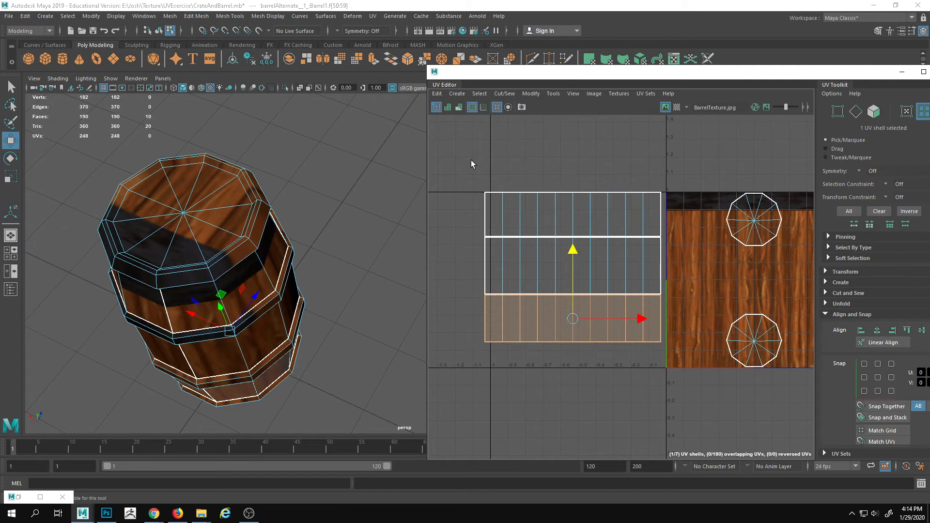
# - Select all three side shells and move them onto the texture tile, fitting them over the wood area below the dark band
pyautogui.moveTo(473, 162); pyautogui.dragTo(700, 372)
pyautogui.keyDown('alt'); pyautogui.moveTo(278, 338); pyautogui.dragTo(300, 284); pyautogui.keyUp('alt')
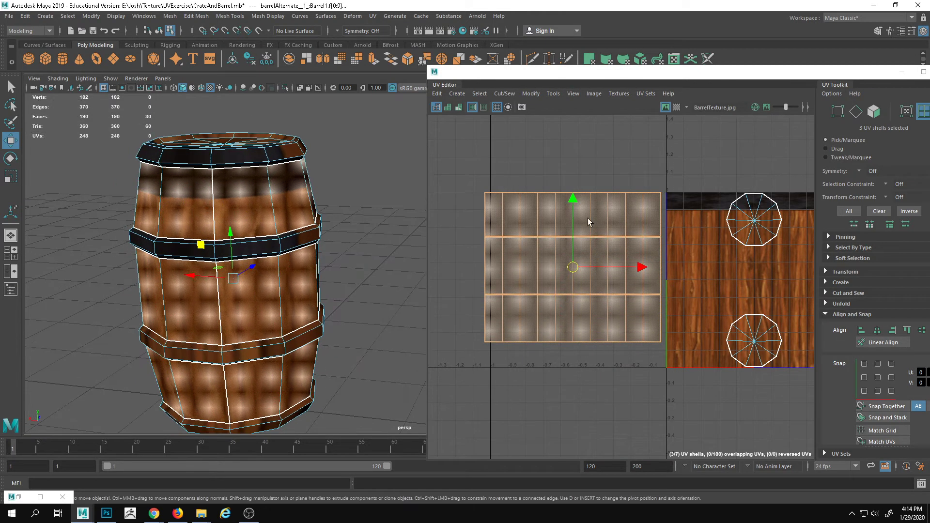
pyautogui.hotkey('ctrl', 'z')
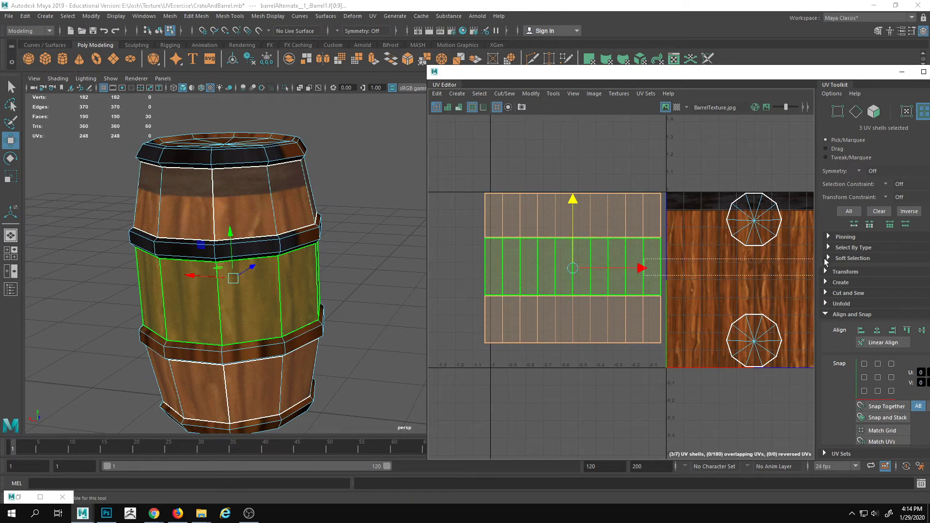
pyautogui.moveTo(642, 268); pyautogui.dragTo(829, 268)
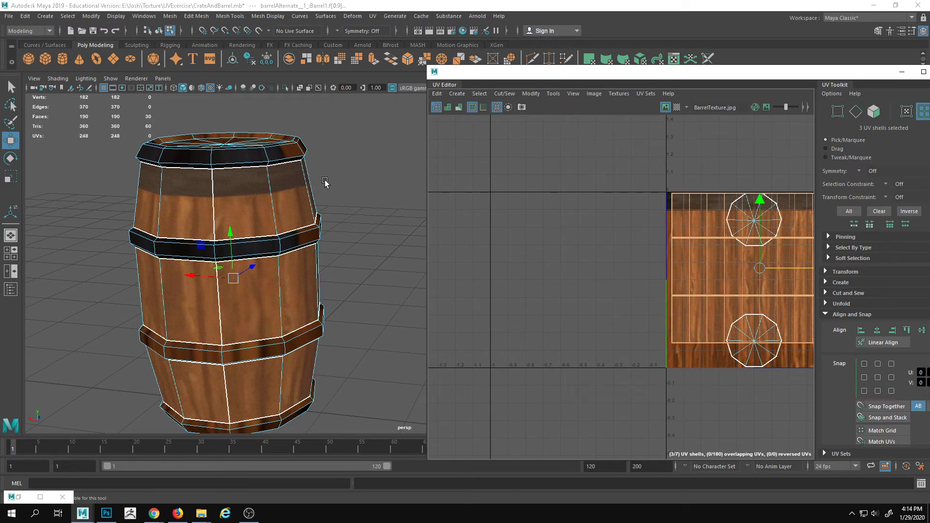
pyautogui.keyDown('alt'); pyautogui.moveTo(630, 276); pyautogui.dragTo(519, 267, button='middle'); pyautogui.keyUp('alt')
pyautogui.moveTo(652, 198); pyautogui.dragTo(652, 216)
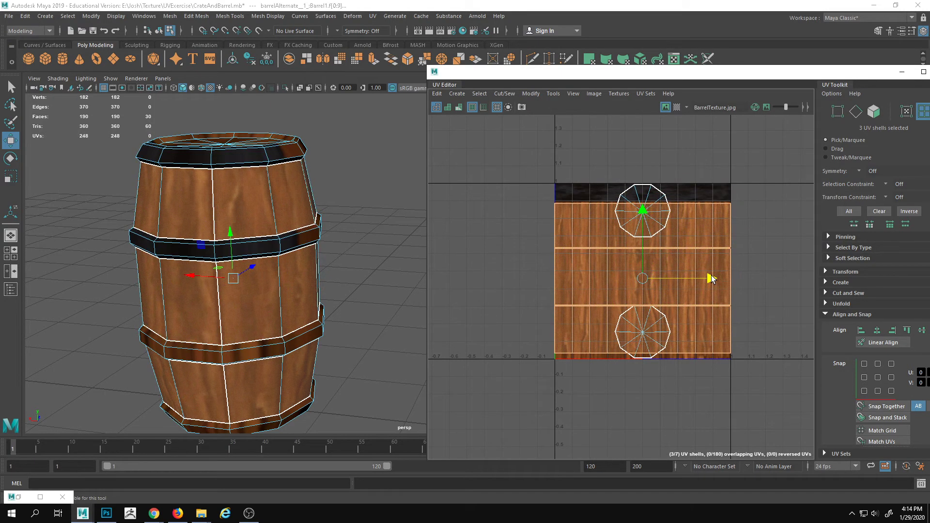
pyautogui.moveTo(718, 276); pyautogui.dragTo(711, 279)
# - Clear the shell selection, inspect the wood on the barrel's sides in object mode, and reselect the barrel
pyautogui.click(373, 248)
pyautogui.click(258, 317)
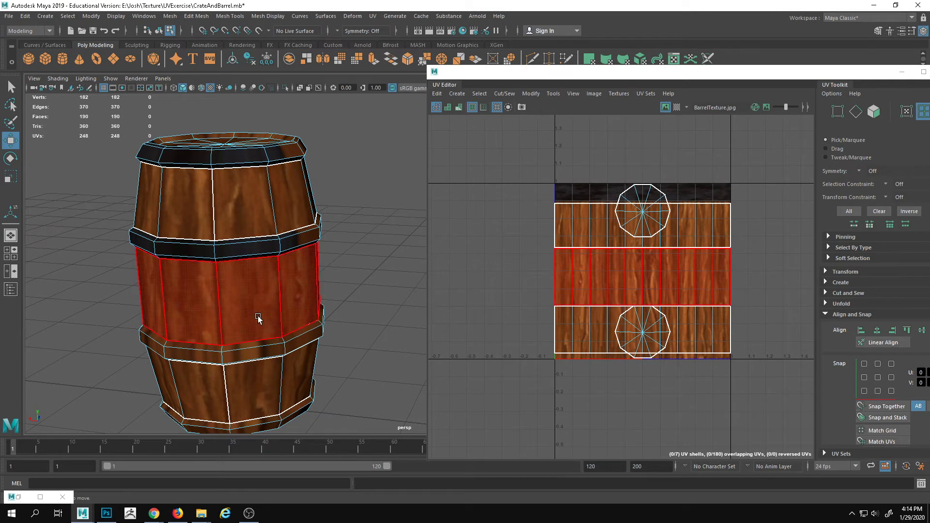
pyautogui.scroll(3, 652, 272)
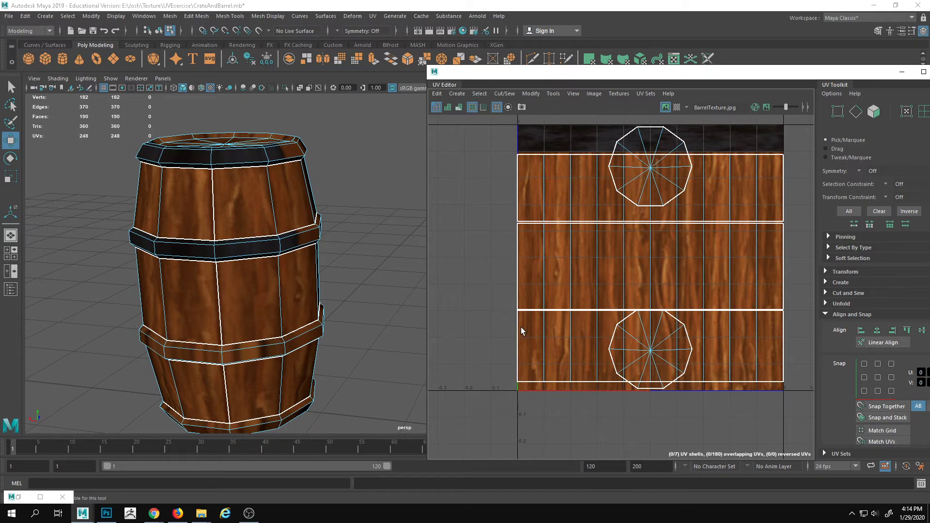
pyautogui.moveTo(262, 294); pyautogui.dragTo(330, 250, button='right')
pyautogui.click(375, 228)
pyautogui.keyDown('alt'); pyautogui.moveTo(334, 285); pyautogui.dragTo(401, 270); pyautogui.keyUp('alt')
pyautogui.click(353, 274)
pyautogui.scroll(-2, 557, 227)
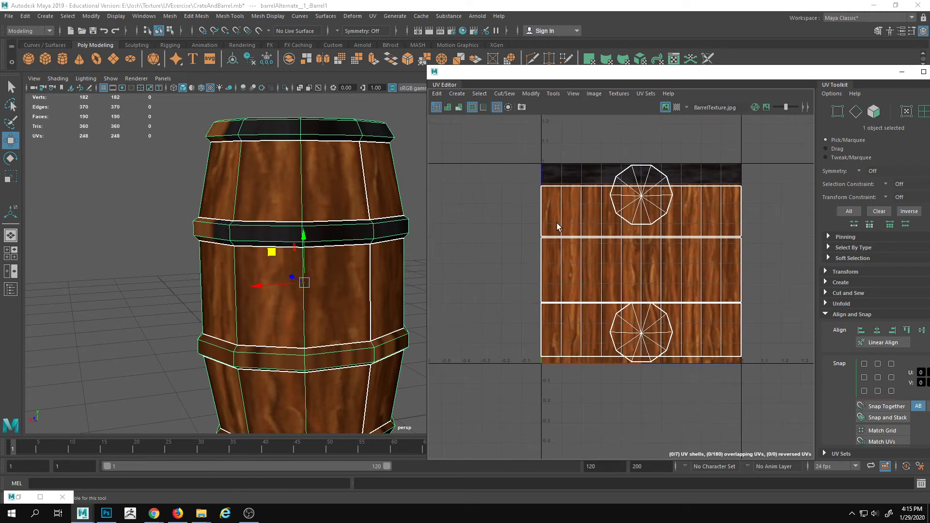
# - Select the three side shells, switch to face mode, and move them off the texture tile to its negative U side
pyautogui.moveTo(558, 223); pyautogui.dragTo(521, 210, button='right')
pyautogui.click(552, 216)
pyautogui.keyDown('shift'); pyautogui.click(569, 276); pyautogui.keyUp('shift')
pyautogui.keyDown('shift'); pyautogui.click(594, 343); pyautogui.keyUp('shift')
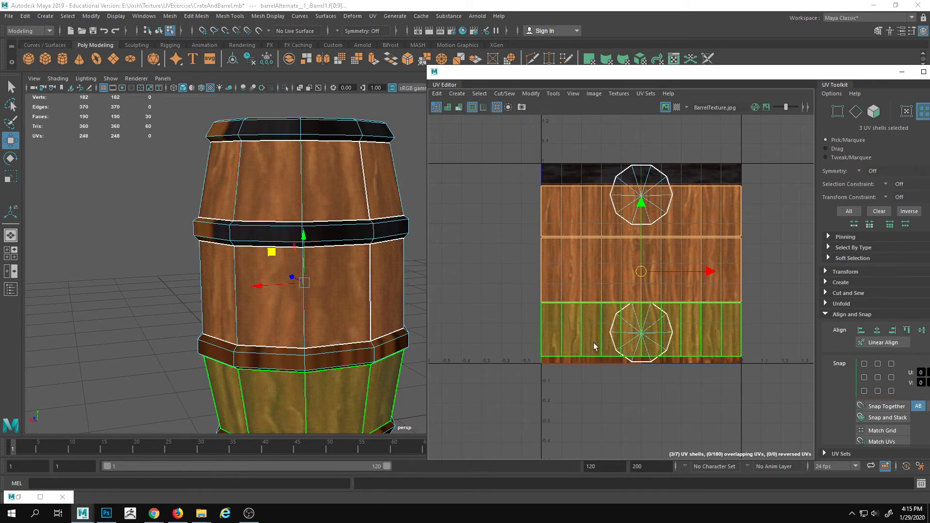
pyautogui.scroll(-2, 594, 343)
pyautogui.keyDown('alt'); pyautogui.moveTo(594, 343); pyautogui.dragTo(626, 340, button='middle'); pyautogui.keyUp('alt')
pyautogui.moveTo(603, 270); pyautogui.dragTo(620, 294, button='right')
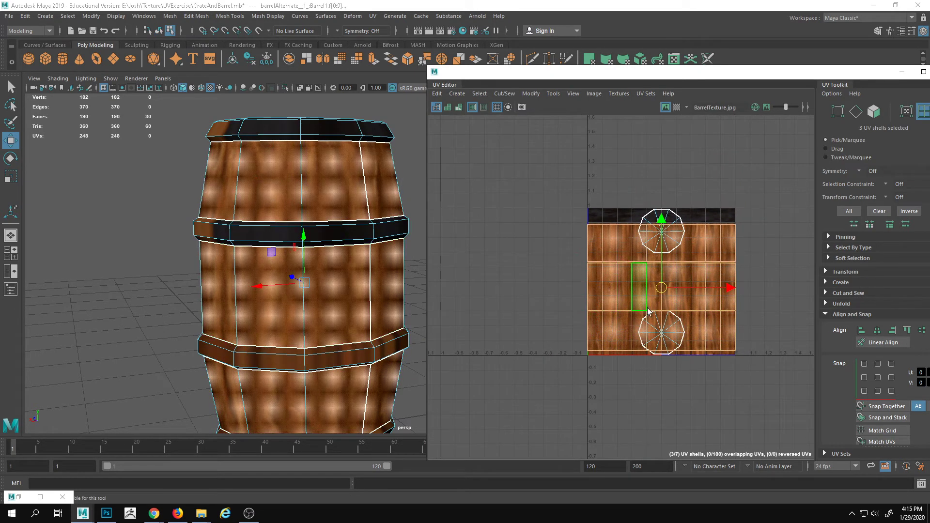
pyautogui.moveTo(744, 291); pyautogui.dragTo(583, 289)
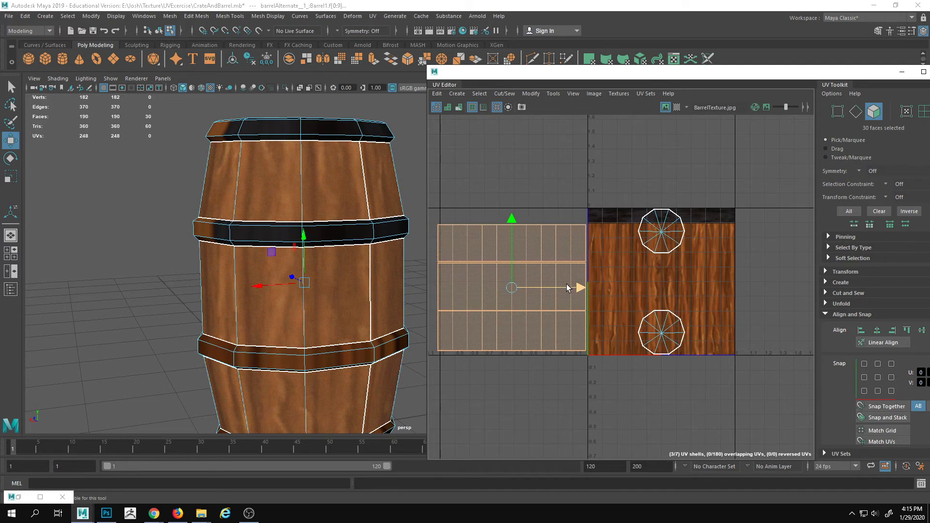
pyautogui.keyDown('alt'); pyautogui.moveTo(566, 285); pyautogui.dragTo(633, 273, button='middle'); pyautogui.keyUp('alt')
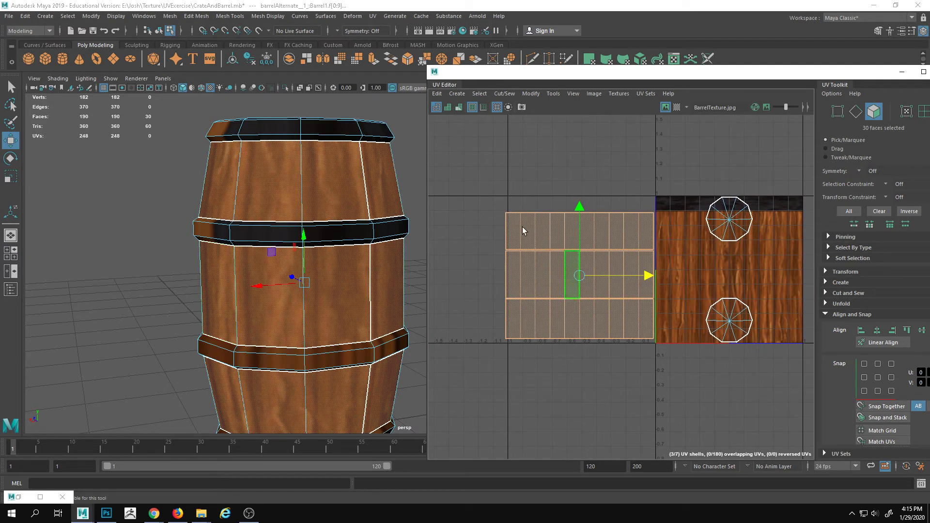
# - Select the first five face columns of the three side shells and switch to edge mode
pyautogui.rightClick(563, 241)
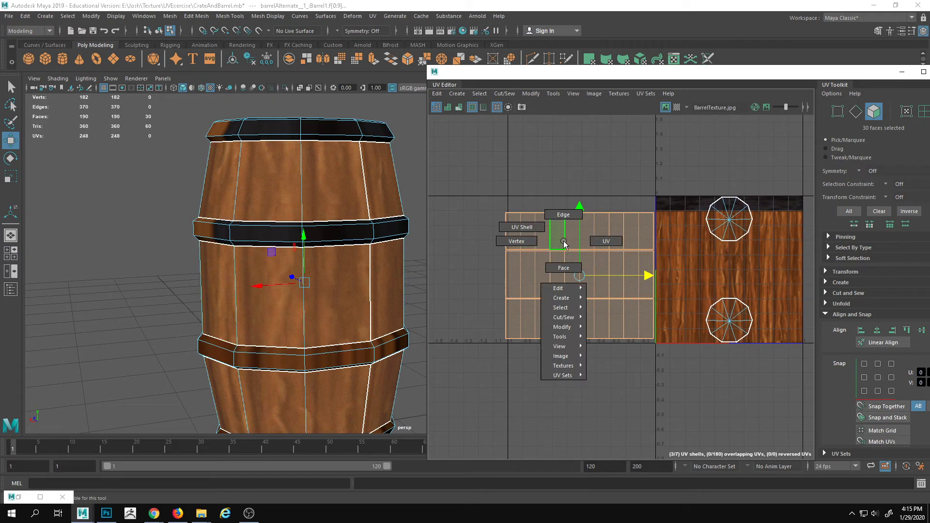
pyautogui.click(567, 275)
pyautogui.moveTo(573, 339); pyautogui.dragTo(573, 476)
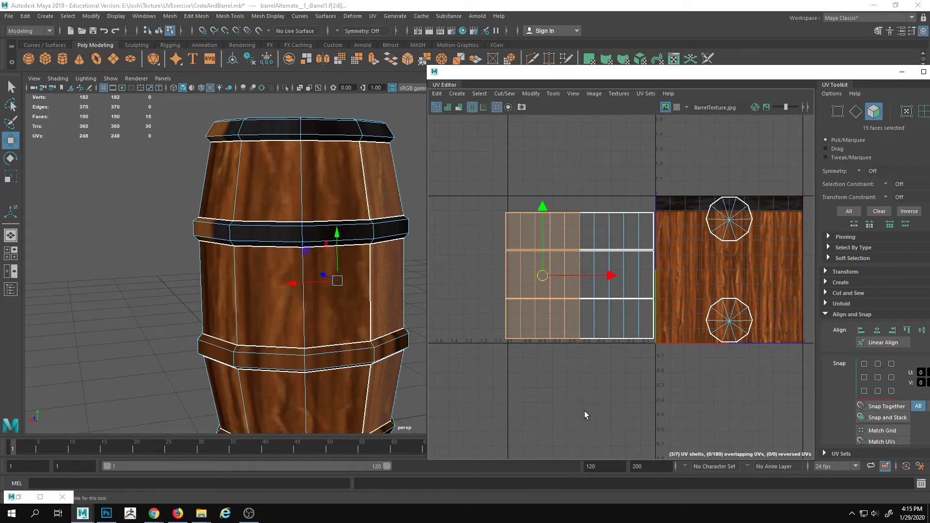
pyautogui.moveTo(579, 251); pyautogui.dragTo(655, 175, button='right')
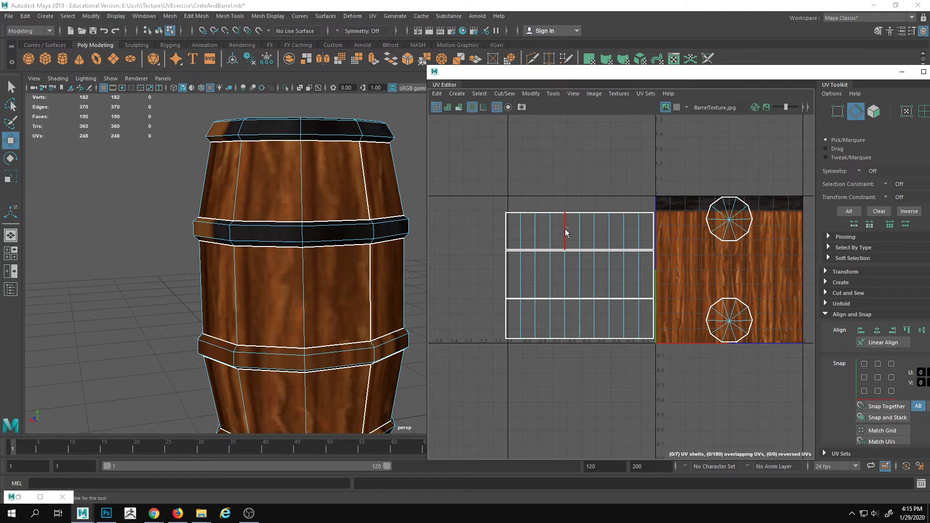
# - Reselect the three side shells in UV Shell mode
pyautogui.moveTo(565, 233); pyautogui.dragTo(542, 219, button='right')
pyautogui.click(549, 219)
pyautogui.keyDown('shift'); pyautogui.click(576, 272); pyautogui.keyUp('shift')
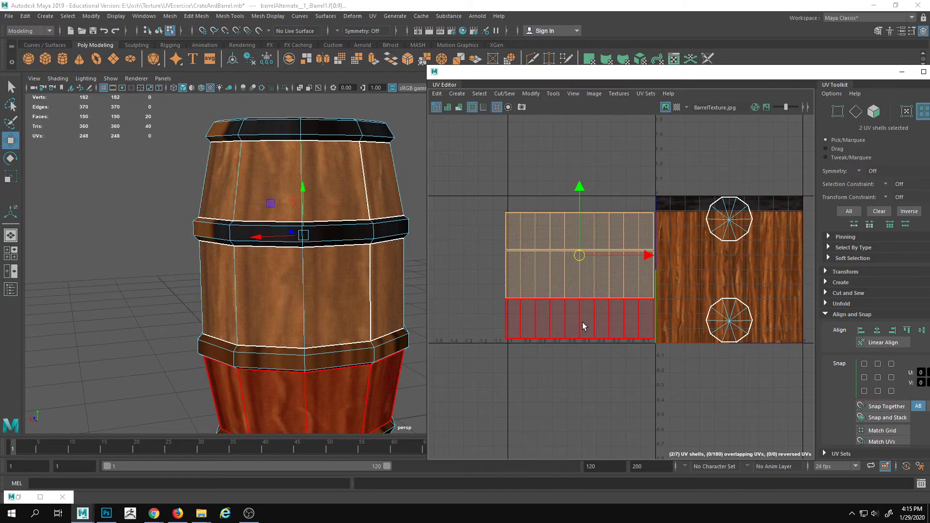
pyautogui.keyDown('shift'); pyautogui.click(585, 325); pyautogui.keyUp('shift')
pyautogui.keyDown('alt'); pyautogui.moveTo(572, 282); pyautogui.dragTo(649, 270, button='right'); pyautogui.keyUp('alt')
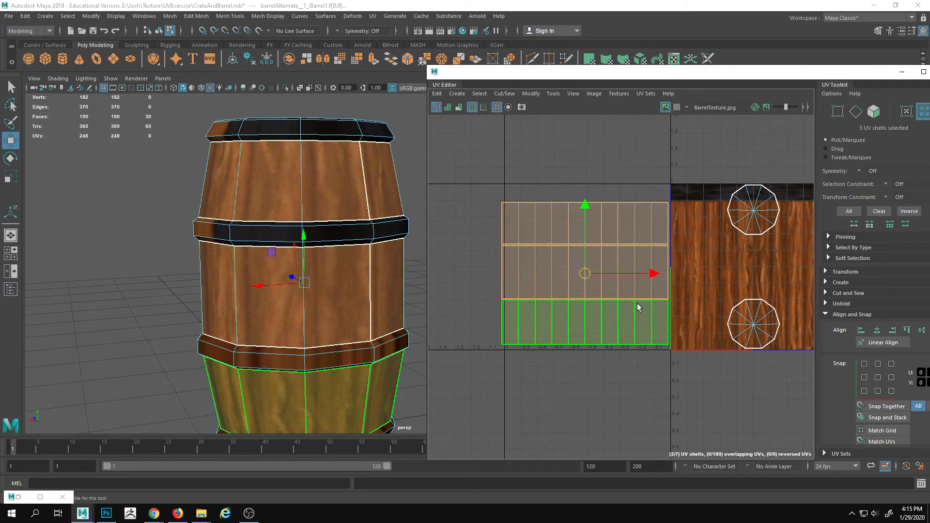
# - Select the first five face columns of the three side shells in face mode and split their UVs
pyautogui.rightClick(618, 287)
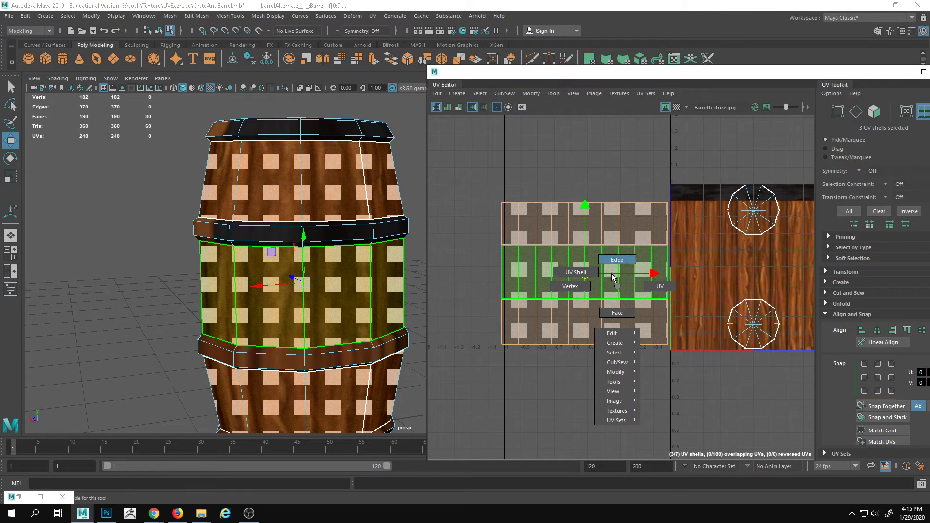
pyautogui.click(618, 314)
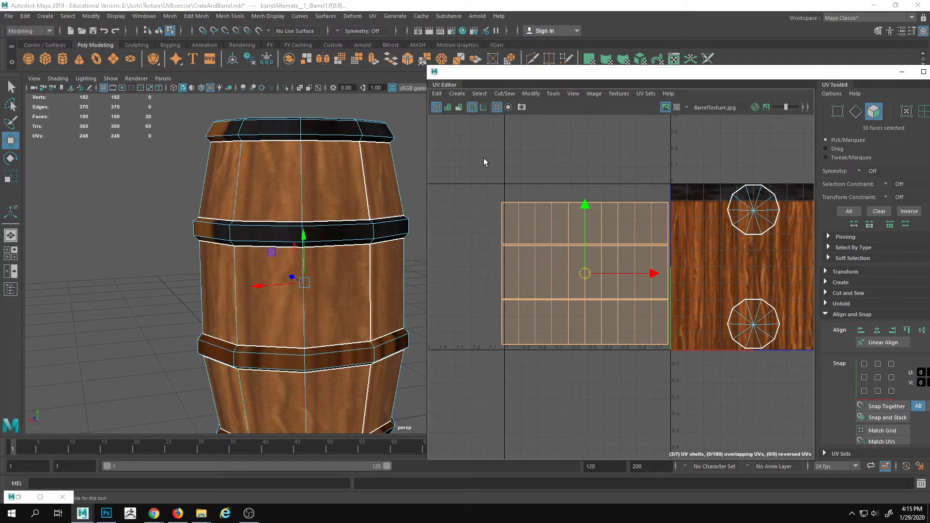
pyautogui.moveTo(482, 138); pyautogui.dragTo(576, 395)
pyautogui.scroll(2, 589, 387)
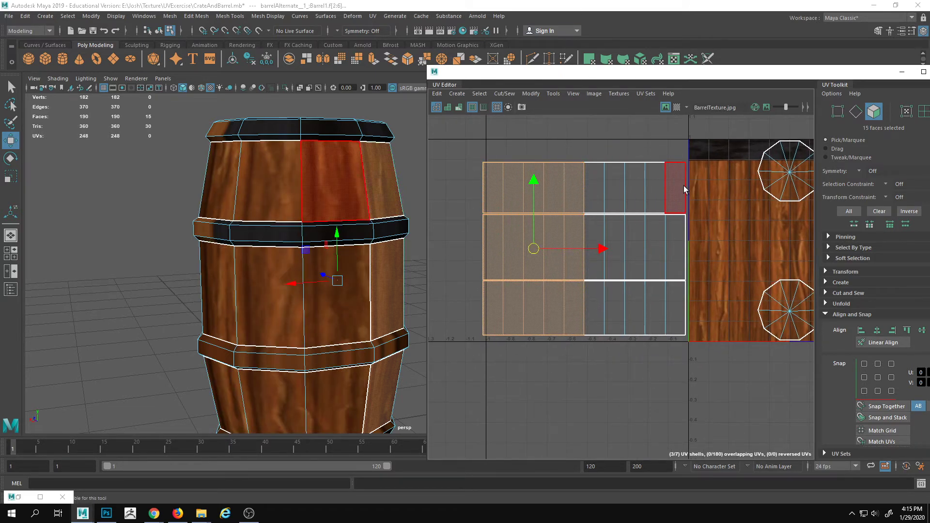
pyautogui.click(507, 93)
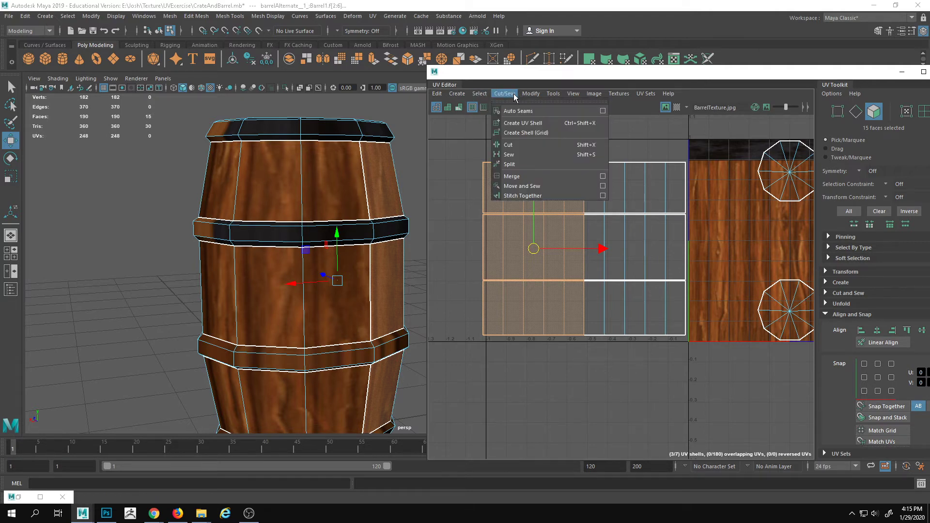
pyautogui.click(520, 165)
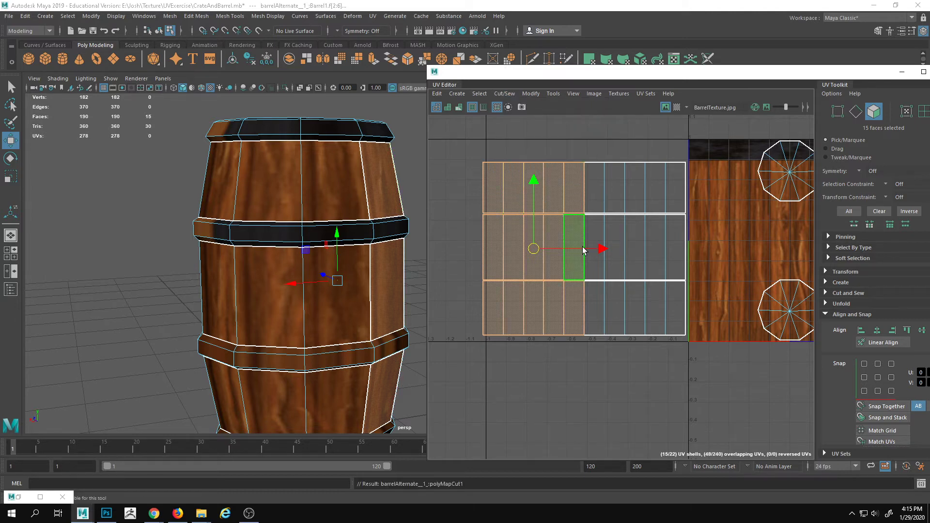
# - Move the split faces in U to overlap the other half of the side shells, and select all the stacked side faces
pyautogui.moveTo(606, 252); pyautogui.dragTo(705, 251)
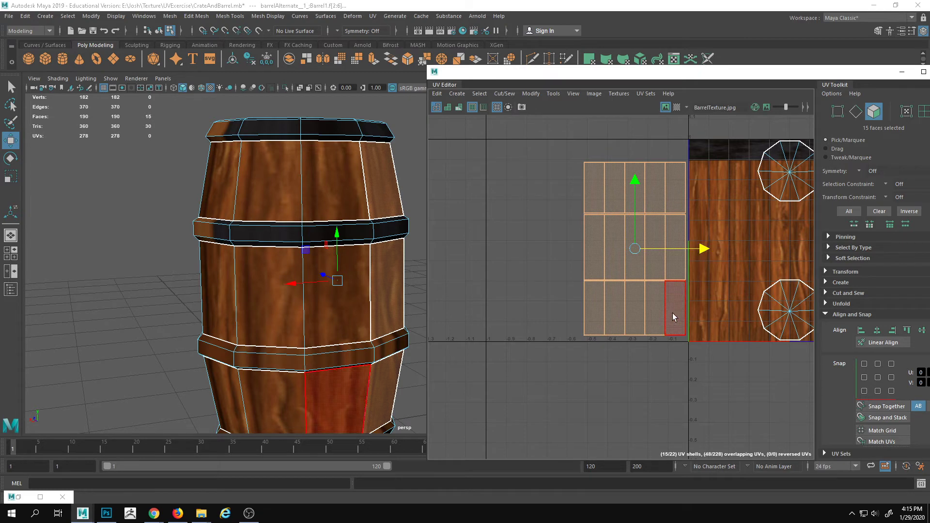
pyautogui.keyDown('alt'); pyautogui.moveTo(619, 264); pyautogui.dragTo(523, 273, button='middle'); pyautogui.keyUp('alt')
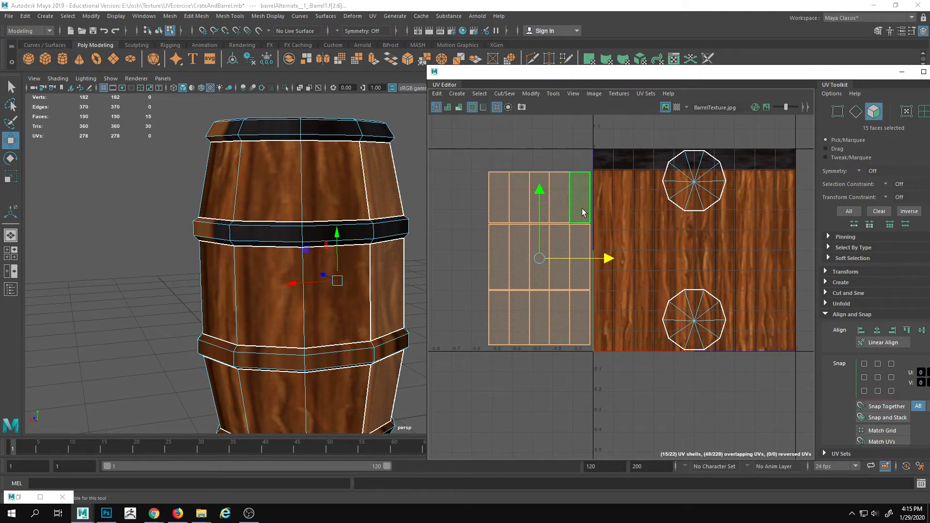
pyautogui.moveTo(469, 130); pyautogui.dragTo(593, 390)
pyautogui.keyDown('alt'); pyautogui.moveTo(489, 302); pyautogui.dragTo(495, 301, button='middle'); pyautogui.keyUp('alt')
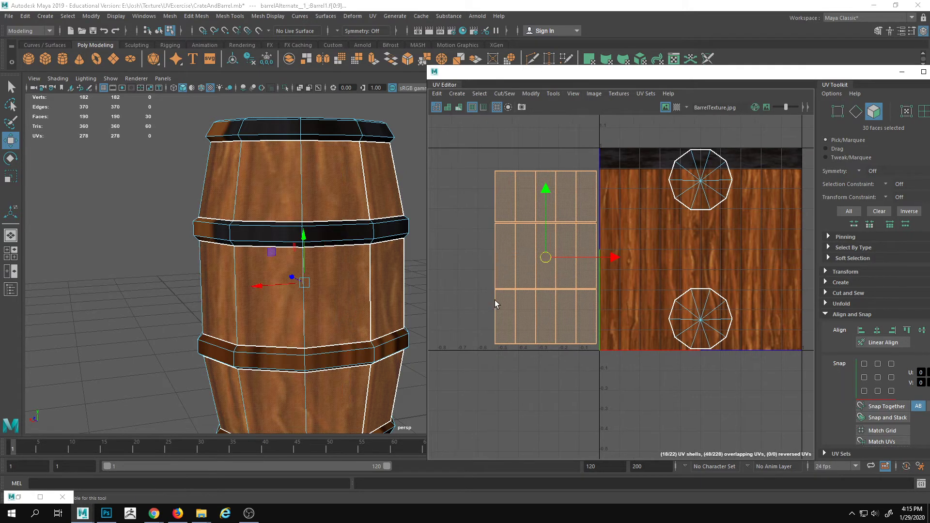
# - Try stretching the stacked side faces in U, undo the scaling, and frame the barrel
pyautogui.press('r')
pyautogui.moveTo(611, 257); pyautogui.dragTo(671, 259)
pyautogui.press('w')
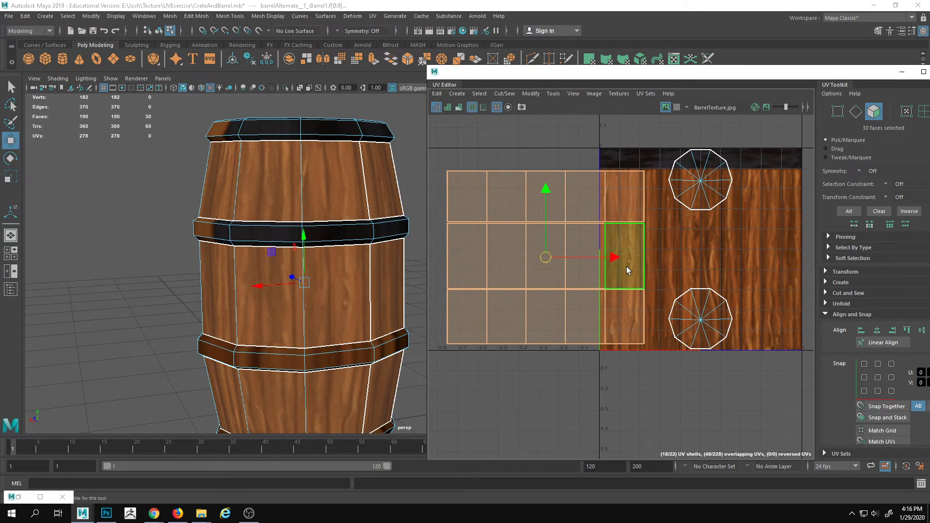
pyautogui.hotkey('ctrl', 'z')
pyautogui.press('f')
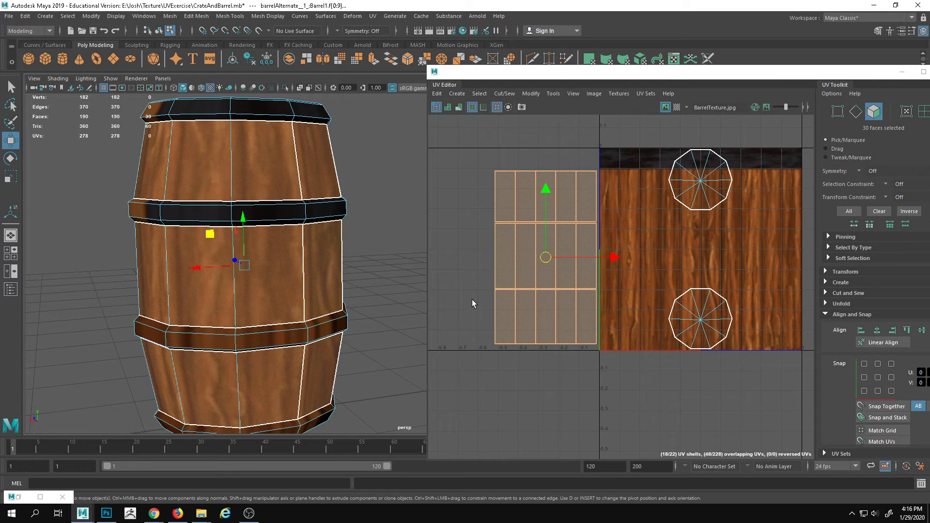
# - Move the stacked side faces onto the middle of the wood texture and switch to UV Shell mode
pyautogui.moveTo(615, 259); pyautogui.dragTo(765, 258)
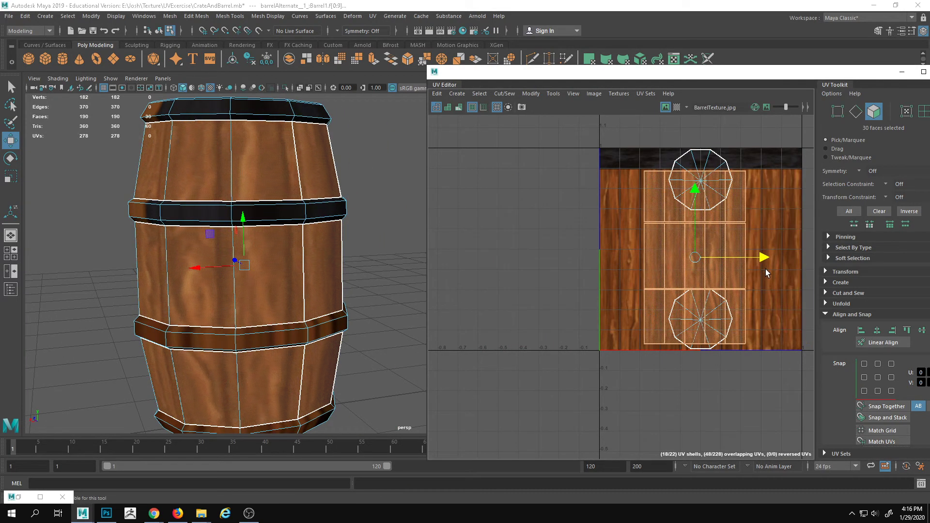
pyautogui.rightClick(702, 350)
pyautogui.click(702, 348)
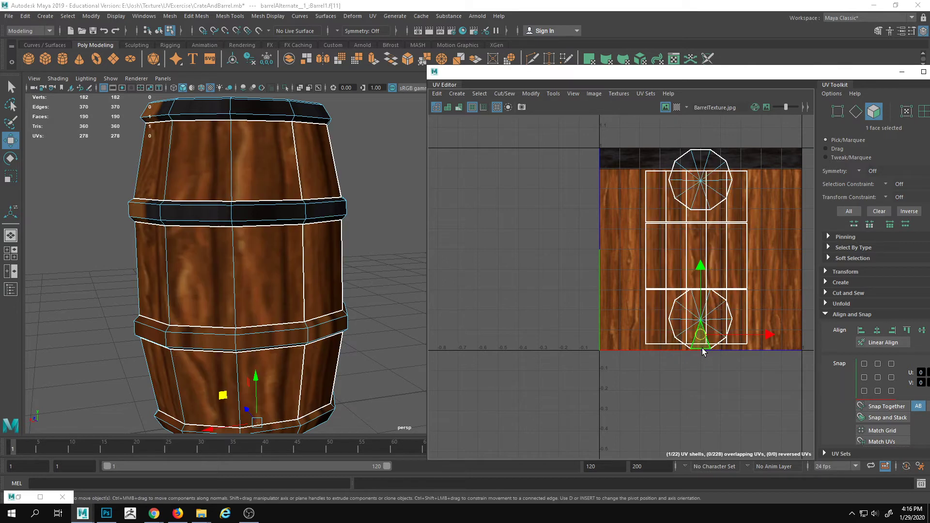
pyautogui.rightClick(701, 349)
pyautogui.click(702, 376)
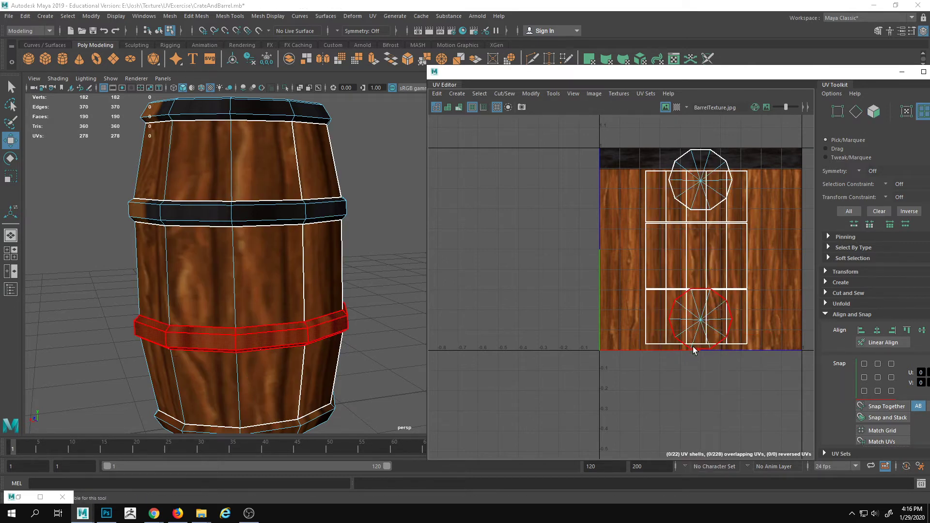
# - Try moving the two round shells off the tile in the negative U direction, and undo the move
pyautogui.click(701, 201)
pyautogui.keyDown('shift'); pyautogui.click(698, 179); pyautogui.keyUp('shift')
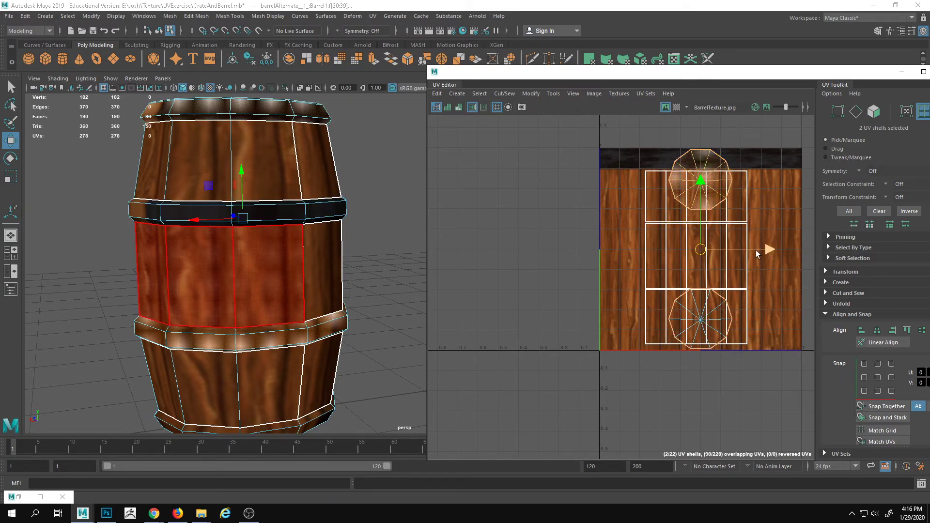
pyautogui.moveTo(766, 264); pyautogui.dragTo(610, 269)
pyautogui.hotkey('ctrl', 'z')
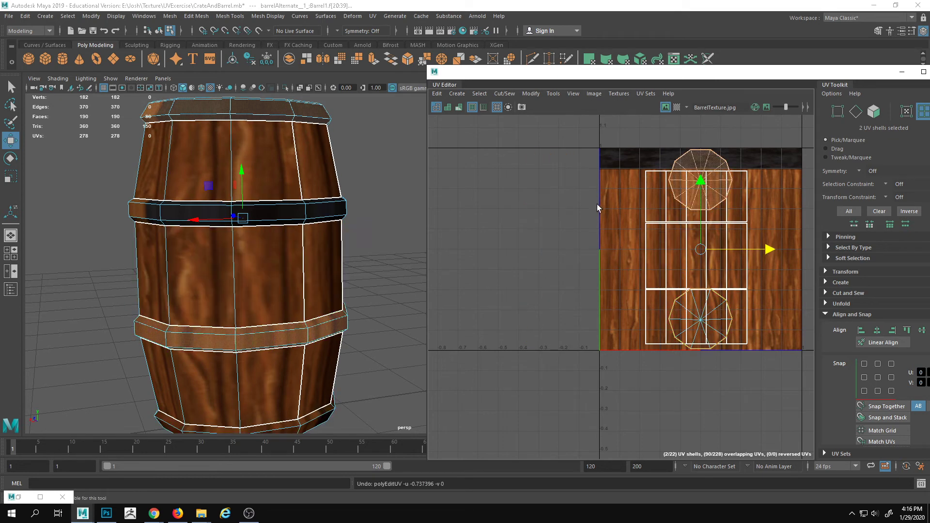
# - Select the six side shells at the low-U edge of the stack and move them off the tile to its negative U side
pyautogui.moveTo(633, 144); pyautogui.dragTo(677, 149, button='right')
pyautogui.click(675, 161)
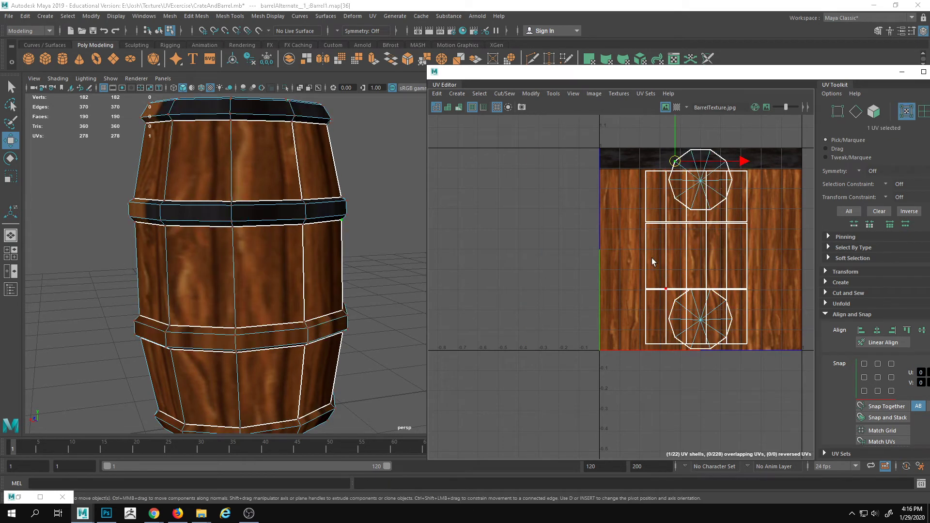
pyautogui.rightClick(612, 180)
pyautogui.moveTo(612, 180); pyautogui.dragTo(570, 166, button='right')
pyautogui.moveTo(614, 190); pyautogui.dragTo(659, 318)
pyautogui.moveTo(755, 261); pyautogui.dragTo(572, 261)
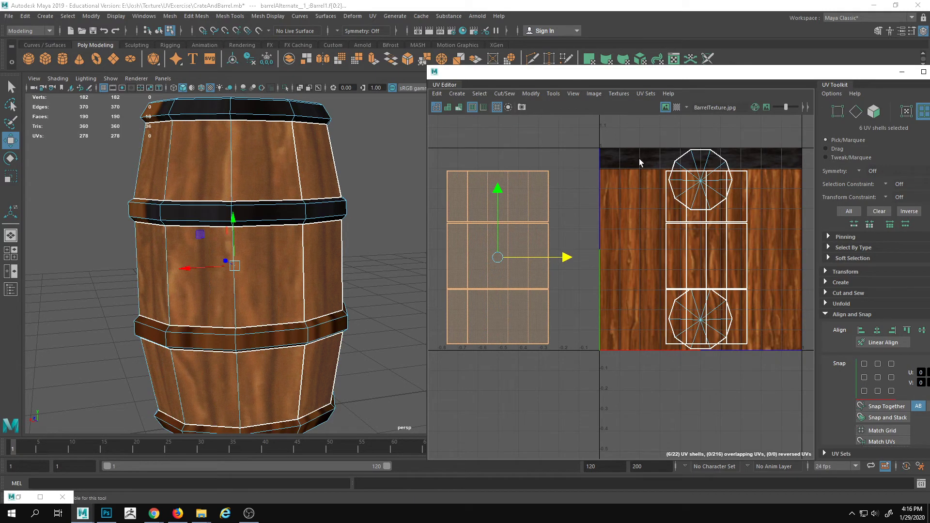
pyautogui.click(675, 218)
pyautogui.keyDown('shift'); pyautogui.click(742, 219); pyautogui.keyUp('shift')
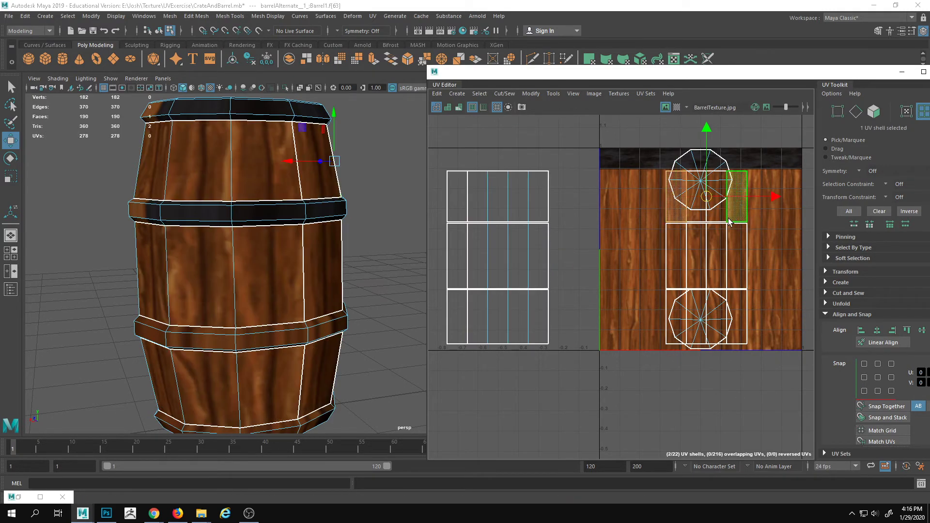
pyautogui.keyDown('shift'); pyautogui.click(716, 218); pyautogui.keyUp('shift')
pyautogui.keyDown('shift'); pyautogui.click(695, 215); pyautogui.keyUp('shift')
pyautogui.keyDown('shift'); pyautogui.moveTo(684, 246); pyautogui.dragTo(736, 249); pyautogui.keyUp('shift')
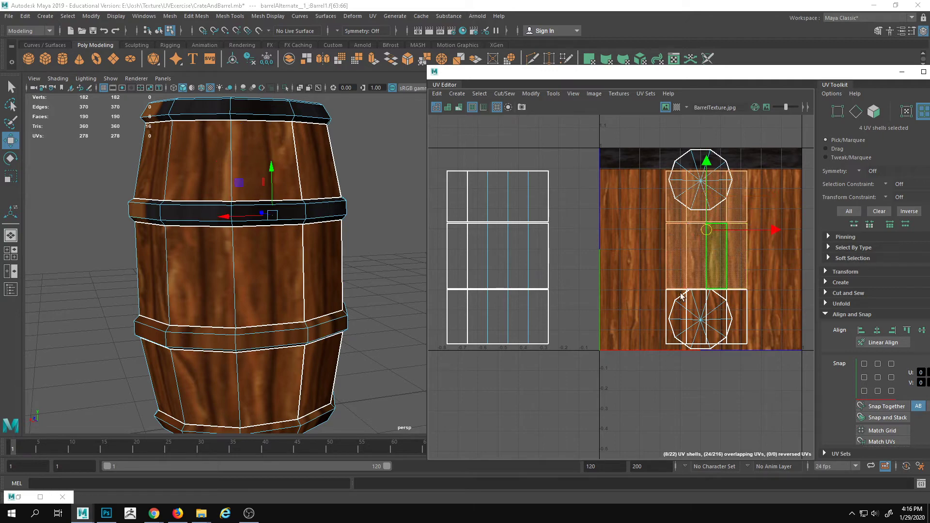
pyautogui.keyDown('shift'); pyautogui.click(722, 345); pyautogui.keyUp('shift')
pyautogui.keyDown('alt'); pyautogui.moveTo(722, 339); pyautogui.dragTo(896, 305, button='right'); pyautogui.keyUp('alt')
pyautogui.keyDown('alt'); pyautogui.moveTo(897, 305); pyautogui.dragTo(759, 308, button='middle'); pyautogui.keyUp('alt')
# - Undo the recent shell selections and moves until all 18 side shells are back on the tile's negative U side
pyautogui.hotkey('ctrl', 'z')
pyautogui.hotkey('ctrl', 'z')
pyautogui.hotkey('ctrl', 'z')
pyautogui.hotkey('ctrl', 'z')
pyautogui.hotkey('ctrl', 'z')
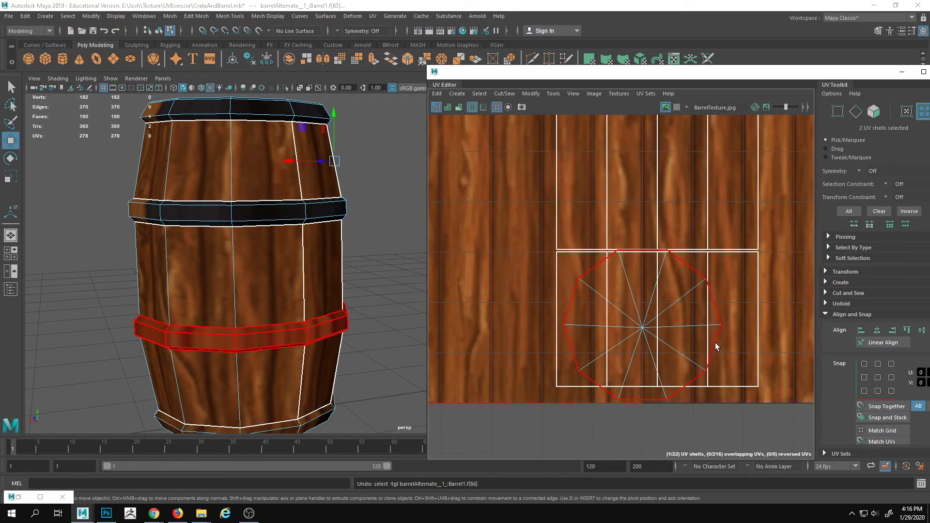
pyautogui.hotkey('ctrl', 'z')
pyautogui.hotkey('ctrl', 'z')
pyautogui.hotkey('ctrl', 'z')
pyautogui.hotkey('ctrl', 'z')
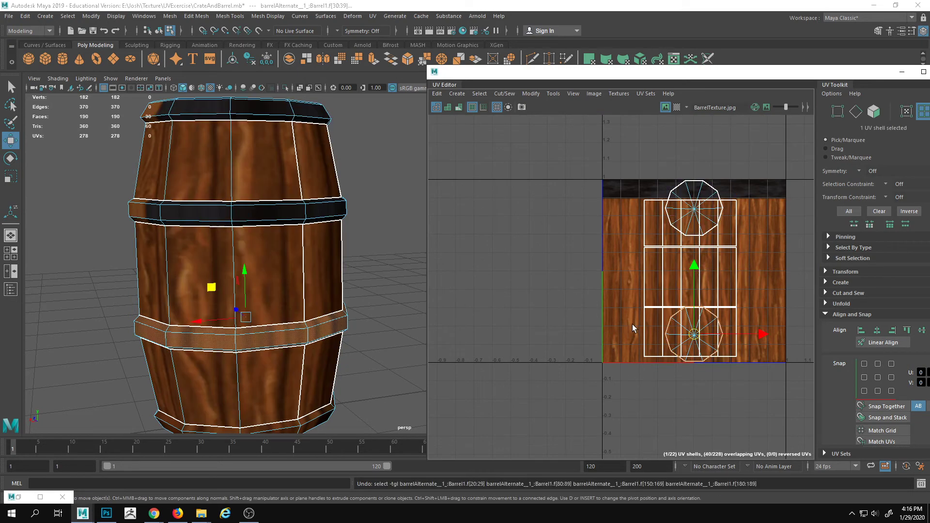
pyautogui.hotkey('ctrl', 'z')
pyautogui.hotkey('ctrl', 'z')
pyautogui.hotkey('ctrl', 'z')
pyautogui.hotkey('ctrl', 'z')
pyautogui.hotkey('ctrl', 'z')
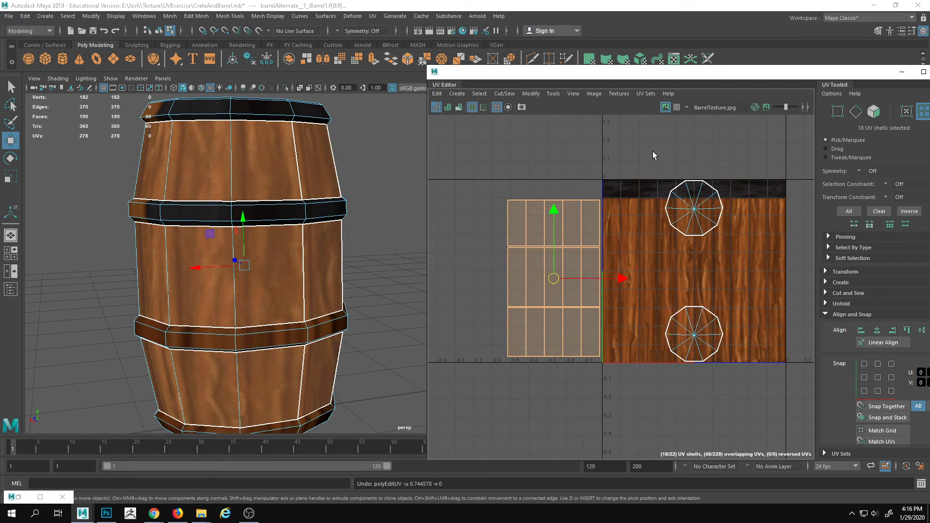
# - Move the two round shells off the tile in the positive U direction
pyautogui.moveTo(653, 152); pyautogui.dragTo(790, 428)
pyautogui.keyDown('alt'); pyautogui.moveTo(777, 343); pyautogui.dragTo(698, 342, button='middle'); pyautogui.keyUp('alt')
pyautogui.moveTo(684, 268); pyautogui.dragTo(878, 257)
pyautogui.keyDown('alt'); pyautogui.moveTo(608, 314); pyautogui.dragTo(637, 338, button='middle'); pyautogui.keyUp('alt')
pyautogui.scroll(-1, 601, 335)
# - Select the side shells as 30 faces and move them in U onto the middle of the wood texture
pyautogui.moveTo(415, 194); pyautogui.dragTo(598, 379)
pyautogui.rightClick(536, 283)
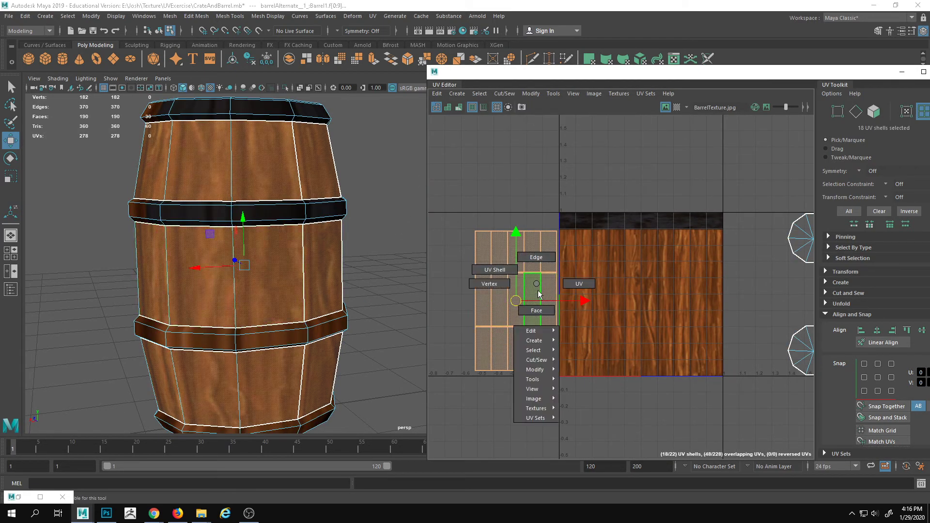
pyautogui.moveTo(539, 293); pyautogui.dragTo(536, 311, button='right')
pyautogui.moveTo(457, 195); pyautogui.dragTo(617, 397)
pyautogui.moveTo(586, 296); pyautogui.dragTo(711, 291)
pyautogui.scroll(2, 634, 304)
pyautogui.keyDown('alt'); pyautogui.moveTo(639, 306); pyautogui.dragTo(594, 296, button='middle'); pyautogui.keyUp('alt')
# - Scale the side faces in U to span the full width of the wood texture, and fine-tune their U position
pyautogui.press('r')
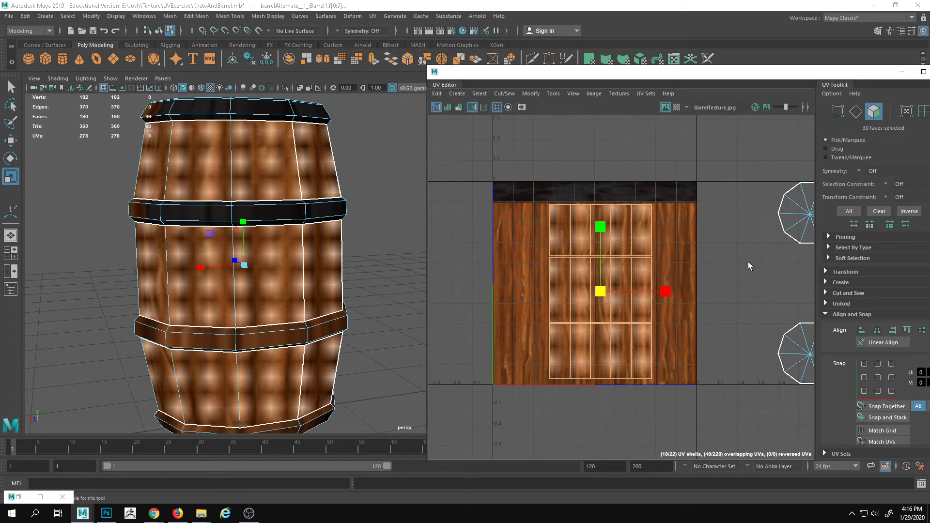
pyautogui.moveTo(664, 292)
pyautogui.mouseDown()
pyautogui.moveTo(722, 292)
pyautogui.moveTo(664, 292)
pyautogui.mouseUp()
pyautogui.press('w')
pyautogui.scroll(2, 662, 292)
pyautogui.keyDown('alt'); pyautogui.moveTo(663, 293); pyautogui.dragTo(692, 292, button='middle'); pyautogui.keyUp('alt')
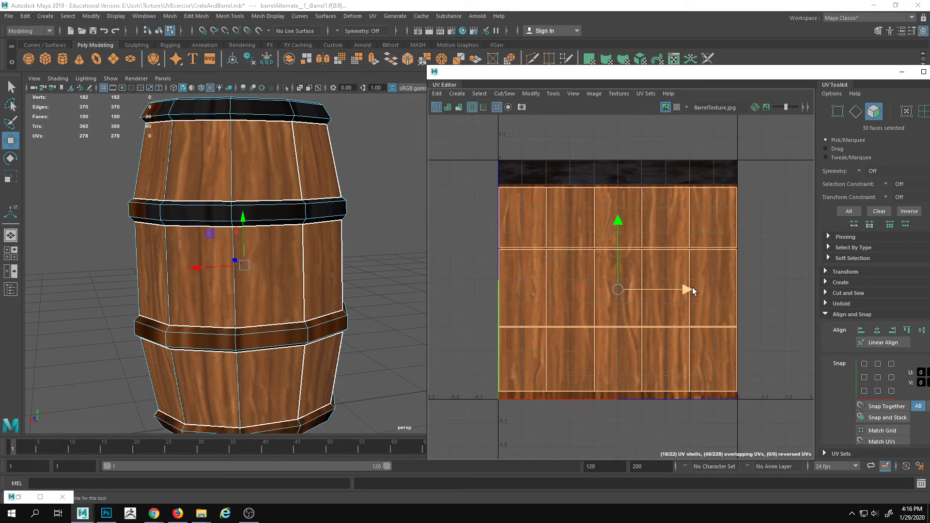
pyautogui.keyDown('alt'); pyautogui.moveTo(500, 270); pyautogui.dragTo(554, 297, button='middle'); pyautogui.keyUp('alt')
pyautogui.scroll(2, 555, 297)
pyautogui.keyDown('alt'); pyautogui.moveTo(330, 309); pyautogui.dragTo(302, 297, button='middle'); pyautogui.keyUp('alt')
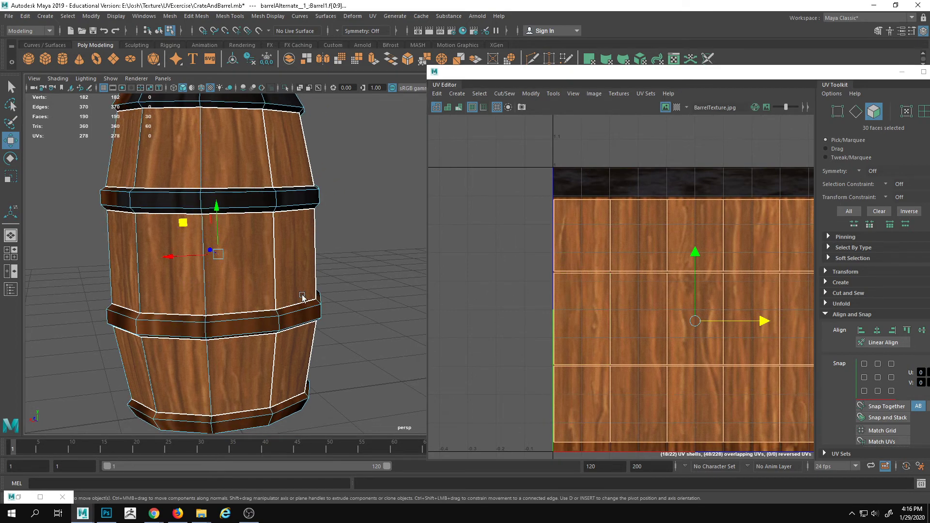
pyautogui.moveTo(764, 319); pyautogui.dragTo(763, 316)
# - Pick a border edge of the side shells at the tile's low-U edge and examine the wood seams around the barrel
pyautogui.keyDown('alt'); pyautogui.moveTo(286, 312); pyautogui.dragTo(417, 314); pyautogui.keyUp('alt')
pyautogui.moveTo(586, 260); pyautogui.dragTo(585, 232, button='right')
pyautogui.click(554, 239)
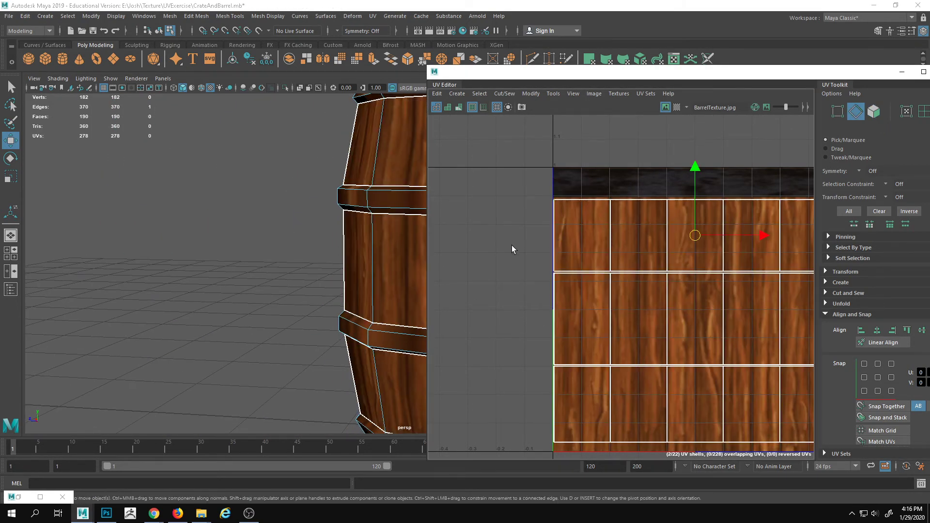
pyautogui.keyDown('alt'); pyautogui.moveTo(511, 245); pyautogui.dragTo(165, 219, button='middle'); pyautogui.keyUp('alt')
pyautogui.keyDown('alt'); pyautogui.moveTo(383, 259); pyautogui.dragTo(210, 255, button='middle'); pyautogui.keyUp('alt')
pyautogui.keyDown('alt'); pyautogui.moveTo(319, 218); pyautogui.dragTo(226, 281); pyautogui.keyUp('alt')
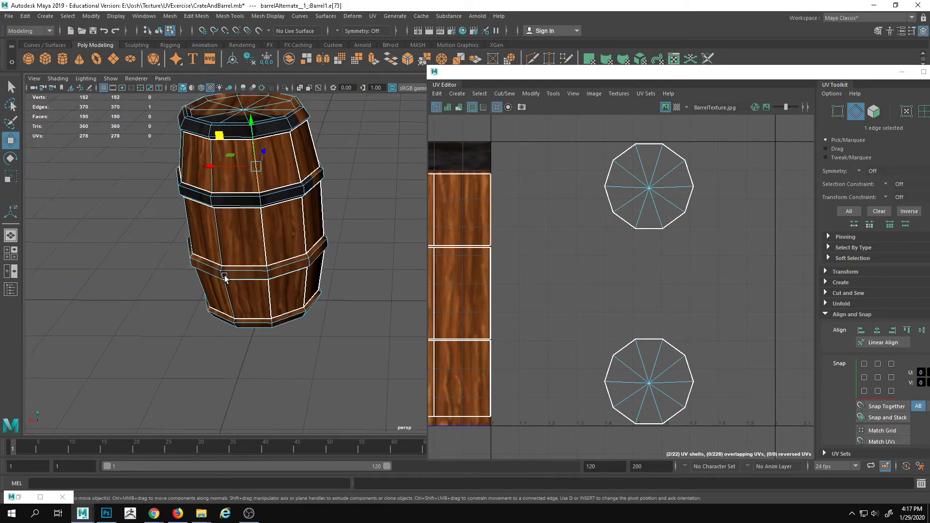
pyautogui.keyDown('alt'); pyautogui.moveTo(226, 281); pyautogui.dragTo(255, 347, button='middle'); pyautogui.keyUp('alt')
pyautogui.keyDown('alt'); pyautogui.moveTo(255, 347); pyautogui.dragTo(403, 353, button='right'); pyautogui.keyUp('alt')
pyautogui.keyDown('alt'); pyautogui.moveTo(216, 307); pyautogui.dragTo(274, 327, button='middle'); pyautogui.keyUp('alt')
pyautogui.keyDown('alt'); pyautogui.moveTo(274, 327); pyautogui.dragTo(335, 332, button='right'); pyautogui.keyUp('alt')
pyautogui.keyDown('alt'); pyautogui.moveTo(436, 301); pyautogui.dragTo(600, 291, button='middle'); pyautogui.keyUp('alt')
pyautogui.keyDown('alt'); pyautogui.moveTo(600, 291); pyautogui.dragTo(533, 364, button='right'); pyautogui.keyUp('alt')
pyautogui.keyDown('alt'); pyautogui.moveTo(533, 364); pyautogui.dragTo(624, 360, button='middle'); pyautogui.keyUp('alt')
# - Reselect the 30 side faces and nudge them in U, and select two low-U border edges to check the barrel's seam
pyautogui.moveTo(615, 266); pyautogui.dragTo(624, 358, button='right')
pyautogui.moveTo(507, 216); pyautogui.dragTo(753, 391)
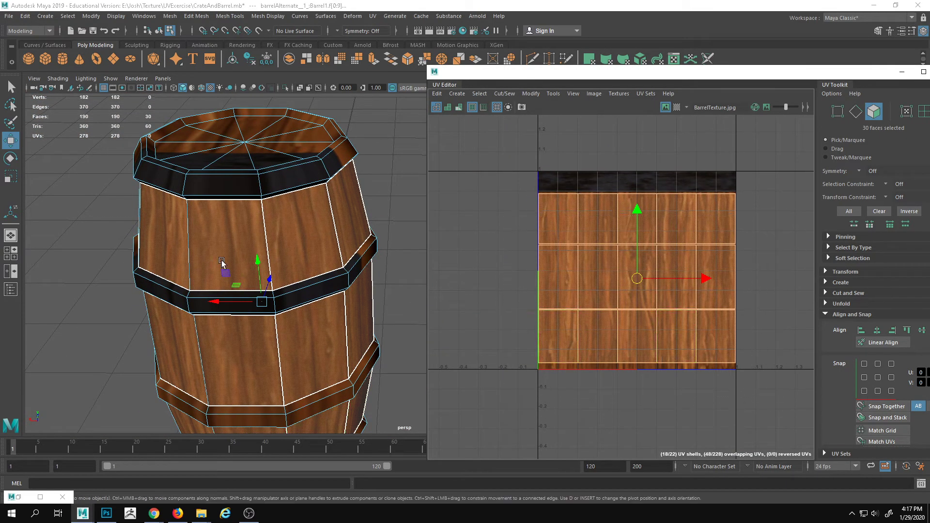
pyautogui.moveTo(706, 279)
pyautogui.mouseDown()
pyautogui.moveTo(696, 279)
pyautogui.moveTo(736, 283)
pyautogui.moveTo(706, 283)
pyautogui.mouseUp()
pyautogui.moveTo(587, 230); pyautogui.dragTo(569, 170, button='right')
pyautogui.moveTo(529, 213); pyautogui.dragTo(554, 221)
pyautogui.keyDown('alt'); pyautogui.moveTo(412, 261); pyautogui.dragTo(334, 265); pyautogui.keyUp('alt')
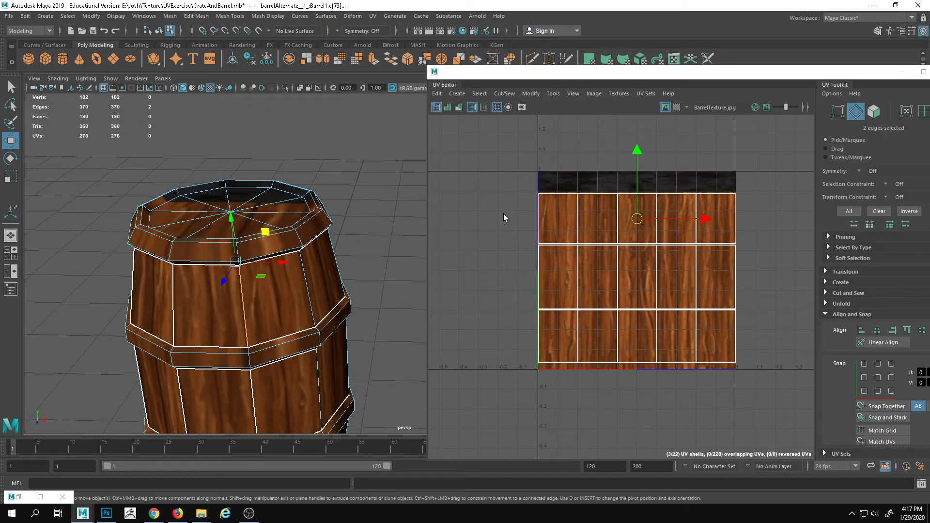
# - Try stretching the side faces in U past the tile's edges, and undo the scaling
pyautogui.moveTo(504, 218); pyautogui.dragTo(504, 240, button='right')
pyautogui.press('r')
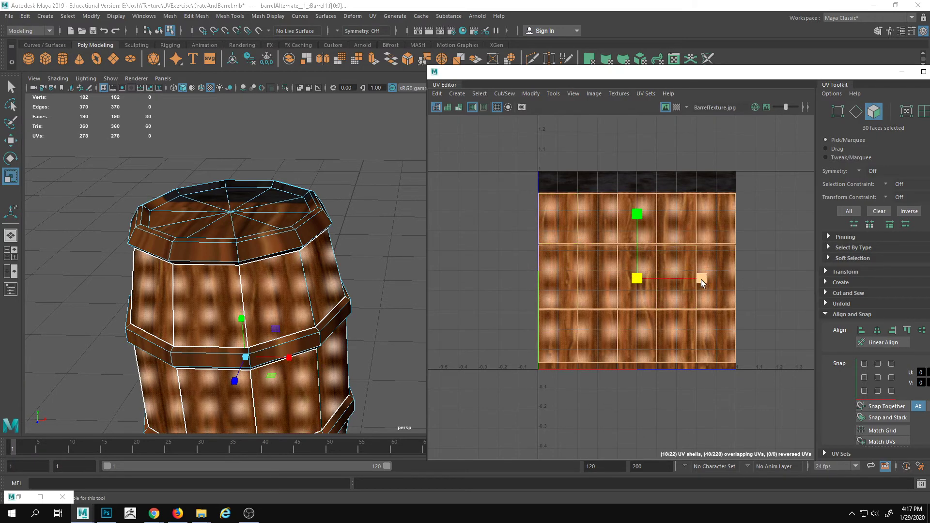
pyautogui.keyDown('alt'); pyautogui.moveTo(645, 298); pyautogui.dragTo(746, 258, button='right'); pyautogui.keyUp('alt')
pyautogui.moveTo(768, 265); pyautogui.dragTo(776, 264)
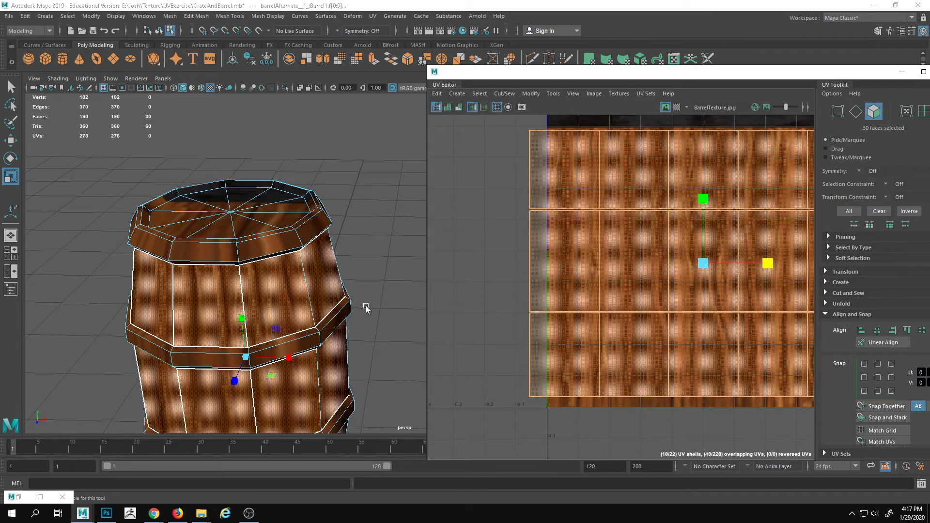
pyautogui.click(403, 291)
pyautogui.keyDown('alt'); pyautogui.moveTo(230, 318); pyautogui.dragTo(334, 361, button='right'); pyautogui.keyUp('alt')
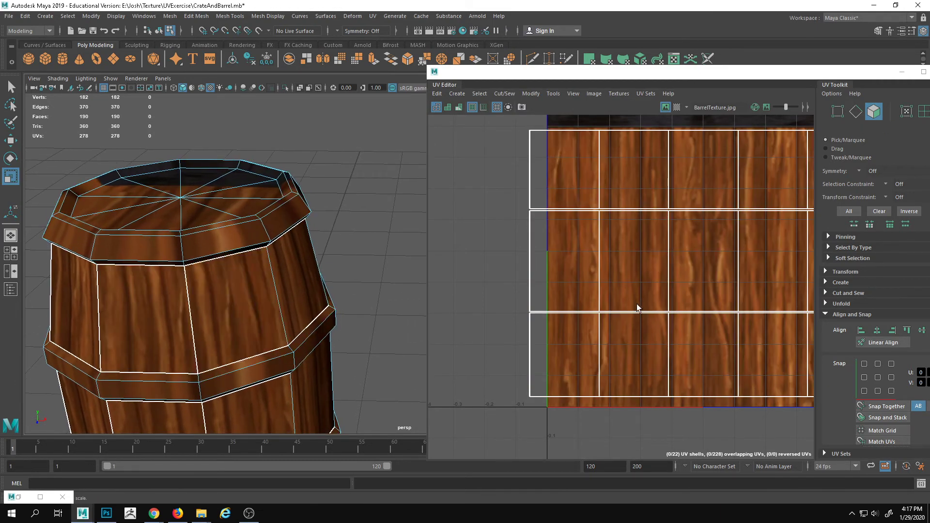
pyautogui.hotkey('ctrl', 'z')
pyautogui.hotkey('ctrl', 'z')
# - Scale the 30 side faces in U so they end just inside both side edges of the texture tile
pyautogui.keyDown('alt'); pyautogui.moveTo(633, 330); pyautogui.dragTo(684, 250, button='right'); pyautogui.keyUp('alt')
pyautogui.keyDown('alt'); pyautogui.moveTo(693, 246); pyautogui.dragTo(540, 292, button='middle'); pyautogui.keyUp('alt')
pyautogui.keyDown('alt'); pyautogui.moveTo(468, 285); pyautogui.dragTo(472, 297, button='right'); pyautogui.keyUp('alt')
pyautogui.keyDown('alt'); pyautogui.moveTo(472, 297); pyautogui.dragTo(566, 277, button='middle'); pyautogui.keyUp('alt')
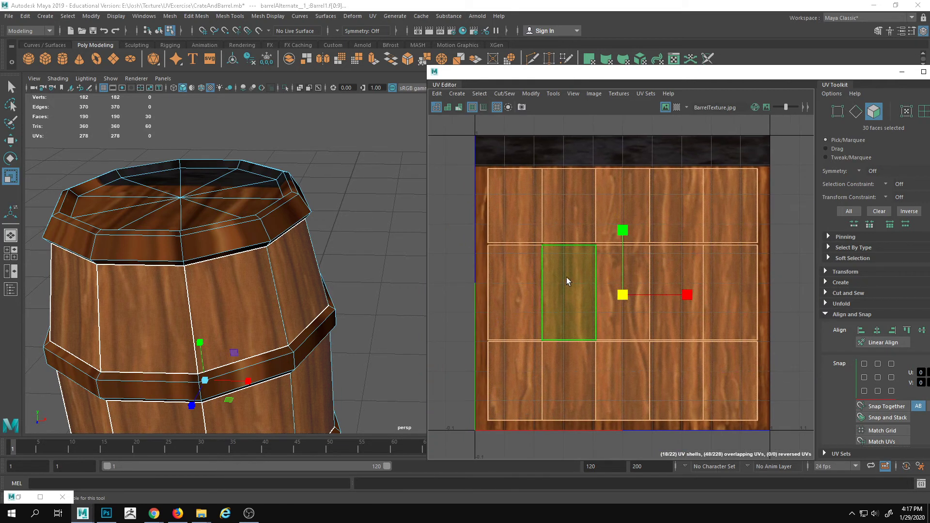
pyautogui.moveTo(690, 294); pyautogui.dragTo(696, 295)
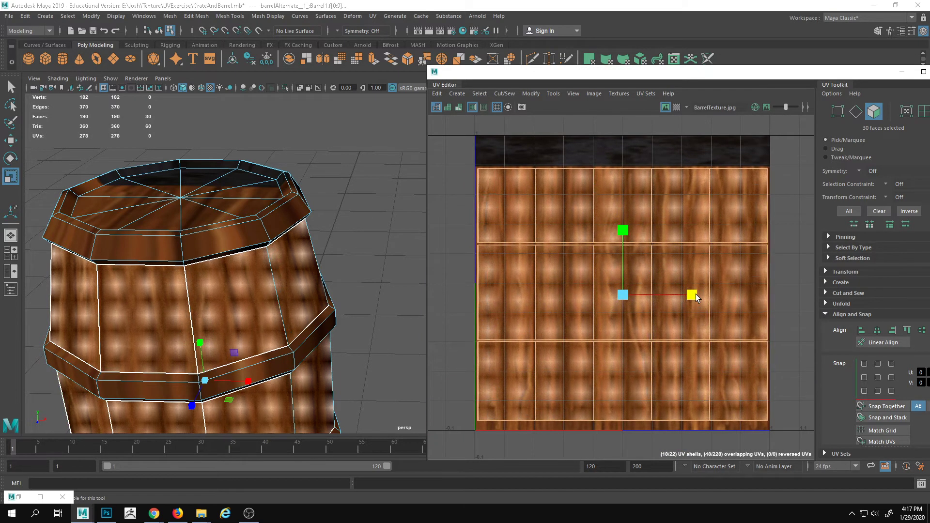
pyautogui.keyDown('alt'); pyautogui.moveTo(591, 272); pyautogui.dragTo(659, 253, button='middle'); pyautogui.keyUp('alt')
# - Select the 12 UVs along the side shells' low-U border and move them exactly onto the tile's U 0 edge
pyautogui.rightClick(558, 174)
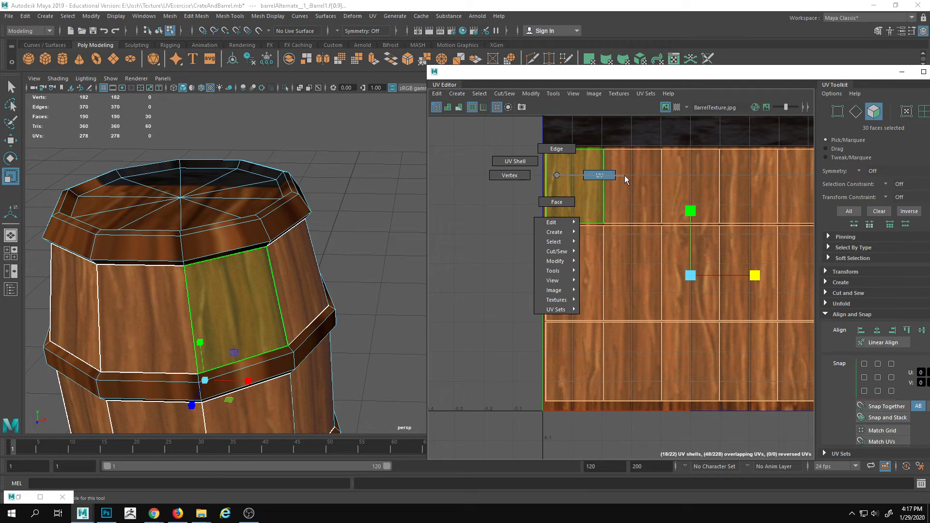
pyautogui.click(600, 176)
pyautogui.moveTo(521, 135); pyautogui.dragTo(554, 485)
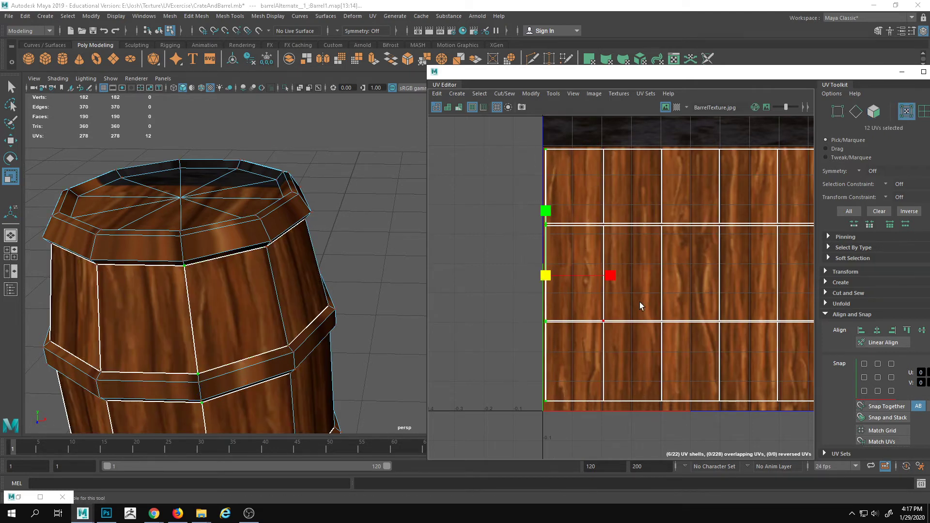
pyautogui.keyDown('alt'); pyautogui.moveTo(621, 231); pyautogui.dragTo(624, 247, button='middle'); pyautogui.keyUp('alt')
pyautogui.press('w')
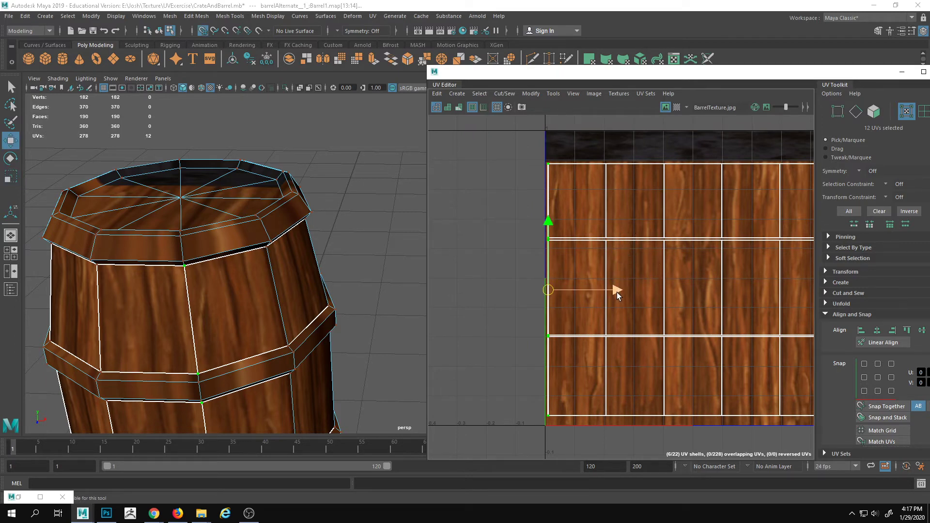
pyautogui.moveTo(615, 291); pyautogui.dragTo(613, 291)
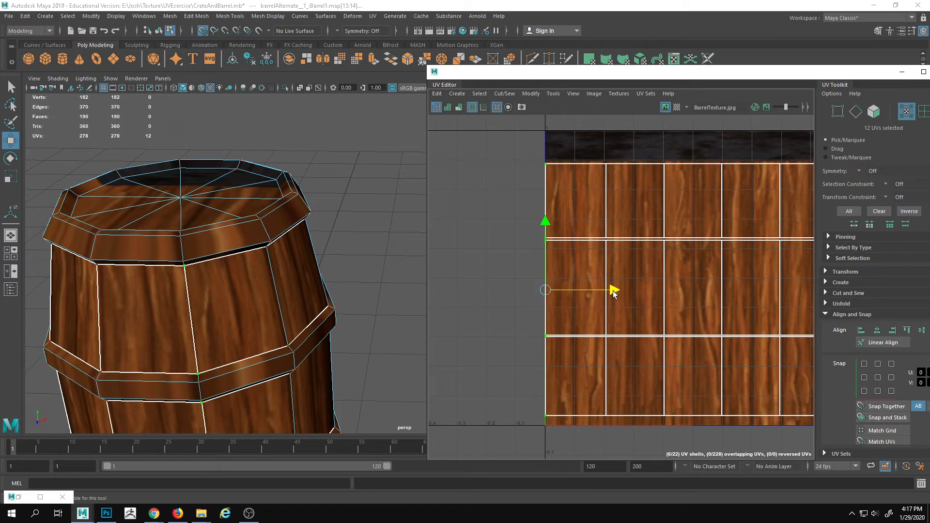
# - Select the 12 UVs along the side shells' high-U border and move them exactly onto the tile's U 1 edge
pyautogui.keyDown('alt'); pyautogui.moveTo(661, 323); pyautogui.dragTo(482, 320, button='middle'); pyautogui.keyUp('alt')
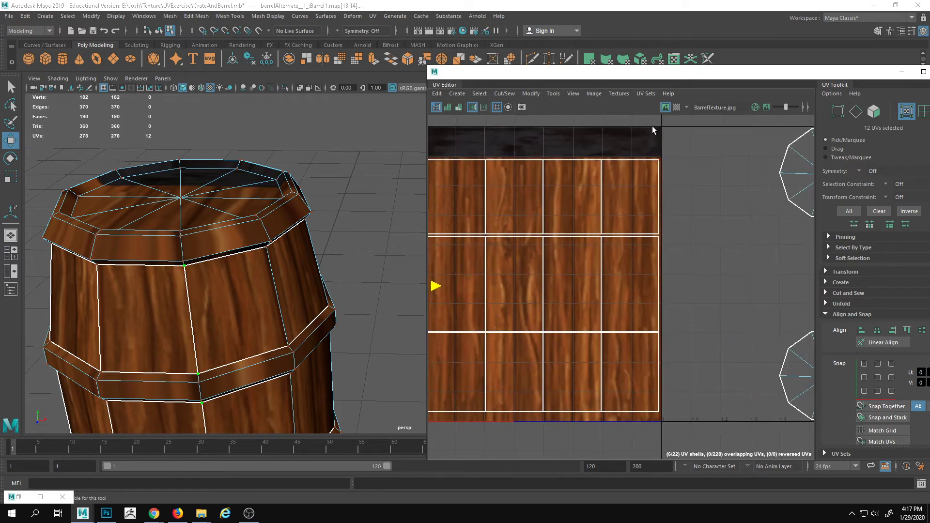
pyautogui.moveTo(652, 122); pyautogui.dragTo(694, 430)
pyautogui.rightClick(568, 250)
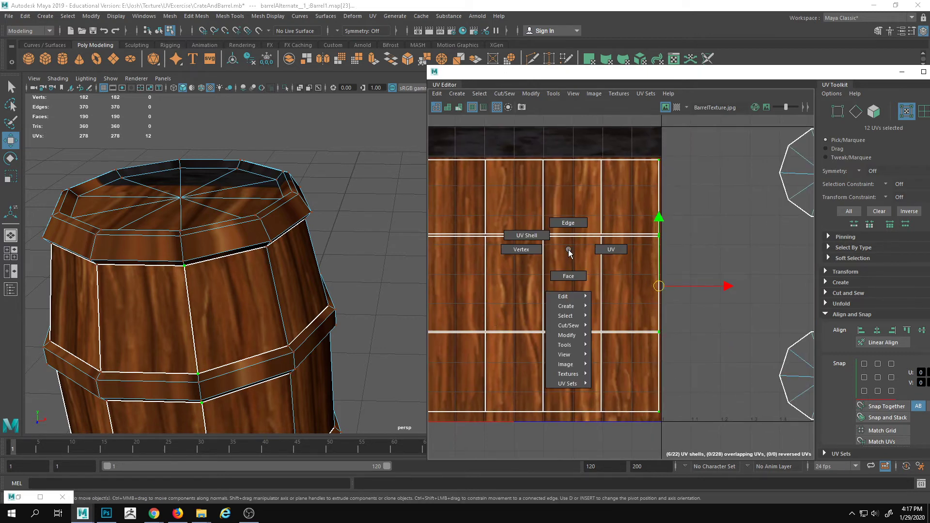
pyautogui.click(624, 249)
pyautogui.moveTo(637, 131); pyautogui.dragTo(698, 460)
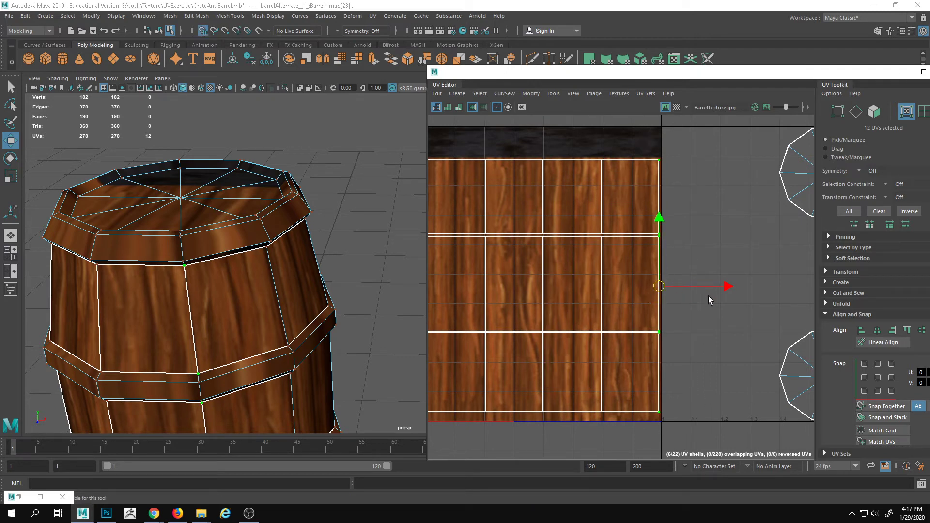
pyautogui.moveTo(726, 290); pyautogui.dragTo(731, 293)
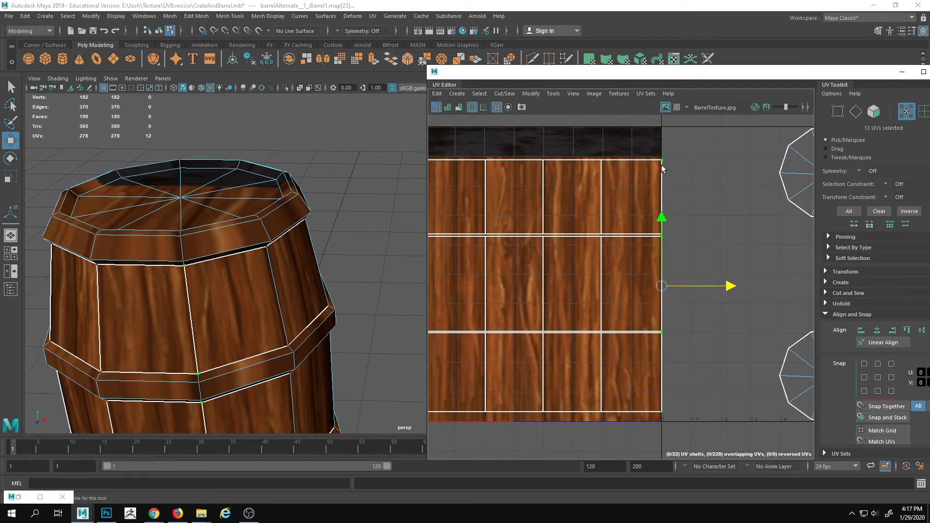
# - Return to object mode, deselect the barrel, and inspect the wood texture around its sides
pyautogui.keyDown('alt'); pyautogui.moveTo(646, 245); pyautogui.dragTo(761, 239, button='middle'); pyautogui.keyUp('alt')
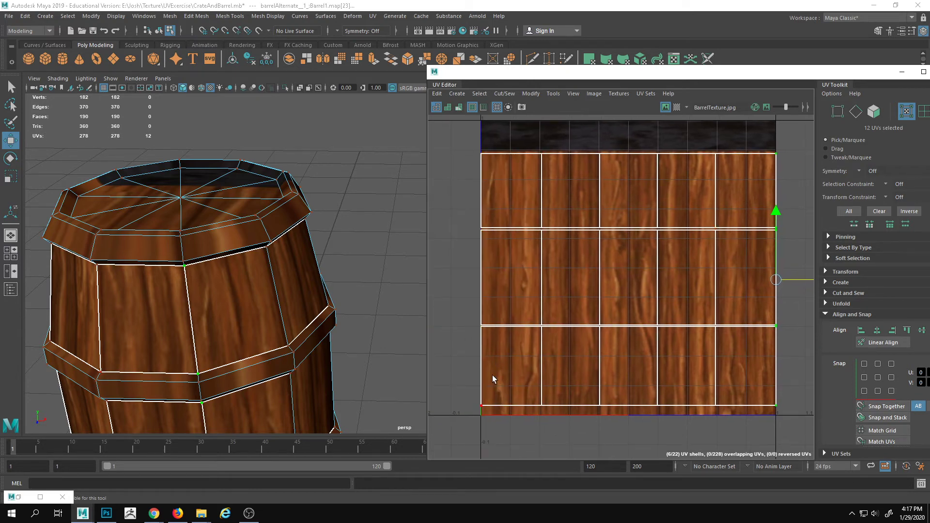
pyautogui.moveTo(246, 369); pyautogui.dragTo(359, 297, button='right')
pyautogui.click(359, 297)
pyautogui.keyDown('alt'); pyautogui.moveTo(359, 297); pyautogui.dragTo(160, 257); pyautogui.keyUp('alt')
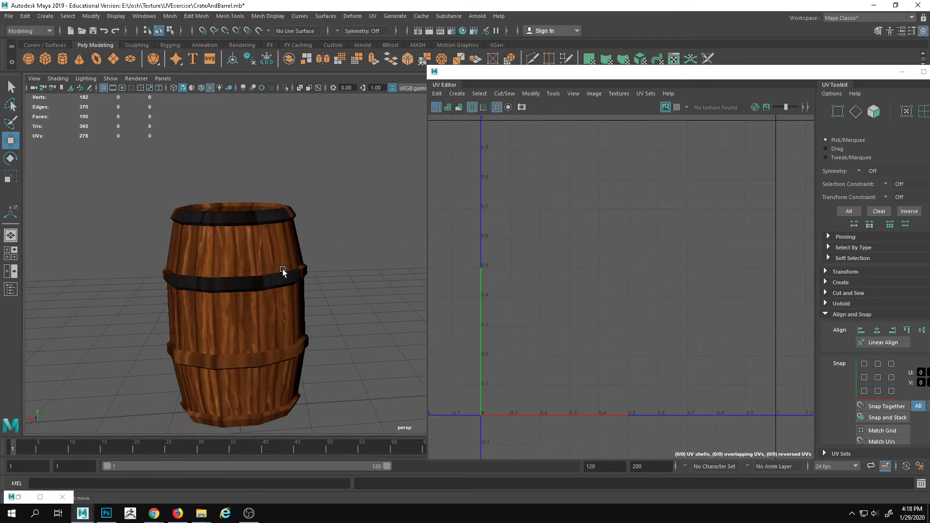
# - Select the barrel in face mode and pick the 20 faces of its top and bottom caps
pyautogui.click(278, 288)
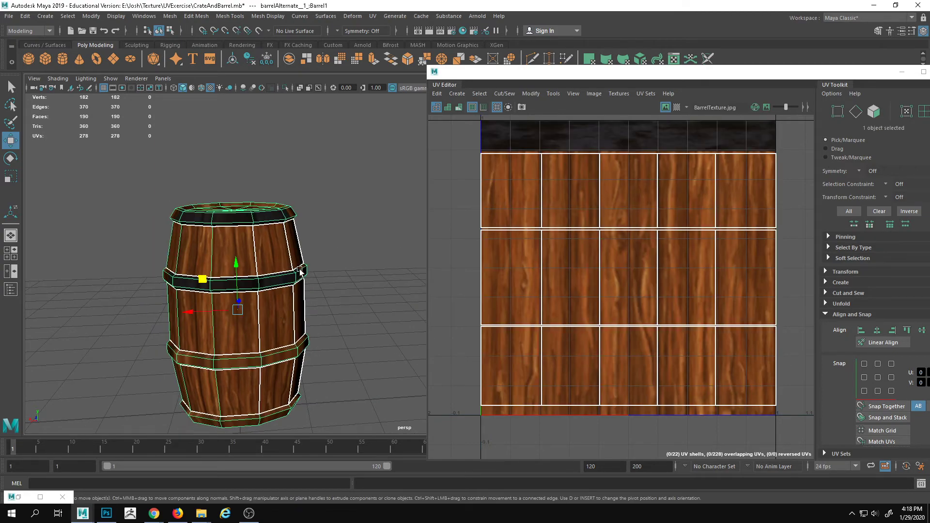
pyautogui.keyDown('alt'); pyautogui.moveTo(299, 271); pyautogui.dragTo(264, 294); pyautogui.keyUp('alt')
pyautogui.keyDown('alt'); pyautogui.moveTo(264, 294); pyautogui.dragTo(376, 253, button='right'); pyautogui.keyUp('alt')
pyautogui.moveTo(377, 250); pyautogui.dragTo(380, 266, button='right')
pyautogui.moveTo(338, 201); pyautogui.dragTo(383, 254)
pyautogui.hotkey('ctrl', 'z')
pyautogui.click(253, 181)
pyautogui.keyDown('alt'); pyautogui.moveTo(382, 253); pyautogui.dragTo(314, 270, button='right'); pyautogui.keyUp('alt')
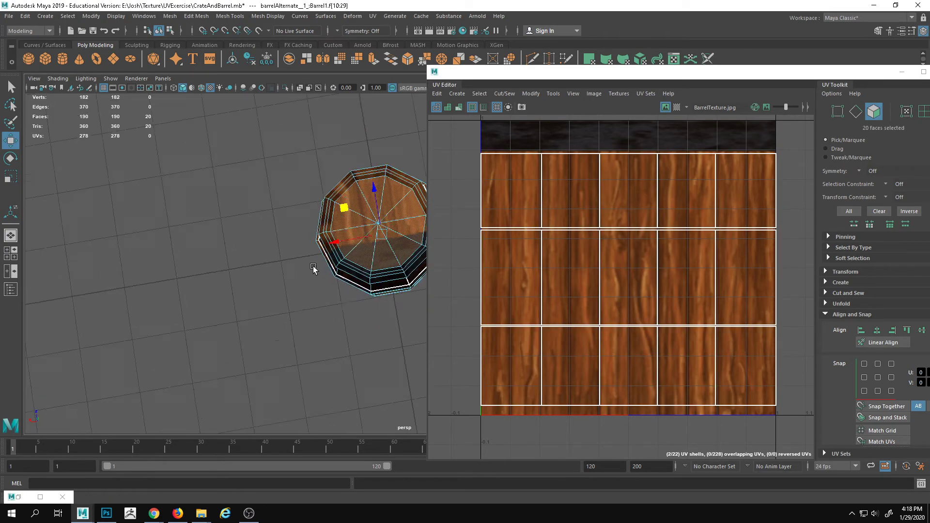
# - Apply an automatic UV projection to the selected cap faces, switch to the Move tool, and check the barrel's top
pyautogui.keyDown('alt'); pyautogui.moveTo(314, 270); pyautogui.dragTo(302, 206); pyautogui.keyUp('alt')
pyautogui.keyDown('alt'); pyautogui.moveTo(295, 370); pyautogui.dragTo(305, 294); pyautogui.keyUp('alt')
pyautogui.keyDown('alt'); pyautogui.moveTo(304, 294); pyautogui.dragTo(434, 307, button='right'); pyautogui.keyUp('alt')
pyautogui.keyDown('alt'); pyautogui.moveTo(436, 309); pyautogui.dragTo(427, 275, button='middle'); pyautogui.keyUp('alt')
pyautogui.keyDown('alt'); pyautogui.moveTo(286, 278); pyautogui.dragTo(329, 365); pyautogui.keyUp('alt')
pyautogui.keyDown('alt'); pyautogui.moveTo(310, 339); pyautogui.dragTo(139, 313, button='right'); pyautogui.keyUp('alt')
pyautogui.keyDown('alt'); pyautogui.moveTo(140, 313); pyautogui.dragTo(97, 365, button='middle'); pyautogui.keyUp('alt')
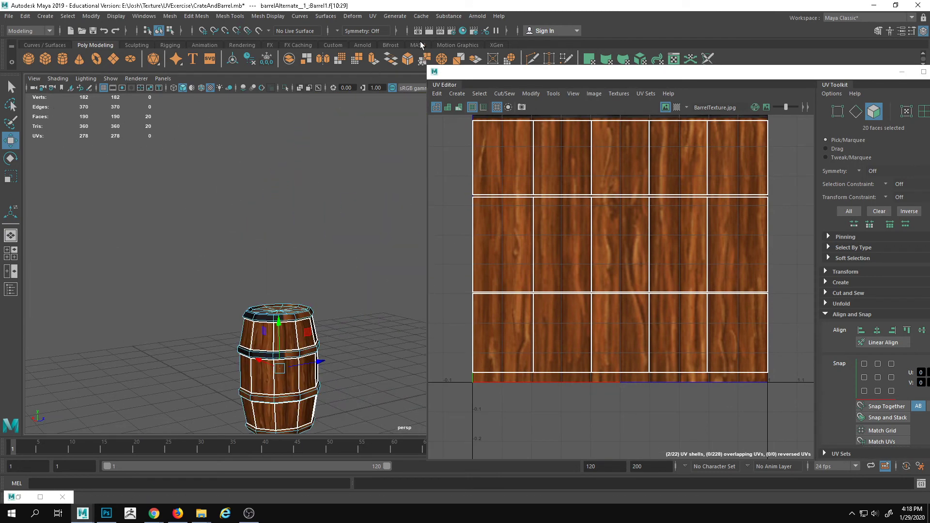
pyautogui.click(374, 18)
pyautogui.click(410, 73)
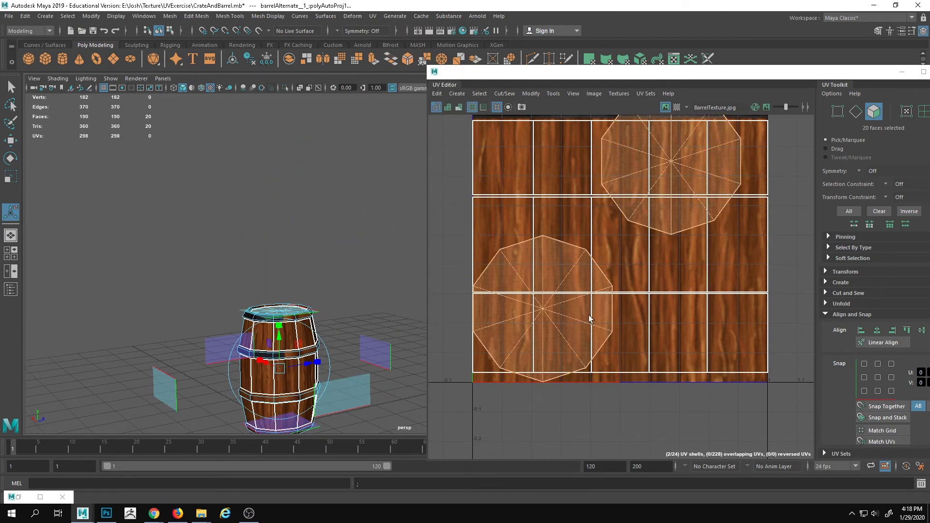
pyautogui.scroll(-2, 591, 318)
pyautogui.press('w')
pyautogui.keyDown('alt'); pyautogui.moveTo(390, 334); pyautogui.dragTo(365, 303); pyautogui.keyUp('alt')
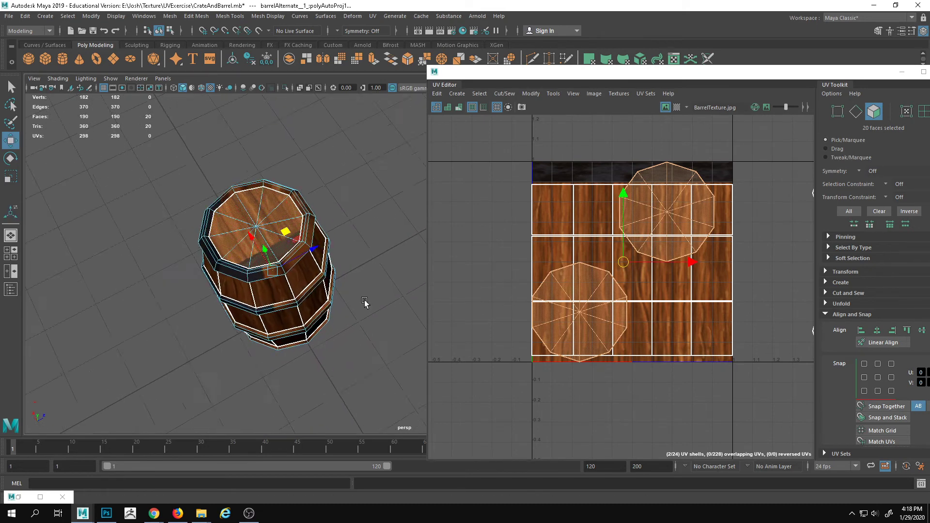
pyautogui.scroll(2, 365, 302)
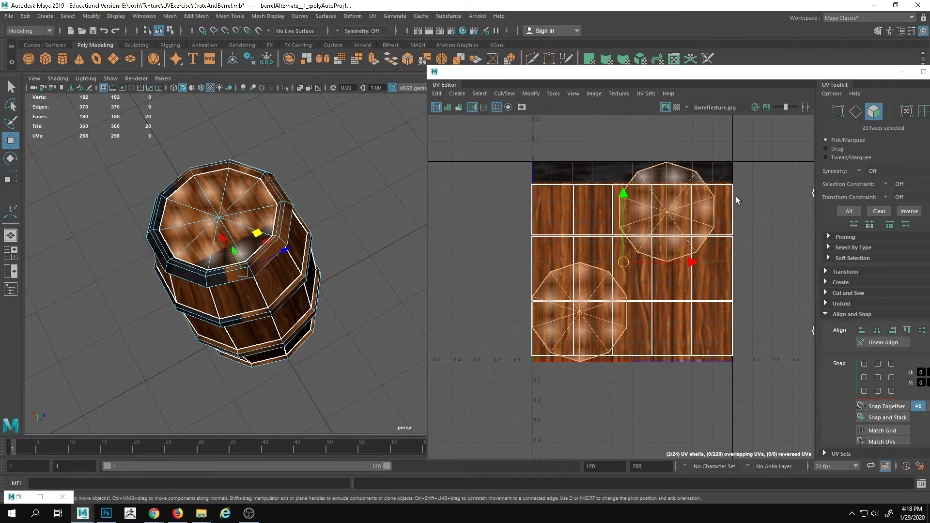
pyautogui.scroll(2, 352, 255)
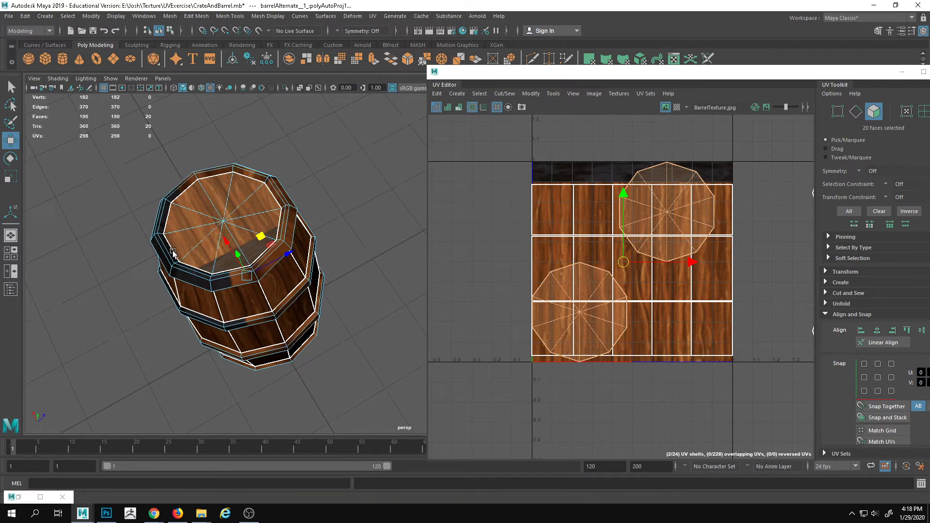
# - Select the UV shell of the upper cap and move it down off the dark strip onto the wood texture
pyautogui.click(670, 173)
pyautogui.doubleClick(672, 168)
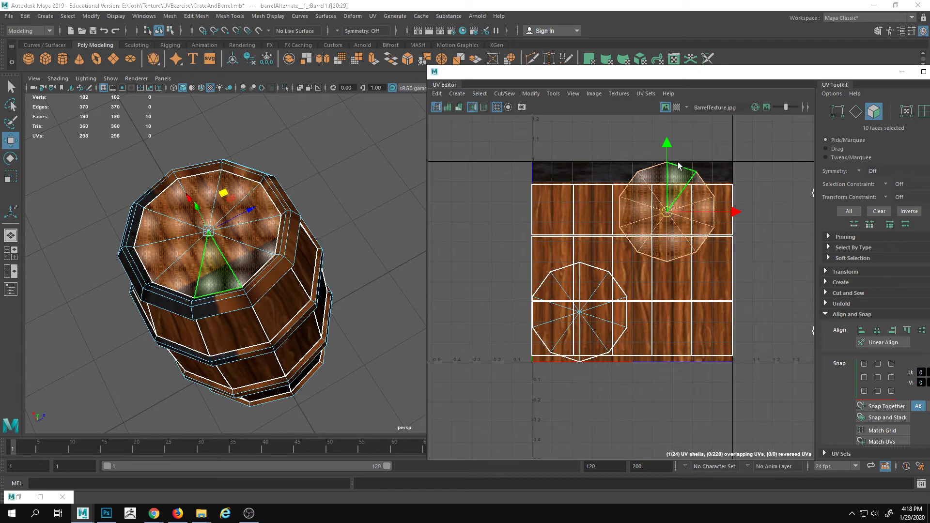
pyautogui.rightClick(676, 172)
pyautogui.click(660, 163)
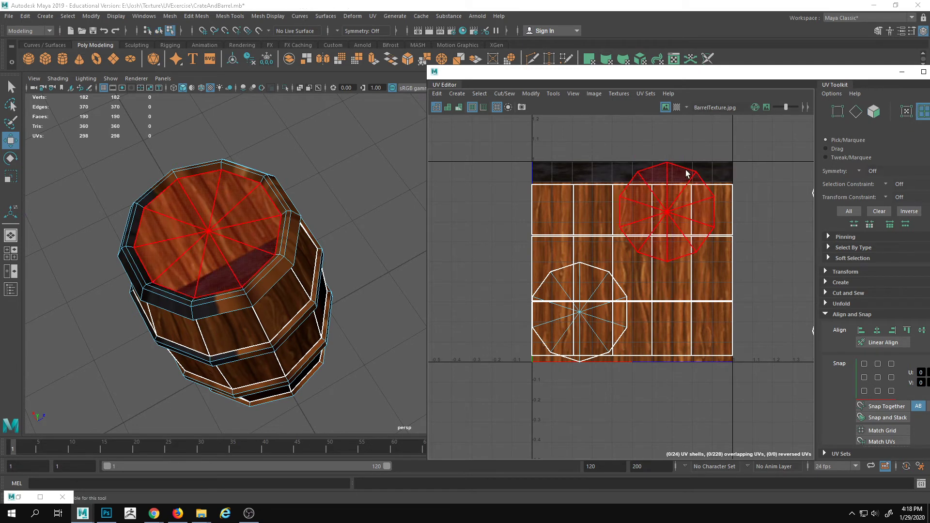
pyautogui.click(664, 165)
pyautogui.moveTo(667, 142); pyautogui.dragTo(667, 167)
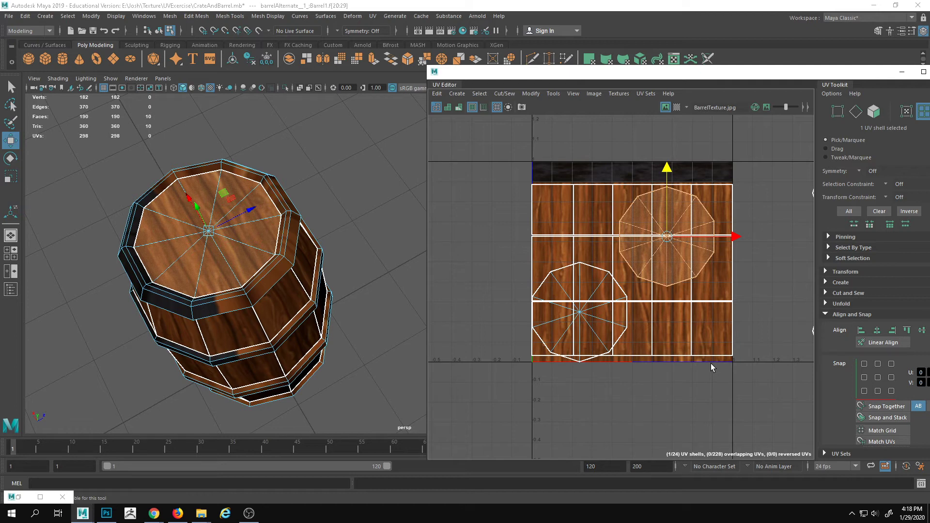
# - Return to object mode to inspect the barrel's sides and bands, and switch the barrel to face mode
pyautogui.click(330, 228)
pyautogui.keyDown('alt'); pyautogui.moveTo(330, 227); pyautogui.dragTo(304, 243); pyautogui.keyUp('alt')
pyautogui.click(294, 245)
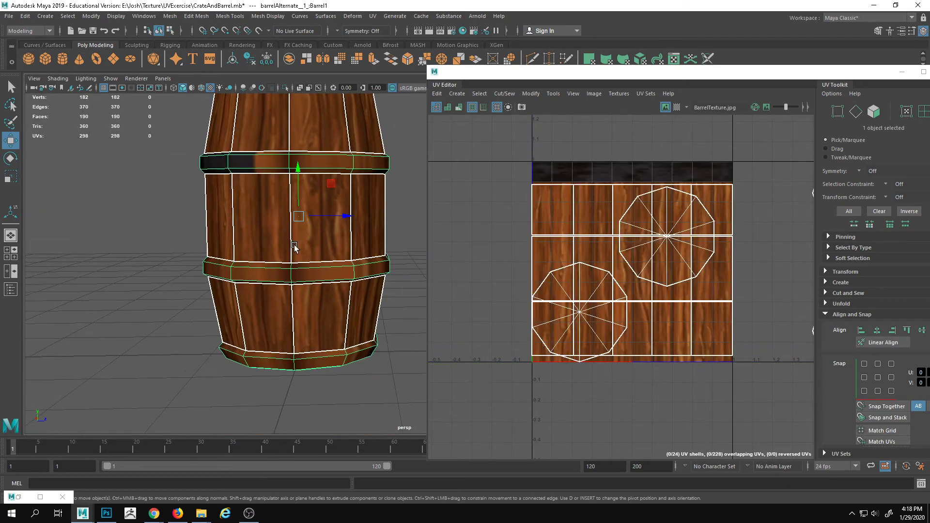
pyautogui.keyDown('alt'); pyautogui.moveTo(245, 229); pyautogui.dragTo(238, 242, button='middle'); pyautogui.keyUp('alt')
pyautogui.moveTo(237, 242); pyautogui.dragTo(296, 285, button='right')
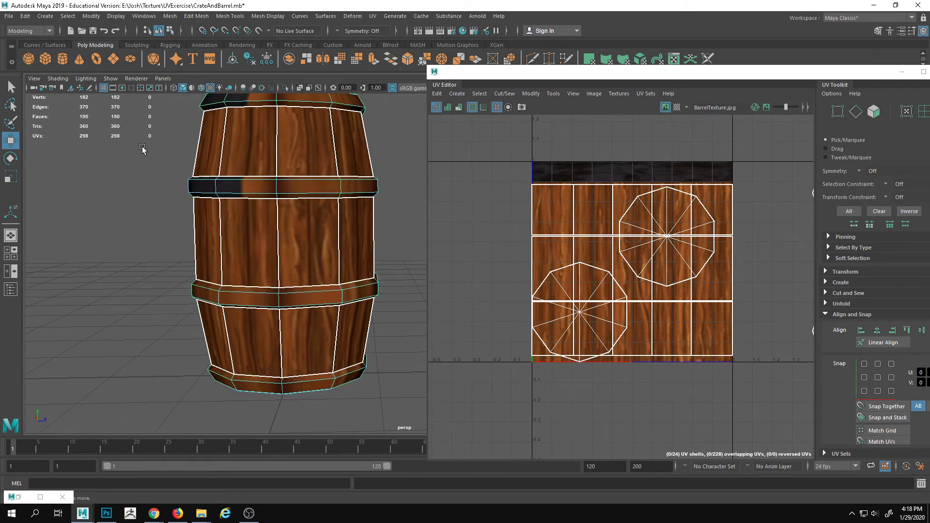
pyautogui.moveTo(143, 147); pyautogui.dragTo(490, 221)
pyautogui.keyDown('alt'); pyautogui.moveTo(331, 220); pyautogui.dragTo(295, 185, button='middle'); pyautogui.keyUp('alt')
pyautogui.moveTo(294, 184); pyautogui.dragTo(311, 170, button='right')
pyautogui.rightClick(300, 197)
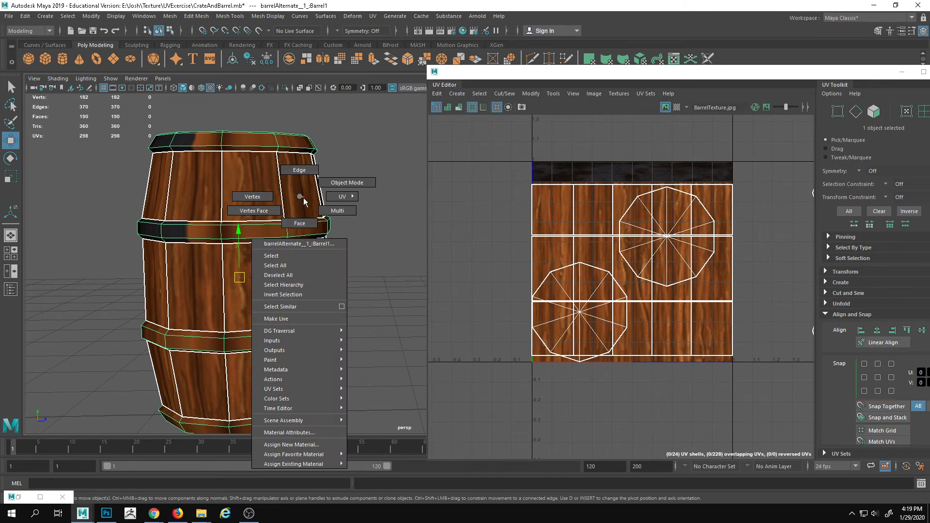
pyautogui.moveTo(307, 225); pyautogui.dragTo(307, 226, button='right')
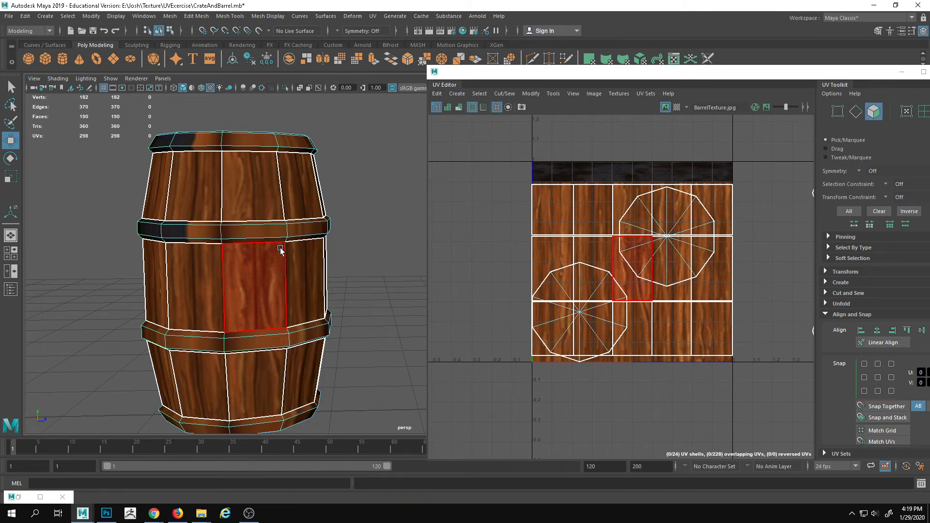
pyautogui.keyDown('alt'); pyautogui.moveTo(281, 249); pyautogui.dragTo(282, 232); pyautogui.keyUp('alt')
pyautogui.moveTo(88, 190); pyautogui.dragTo(440, 275)
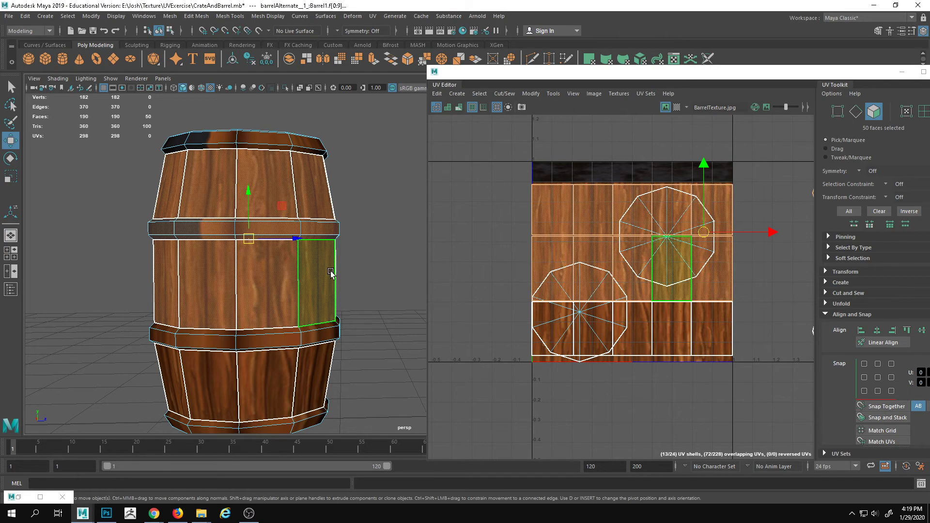
pyautogui.keyDown('alt'); pyautogui.moveTo(332, 270); pyautogui.dragTo(228, 250); pyautogui.keyUp('alt')
pyautogui.keyDown('alt'); pyautogui.moveTo(229, 250); pyautogui.dragTo(52, 247, button='middle'); pyautogui.keyUp('alt')
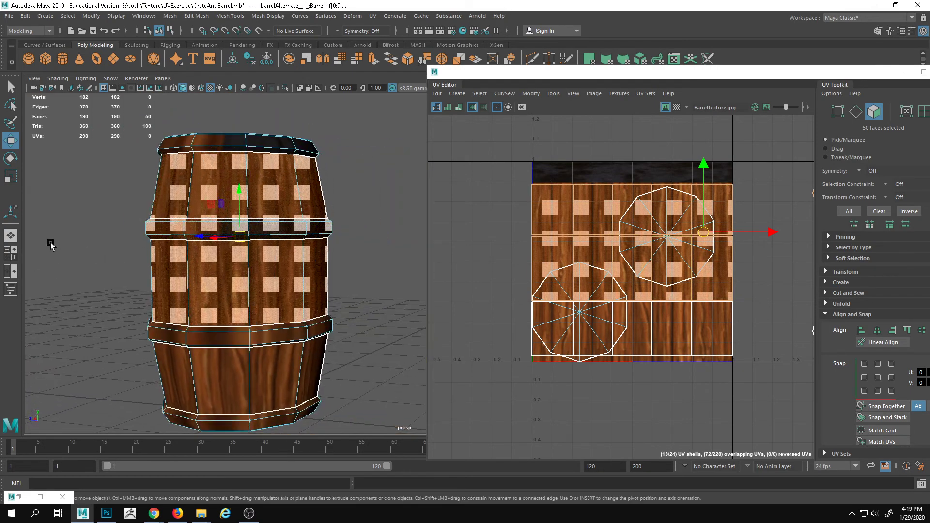
pyautogui.keyDown('alt'); pyautogui.moveTo(52, 247); pyautogui.dragTo(179, 225); pyautogui.keyUp('alt')
pyautogui.keyDown('alt'); pyautogui.moveTo(280, 203); pyautogui.dragTo(281, 184); pyautogui.keyUp('alt')
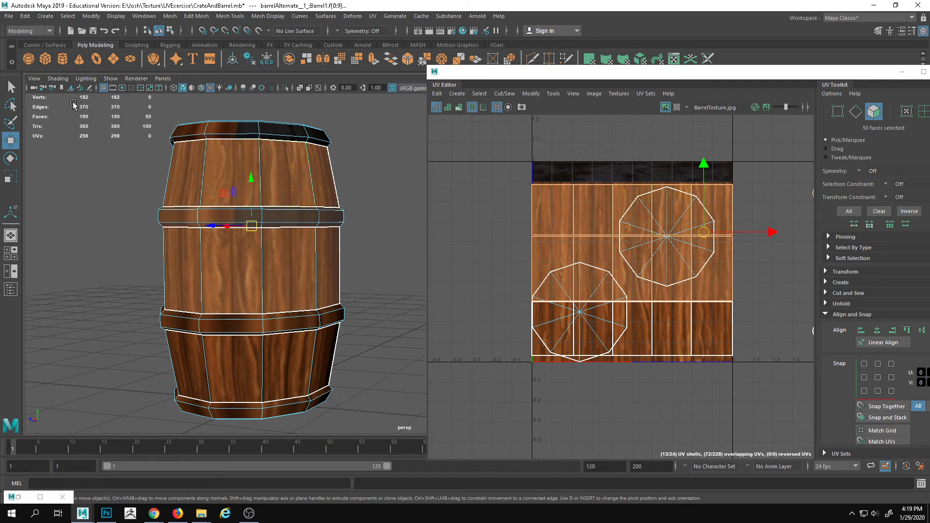
pyautogui.keyDown('ctrl'); pyautogui.moveTo(74, 104); pyautogui.dragTo(425, 164); pyautogui.keyUp('ctrl')
pyautogui.keyDown('ctrl'); pyautogui.moveTo(409, 352); pyautogui.dragTo(75, 294); pyautogui.keyUp('ctrl')
pyautogui.scroll(5, 231, 226)
pyautogui.keyDown('alt'); pyautogui.moveTo(231, 226); pyautogui.dragTo(21, 169); pyautogui.keyUp('alt')
pyautogui.scroll(4, 185, 193)
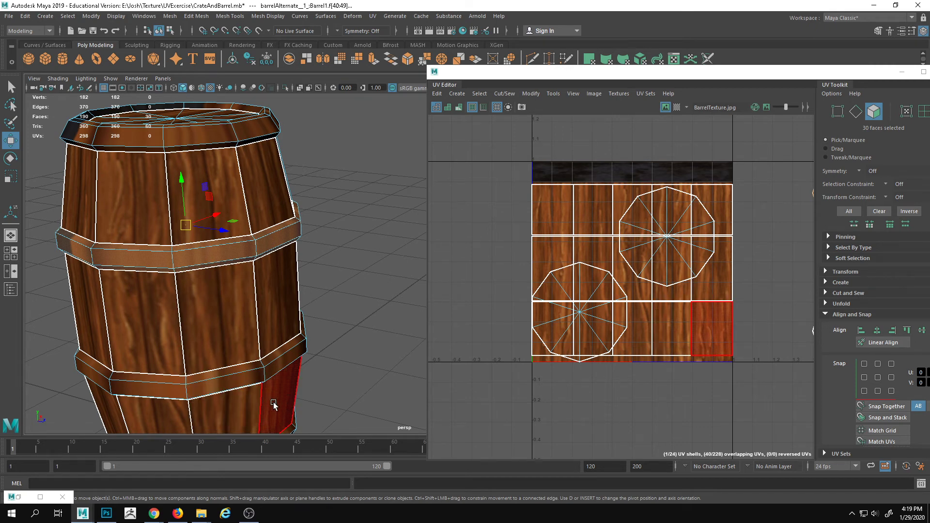
pyautogui.click(357, 324)
# - Select the 10-face outer loop of the band between the barrel's upper and middle side sections
pyautogui.keyDown('alt'); pyautogui.moveTo(206, 301); pyautogui.dragTo(216, 305, button='middle'); pyautogui.keyUp('alt')
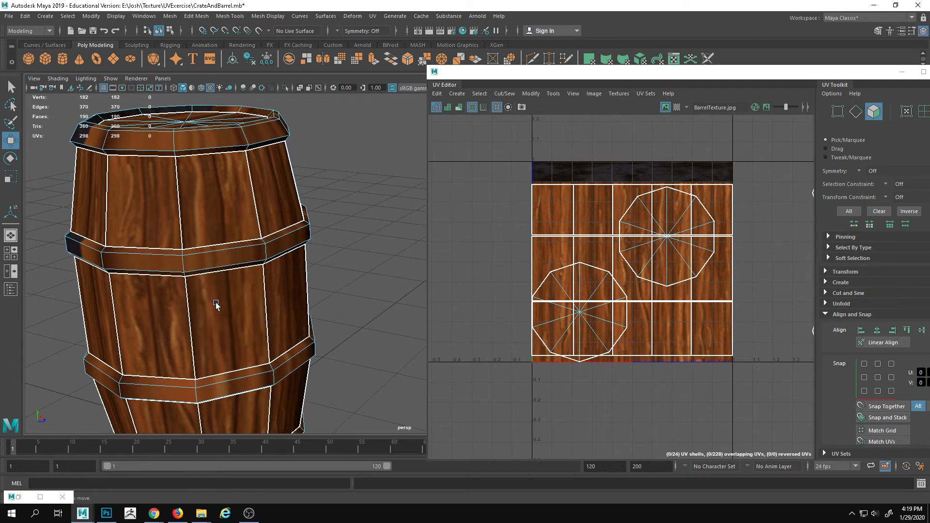
pyautogui.click(225, 261)
pyautogui.keyDown('alt'); pyautogui.moveTo(233, 272); pyautogui.dragTo(291, 305, button='middle'); pyautogui.keyUp('alt')
pyautogui.keyDown('alt'); pyautogui.moveTo(361, 303); pyautogui.dragTo(319, 288); pyautogui.keyUp('alt')
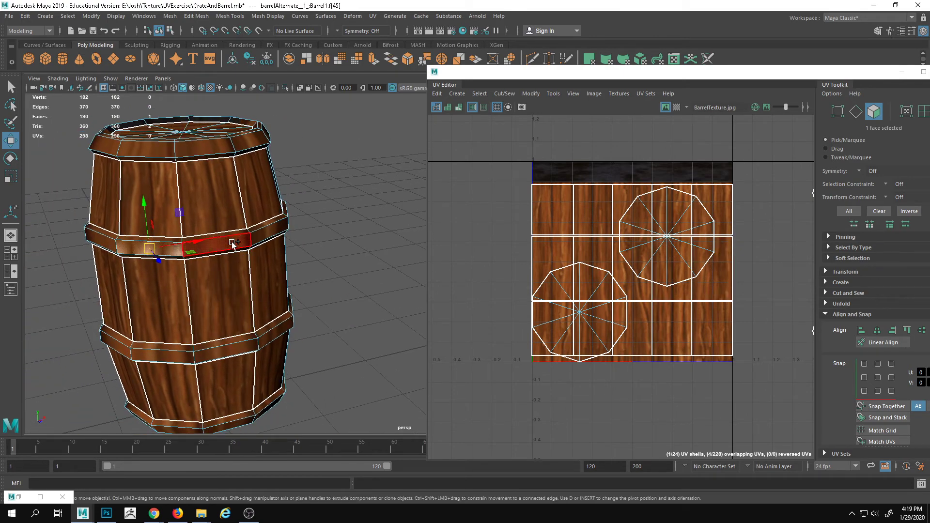
pyautogui.hotkey('ctrl', 'z')
pyautogui.scroll(3, 268, 264)
pyautogui.keyDown('alt'); pyautogui.moveTo(269, 264); pyautogui.dragTo(353, 248, button='middle'); pyautogui.keyUp('alt')
pyautogui.click(211, 235)
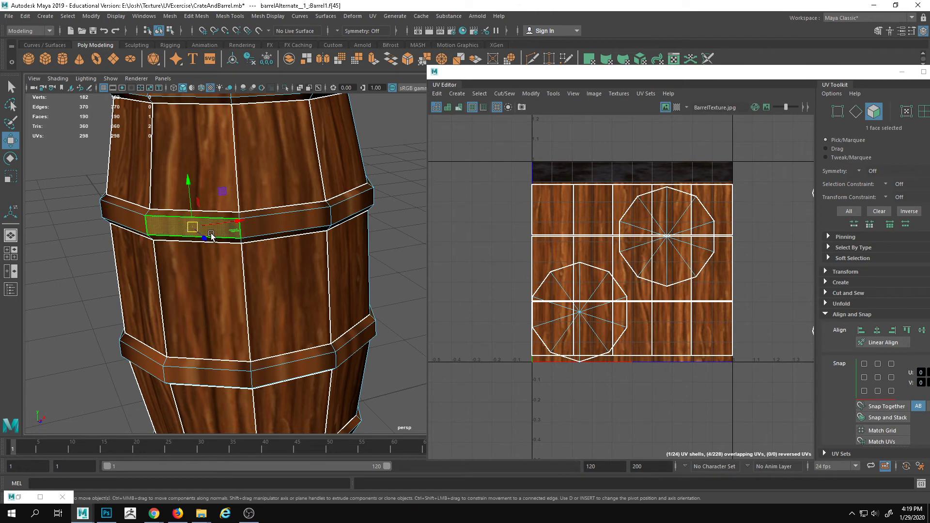
pyautogui.keyDown('shift'); pyautogui.doubleClick(293, 228); pyautogui.keyUp('shift')
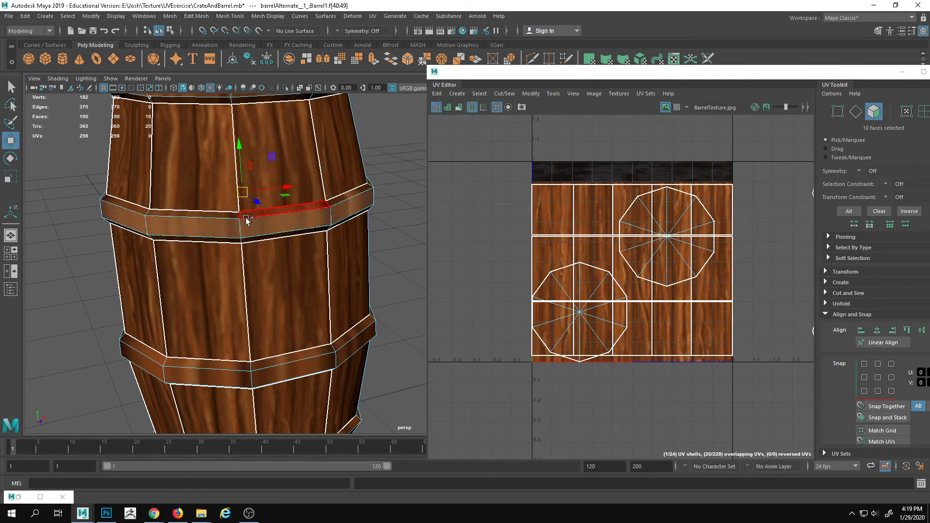
# - Add the upper and lower bevel loops of the same band to complete the 30-face selection
pyautogui.press('f')
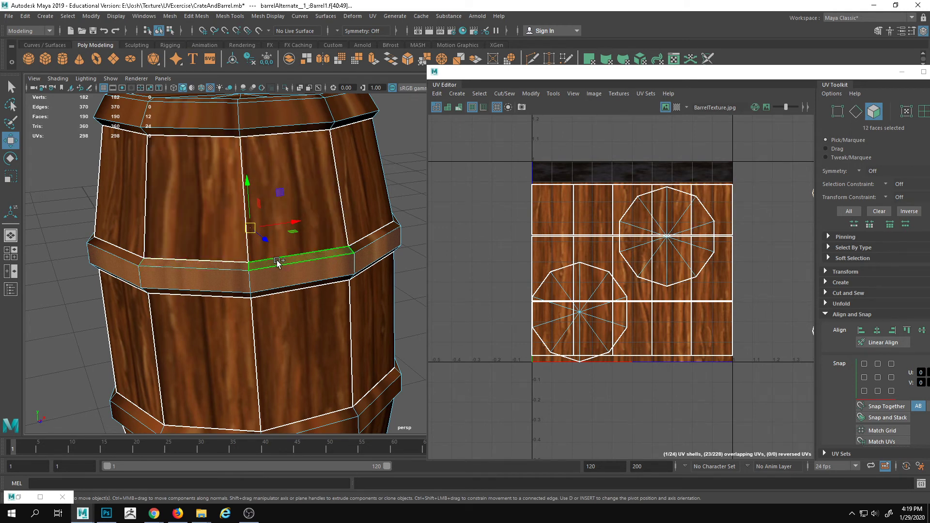
pyautogui.keyDown('shift'); pyautogui.doubleClick(275, 280); pyautogui.keyUp('shift')
pyautogui.moveTo(276, 280)
pyautogui.keyDown('alt'); pyautogui.mouseDown()
pyautogui.moveTo(272, 289)
pyautogui.moveTo(266, 277)
pyautogui.mouseUp(); pyautogui.keyUp('alt')
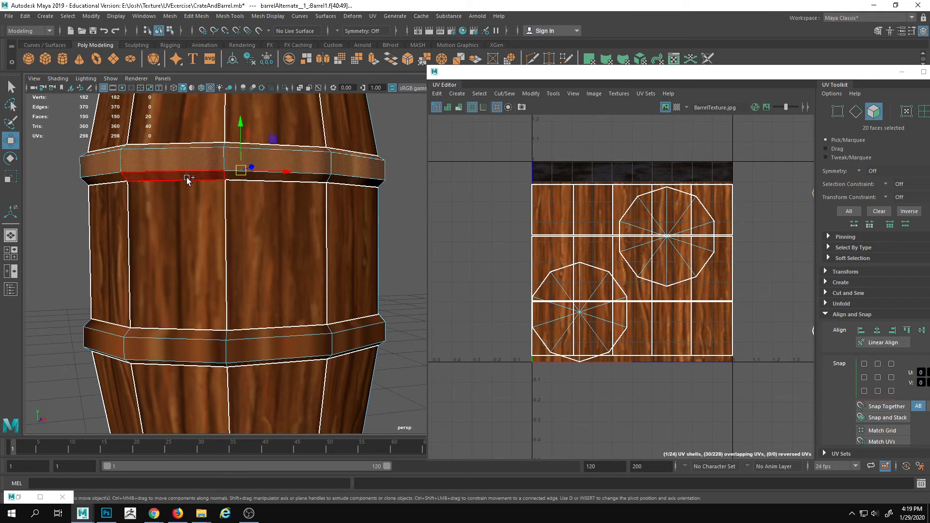
pyautogui.keyDown('shift'); pyautogui.click(185, 178); pyautogui.keyUp('shift')
pyautogui.keyDown('shift'); pyautogui.doubleClick(320, 181); pyautogui.keyUp('shift')
pyautogui.keyDown('alt'); pyautogui.moveTo(339, 220); pyautogui.dragTo(354, 246); pyautogui.keyUp('alt')
pyautogui.keyDown('alt'); pyautogui.moveTo(353, 246); pyautogui.dragTo(376, 237, button='right'); pyautogui.keyUp('alt')
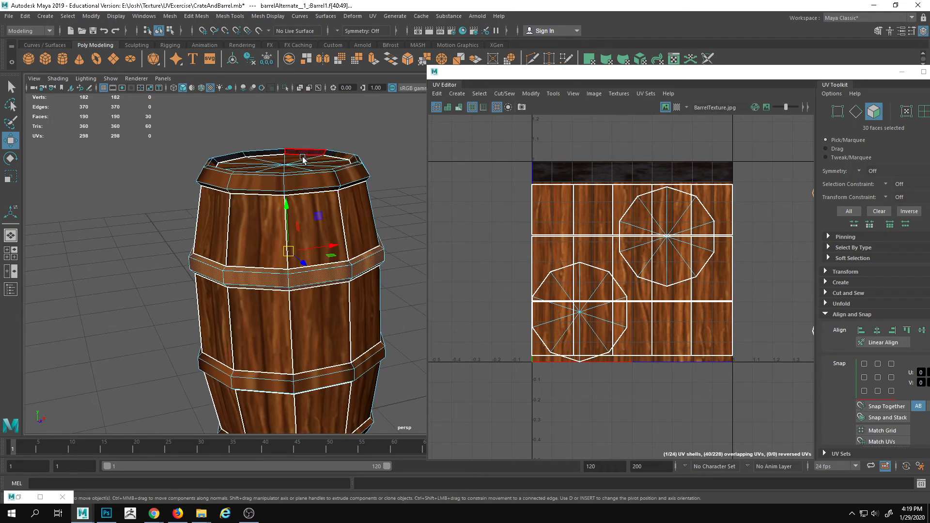
# - Apply a cylindrical UV projection to the band faces, then flatten the shell vertically and raise it over the dark strip
pyautogui.click(374, 17)
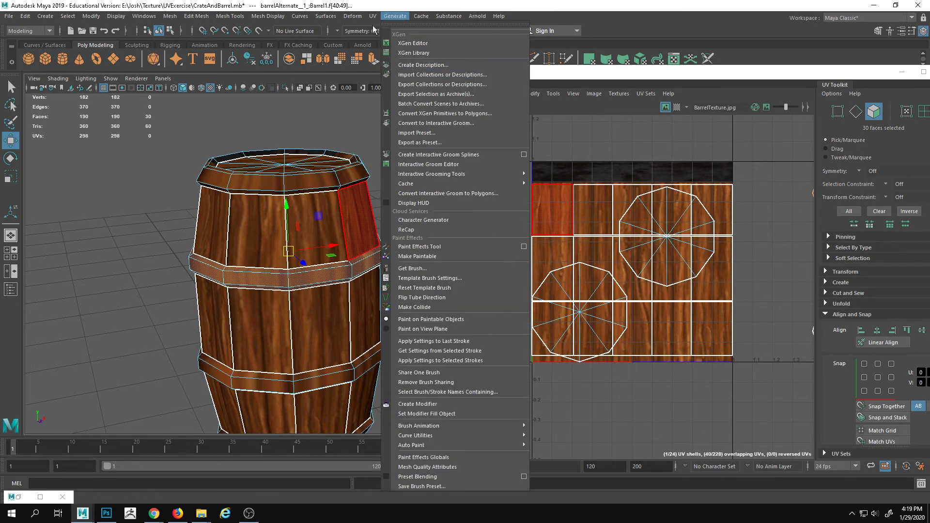
pyautogui.click(412, 124)
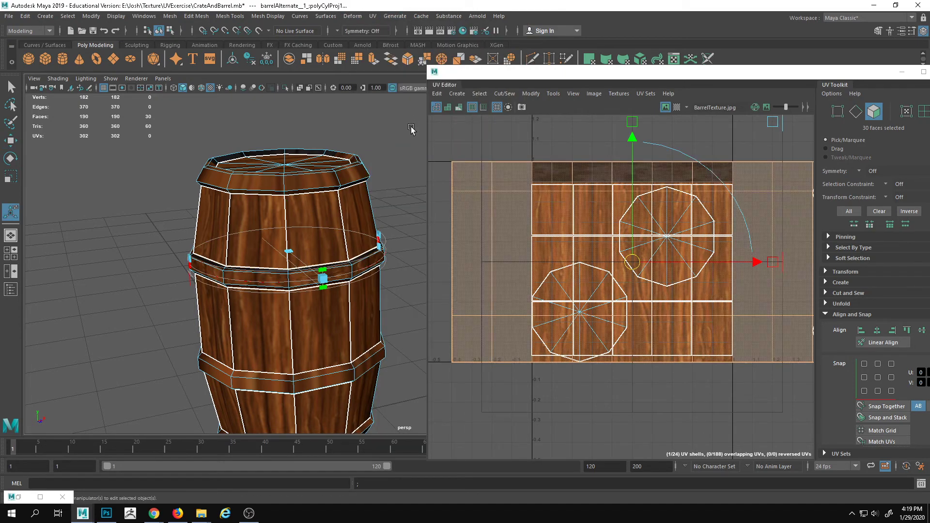
pyautogui.scroll(-3, 567, 190)
pyautogui.press('r')
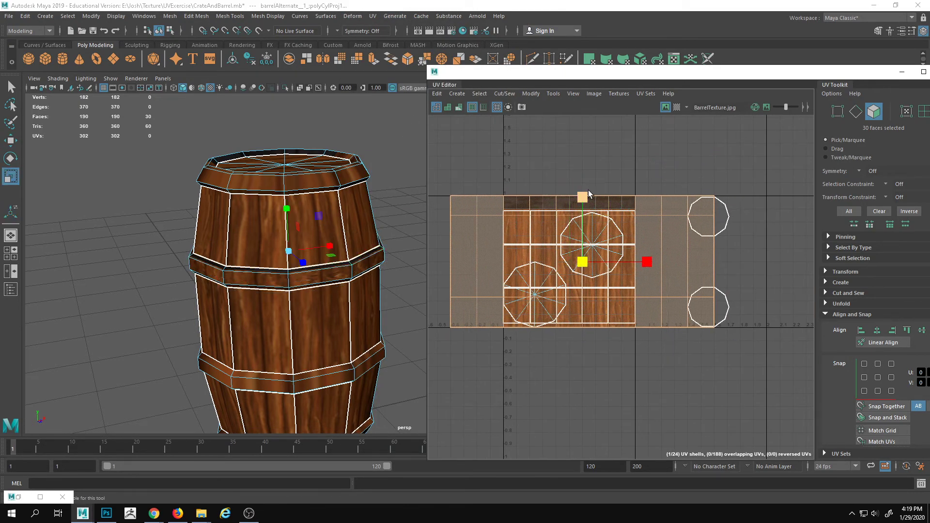
pyautogui.moveTo(583, 196)
pyautogui.mouseDown()
pyautogui.moveTo(582, 239)
pyautogui.moveTo(577, 203)
pyautogui.mouseUp()
pyautogui.press('w')
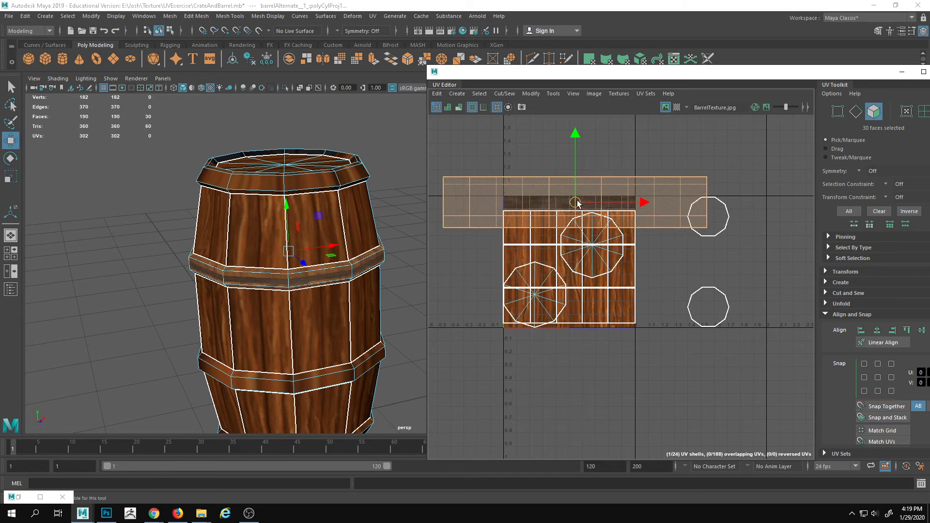
# - Narrow the band's UV shell to about the texture's width and shift it horizontally toward the tile's center
pyautogui.press('r')
pyautogui.moveTo(644, 202); pyautogui.dragTo(603, 202)
pyautogui.scroll(3, 562, 221)
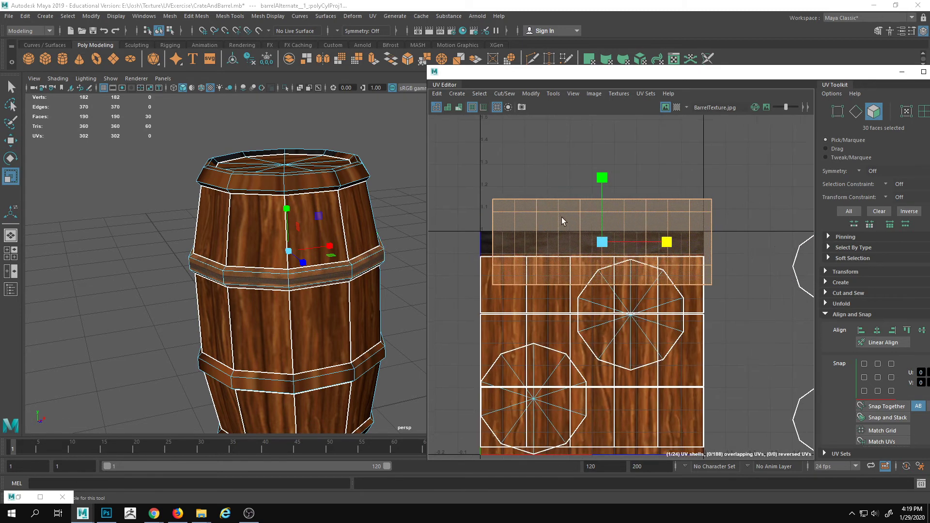
pyautogui.scroll(3, 563, 221)
pyautogui.press('w')
pyautogui.moveTo(713, 266); pyautogui.dragTo(700, 266)
# - Scale the band's UV shell down vertically and position it inside the dark strip along the texture's upper edge
pyautogui.press('r')
pyautogui.scroll(-1, 689, 309)
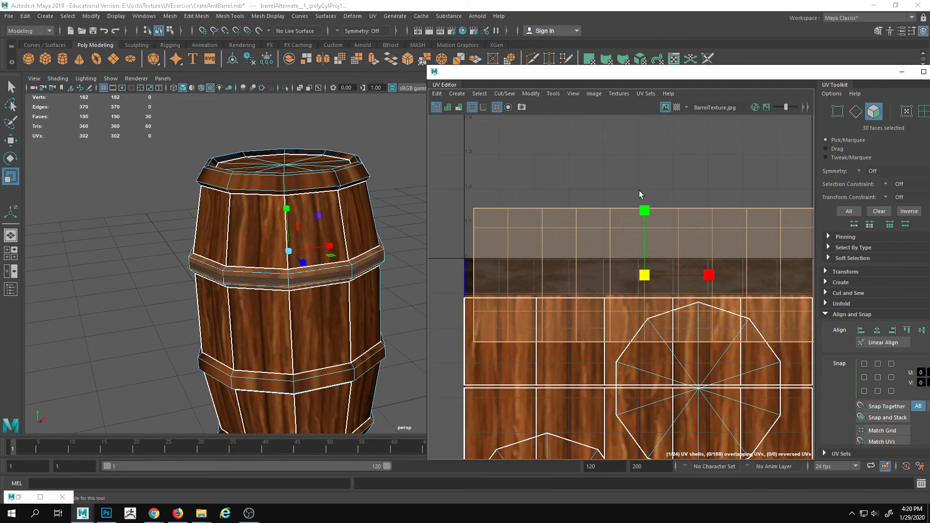
pyautogui.moveTo(645, 210); pyautogui.dragTo(645, 258)
pyautogui.press('w')
pyautogui.moveTo(714, 275); pyautogui.dragTo(708, 273)
pyautogui.keyDown('alt'); pyautogui.moveTo(700, 262); pyautogui.dragTo(673, 221, button='middle'); pyautogui.keyUp('alt')
pyautogui.scroll(2, 673, 221)
pyautogui.moveTo(601, 170); pyautogui.dragTo(603, 170)
pyautogui.scroll(-2, 514, 228)
pyautogui.keyDown('alt'); pyautogui.moveTo(514, 228); pyautogui.dragTo(547, 200, button='middle'); pyautogui.keyUp('alt')
pyautogui.scroll(1, 596, 193)
pyautogui.keyDown('alt'); pyautogui.moveTo(596, 192); pyautogui.dragTo(606, 207, button='middle'); pyautogui.keyUp('alt')
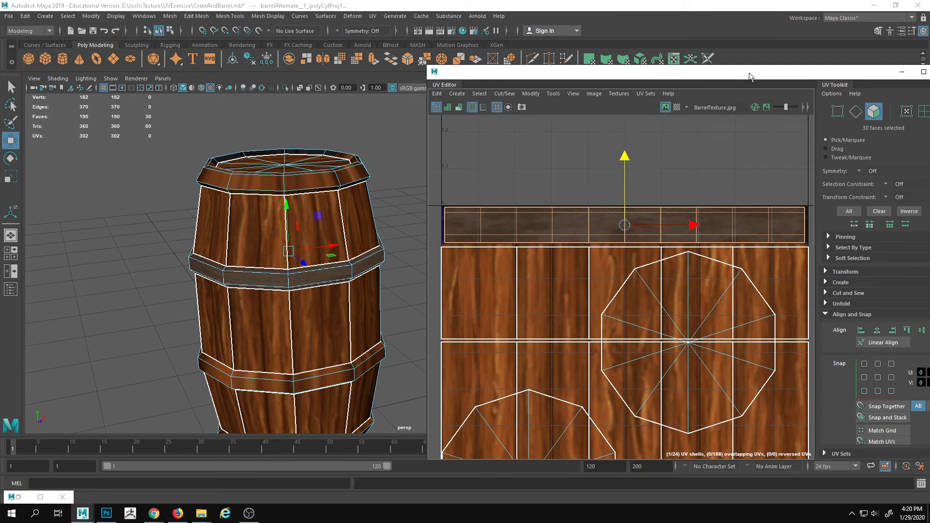
# - Reposition the UV Editor window to expose the full UV Toolkit, and check the remapped band in object mode
pyautogui.moveTo(749, 76); pyautogui.dragTo(716, 75)
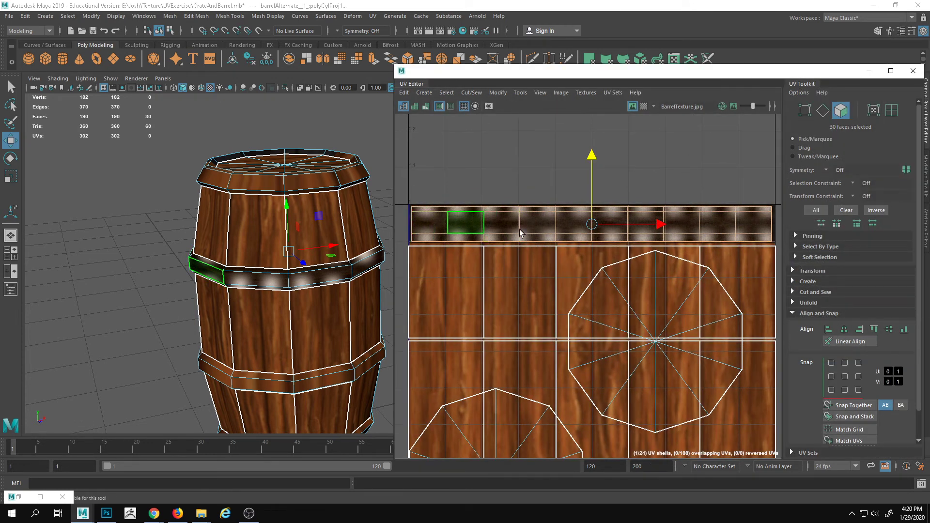
pyautogui.scroll(-1, 556, 247)
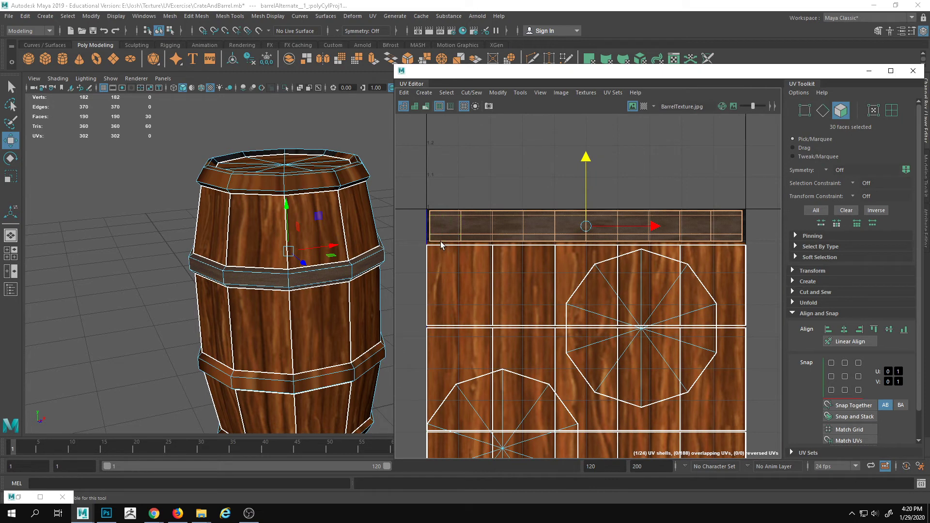
pyautogui.keyDown('alt'); pyautogui.moveTo(371, 268); pyautogui.dragTo(343, 278, button='middle'); pyautogui.keyUp('alt')
pyautogui.moveTo(316, 285); pyautogui.dragTo(379, 245, button='right')
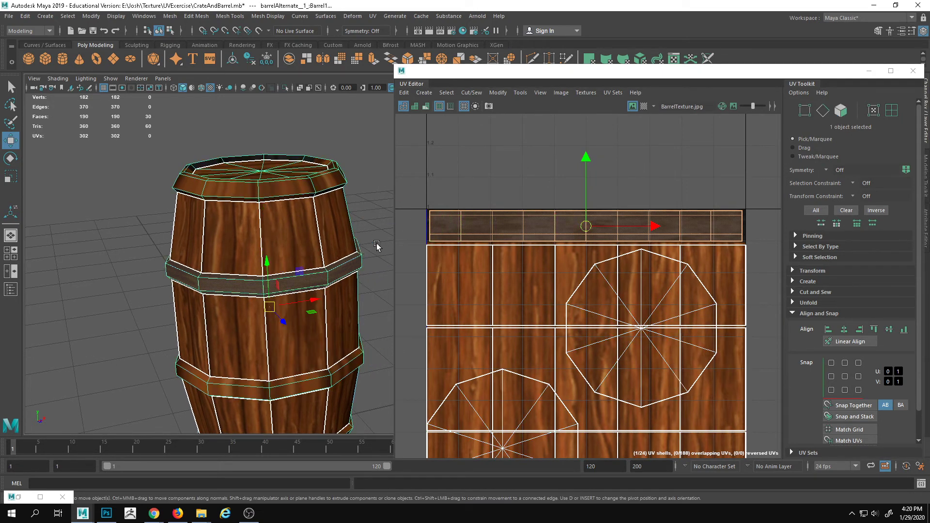
pyautogui.click(380, 253)
pyautogui.keyDown('alt'); pyautogui.moveTo(368, 303); pyautogui.dragTo(92, 328); pyautogui.keyUp('alt')
pyautogui.keyDown('alt'); pyautogui.moveTo(92, 328); pyautogui.dragTo(280, 339, button='right'); pyautogui.keyUp('alt')
pyautogui.click(264, 276)
# - Locate the band's UV seam using its shell's end edges, and examine the texture match at that seam on the barrel
pyautogui.moveTo(473, 230); pyautogui.dragTo(471, 207, button='right')
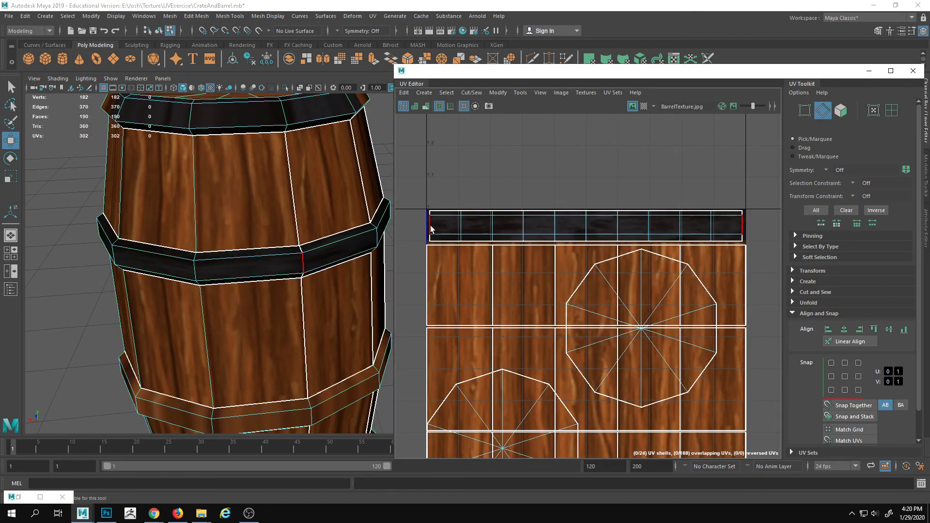
pyautogui.keyDown('alt'); pyautogui.moveTo(290, 245); pyautogui.dragTo(325, 262); pyautogui.keyUp('alt')
pyautogui.moveTo(325, 261); pyautogui.dragTo(352, 241, button='right')
pyautogui.keyDown('alt'); pyautogui.moveTo(326, 260); pyautogui.dragTo(152, 260); pyautogui.keyUp('alt')
pyautogui.click(74, 253)
pyautogui.keyDown('alt'); pyautogui.moveTo(75, 253); pyautogui.dragTo(475, 257, button='right'); pyautogui.keyUp('alt')
pyautogui.keyDown('alt'); pyautogui.moveTo(229, 218); pyautogui.dragTo(370, 212); pyautogui.keyUp('alt')
pyautogui.keyDown('alt'); pyautogui.moveTo(370, 213); pyautogui.dragTo(617, 228, button='right'); pyautogui.keyUp('alt')
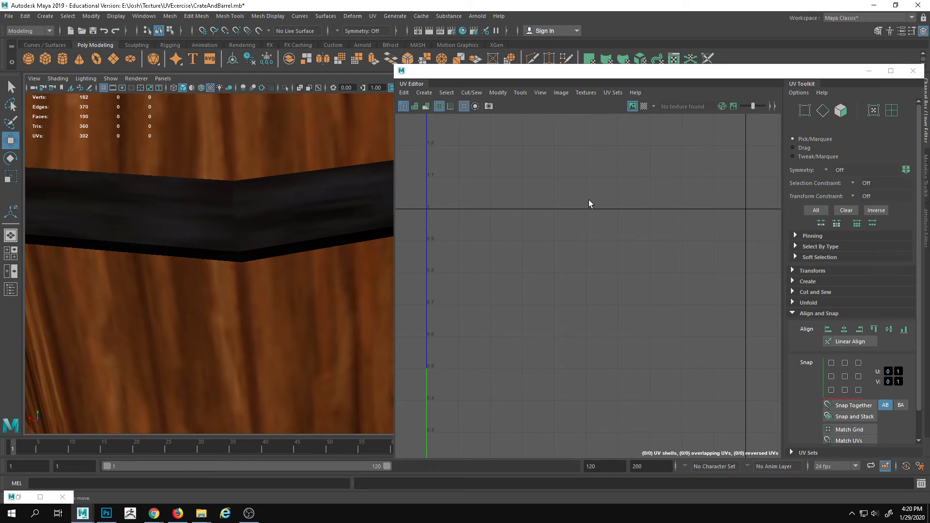
pyautogui.click(229, 219)
# - Snap the left-end UVs of the band's shell in the dark strip to the texture tile's left border
pyautogui.keyDown('alt'); pyautogui.moveTo(412, 220); pyautogui.dragTo(466, 191, button='middle'); pyautogui.keyUp('alt')
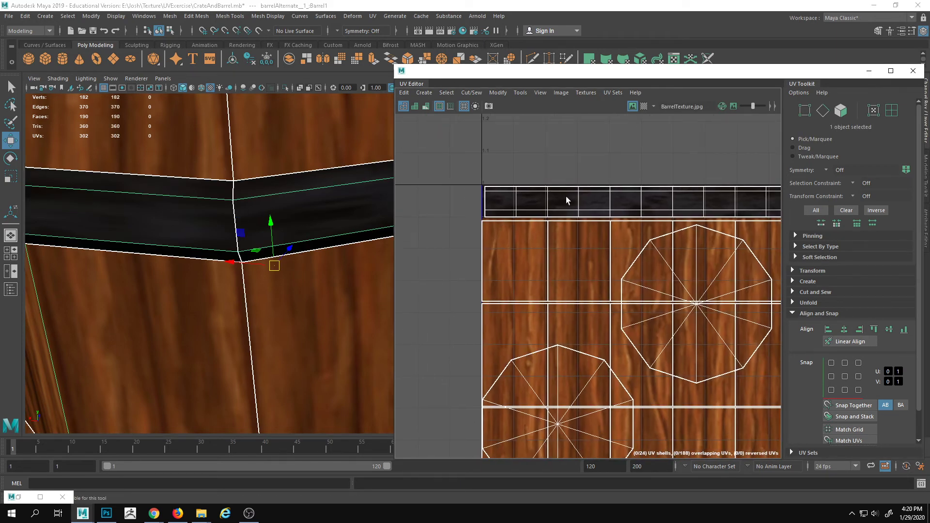
pyautogui.keyDown('alt'); pyautogui.moveTo(566, 196); pyautogui.dragTo(441, 198, button='middle'); pyautogui.keyUp('alt')
pyautogui.keyDown('alt'); pyautogui.moveTo(650, 199); pyautogui.dragTo(743, 193, button='middle'); pyautogui.keyUp('alt')
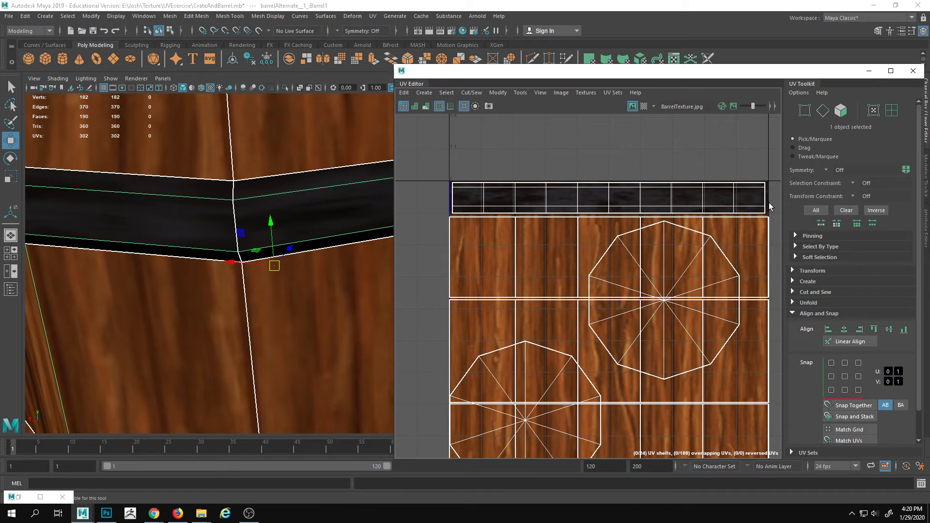
pyautogui.keyDown('alt'); pyautogui.moveTo(631, 216); pyautogui.dragTo(601, 211, button='middle'); pyautogui.keyUp('alt')
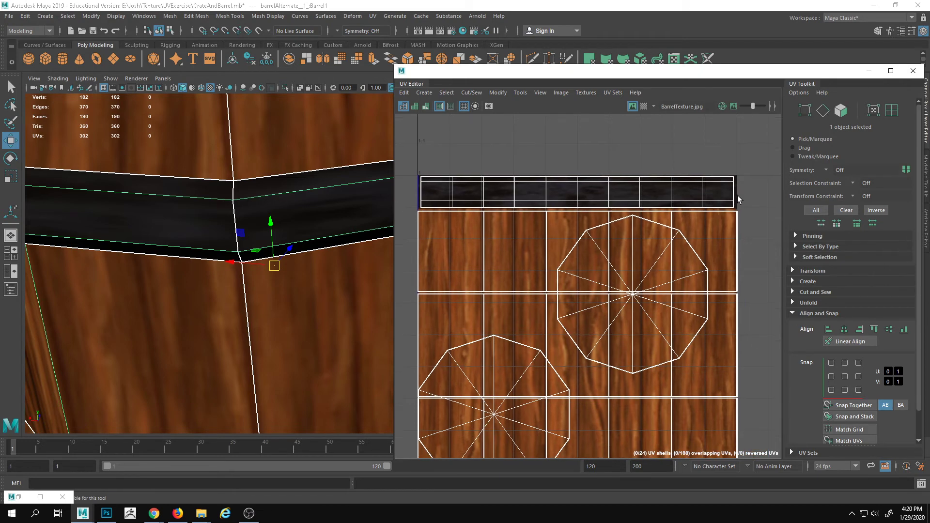
pyautogui.keyDown('alt'); pyautogui.moveTo(442, 190); pyautogui.dragTo(543, 202, button='middle'); pyautogui.keyUp('alt')
pyautogui.scroll(2, 542, 203)
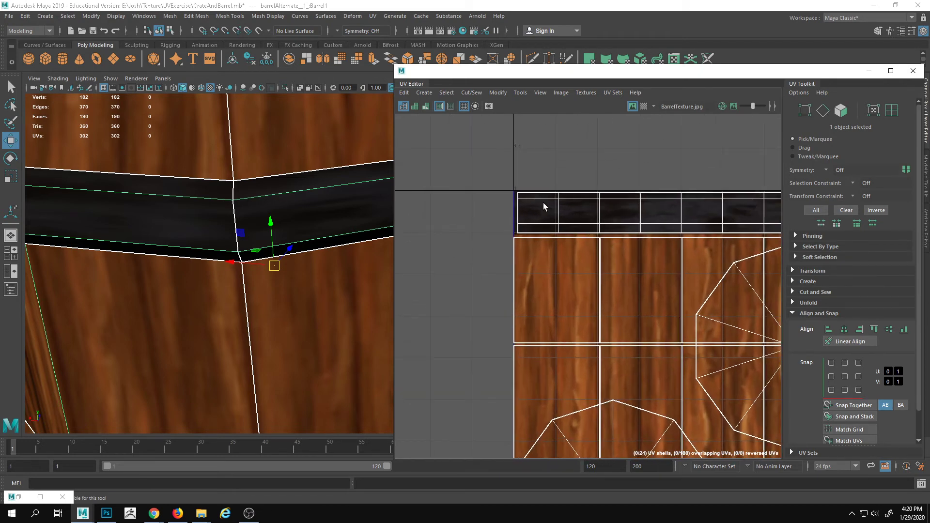
pyautogui.moveTo(542, 207); pyautogui.dragTo(564, 208, button='right')
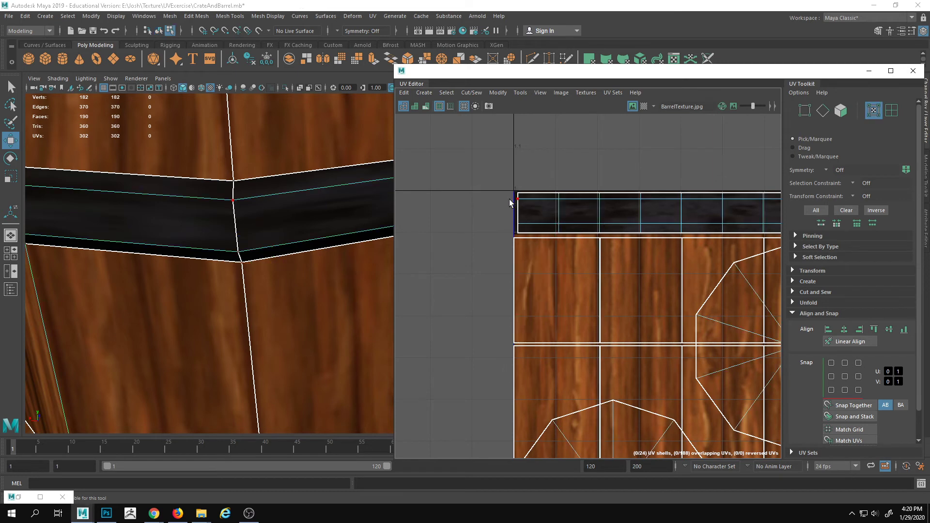
pyautogui.moveTo(493, 151); pyautogui.dragTo(528, 293)
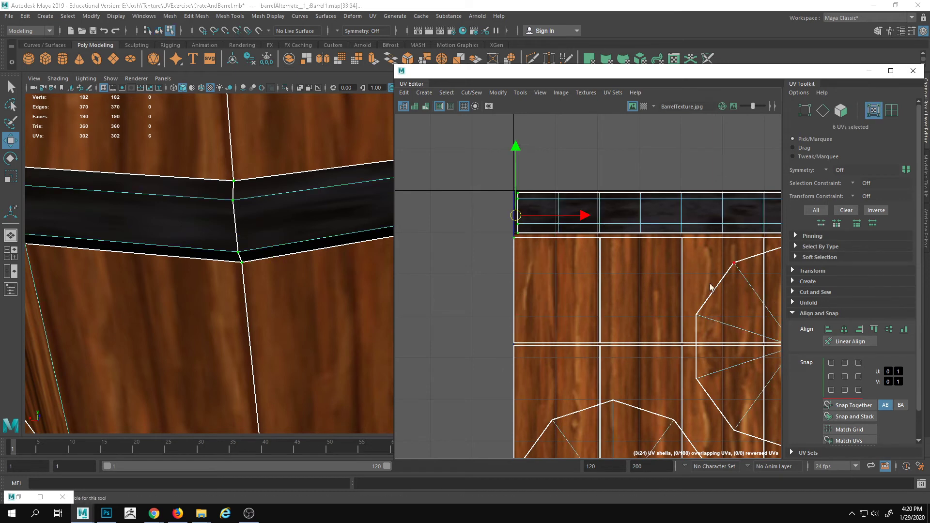
pyautogui.scroll(2, 470, 226)
pyautogui.keyDown('ctrl'); pyautogui.moveTo(546, 250); pyautogui.dragTo(561, 280); pyautogui.keyUp('ctrl')
pyautogui.keyDown('alt'); pyautogui.moveTo(576, 266); pyautogui.dragTo(567, 283, button='middle'); pyautogui.keyUp('alt')
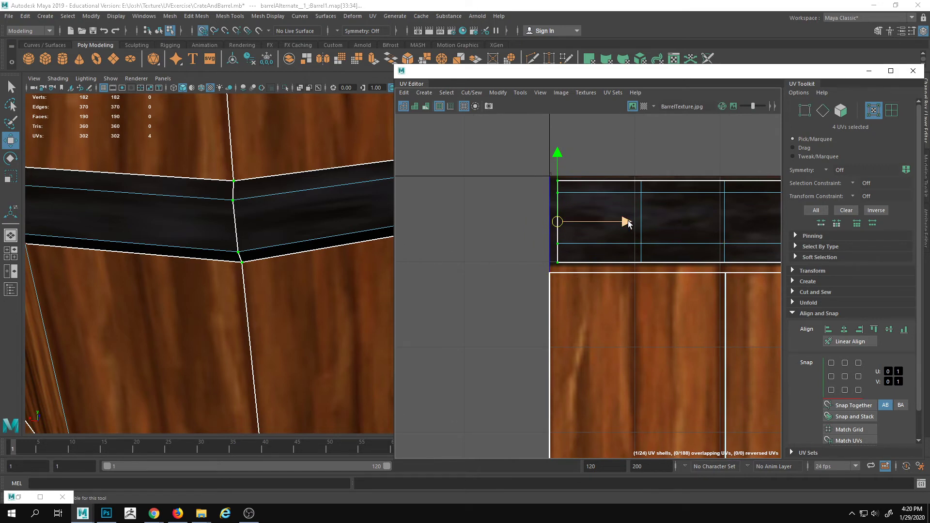
pyautogui.moveTo(628, 223); pyautogui.dragTo(611, 216)
# - Snap the right-end UVs of the same band shell to the tile's right border and return to object mode
pyautogui.keyDown('alt'); pyautogui.moveTo(705, 228); pyautogui.dragTo(167, 231, button='middle'); pyautogui.keyUp('alt')
pyautogui.keyDown('alt'); pyautogui.moveTo(773, 218); pyautogui.dragTo(450, 233, button='middle'); pyautogui.keyUp('alt')
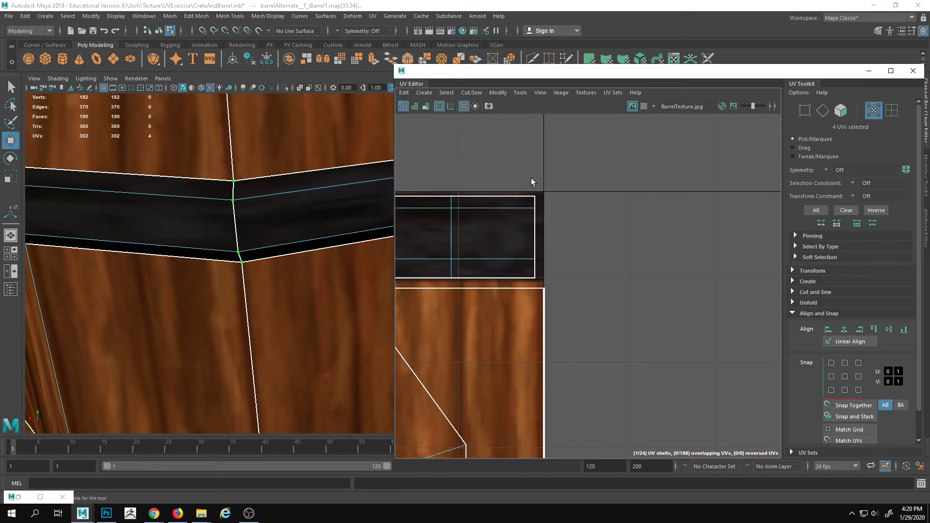
pyautogui.moveTo(548, 281); pyautogui.dragTo(548, 281)
pyautogui.moveTo(600, 238); pyautogui.dragTo(615, 237)
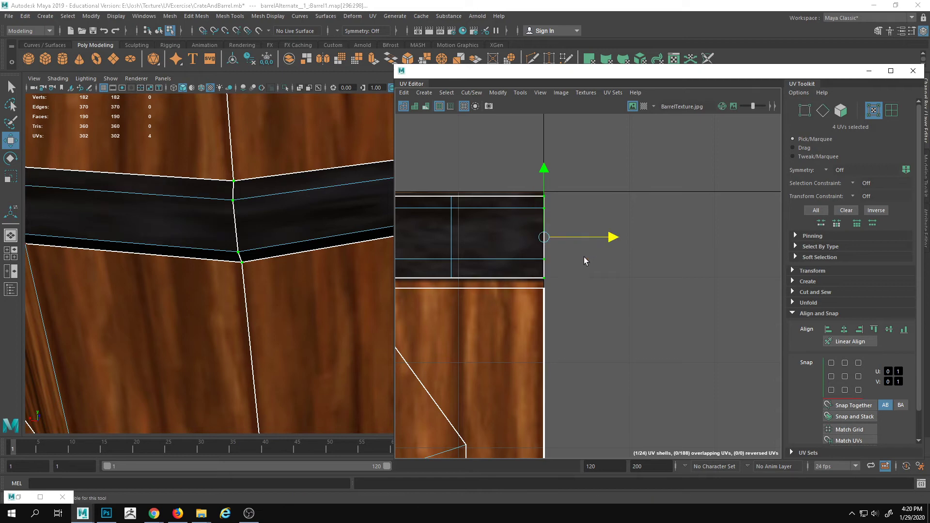
pyautogui.keyDown('alt'); pyautogui.moveTo(586, 262); pyautogui.dragTo(440, 273, button='right'); pyautogui.keyUp('alt')
pyautogui.keyDown('alt'); pyautogui.moveTo(440, 273); pyautogui.dragTo(527, 264, button='middle'); pyautogui.keyUp('alt')
pyautogui.click(630, 161)
pyautogui.moveTo(192, 201); pyautogui.dragTo(55, 240, button='right')
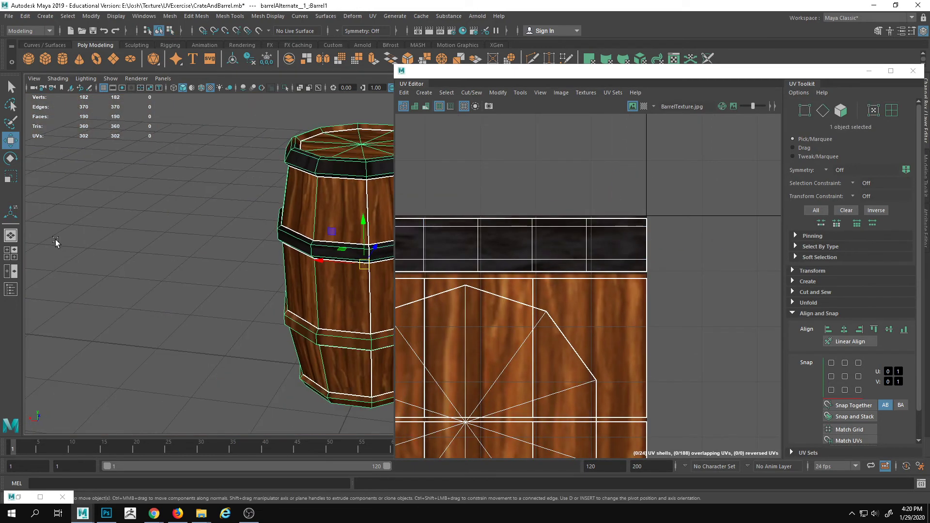
# - Examine the adjusted band's texture around the barrel, and inspect the unmapped bands nearer the base
pyautogui.click(203, 293)
pyautogui.keyDown('alt'); pyautogui.moveTo(203, 292); pyautogui.dragTo(130, 297); pyautogui.keyUp('alt')
pyautogui.keyDown('alt'); pyautogui.moveTo(130, 297); pyautogui.dragTo(312, 282, button='right'); pyautogui.keyUp('alt')
pyautogui.keyDown('alt'); pyautogui.moveTo(199, 233); pyautogui.dragTo(249, 254, button='middle'); pyautogui.keyUp('alt')
pyautogui.click(249, 253)
pyautogui.keyDown('alt'); pyautogui.moveTo(609, 260); pyautogui.dragTo(378, 258, button='right'); pyautogui.keyUp('alt')
pyautogui.keyDown('alt'); pyautogui.moveTo(378, 258); pyautogui.dragTo(550, 277, button='middle'); pyautogui.keyUp('alt')
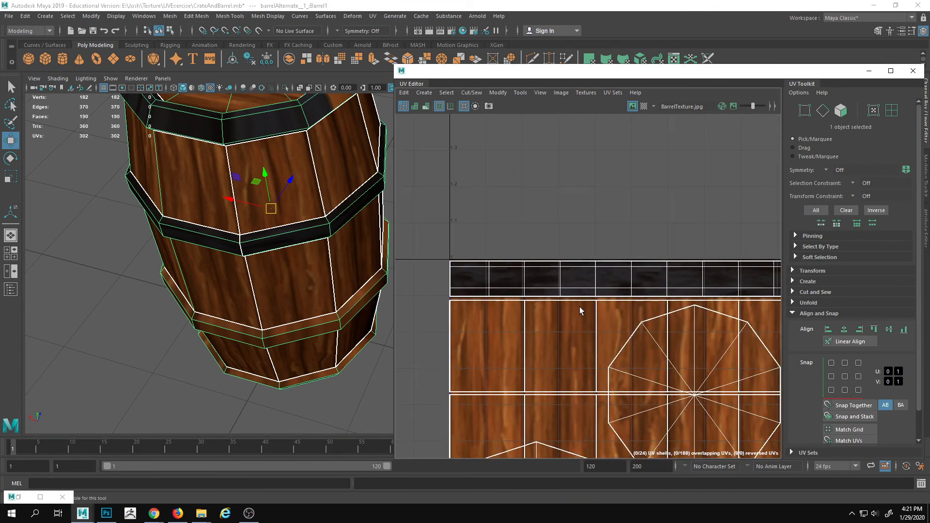
pyautogui.keyDown('alt'); pyautogui.moveTo(252, 316); pyautogui.dragTo(260, 231); pyautogui.keyUp('alt')
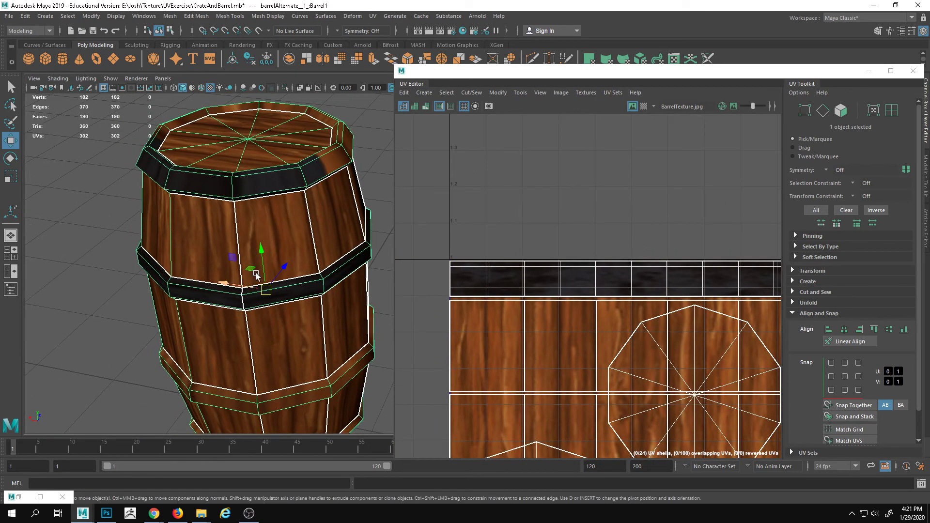
pyautogui.keyDown('alt'); pyautogui.moveTo(257, 264); pyautogui.dragTo(260, 243, button='right'); pyautogui.keyUp('alt')
pyautogui.keyDown('alt'); pyautogui.moveTo(260, 243); pyautogui.dragTo(256, 204); pyautogui.keyUp('alt')
pyautogui.keyDown('alt'); pyautogui.moveTo(257, 204); pyautogui.dragTo(210, 202, button='right'); pyautogui.keyUp('alt')
pyautogui.keyDown('alt'); pyautogui.moveTo(252, 290); pyautogui.dragTo(254, 187, button='middle'); pyautogui.keyUp('alt')
pyautogui.keyDown('alt'); pyautogui.moveTo(254, 187); pyautogui.dragTo(415, 288, button='right'); pyautogui.keyUp('alt')
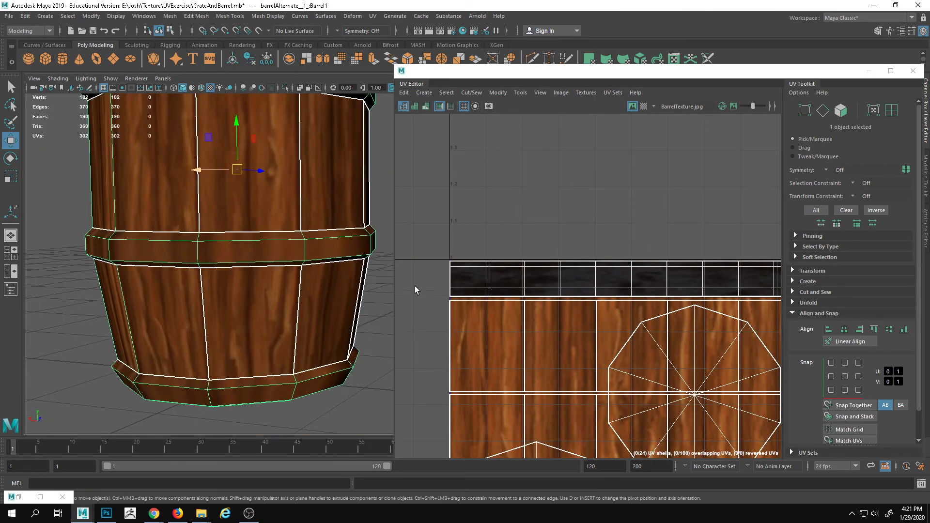
# - Select only the faces of the still wood-textured band on the barrel's lower body, excluding neighbouring side faces
pyautogui.moveTo(248, 252); pyautogui.dragTo(117, 234, button='right')
pyautogui.moveTo(92, 218); pyautogui.dragTo(470, 314)
pyautogui.keyDown('alt'); pyautogui.moveTo(291, 307); pyautogui.dragTo(251, 296, button='middle'); pyautogui.keyUp('alt')
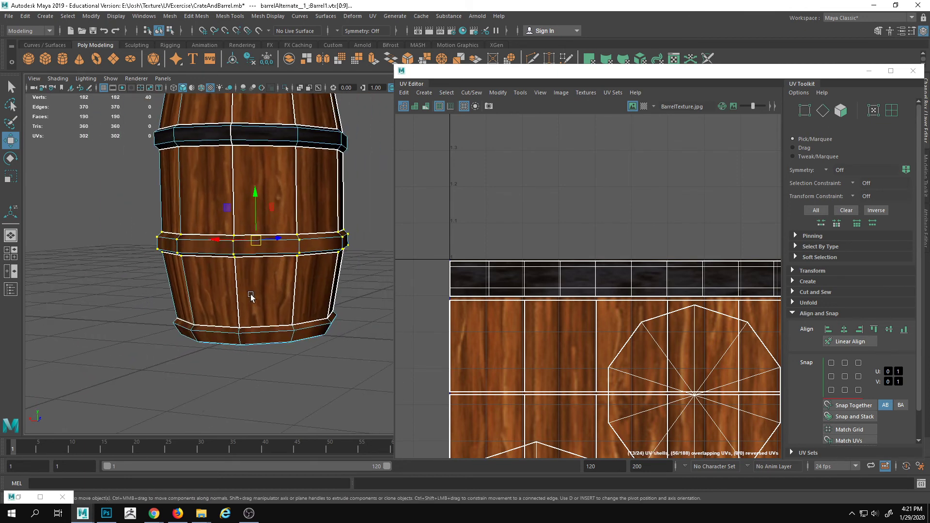
pyautogui.moveTo(256, 286); pyautogui.dragTo(259, 318, button='right')
pyautogui.moveTo(95, 187); pyautogui.dragTo(413, 289)
pyautogui.keyDown('ctrl'); pyautogui.moveTo(386, 370); pyautogui.dragTo(22, 288); pyautogui.keyUp('ctrl')
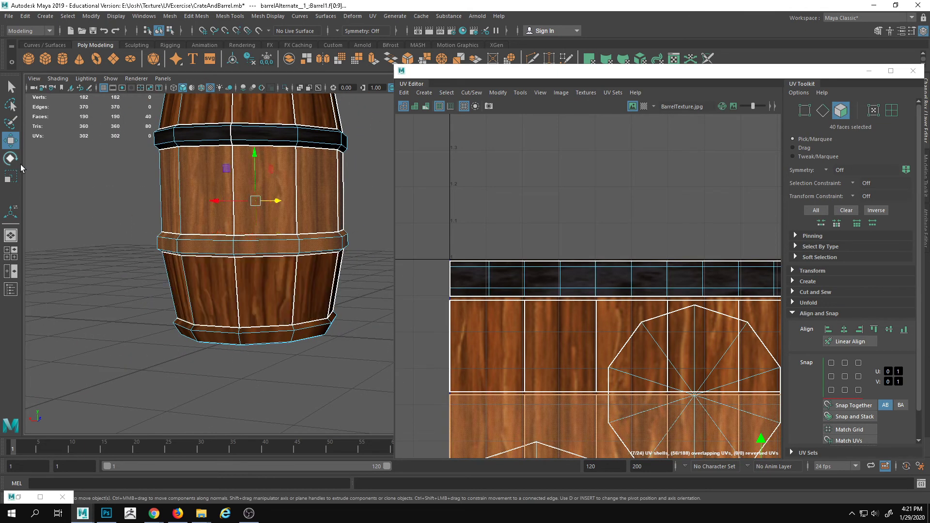
pyautogui.moveTo(107, 142); pyautogui.dragTo(403, 193)
pyautogui.keyDown('alt'); pyautogui.moveTo(234, 191); pyautogui.dragTo(203, 222); pyautogui.keyUp('alt')
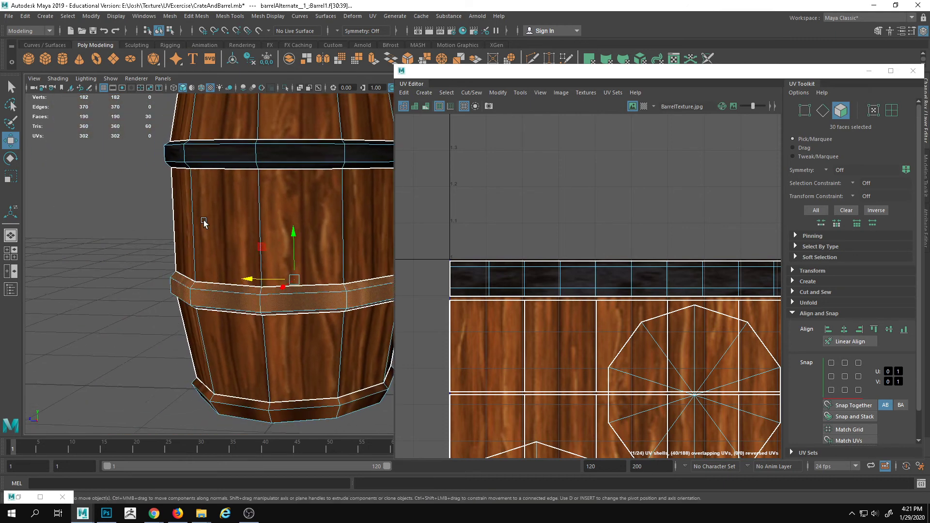
pyautogui.keyDown('alt'); pyautogui.moveTo(203, 222); pyautogui.dragTo(90, 221, button='middle'); pyautogui.keyUp('alt')
# - Apply a cylindrical UV projection to the lower band's faces and narrow the resulting shell to about the texture's width
pyautogui.click(377, 19)
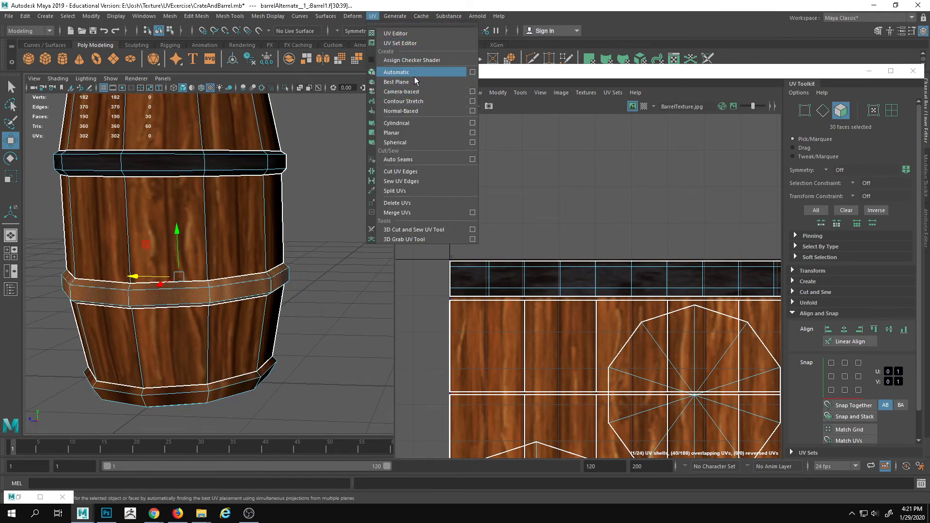
pyautogui.click(407, 123)
pyautogui.keyDown('alt'); pyautogui.moveTo(539, 229); pyautogui.dragTo(481, 286, button='right'); pyautogui.keyUp('alt')
pyautogui.press('r')
pyautogui.moveTo(695, 294); pyautogui.dragTo(655, 294)
pyautogui.hotkey('ctrl', 'z')
pyautogui.press('w')
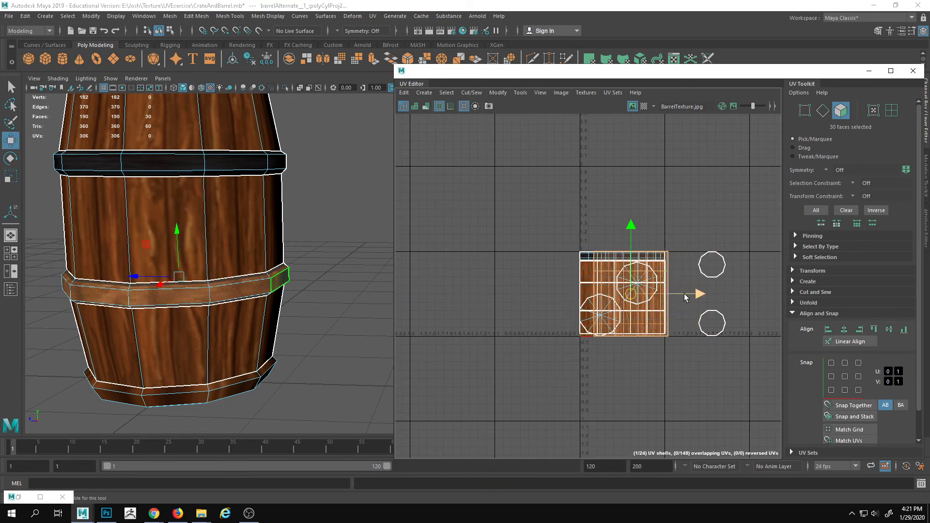
# - Scale the lower band's UV shell down vertically and move it up into the dark strip along the texture's upper edge
pyautogui.press('r')
pyautogui.click(626, 246)
pyautogui.press('w')
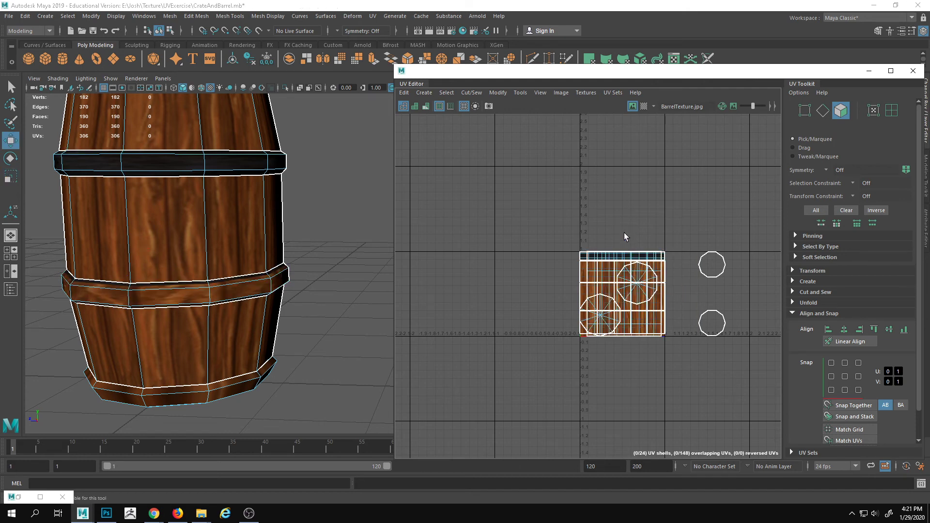
pyautogui.hotkey('ctrl', 'z')
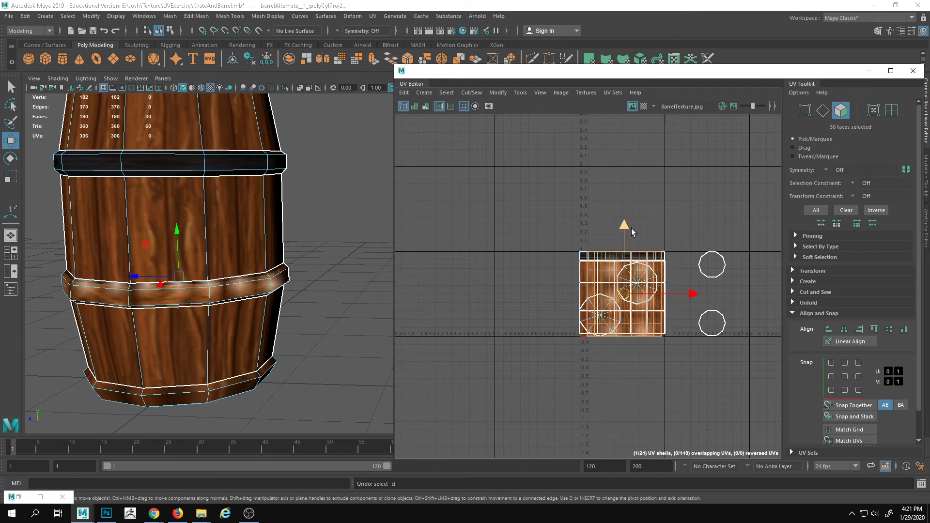
pyautogui.press('r')
pyautogui.moveTo(625, 229); pyautogui.dragTo(624, 282)
pyautogui.press('w')
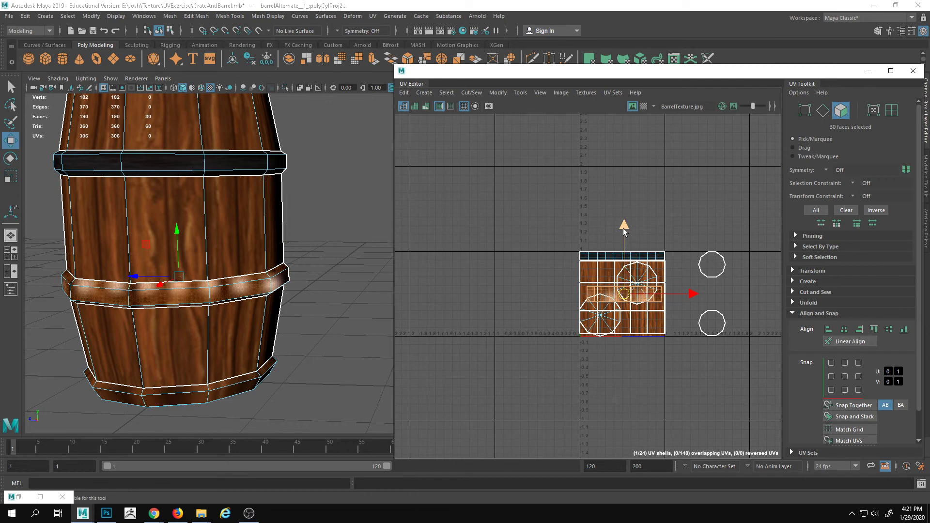
pyautogui.moveTo(624, 232); pyautogui.dragTo(645, 194)
pyautogui.scroll(5, 606, 191)
pyautogui.press('r')
pyautogui.press('w')
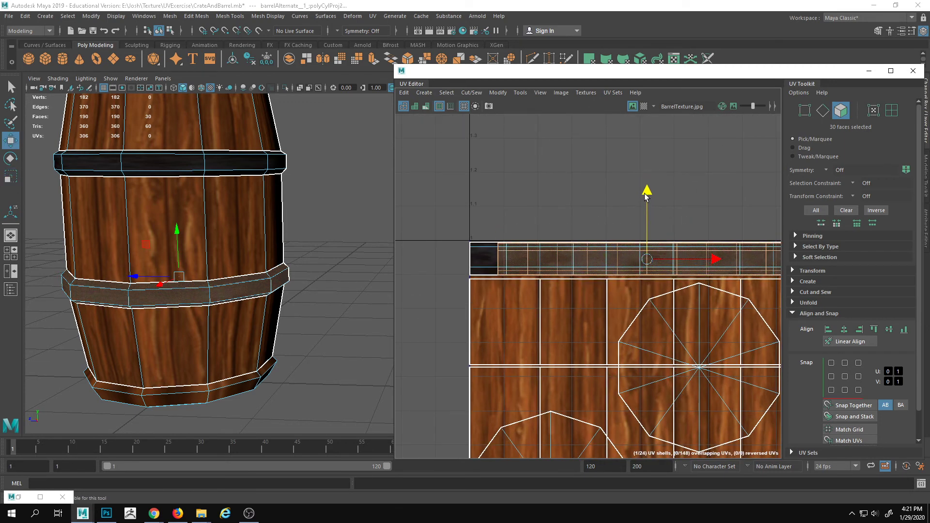
# - Widen the lower band's shell slightly and shift it horizontally to fit the texture tile's width
pyautogui.keyDown('alt'); pyautogui.moveTo(647, 193); pyautogui.dragTo(592, 169, button='middle'); pyautogui.keyUp('alt')
pyautogui.press('r')
pyautogui.moveTo(657, 237); pyautogui.dragTo(662, 237)
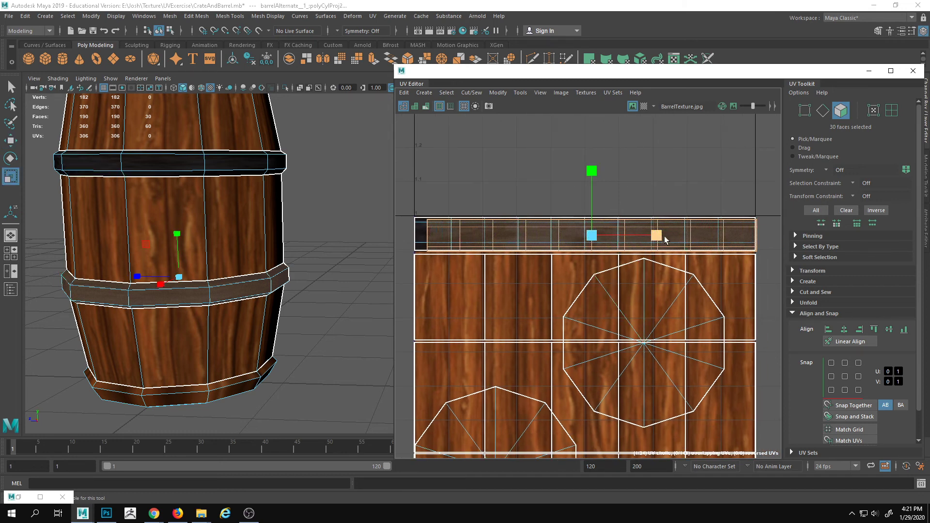
pyautogui.press('w')
pyautogui.moveTo(660, 236); pyautogui.dragTo(652, 236)
pyautogui.press('r')
# - Select the left-end UVs of the lower band's shell and snap them to the tile's left border
pyautogui.keyDown('alt'); pyautogui.moveTo(579, 254); pyautogui.dragTo(680, 223, button='middle'); pyautogui.keyUp('alt')
pyautogui.keyDown('alt'); pyautogui.moveTo(509, 232); pyautogui.dragTo(558, 257, button='right'); pyautogui.keyUp('alt')
pyautogui.keyDown('alt'); pyautogui.moveTo(475, 242); pyautogui.dragTo(473, 306, button='middle'); pyautogui.keyUp('alt')
pyautogui.moveTo(633, 222); pyautogui.dragTo(733, 212, button='right')
pyautogui.moveTo(600, 314); pyautogui.dragTo(599, 314)
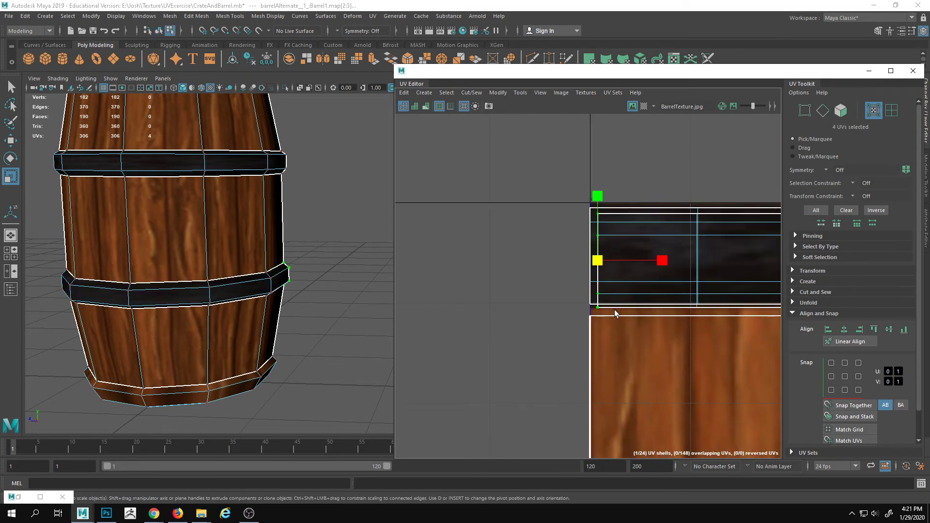
pyautogui.press('w')
pyautogui.keyDown('alt'); pyautogui.moveTo(637, 262); pyautogui.dragTo(549, 237, button='middle'); pyautogui.keyUp('alt')
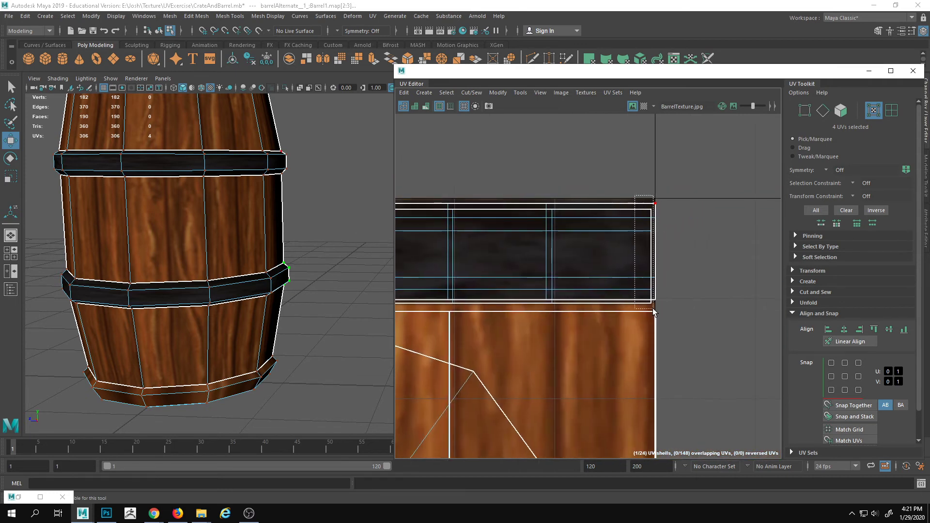
# - Snap the lower band shell's right-end UVs to the tile's right border, then check the deselected barrel in object mode
pyautogui.moveTo(653, 309); pyautogui.dragTo(654, 310)
pyautogui.moveTo(719, 260); pyautogui.dragTo(725, 260)
pyautogui.keyDown('alt'); pyautogui.moveTo(737, 259); pyautogui.dragTo(894, 284, button='right'); pyautogui.keyUp('alt')
pyautogui.keyDown('alt'); pyautogui.moveTo(375, 248); pyautogui.dragTo(264, 228, button='middle'); pyautogui.keyUp('alt')
pyautogui.keyDown('alt'); pyautogui.moveTo(263, 228); pyautogui.dragTo(231, 233, button='right'); pyautogui.keyUp('alt')
pyautogui.moveTo(286, 269); pyautogui.dragTo(331, 241, button='right')
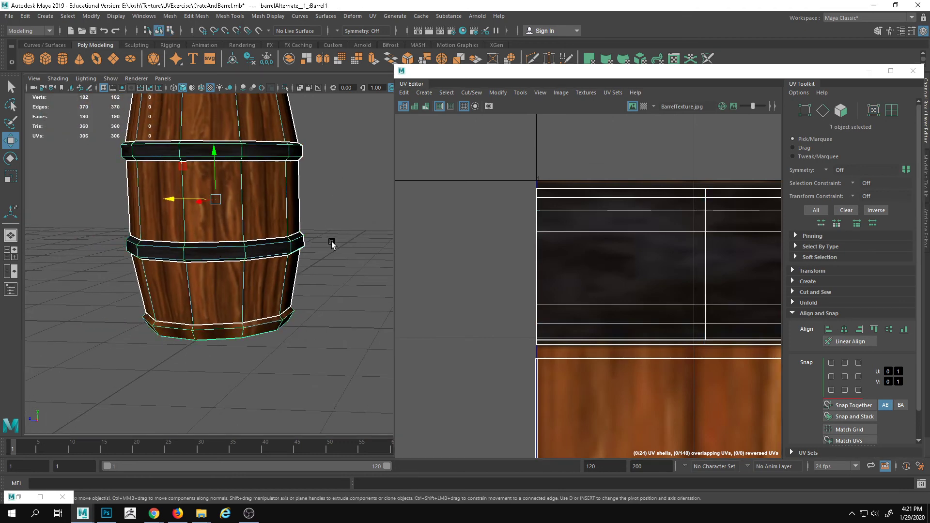
pyautogui.click(353, 226)
pyautogui.keyDown('alt'); pyautogui.moveTo(226, 246); pyautogui.dragTo(189, 209, button='right'); pyautogui.keyUp('alt')
pyautogui.keyDown('alt'); pyautogui.moveTo(194, 203); pyautogui.dragTo(211, 236, button='middle'); pyautogui.keyUp('alt')
pyautogui.keyDown('alt'); pyautogui.moveTo(211, 239); pyautogui.dragTo(200, 236); pyautogui.keyUp('alt')
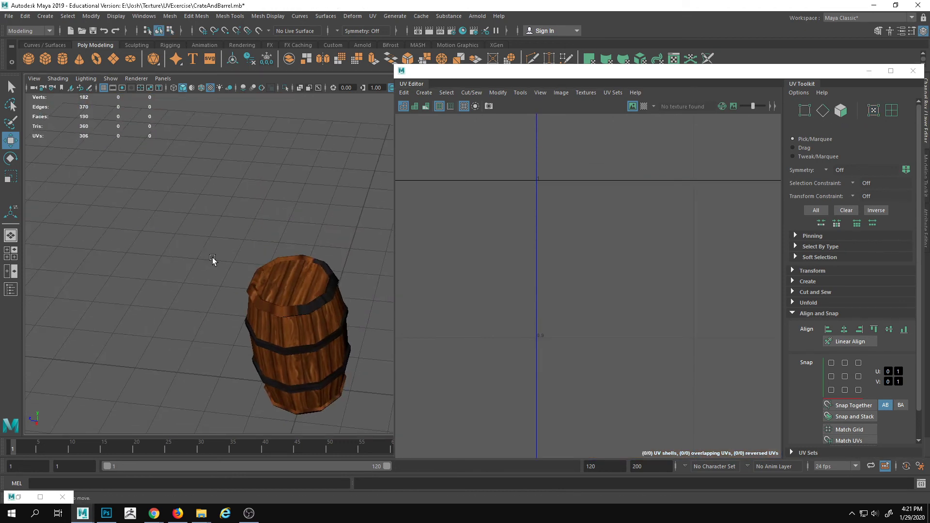
# - Select only the faces of the band around the barrel's top rim, leaving out the cap and side faces
pyautogui.click(272, 324)
pyautogui.keyDown('alt'); pyautogui.moveTo(277, 328); pyautogui.dragTo(543, 339, button='right'); pyautogui.keyUp('alt')
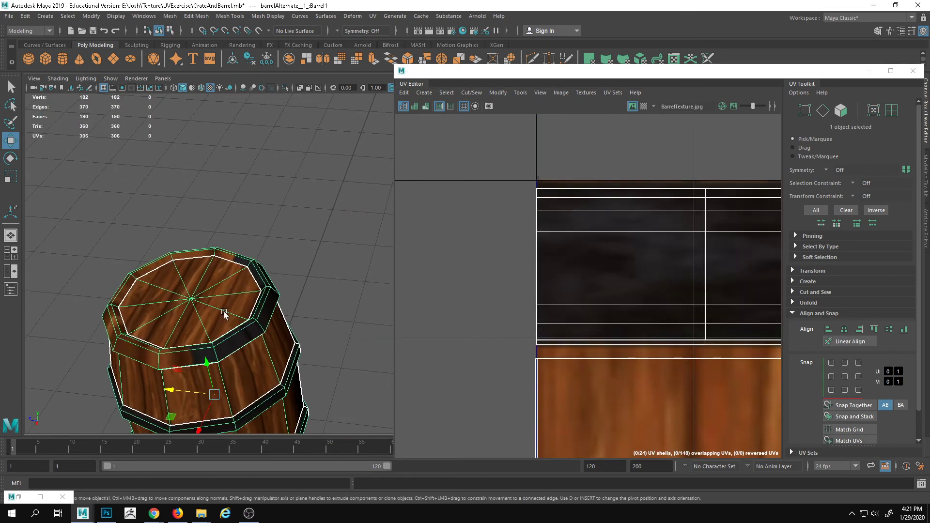
pyautogui.keyDown('alt'); pyautogui.moveTo(263, 286); pyautogui.dragTo(324, 338, button='middle'); pyautogui.keyUp('alt')
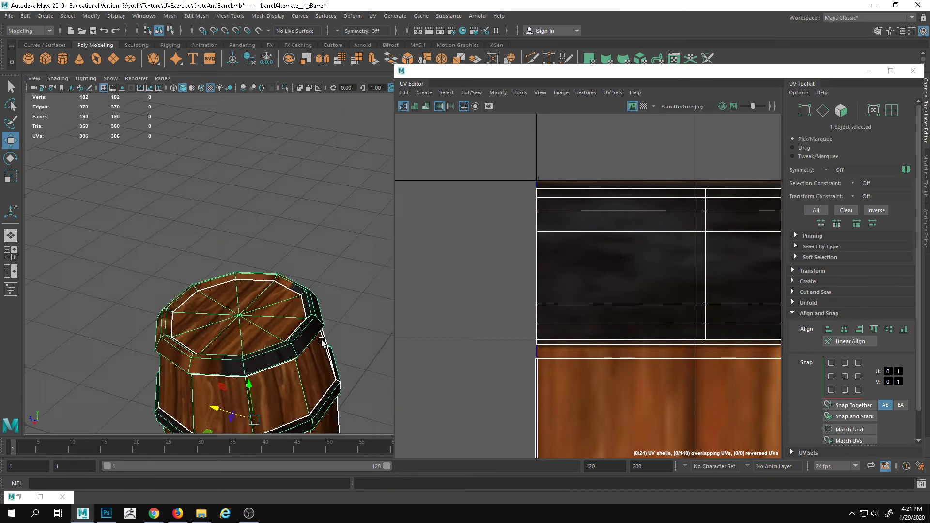
pyautogui.keyDown('alt'); pyautogui.moveTo(324, 339); pyautogui.dragTo(350, 343); pyautogui.keyUp('alt')
pyautogui.moveTo(350, 342); pyautogui.dragTo(348, 383, button='right')
pyautogui.moveTo(101, 190); pyautogui.dragTo(406, 277)
pyautogui.keyDown('alt'); pyautogui.moveTo(363, 311); pyautogui.dragTo(334, 274); pyautogui.keyUp('alt')
pyautogui.keyDown('ctrl'); pyautogui.moveTo(379, 366); pyautogui.dragTo(43, 274); pyautogui.keyUp('ctrl')
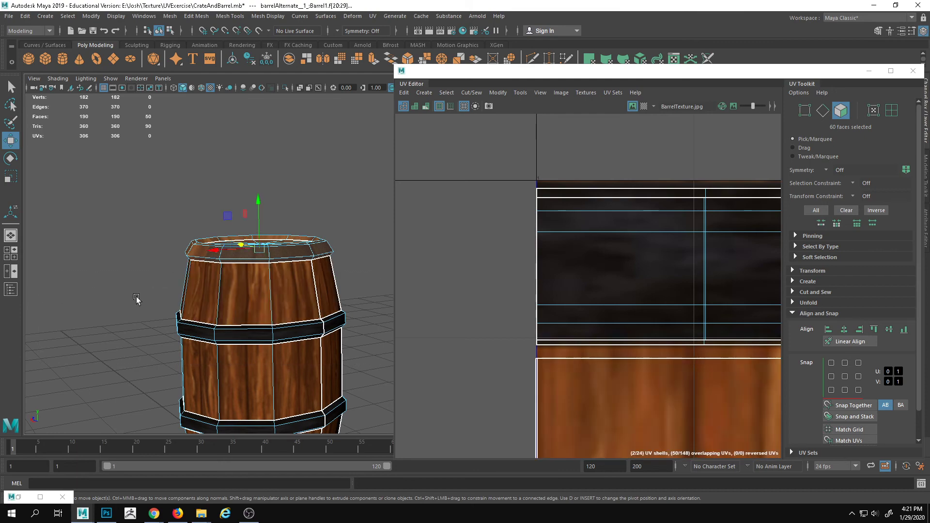
pyautogui.keyDown('alt'); pyautogui.moveTo(272, 271); pyautogui.dragTo(243, 319); pyautogui.keyUp('alt')
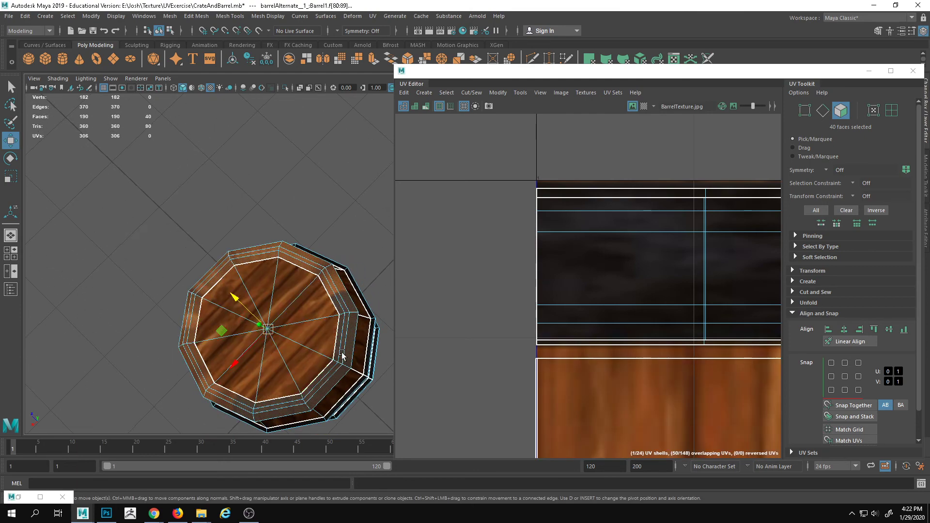
pyautogui.keyDown('alt'); pyautogui.moveTo(342, 353); pyautogui.dragTo(286, 263); pyautogui.keyUp('alt')
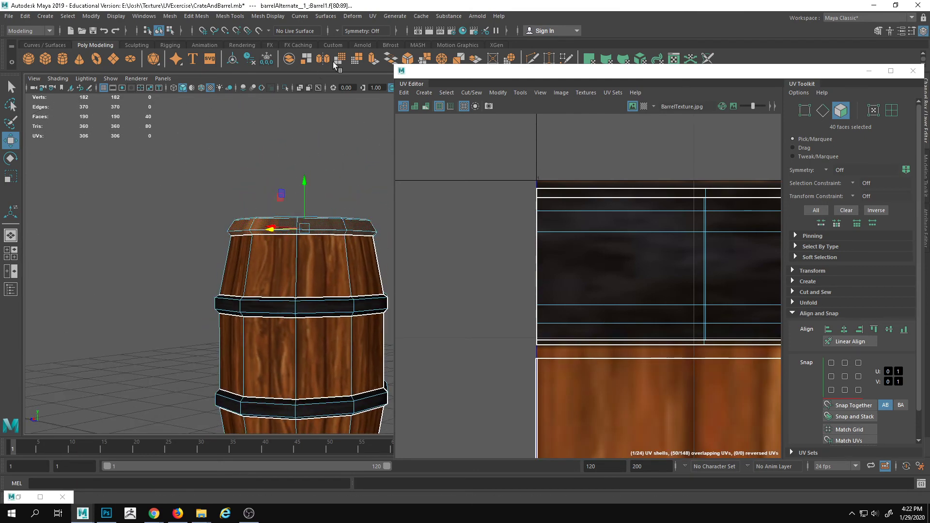
# - Apply a cylindrical UV projection to the top rim band and move its shell up clear of the texture tile
pyautogui.click(373, 16)
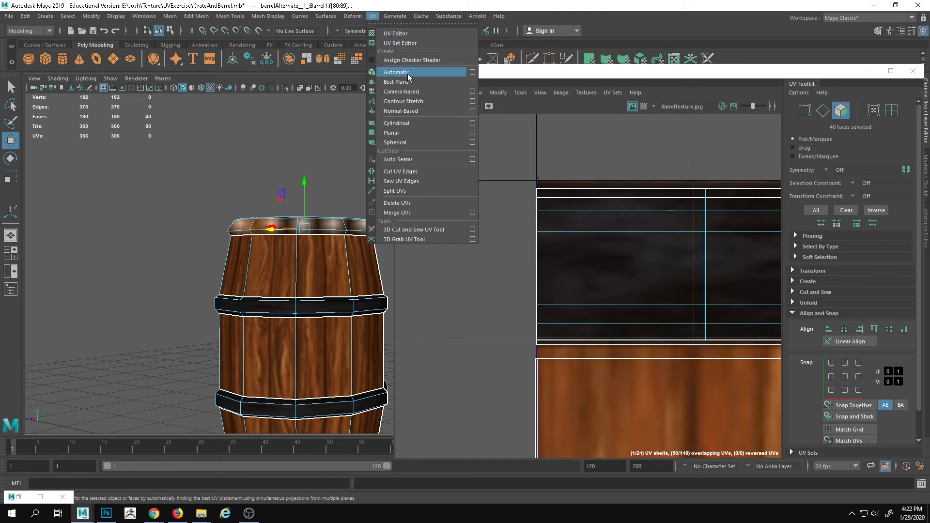
pyautogui.click(405, 123)
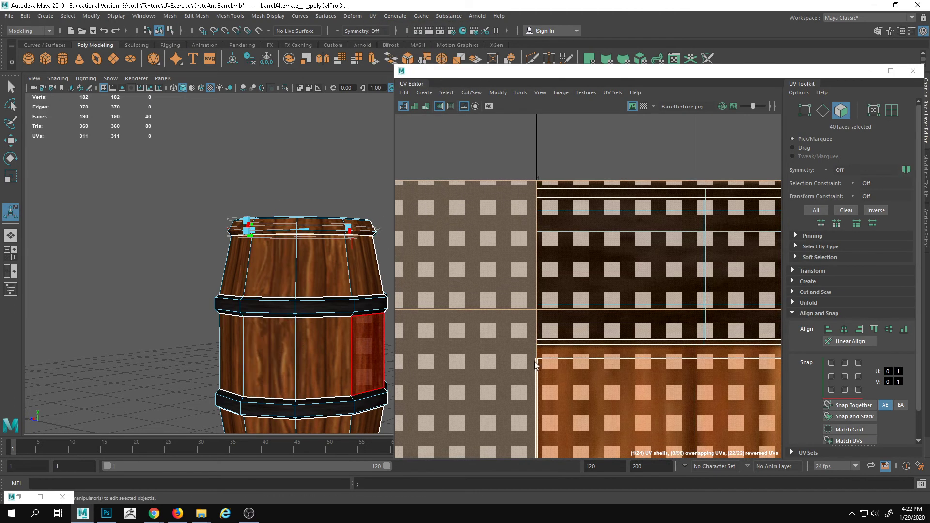
pyautogui.scroll(-5, 458, 308)
pyautogui.press('w')
pyautogui.moveTo(553, 291); pyautogui.dragTo(565, 168)
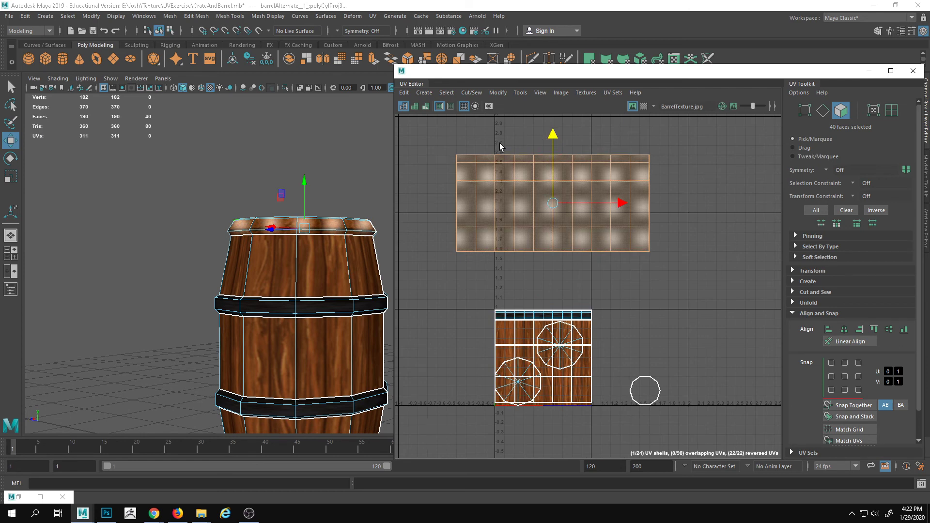
# - Select the lower and middle face rows of the rim band's UV shell to see where they lie on the barrel
pyautogui.press('F8')
pyautogui.moveTo(749, 253); pyautogui.dragTo(746, 235)
pyautogui.press('f')
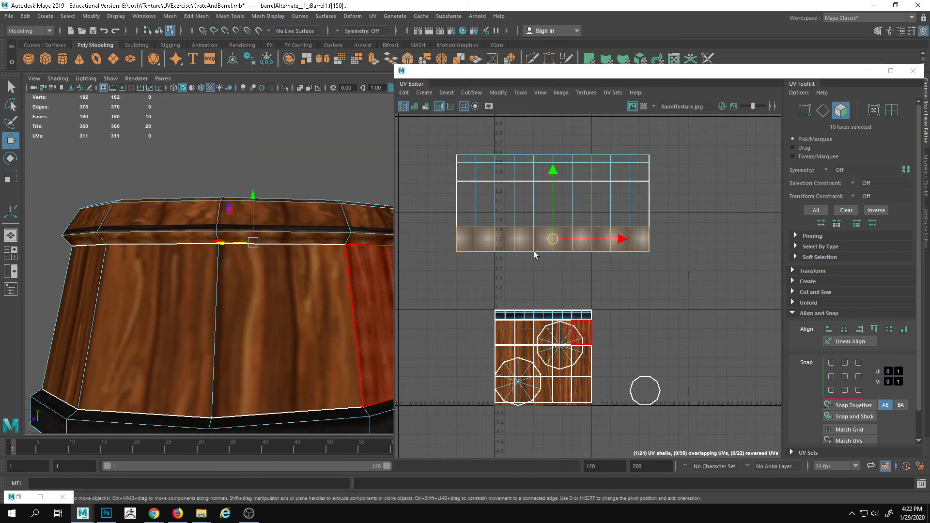
pyautogui.moveTo(437, 198); pyautogui.dragTo(538, 203)
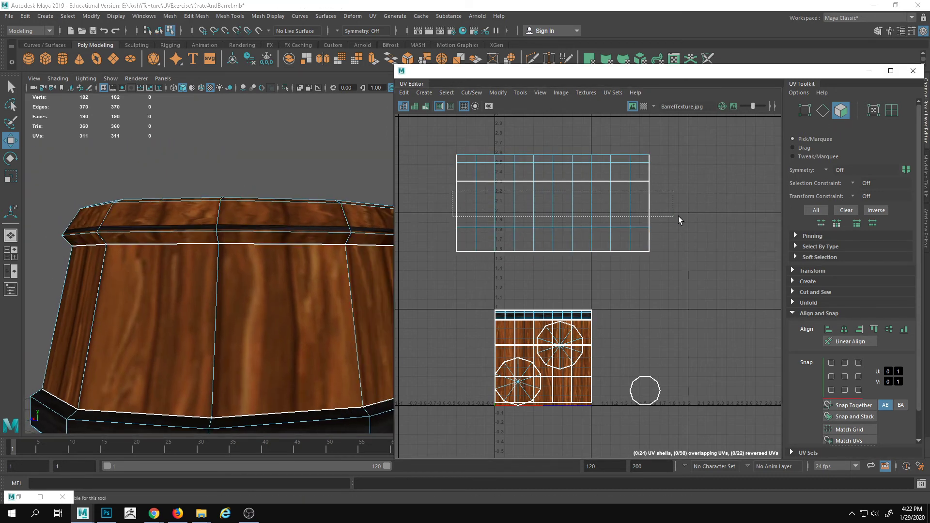
pyautogui.moveTo(678, 216); pyautogui.dragTo(679, 212)
pyautogui.keyDown('alt'); pyautogui.moveTo(634, 201); pyautogui.dragTo(704, 204, button='middle'); pyautogui.keyUp('alt')
pyautogui.scroll(1, 702, 205)
pyautogui.keyDown('alt'); pyautogui.moveTo(612, 178); pyautogui.dragTo(618, 199, button='middle'); pyautogui.keyUp('alt')
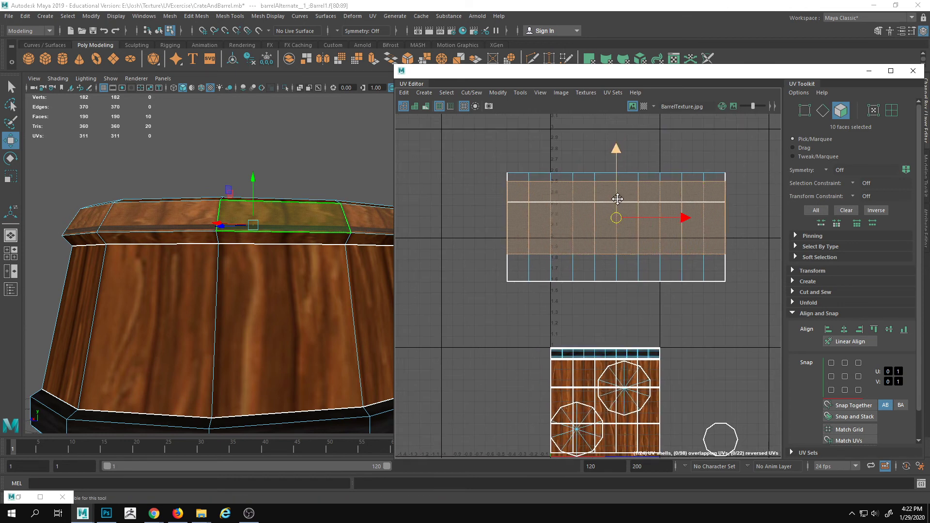
# - Select the full ring of faces on the inner side of the barrel's top rim, around the cap
pyautogui.keyDown('alt'); pyautogui.moveTo(290, 200); pyautogui.dragTo(298, 315); pyautogui.keyUp('alt')
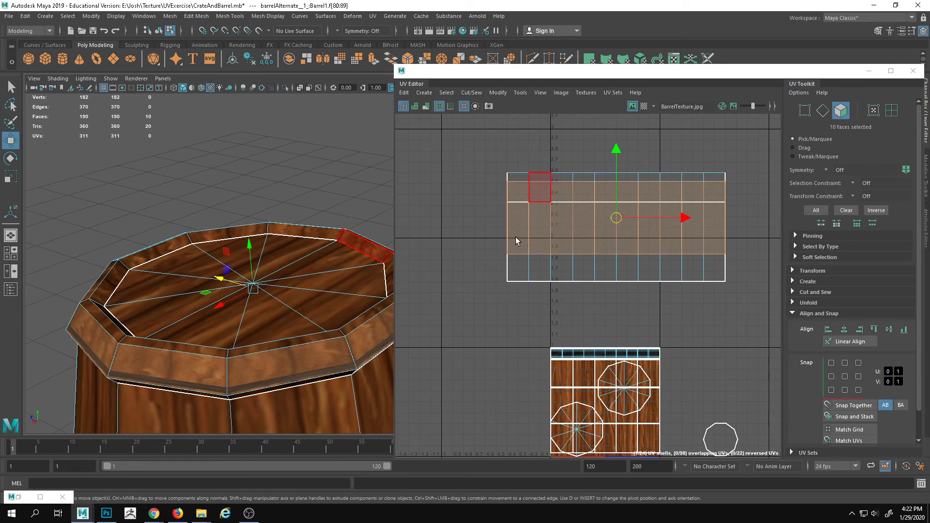
pyautogui.click(303, 342)
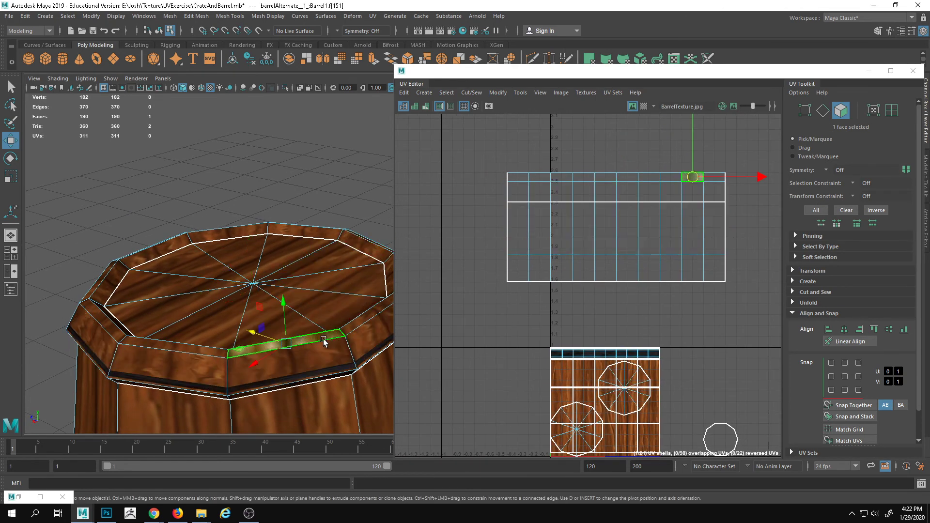
pyautogui.keyDown('alt'); pyautogui.moveTo(355, 325); pyautogui.dragTo(354, 209); pyautogui.keyUp('alt')
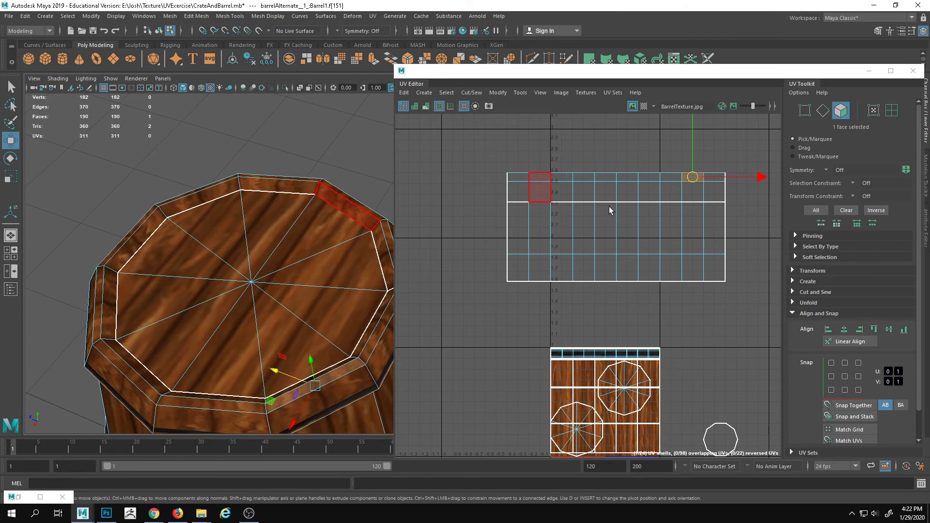
pyautogui.scroll(3, 327, 324)
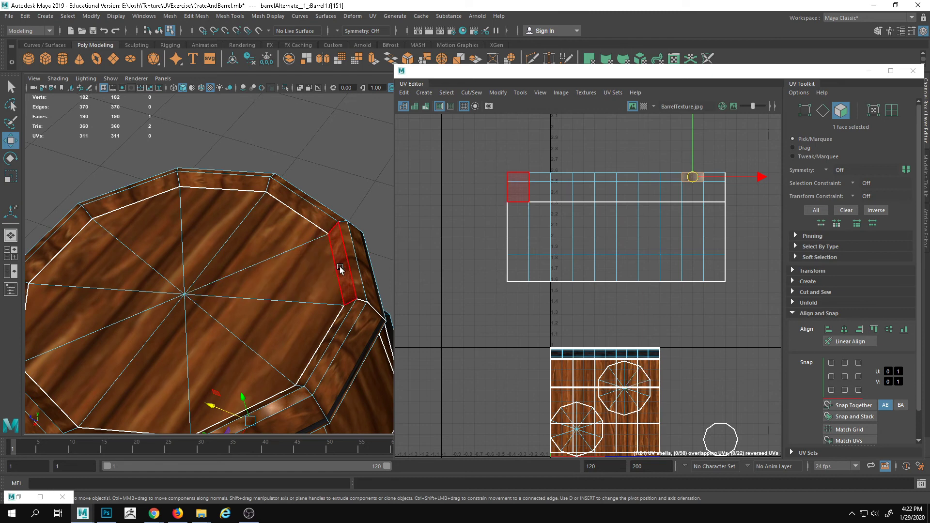
pyautogui.doubleClick(315, 217)
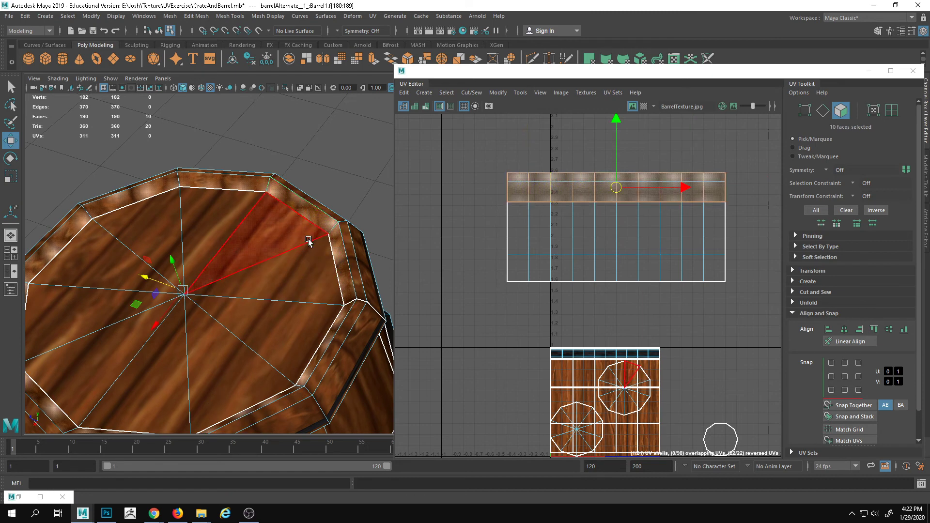
# - Move the UVs of the rim's inner face ring up within the rim shell
pyautogui.scroll(-3, 308, 241)
pyautogui.keyDown('alt'); pyautogui.moveTo(661, 286); pyautogui.dragTo(661, 306, button='middle'); pyautogui.keyUp('alt')
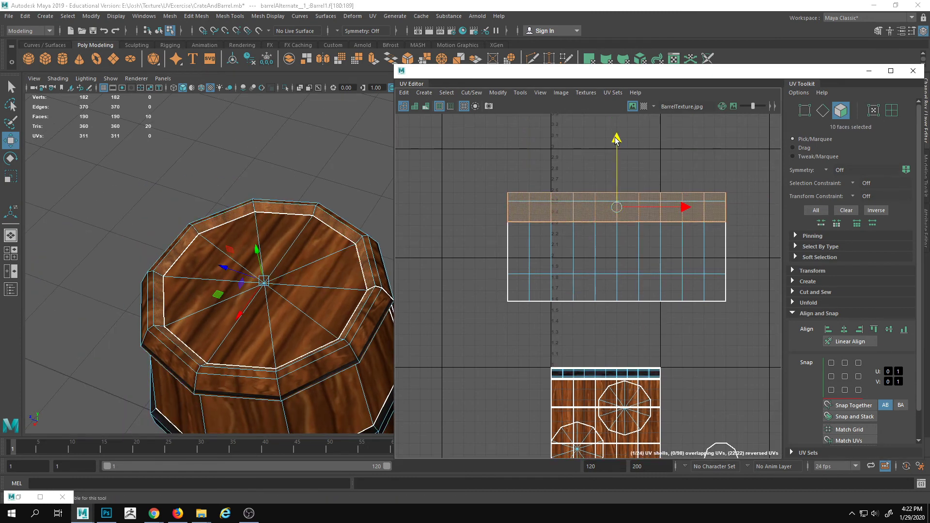
pyautogui.moveTo(616, 140); pyautogui.dragTo(619, 114)
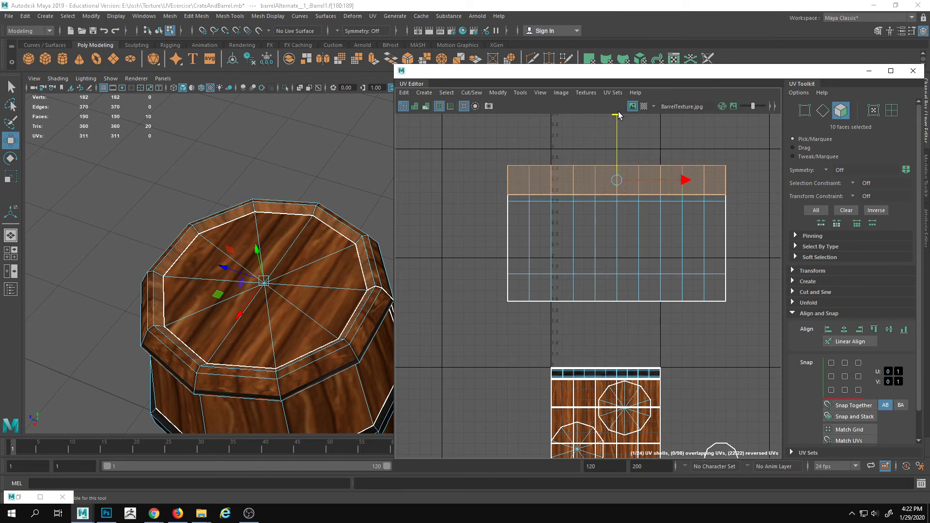
pyautogui.scroll(2, 571, 225)
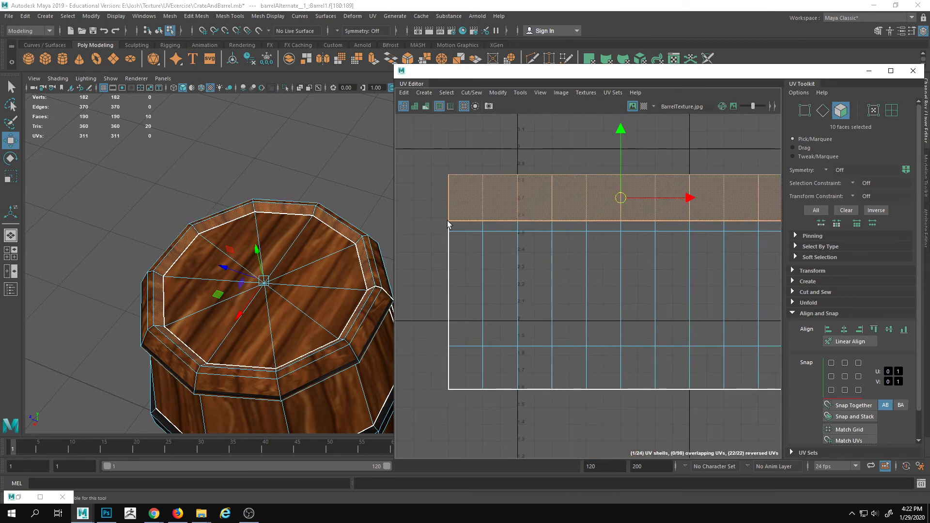
# - Check which barrel faces the first upper-row faces of the rim shell belong to, undoing the trial selections
pyautogui.click(466, 223)
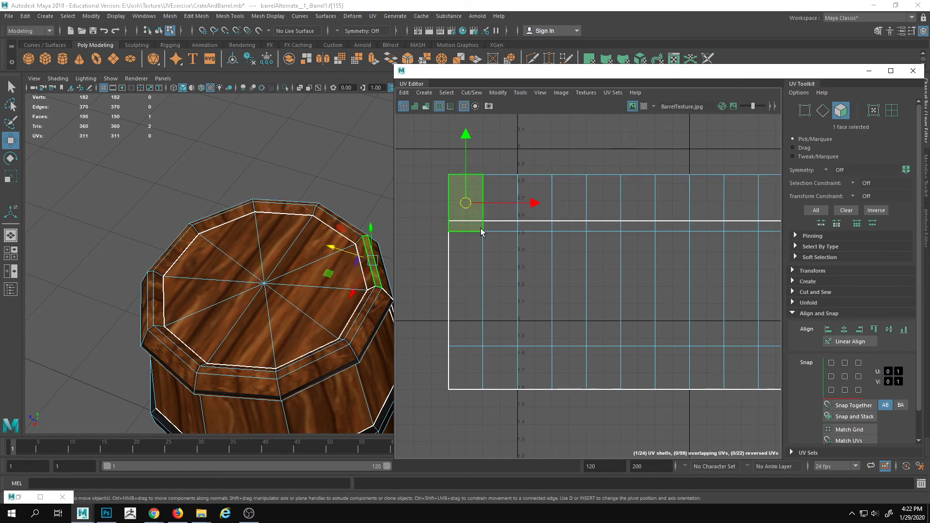
pyautogui.keyDown('alt'); pyautogui.moveTo(609, 252); pyautogui.dragTo(609, 237, button='middle'); pyautogui.keyUp('alt')
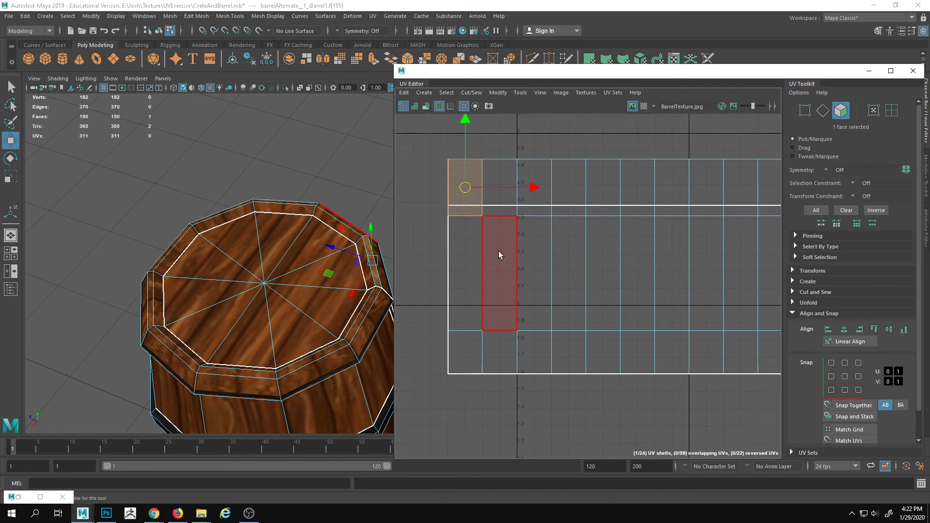
pyautogui.click(511, 207)
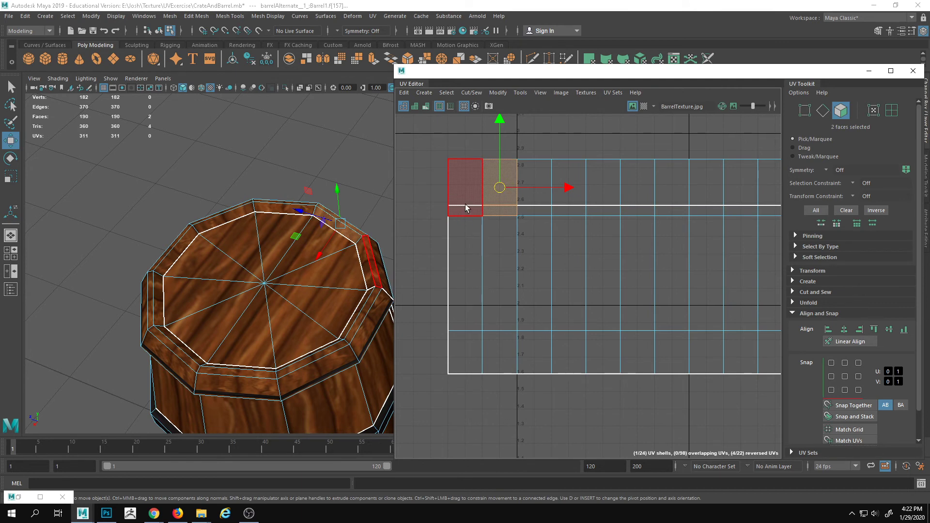
pyautogui.hotkey('ctrl', 'z')
pyautogui.hotkey('ctrl', 'z')
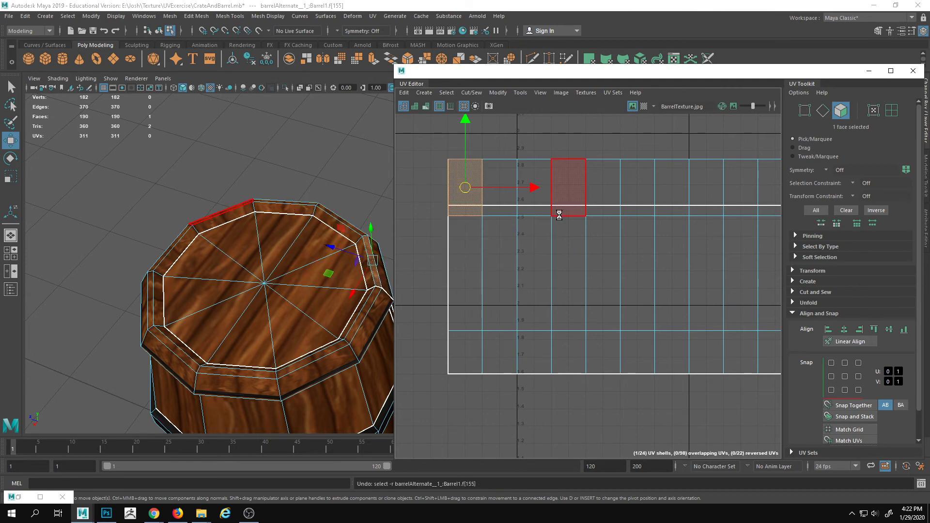
# - Reselect the whole ring of inner rim faces and move its UVs slightly up
pyautogui.press('F10')
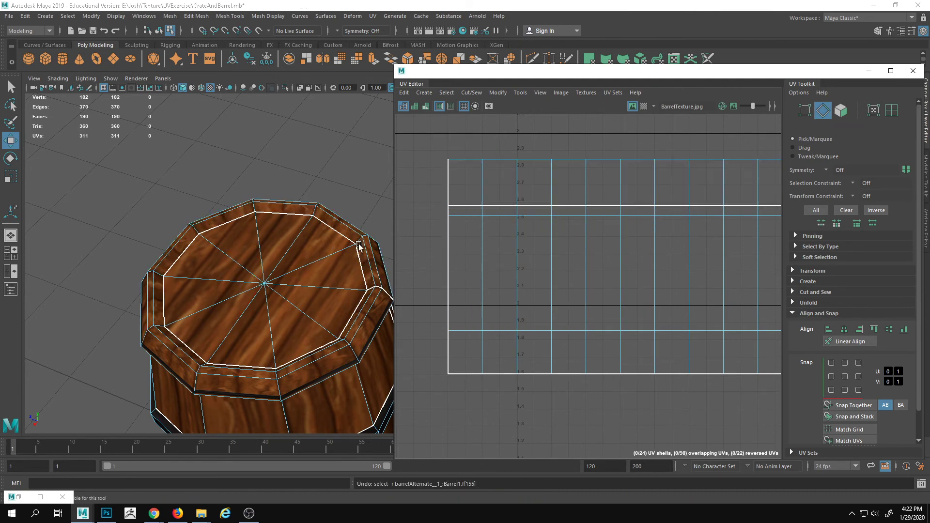
pyautogui.keyDown('alt'); pyautogui.moveTo(374, 266); pyautogui.dragTo(363, 257); pyautogui.keyUp('alt')
pyautogui.press('F11')
pyautogui.click(354, 245)
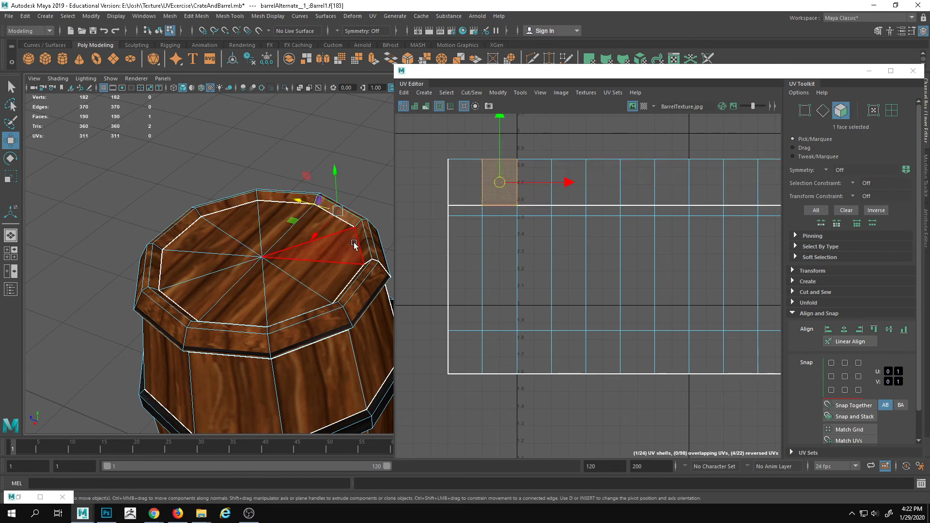
pyautogui.keyDown('shift'); pyautogui.click(358, 266); pyautogui.keyUp('shift')
pyautogui.keyDown('alt'); pyautogui.moveTo(359, 267); pyautogui.dragTo(283, 270); pyautogui.keyUp('alt')
pyautogui.keyDown('shift'); pyautogui.doubleClick(297, 275); pyautogui.keyUp('shift')
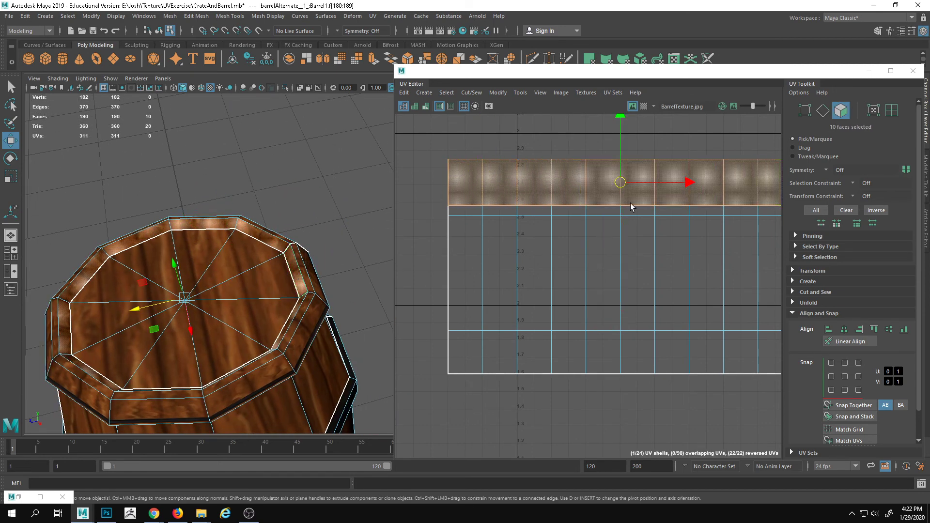
pyautogui.click(270, 229)
pyautogui.click(209, 226)
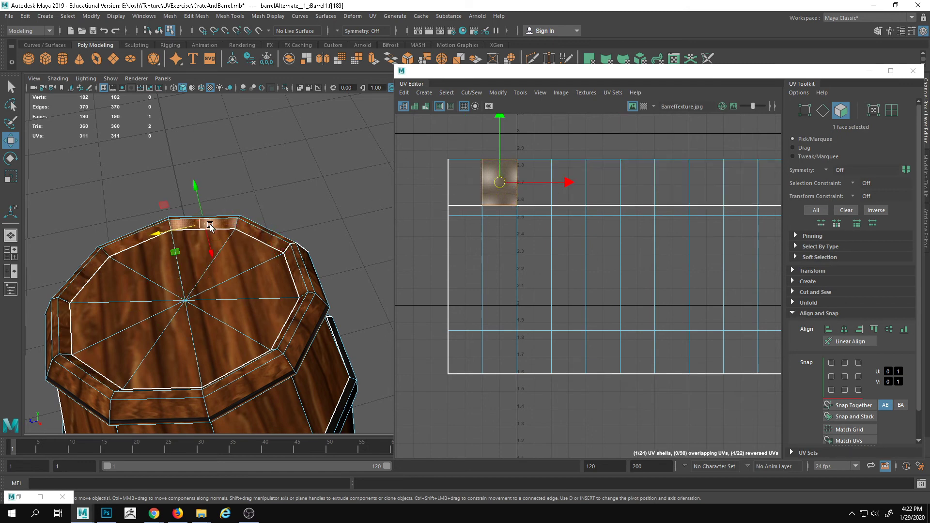
pyautogui.doubleClick(267, 239)
pyautogui.keyDown('alt'); pyautogui.moveTo(594, 222); pyautogui.dragTo(571, 254, button='middle'); pyautogui.keyUp('alt')
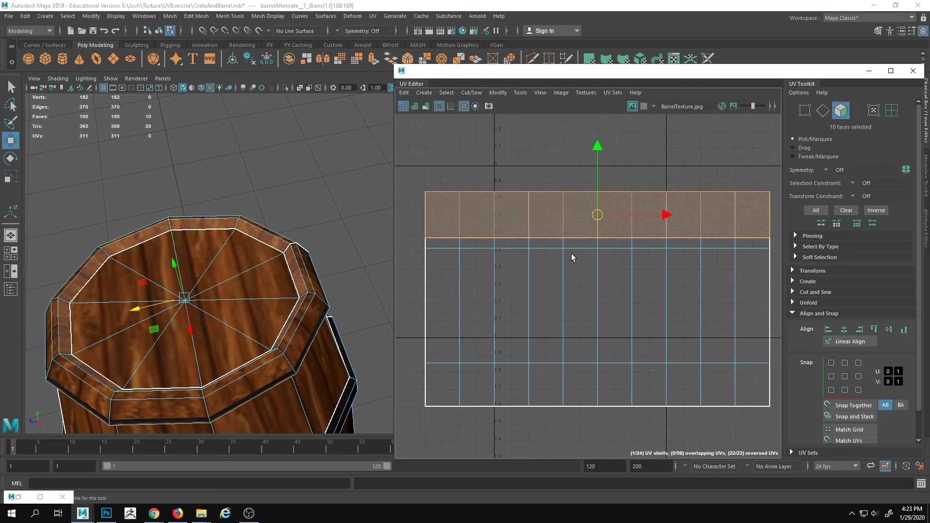
pyautogui.moveTo(599, 160); pyautogui.dragTo(633, 150)
# - Select the row of UVs along the rim's inner edge and move it up past the rim shell's upper border
pyautogui.click(458, 274)
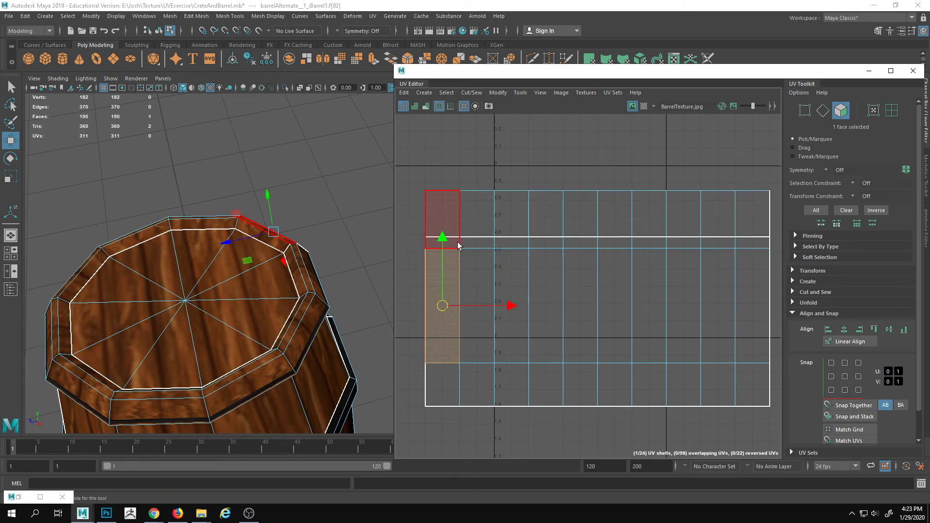
pyautogui.click(459, 245)
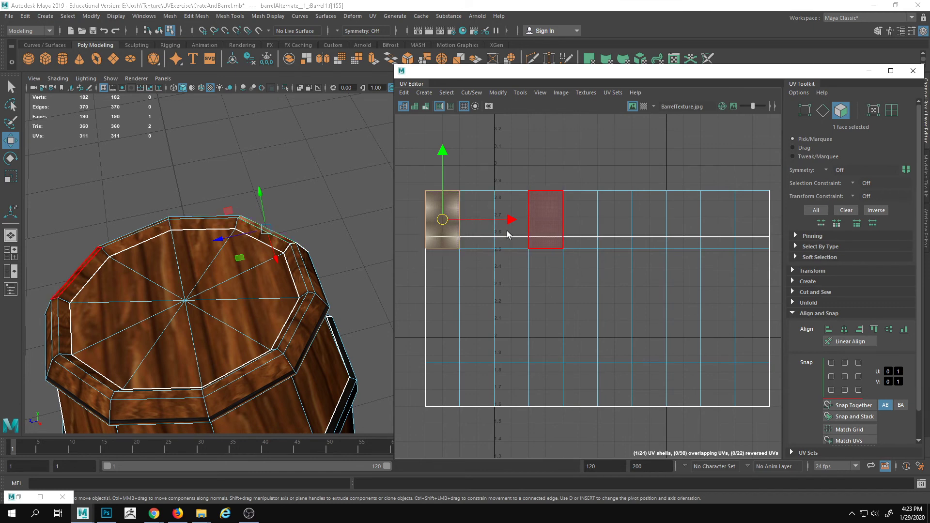
pyautogui.moveTo(521, 251); pyautogui.dragTo(572, 244, button='right')
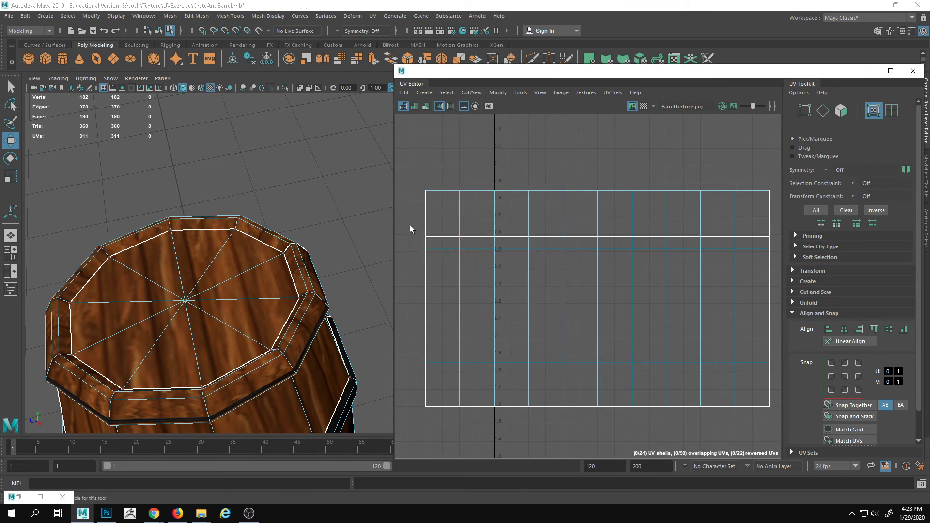
pyautogui.moveTo(755, 244); pyautogui.dragTo(754, 246)
pyautogui.moveTo(601, 172); pyautogui.dragTo(586, 106)
# - Examine one face from each row of the rim shell to match it with the rim's inner, top and outer surfaces
pyautogui.moveTo(524, 200); pyautogui.dragTo(528, 248, button='right')
pyautogui.click(444, 219)
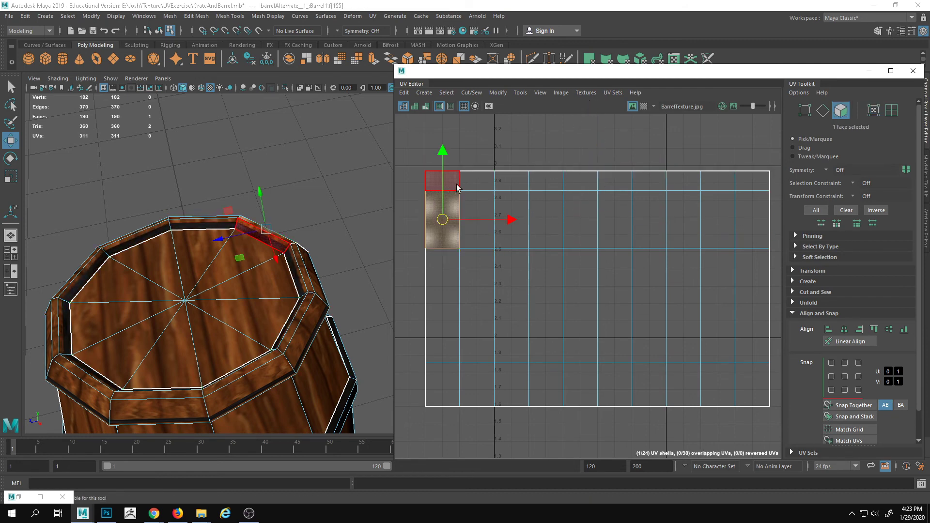
pyautogui.click(457, 187)
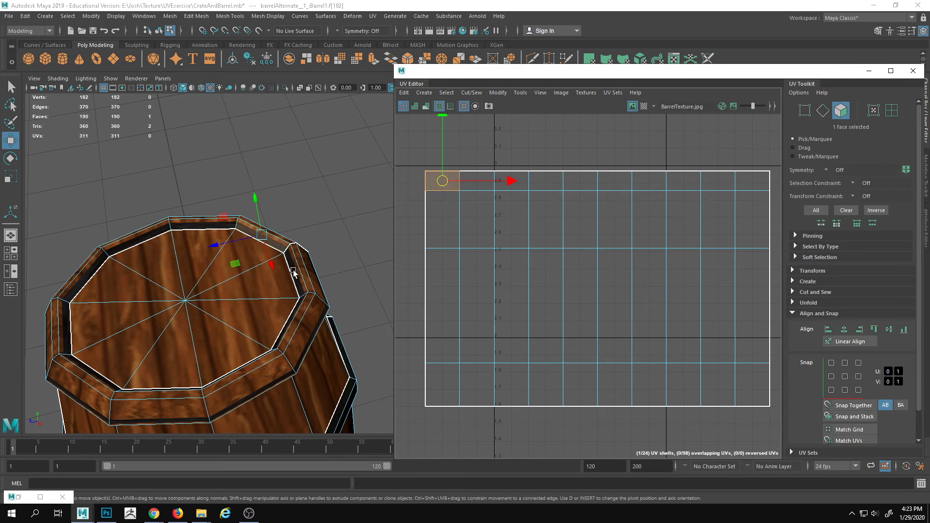
pyautogui.keyDown('alt'); pyautogui.moveTo(293, 271); pyautogui.dragTo(220, 373); pyautogui.keyUp('alt')
pyautogui.keyDown('alt'); pyautogui.moveTo(220, 374); pyautogui.dragTo(338, 342, button='right'); pyautogui.keyUp('alt')
pyautogui.keyDown('alt'); pyautogui.moveTo(276, 307); pyautogui.dragTo(359, 316); pyautogui.keyUp('alt')
pyautogui.keyDown('alt'); pyautogui.moveTo(359, 316); pyautogui.dragTo(410, 259, button='right'); pyautogui.keyUp('alt')
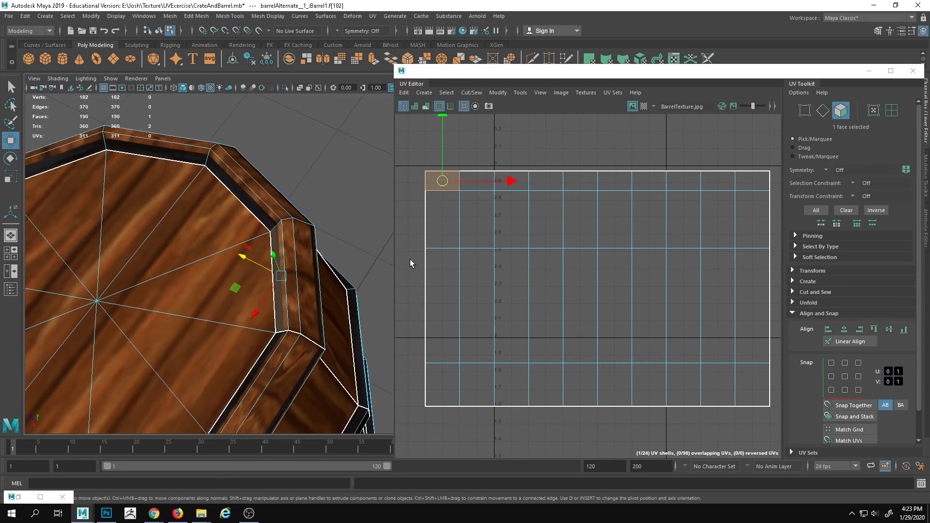
pyautogui.click(449, 201)
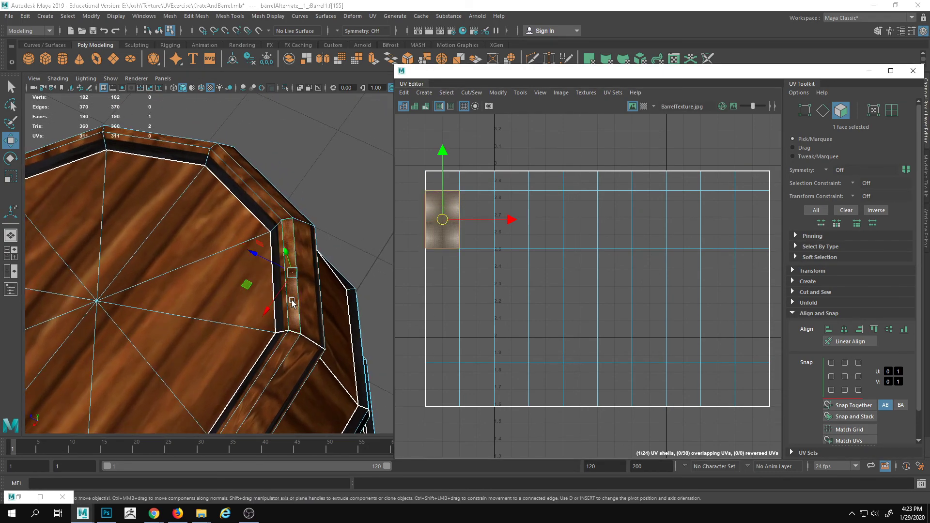
pyautogui.click(452, 281)
pyautogui.keyDown('alt'); pyautogui.moveTo(310, 356); pyautogui.dragTo(237, 291); pyautogui.keyUp('alt')
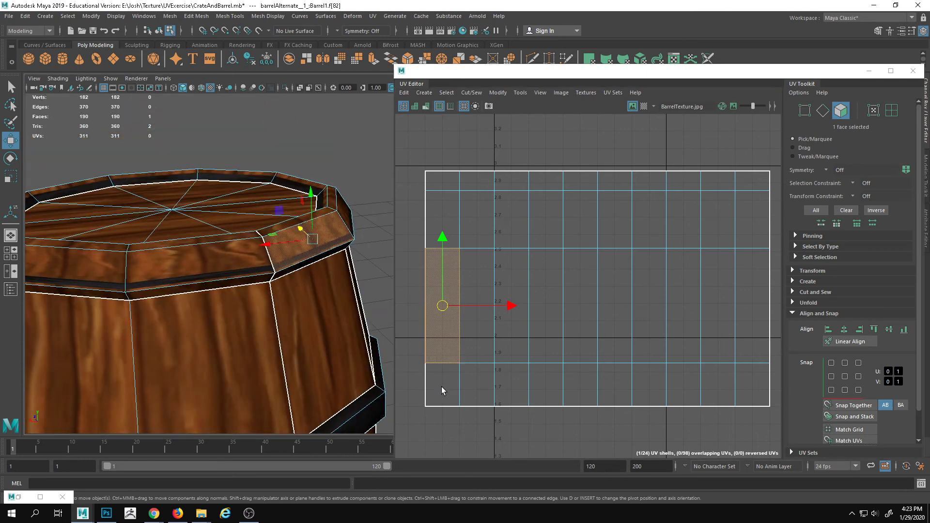
# - Undo the trial face selections and the last move of the inner-edge UV row
pyautogui.click(441, 389)
pyautogui.hotkey('ctrl', 'z')
pyautogui.hotkey('ctrl', 'z')
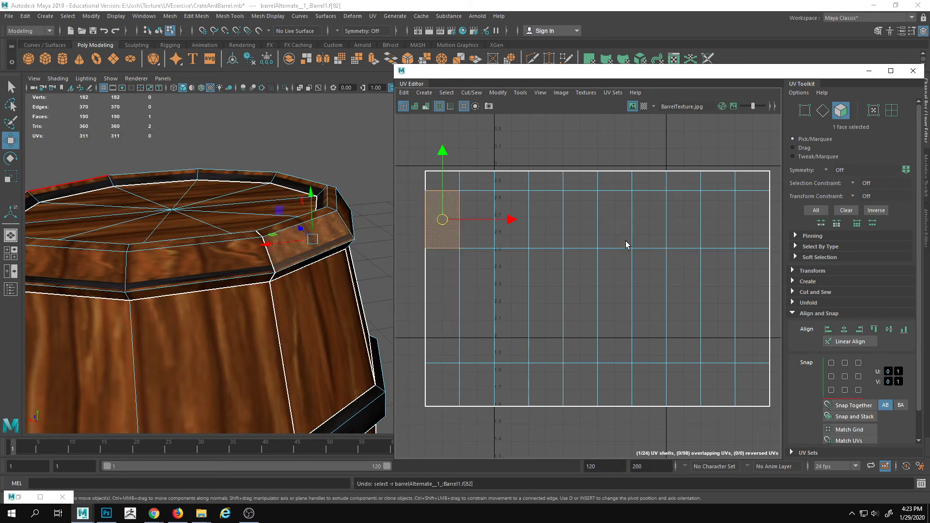
pyautogui.hotkey('ctrl', 'z')
pyautogui.hotkey('ctrl', 'z')
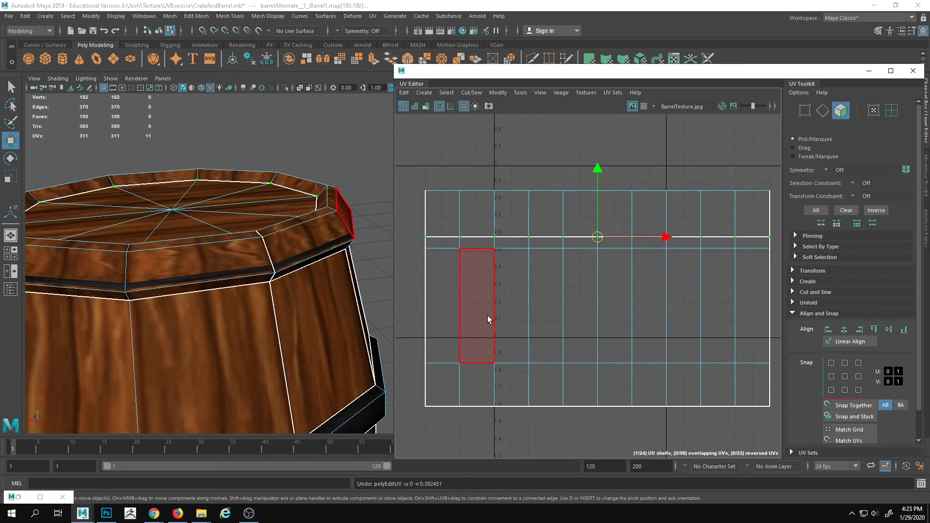
# - Move the rim's inner-edge UV row well above the rim shell's upper border to unfold the overlapping inner faces
pyautogui.click(442, 220)
pyautogui.click(709, 170)
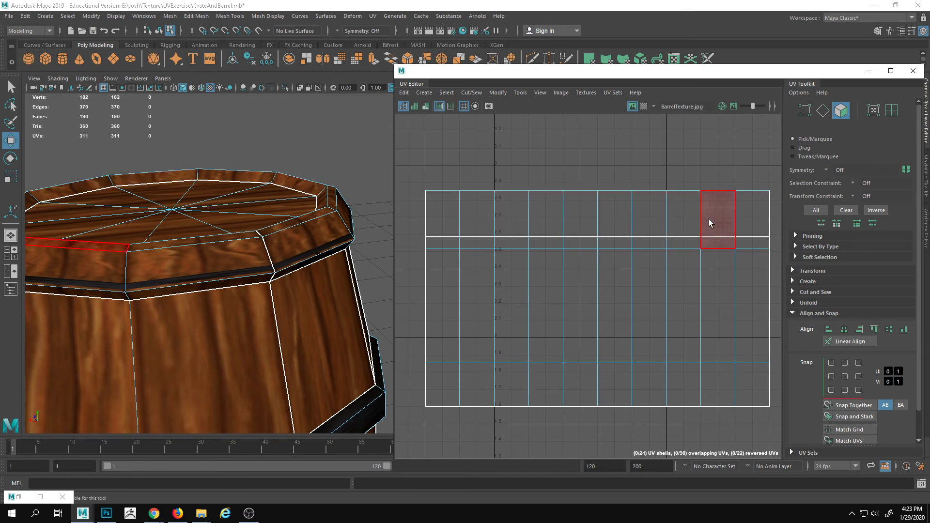
pyautogui.moveTo(522, 235); pyautogui.dragTo(544, 249, button='right')
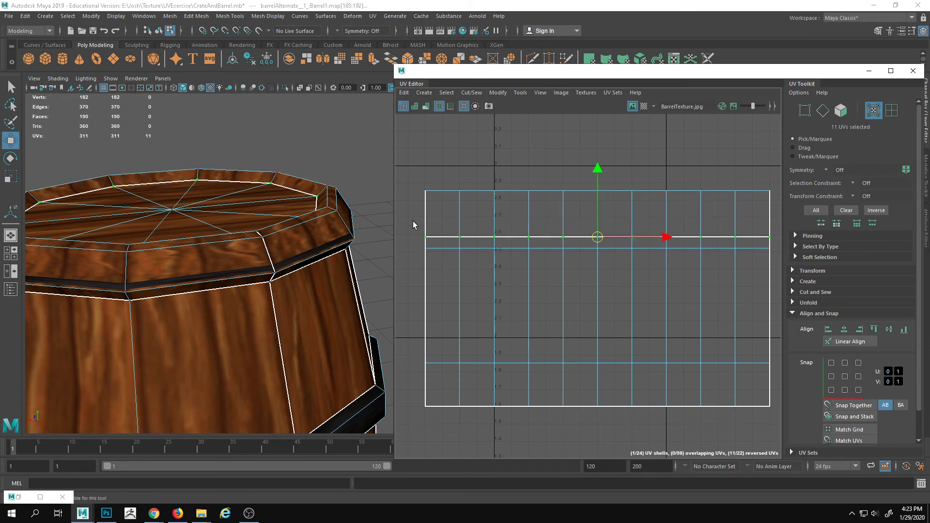
pyautogui.moveTo(597, 172); pyautogui.dragTo(572, 101)
# - Lower the inner-edge UV row slightly to narrow the inner face row, comparing its proportions with the rim on the model
pyautogui.keyDown('alt'); pyautogui.moveTo(478, 230); pyautogui.dragTo(487, 315, button='right'); pyautogui.keyUp('alt')
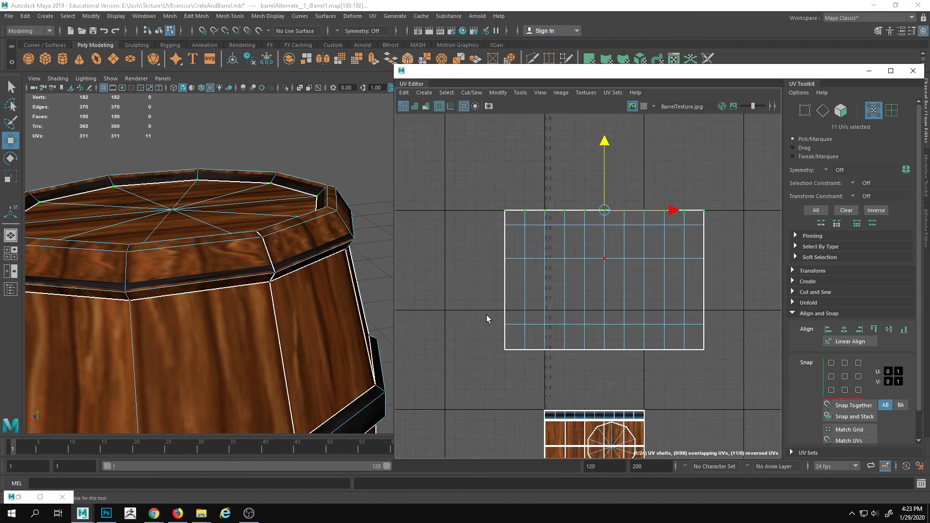
pyautogui.keyDown('alt'); pyautogui.moveTo(527, 272); pyautogui.dragTo(543, 241, button='right'); pyautogui.keyUp('alt')
pyautogui.keyDown('alt'); pyautogui.moveTo(300, 274); pyautogui.dragTo(297, 341); pyautogui.keyUp('alt')
pyautogui.keyDown('alt'); pyautogui.moveTo(518, 222); pyautogui.dragTo(581, 246, button='right'); pyautogui.keyUp('alt')
pyautogui.keyDown('alt'); pyautogui.moveTo(281, 238); pyautogui.dragTo(303, 269); pyautogui.keyUp('alt')
pyautogui.keyDown('alt'); pyautogui.moveTo(303, 269); pyautogui.dragTo(383, 280, button='right'); pyautogui.keyUp('alt')
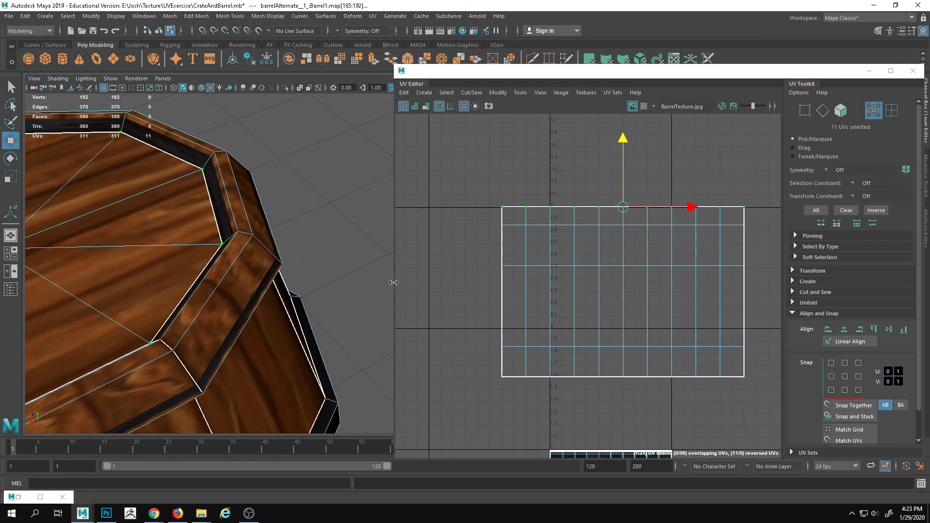
pyautogui.moveTo(623, 141); pyautogui.dragTo(623, 150)
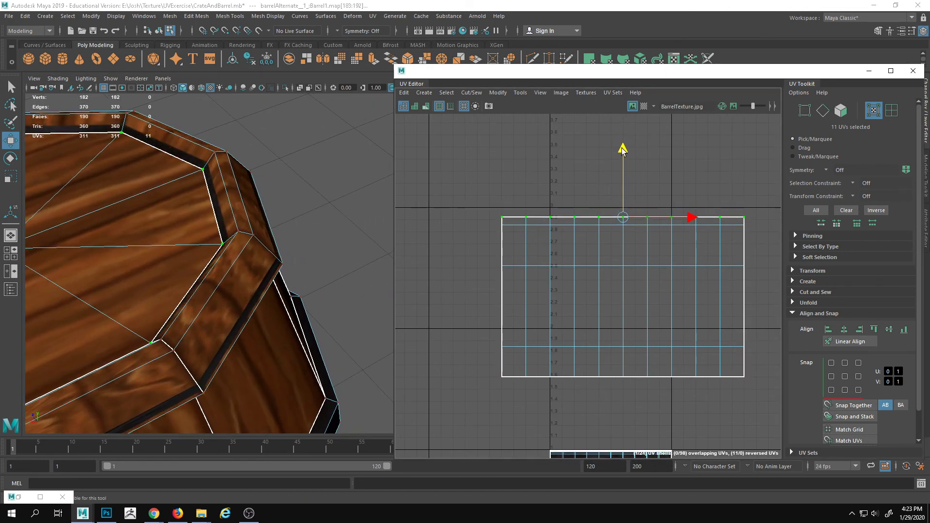
# - Select and lower the rim shell's upper UV rows in successive groups to compact its face rows into a narrow band
pyautogui.moveTo(658, 233); pyautogui.dragTo(775, 249)
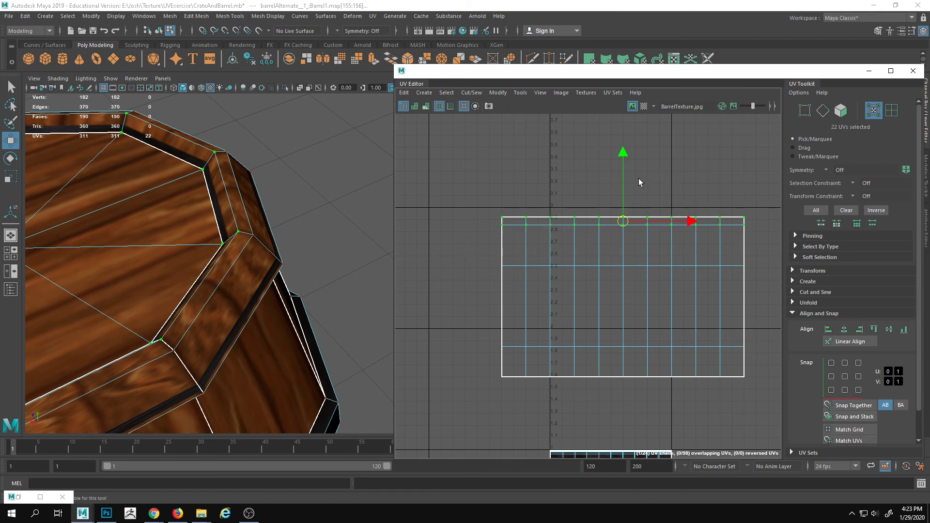
pyautogui.moveTo(624, 160); pyautogui.dragTo(624, 192)
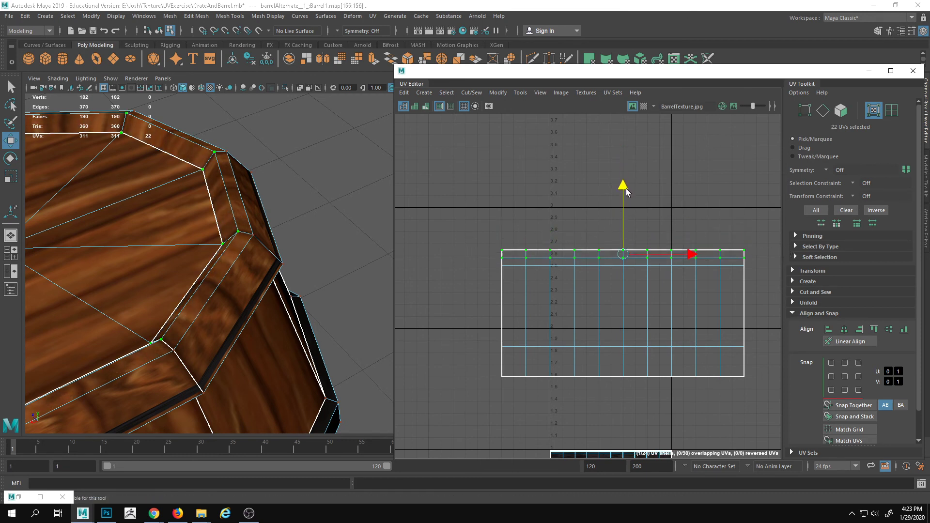
pyautogui.moveTo(449, 203); pyautogui.dragTo(840, 303)
pyautogui.moveTo(625, 194); pyautogui.dragTo(635, 257)
pyautogui.moveTo(447, 260); pyautogui.dragTo(775, 354)
pyautogui.moveTo(624, 268); pyautogui.dragTo(626, 283)
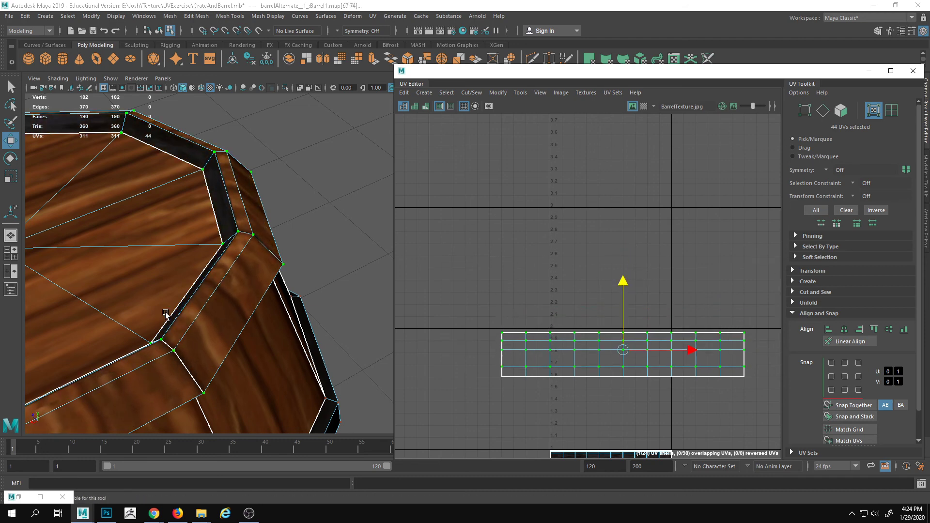
# - Select the whole rim UV shell and move it down over the dark strip of the barrel texture
pyautogui.keyDown('alt'); pyautogui.moveTo(165, 310); pyautogui.dragTo(125, 286); pyautogui.keyUp('alt')
pyautogui.keyDown('alt'); pyautogui.moveTo(205, 265); pyautogui.dragTo(182, 309, button='middle'); pyautogui.keyUp('alt')
pyautogui.keyDown('alt'); pyautogui.moveTo(182, 309); pyautogui.dragTo(189, 287); pyautogui.keyUp('alt')
pyautogui.moveTo(206, 294); pyautogui.dragTo(177, 254, button='right')
pyautogui.keyDown('alt'); pyautogui.moveTo(177, 254); pyautogui.dragTo(149, 238, button='middle'); pyautogui.keyUp('alt')
pyautogui.keyDown('alt'); pyautogui.moveTo(517, 369); pyautogui.dragTo(441, 240, button='middle'); pyautogui.keyUp('alt')
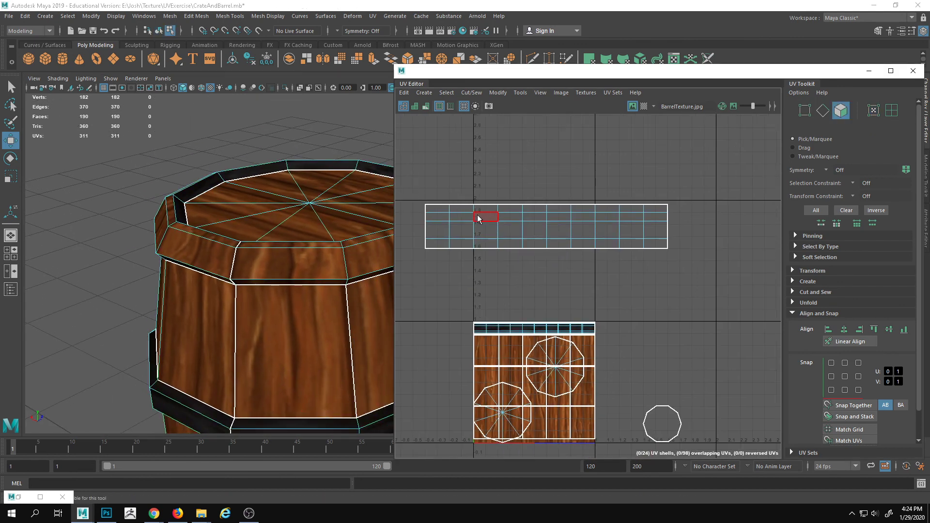
pyautogui.moveTo(478, 215); pyautogui.dragTo(523, 225, button='right')
pyautogui.click(523, 224)
pyautogui.moveTo(550, 156); pyautogui.dragTo(515, 291)
# - Scale the rim shell down uniformly to the dark strip's height and shift it vertically to sit within the strip
pyautogui.scroll(5, 516, 334)
pyautogui.press('r')
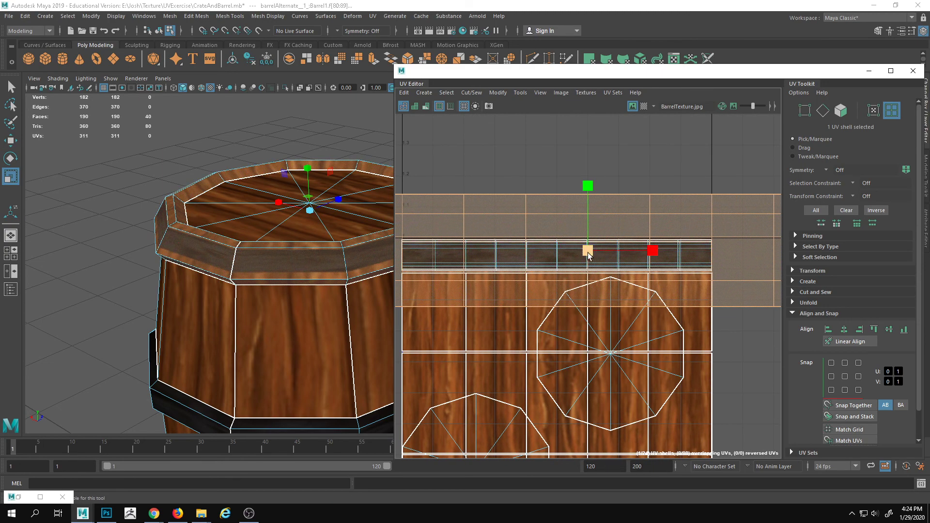
pyautogui.moveTo(588, 255); pyautogui.dragTo(546, 268)
pyautogui.press('w')
pyautogui.keyDown('alt'); pyautogui.moveTo(545, 266); pyautogui.dragTo(586, 254, button='middle'); pyautogui.keyUp('alt')
pyautogui.scroll(1, 587, 253)
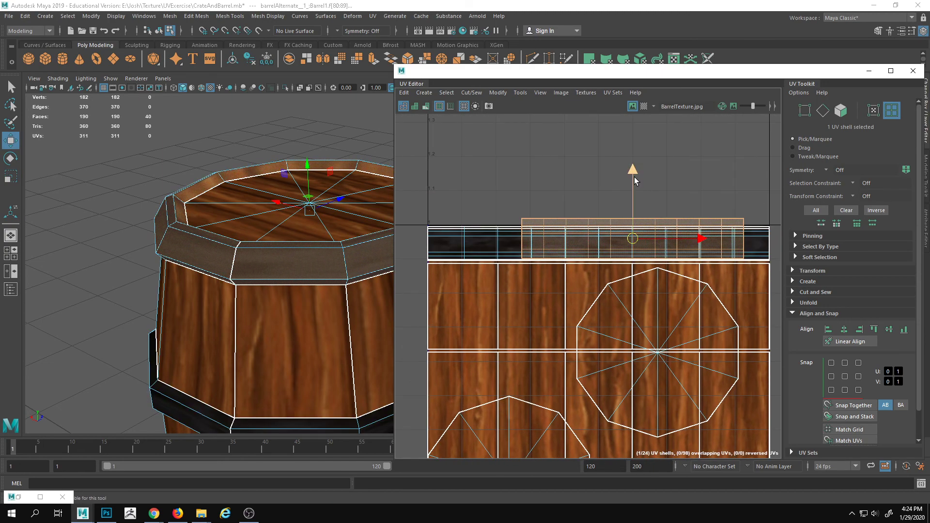
pyautogui.moveTo(635, 176); pyautogui.dragTo(631, 192)
# - Stretch the rim shell horizontally to the dark strip's width and slide it left into line with the strip
pyautogui.press('r')
pyautogui.moveTo(698, 245); pyautogui.dragTo(732, 246)
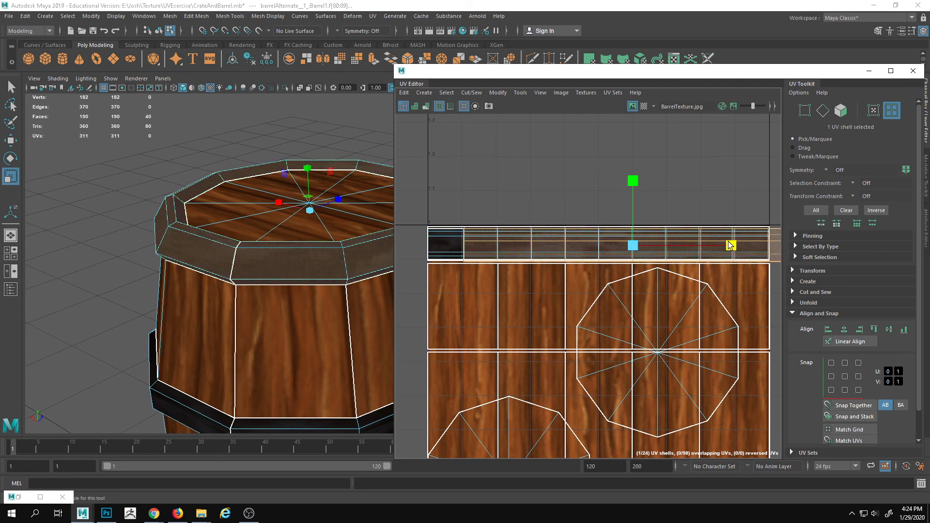
pyautogui.press('w')
pyautogui.keyDown('alt'); pyautogui.moveTo(634, 250); pyautogui.dragTo(562, 240, button='middle'); pyautogui.keyUp('alt')
pyautogui.moveTo(635, 241); pyautogui.dragTo(605, 244)
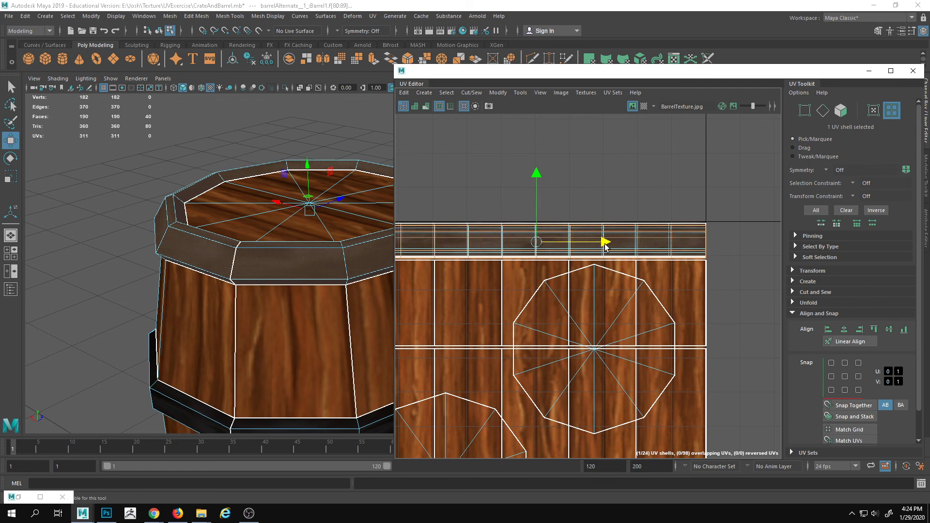
# - Move the rim shell's left-end UV column toward the texture's left border and check how the shell's right end meets the opposite border
pyautogui.keyDown('alt'); pyautogui.moveTo(633, 239); pyautogui.dragTo(735, 212, button='middle'); pyautogui.keyUp('alt')
pyautogui.scroll(5, 727, 213)
pyautogui.keyDown('alt'); pyautogui.moveTo(436, 180); pyautogui.dragTo(573, 272, button='middle'); pyautogui.keyUp('alt')
pyautogui.moveTo(506, 234); pyautogui.dragTo(587, 195, button='right')
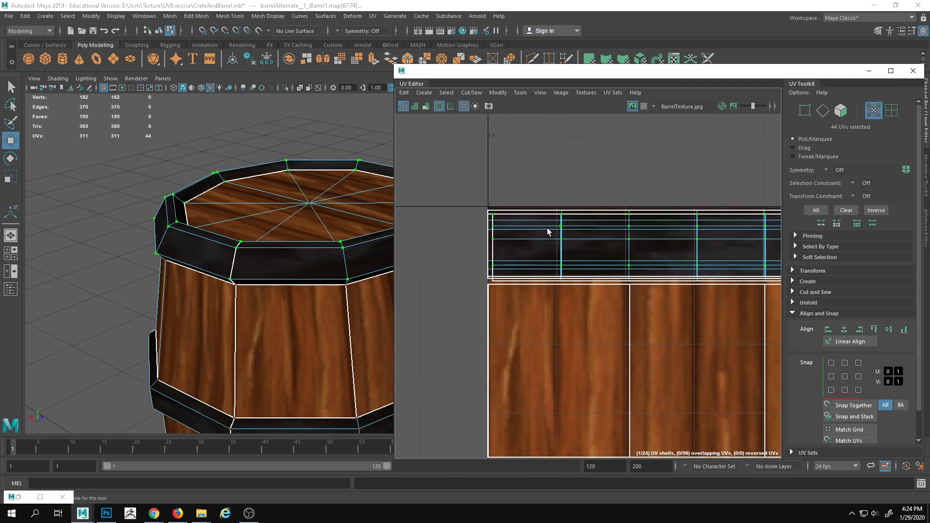
pyautogui.moveTo(547, 228); pyautogui.dragTo(580, 220, button='right')
pyautogui.keyDown('alt'); pyautogui.moveTo(429, 273); pyautogui.dragTo(535, 243, button='right'); pyautogui.keyUp('alt')
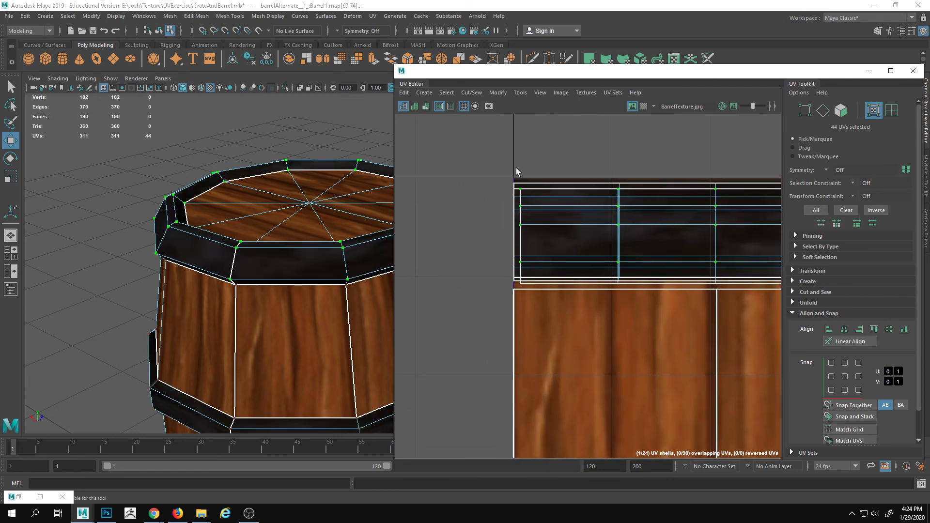
pyautogui.moveTo(547, 297); pyautogui.dragTo(547, 291)
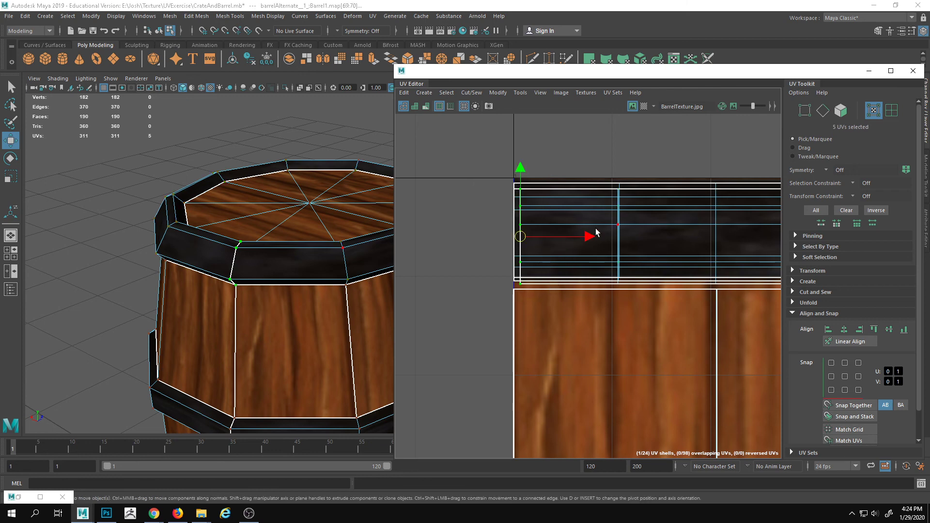
pyautogui.moveTo(590, 237); pyautogui.dragTo(574, 244)
pyautogui.keyDown('alt'); pyautogui.moveTo(641, 310); pyautogui.dragTo(385, 270, button='middle'); pyautogui.keyUp('alt')
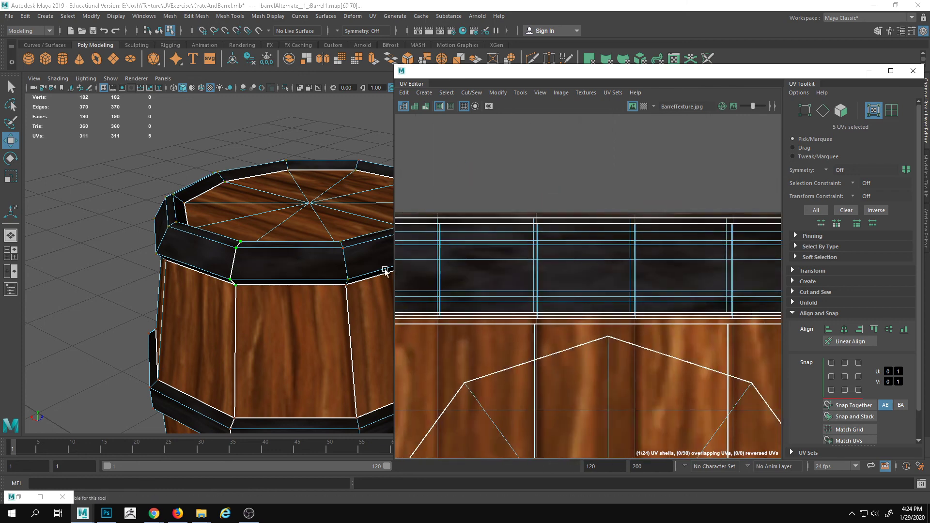
pyautogui.keyDown('alt'); pyautogui.moveTo(746, 258); pyautogui.dragTo(530, 270, button='middle'); pyautogui.keyUp('alt')
pyautogui.moveTo(655, 200); pyautogui.dragTo(672, 334)
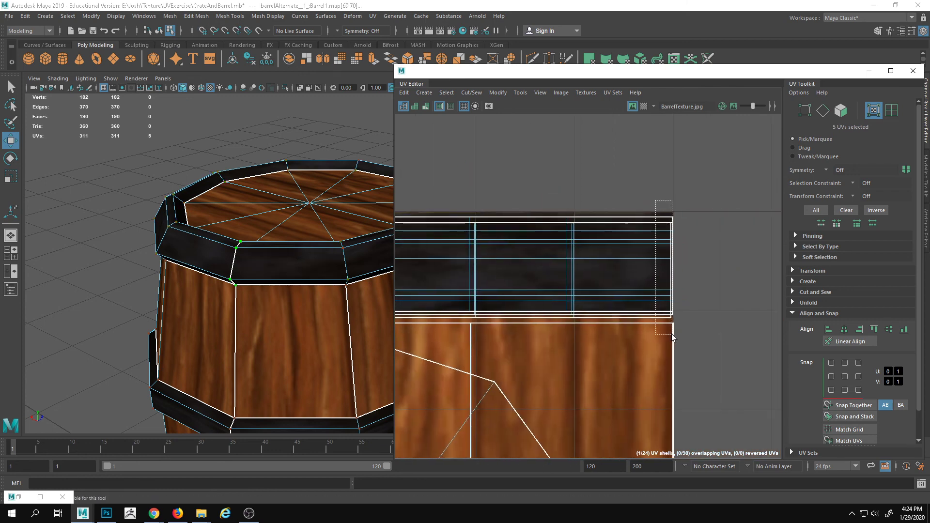
pyautogui.keyDown('alt'); pyautogui.moveTo(681, 316); pyautogui.dragTo(489, 291, button='right'); pyautogui.keyUp('alt')
# - Return to object mode with the barrel deselected, close the UV Editor and inspect the textured barrel from below and above
pyautogui.moveTo(214, 199); pyautogui.dragTo(238, 177, button='right')
pyautogui.click(147, 208)
pyautogui.keyDown('alt'); pyautogui.moveTo(149, 209); pyautogui.dragTo(286, 353); pyautogui.keyUp('alt')
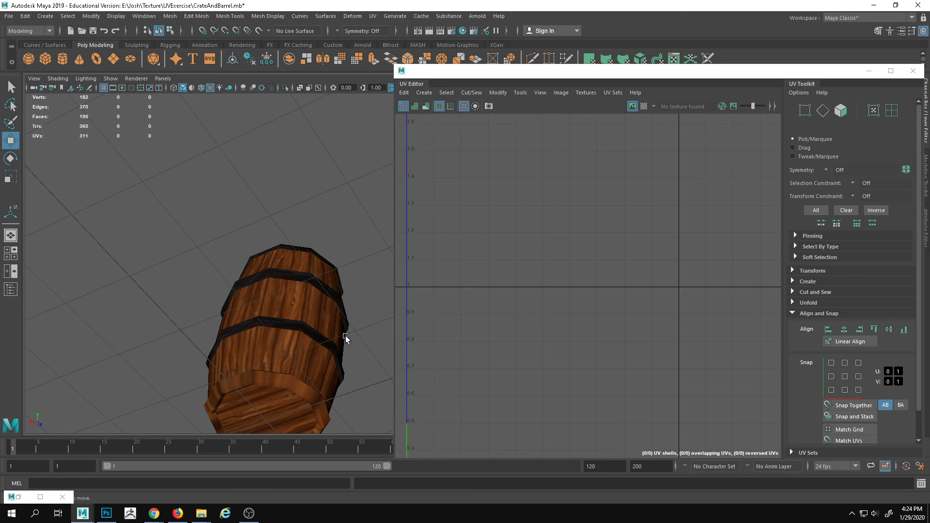
pyautogui.keyDown('alt'); pyautogui.moveTo(322, 303); pyautogui.dragTo(259, 223); pyautogui.keyUp('alt')
pyautogui.click(913, 70)
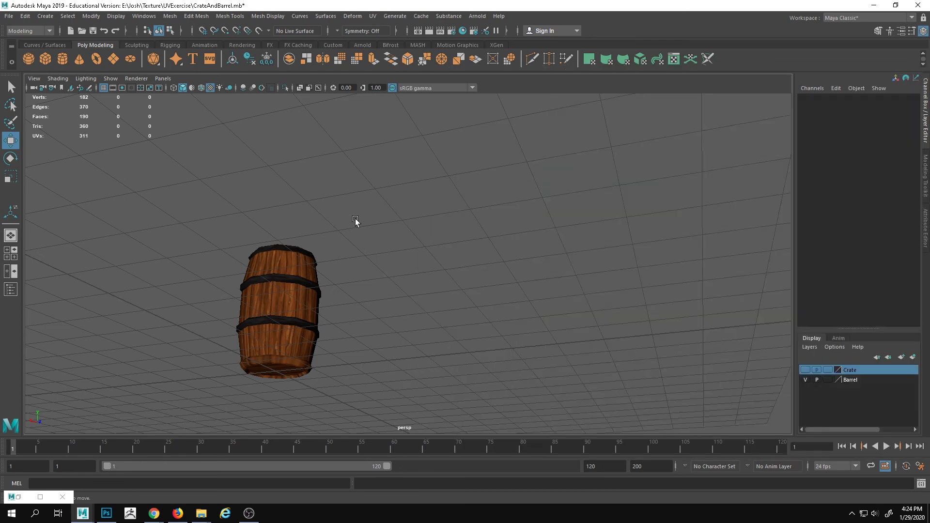
pyautogui.keyDown('alt'); pyautogui.moveTo(355, 223); pyautogui.dragTo(378, 344); pyautogui.keyUp('alt')
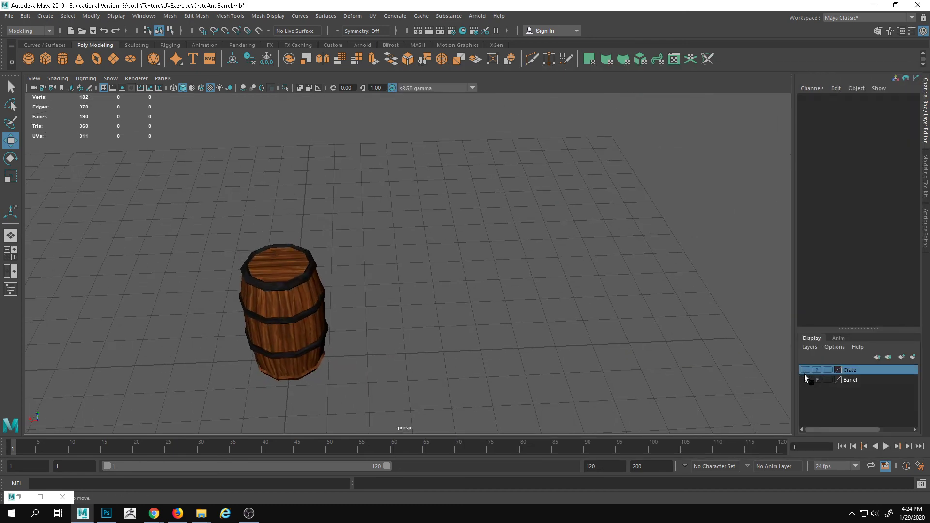
# - Toggle the Crate layer's visibility on and back off while viewing the barrel
pyautogui.click(805, 370)
pyautogui.click(806, 370)
pyautogui.keyDown('alt'); pyautogui.moveTo(321, 390); pyautogui.dragTo(456, 339); pyautogui.keyUp('alt')
# - Save the scene under a new name, appending an underscore and the surname to CrateAndBarrel, and accept the student version notice
pyautogui.click(9, 17)
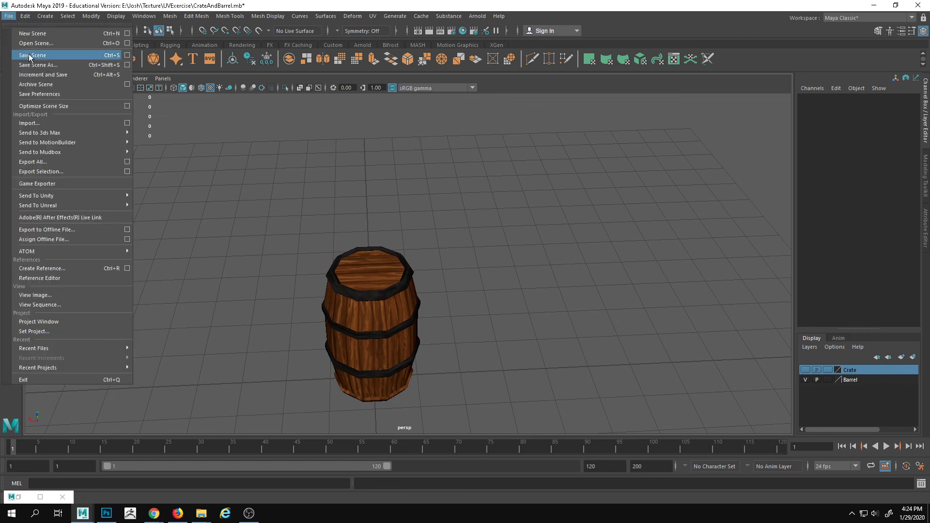
pyautogui.click(30, 66)
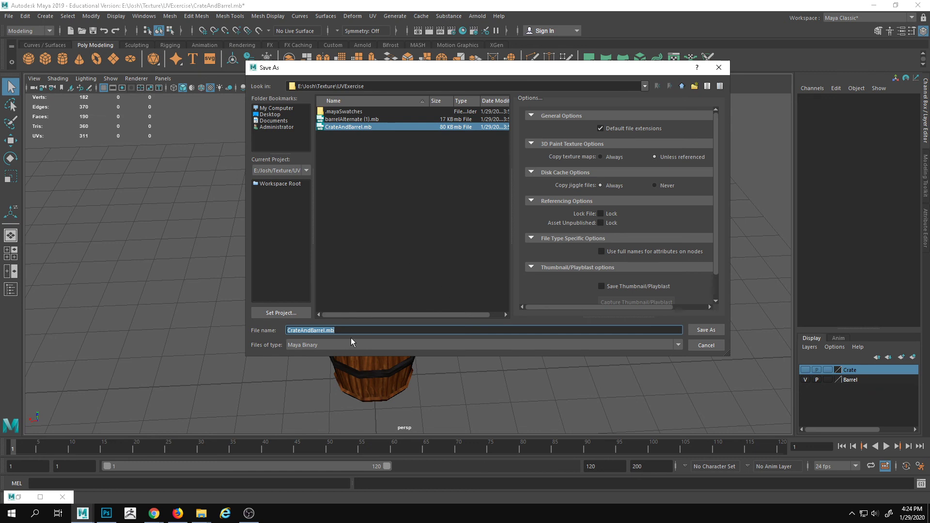
pyautogui.click(327, 332)
pyautogui.write('_Piejko')
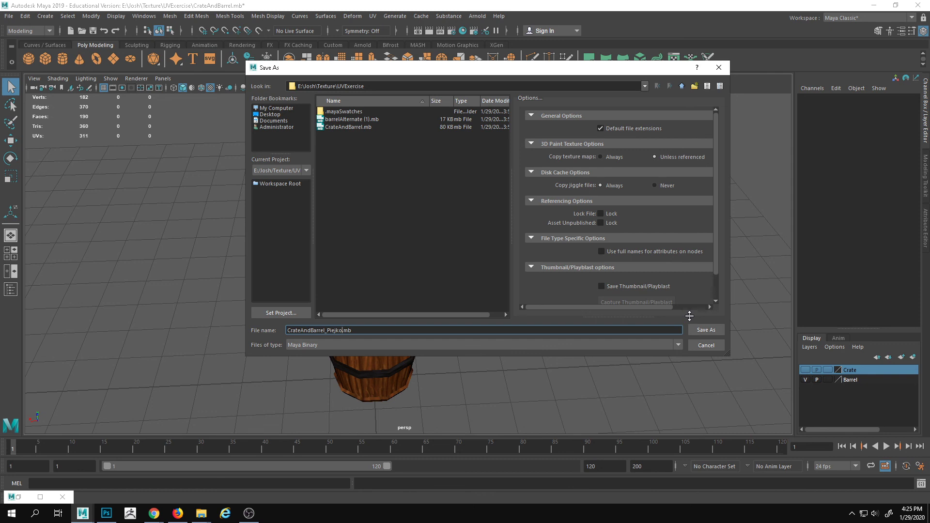
pyautogui.click(707, 332)
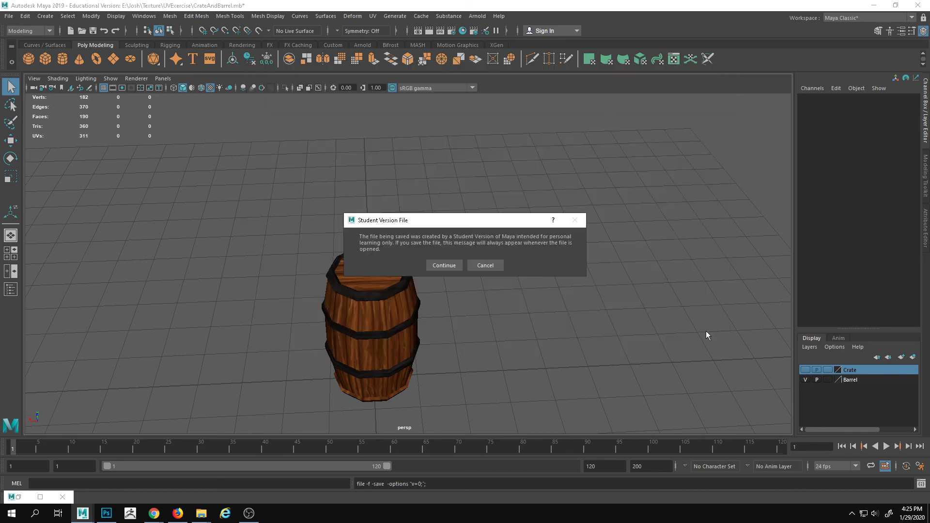
pyautogui.click(444, 265)
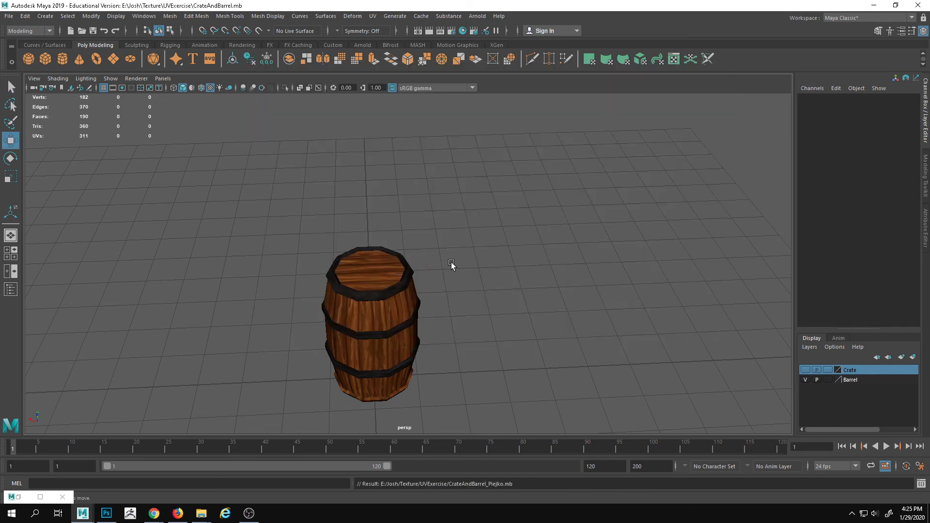
# - Archive the scene and locate the resulting zip file in the UVExercise folder in File Explorer
pyautogui.click(8, 16)
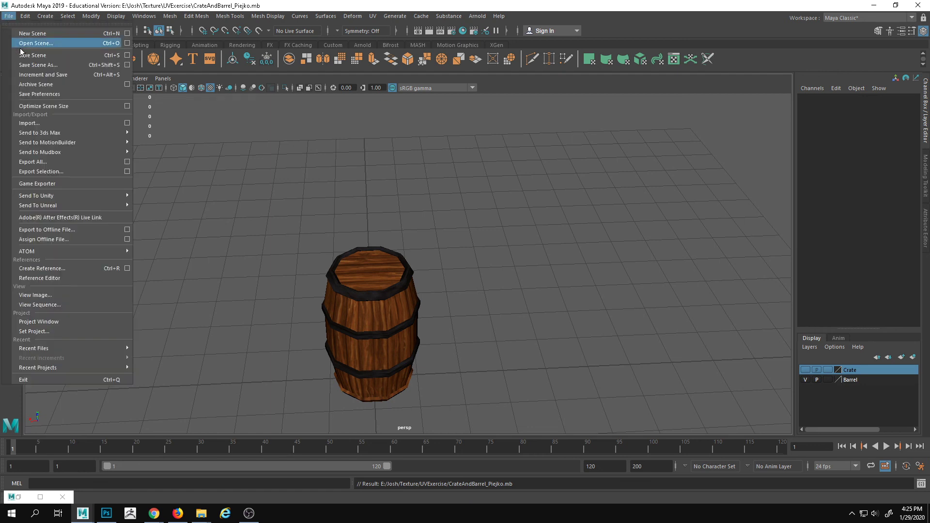
pyautogui.click(42, 85)
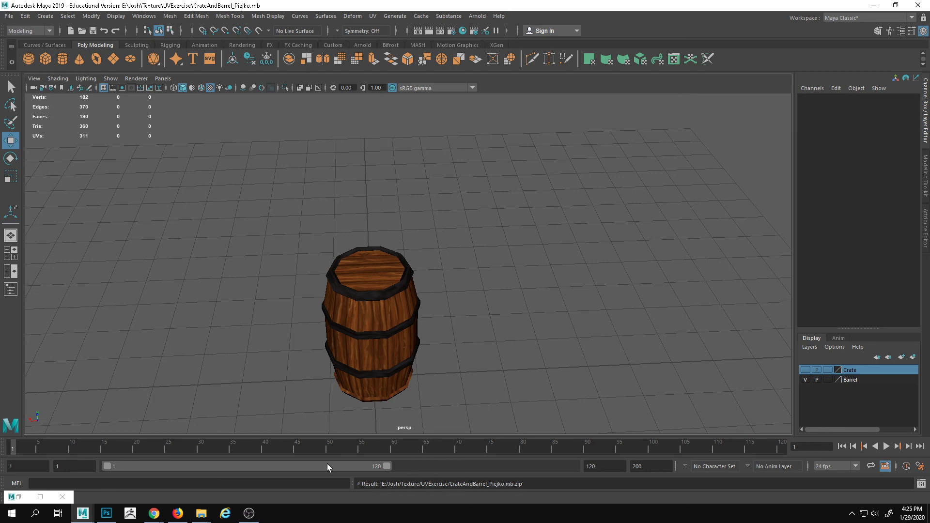
pyautogui.moveTo(212, 515)
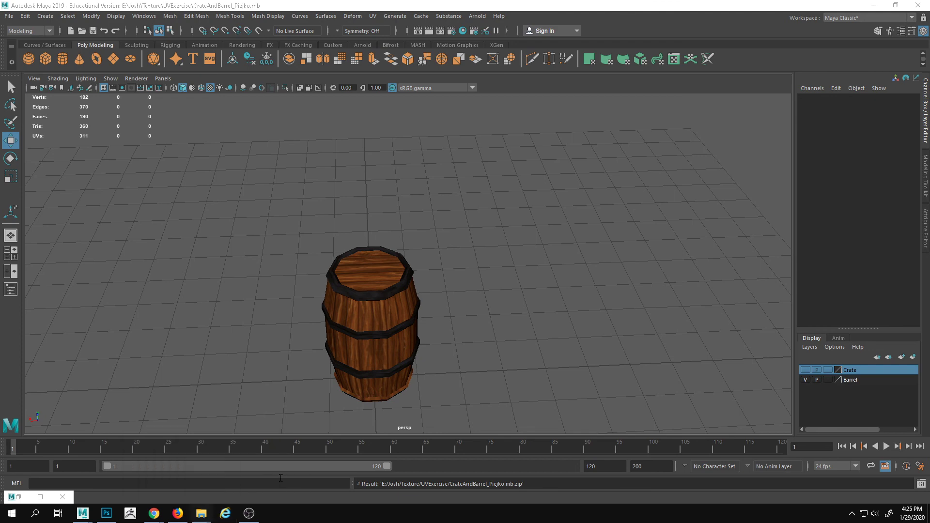
pyautogui.click(238, 465)
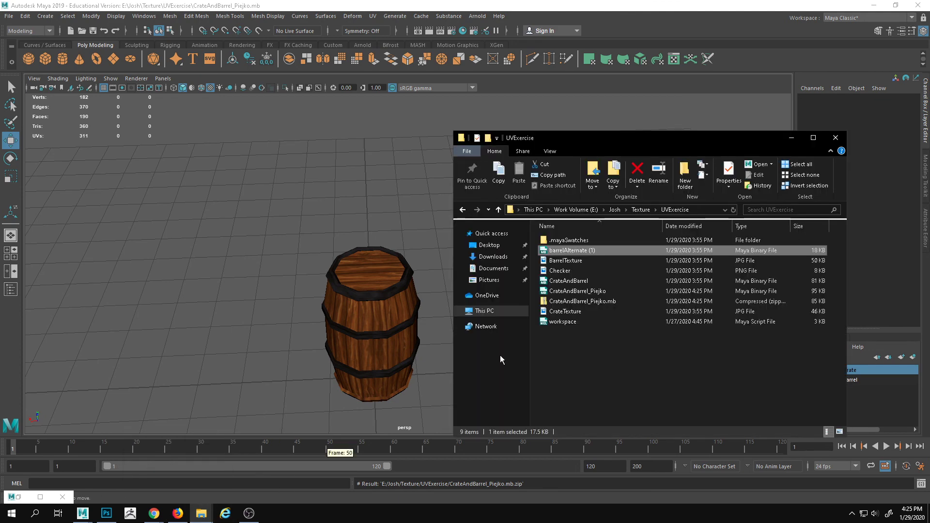
pyautogui.click(604, 301)
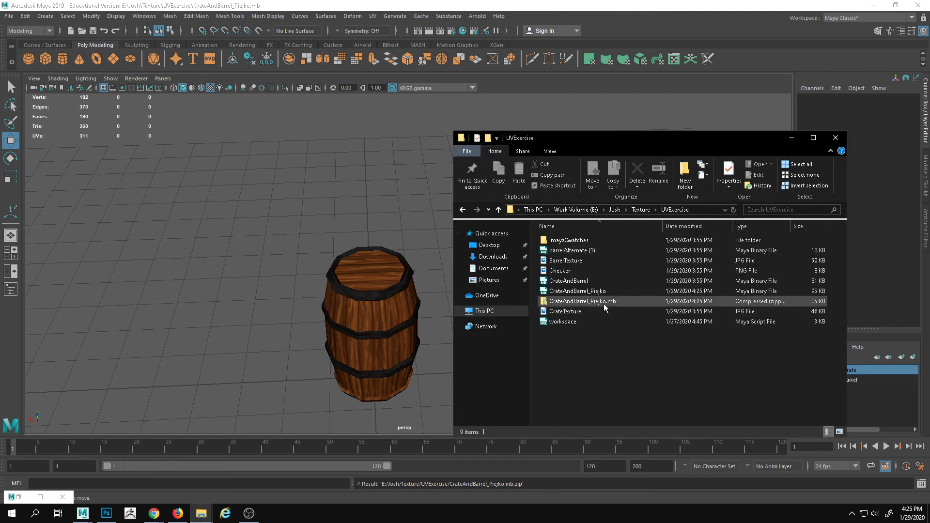
pyautogui.moveTo(692, 146); pyautogui.dragTo(636, 133)
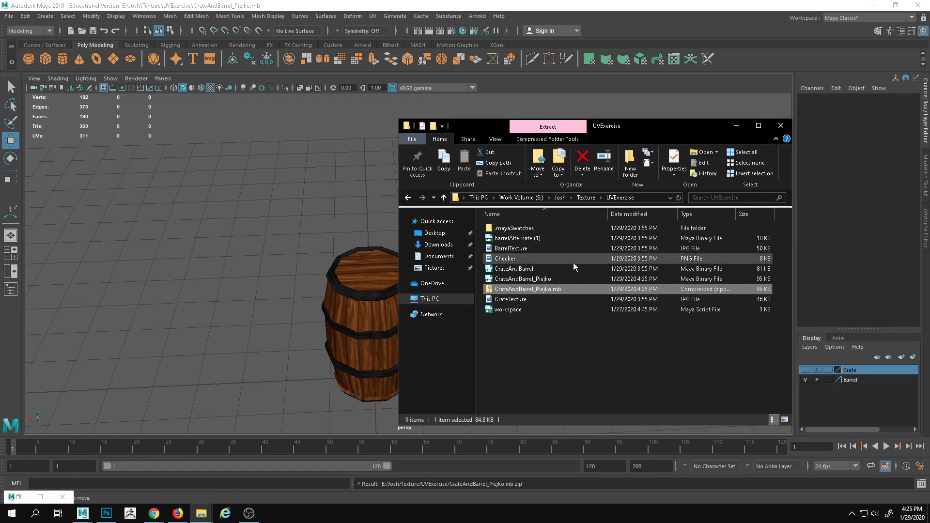
pyautogui.click(538, 290)
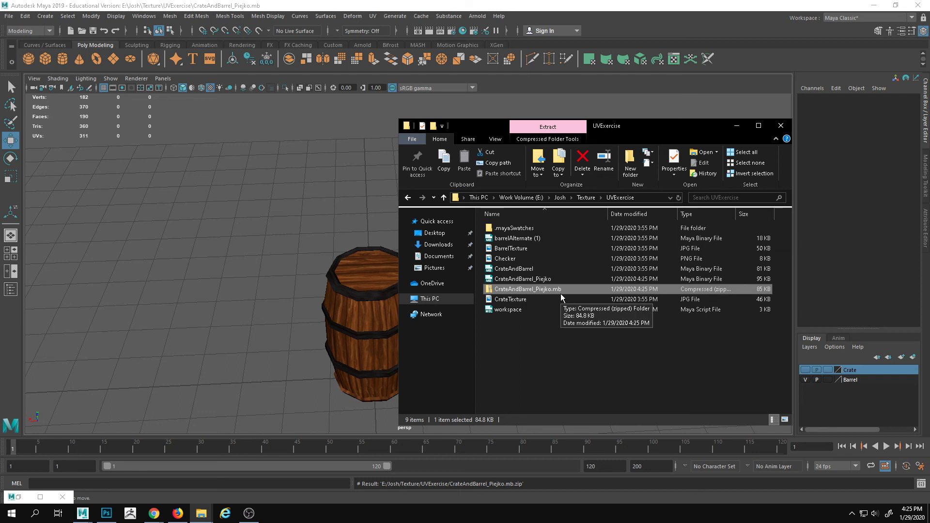
# - Open the archived zip down to its inner UVExercise folder to check the packed scene and texture files
pyautogui.doubleClick(531, 286)
pyautogui.doubleClick(503, 228)
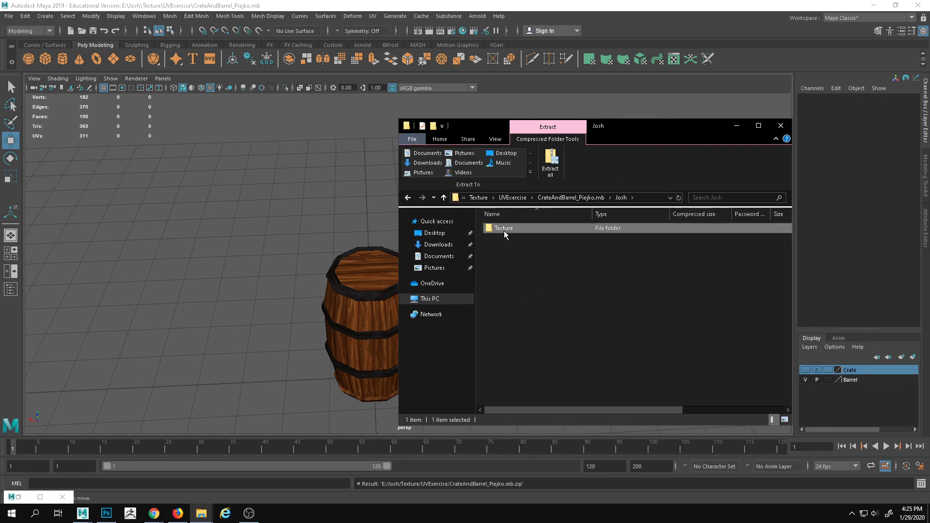
pyautogui.doubleClick(505, 231)
pyautogui.doubleClick(505, 231)
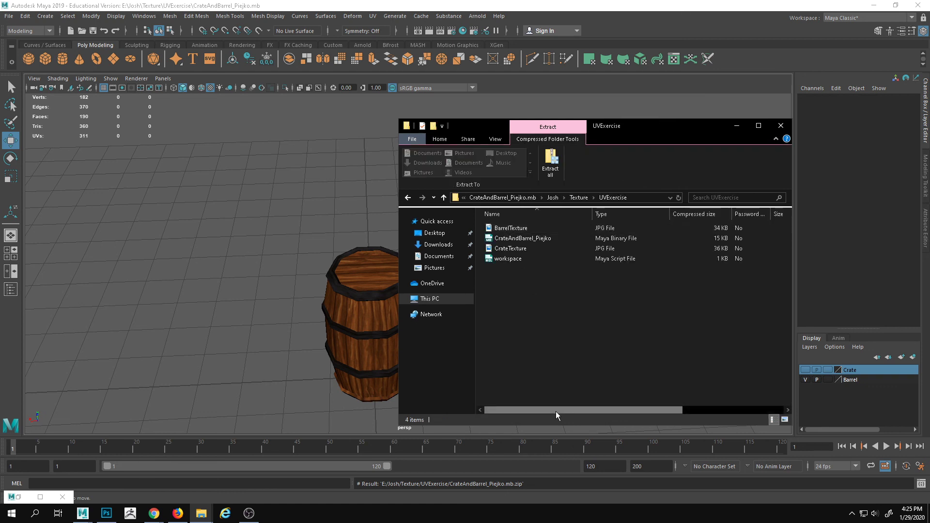